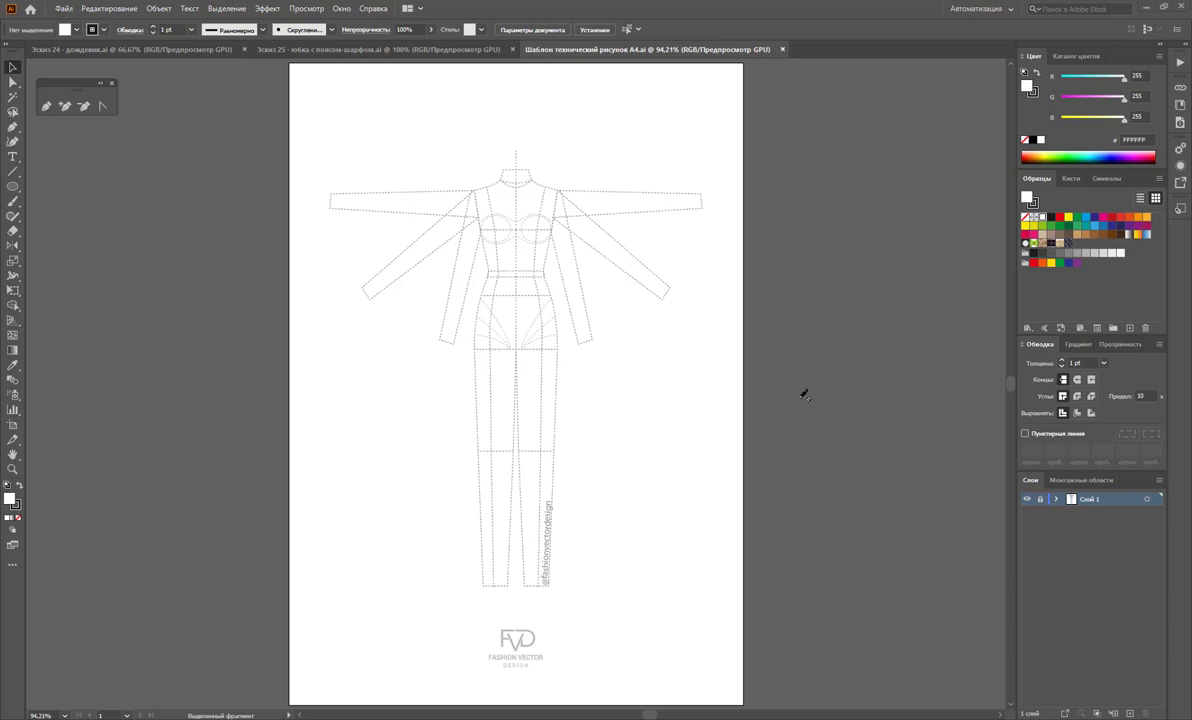
Step: Delete both horizontal sleeves and both straight arms from the figure template, then select the legs
click(12, 83)
mouse_move(671, 139)
mouse_down()
mouse_move(632, 325)
mouse_move(662, 234)
mouse_up()
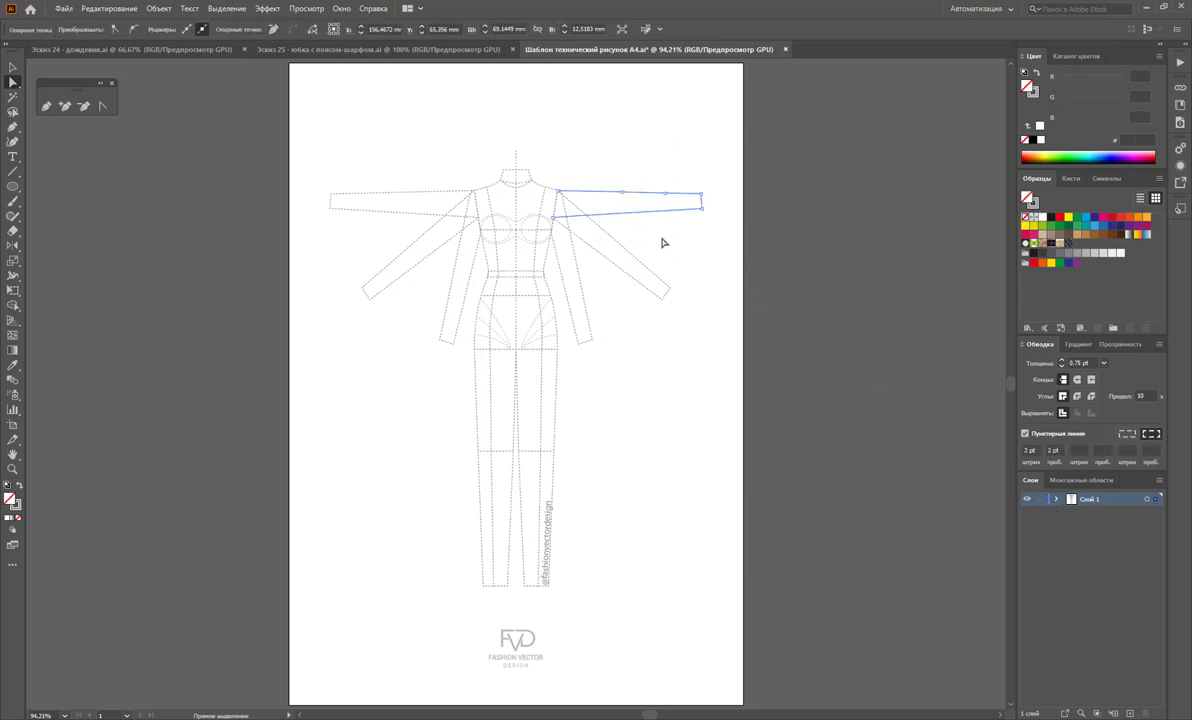
key(Delete)
drag(583, 324, 567, 346)
key(Delete)
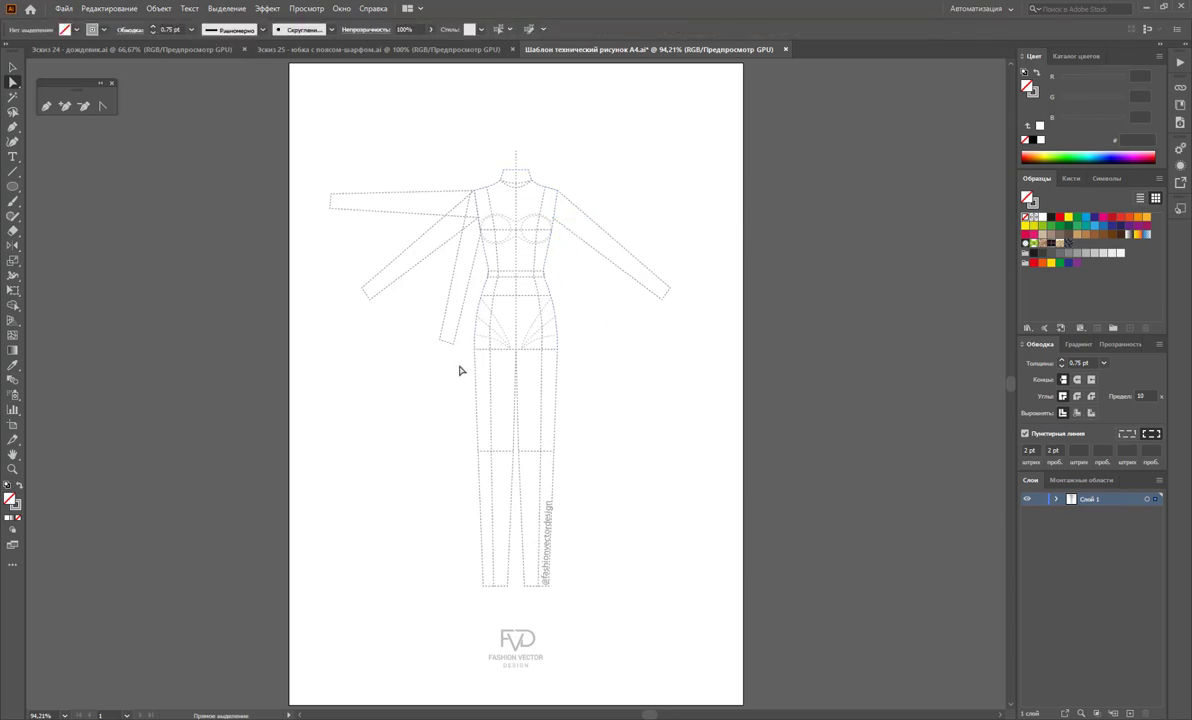
drag(460, 371, 434, 333)
key(Delete)
drag(370, 197, 370, 221)
key(Delete)
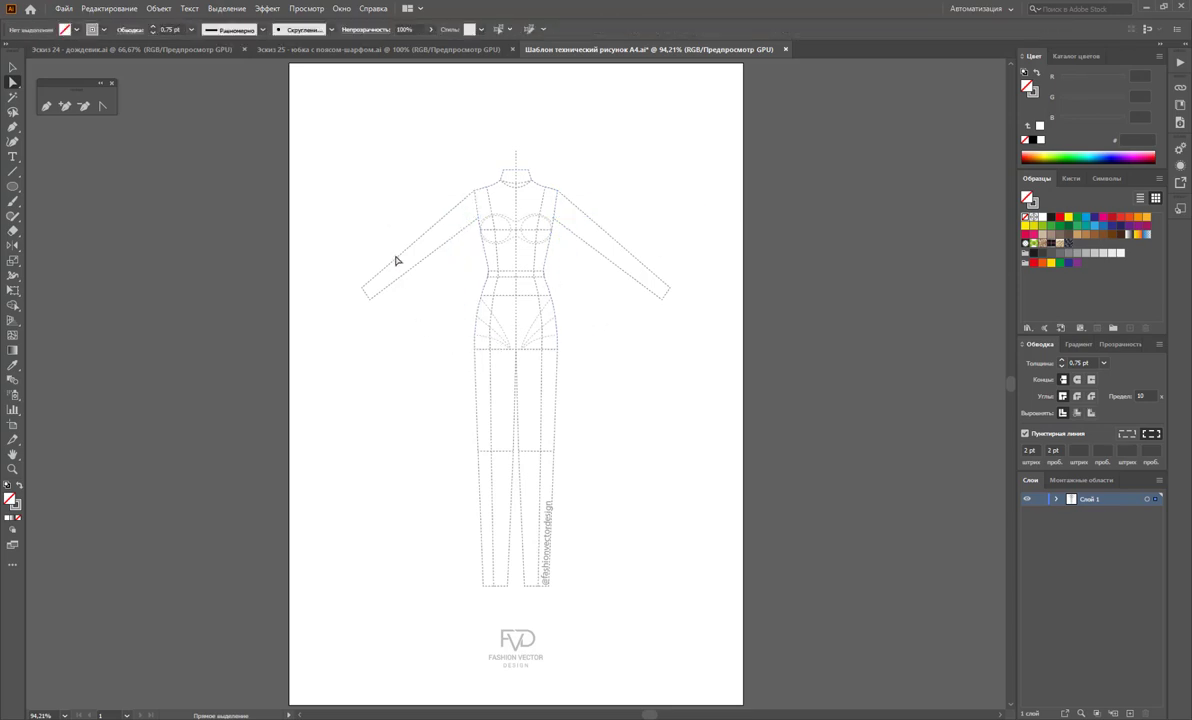
drag(601, 611, 407, 394)
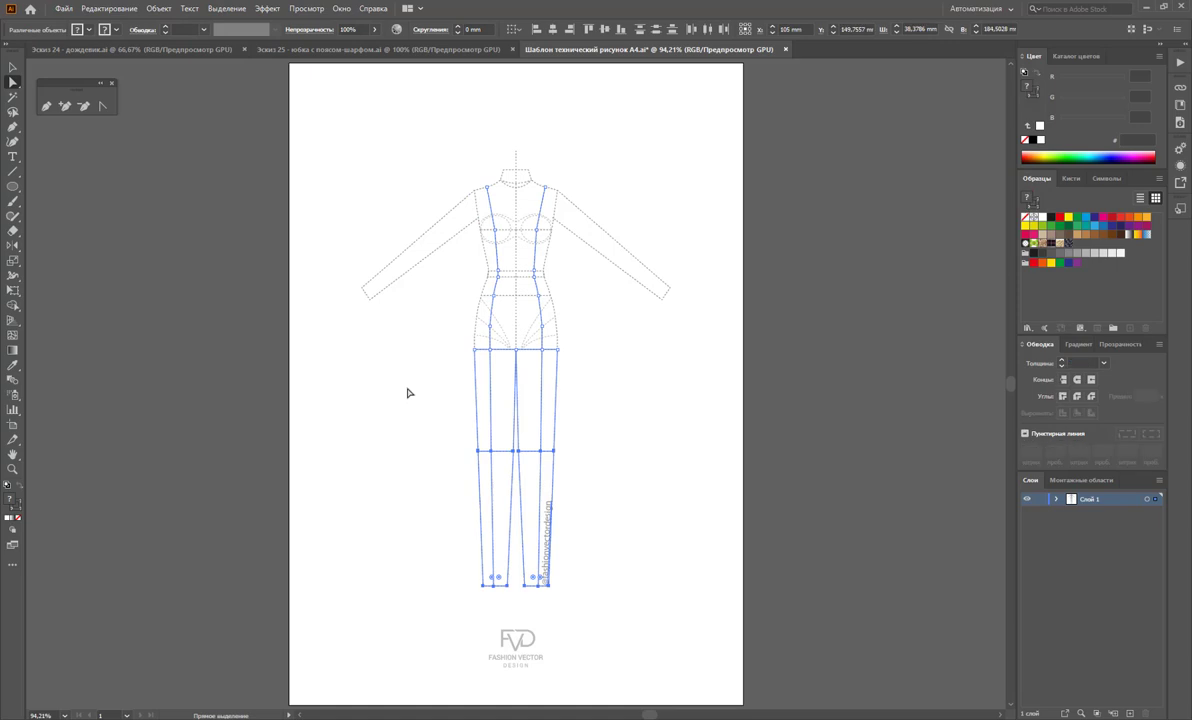
Step: Delete the legs and isolate the figure group with all its paths selected
key(Delete)
click(13, 67)
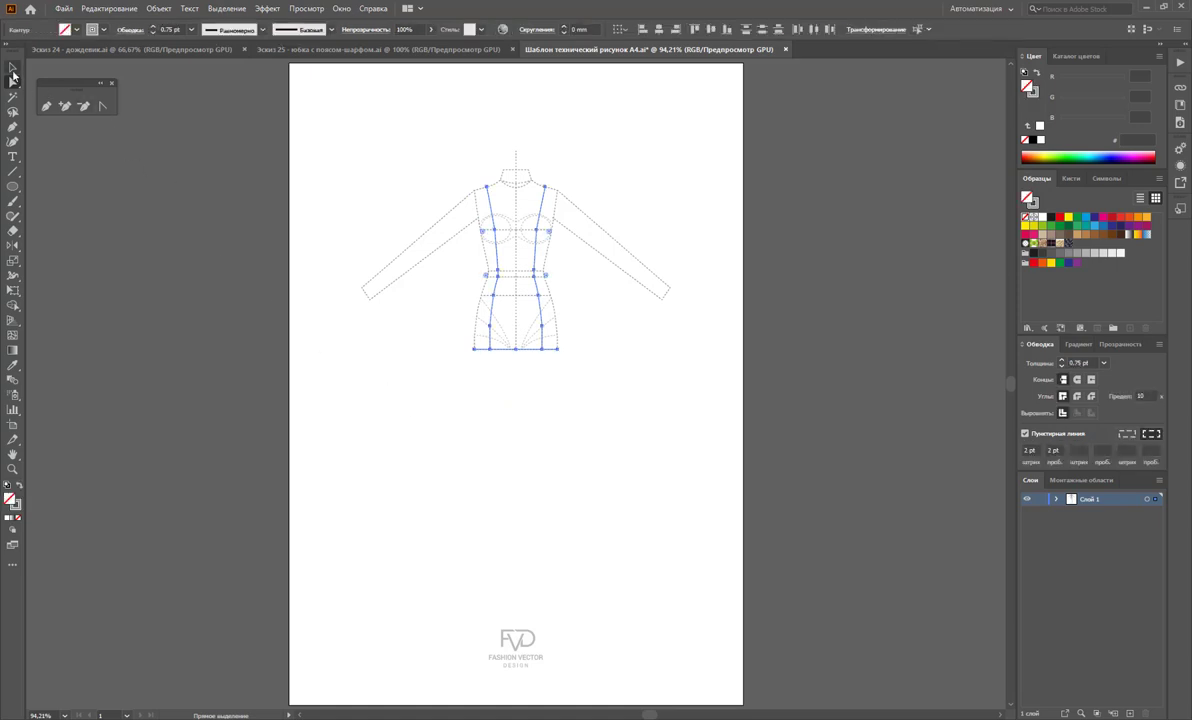
drag(340, 121, 652, 402)
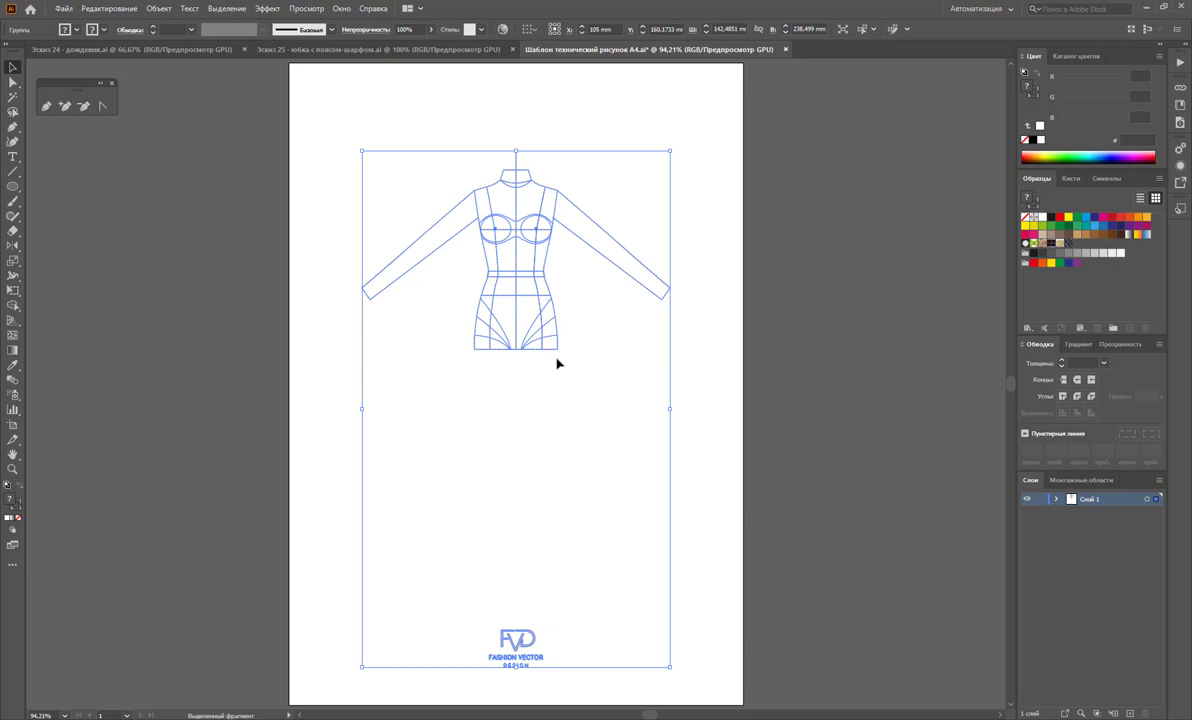
double_click(519, 280)
drag(320, 128, 690, 375)
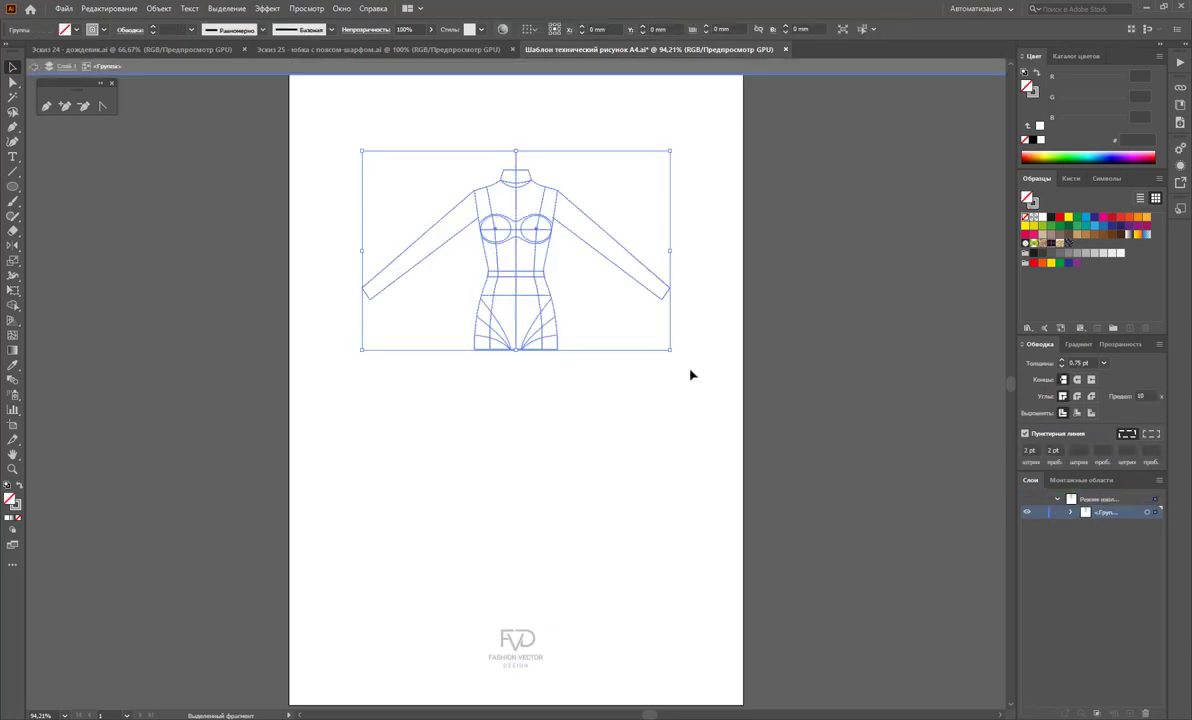
Step: Move the figure up and left on the page, lock it in Layers, and exit isolation
mouse_move(517, 279)
mouse_down()
mouse_move(433, 217)
mouse_move(400, 219)
mouse_up()
click(525, 295)
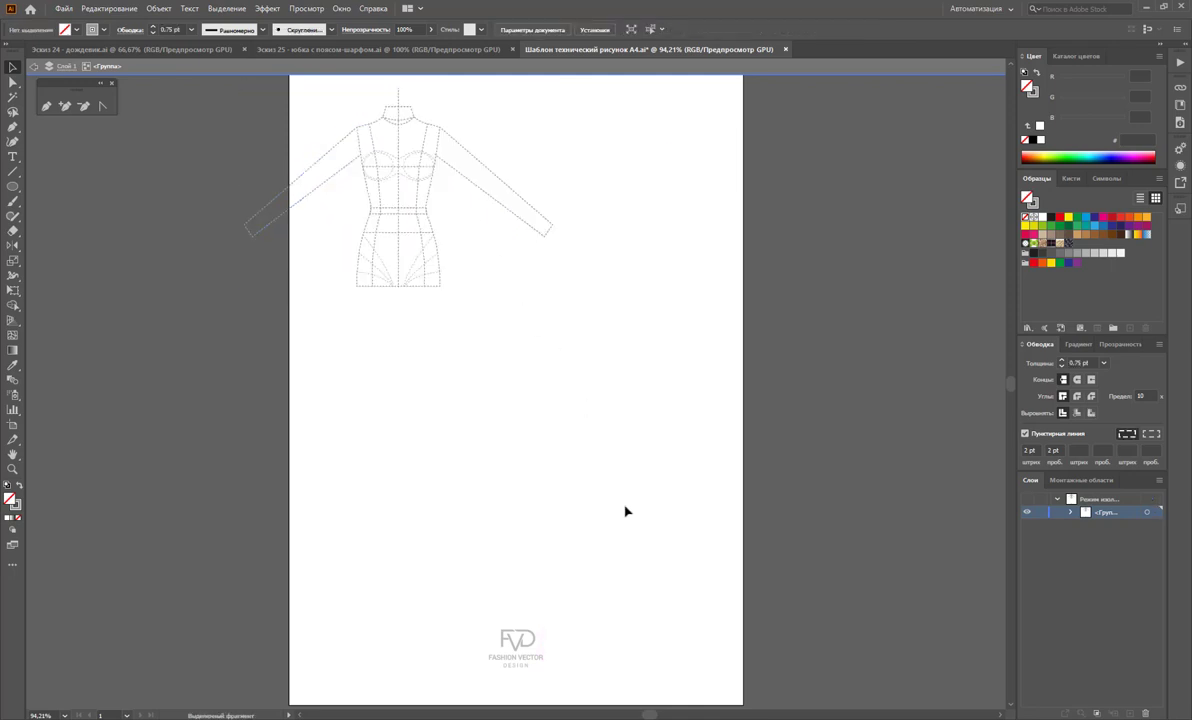
click(1040, 512)
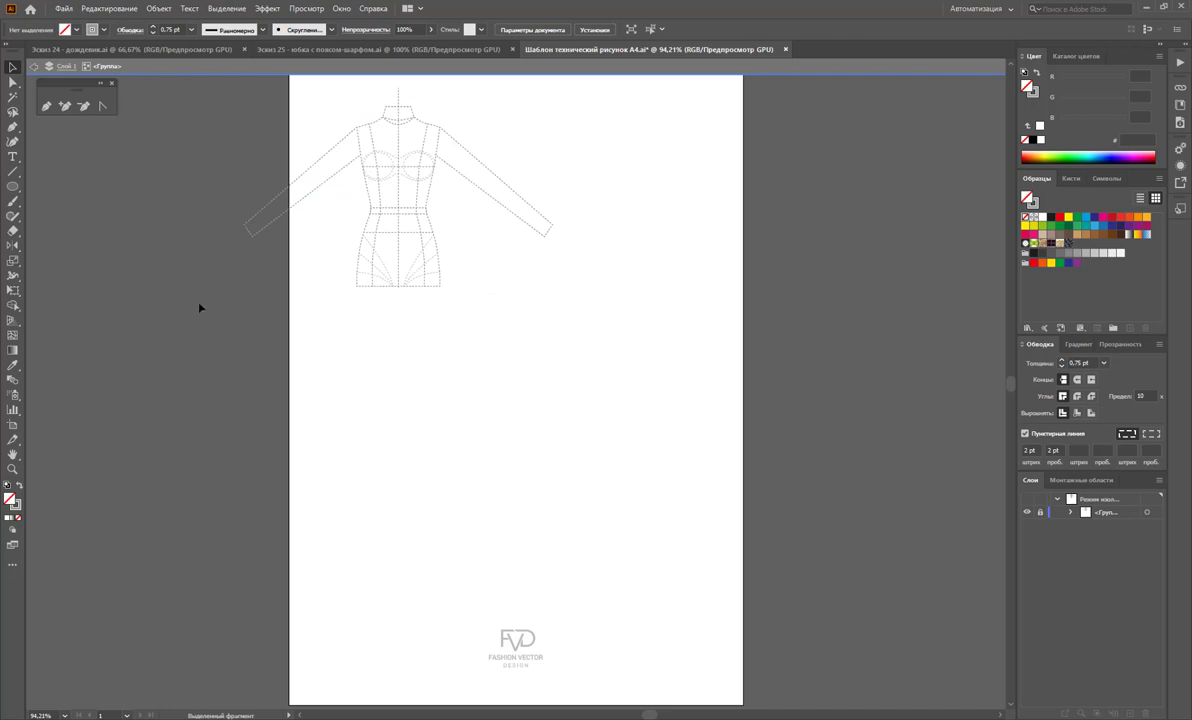
double_click(494, 388)
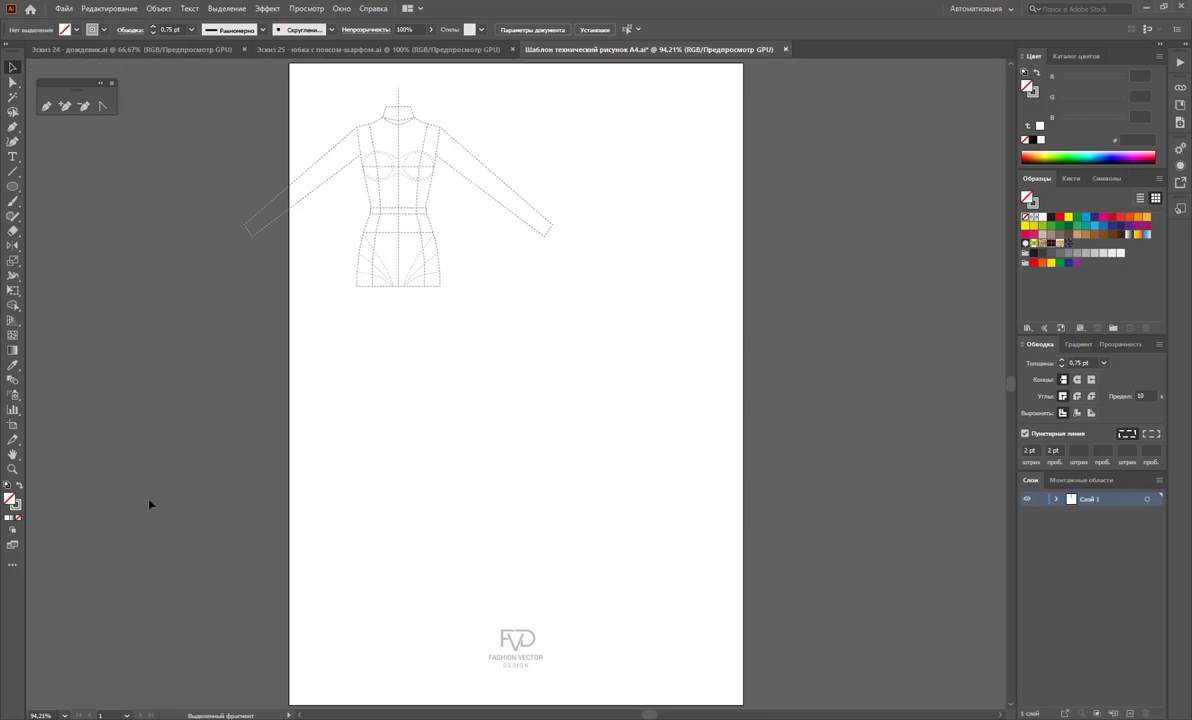
Step: Set the stroke to black 1D1D1B at 1 pt with the dashed line turned off
click(16, 508)
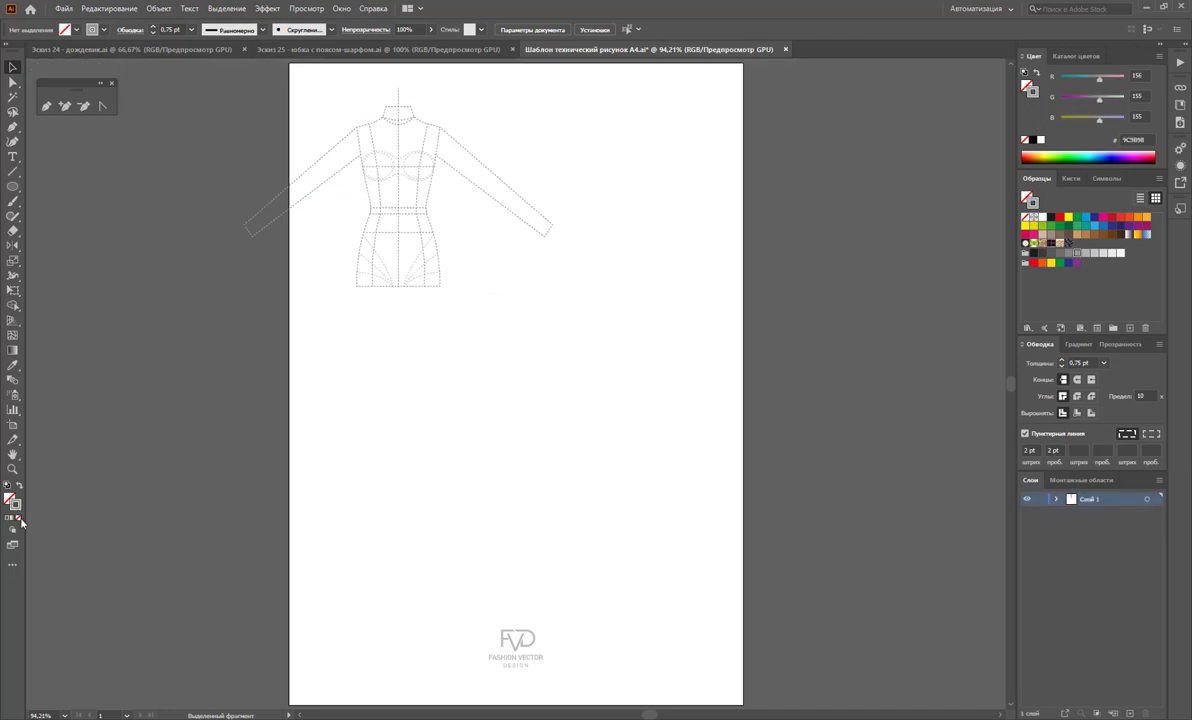
click(1050, 218)
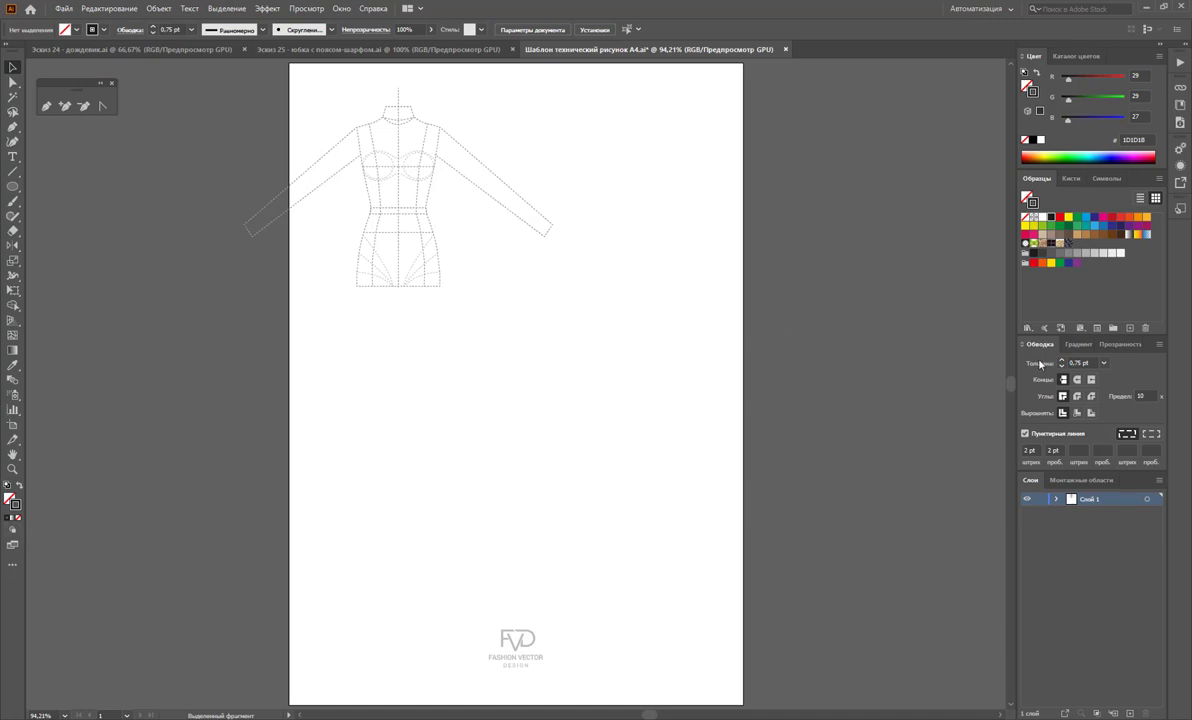
click(1104, 363)
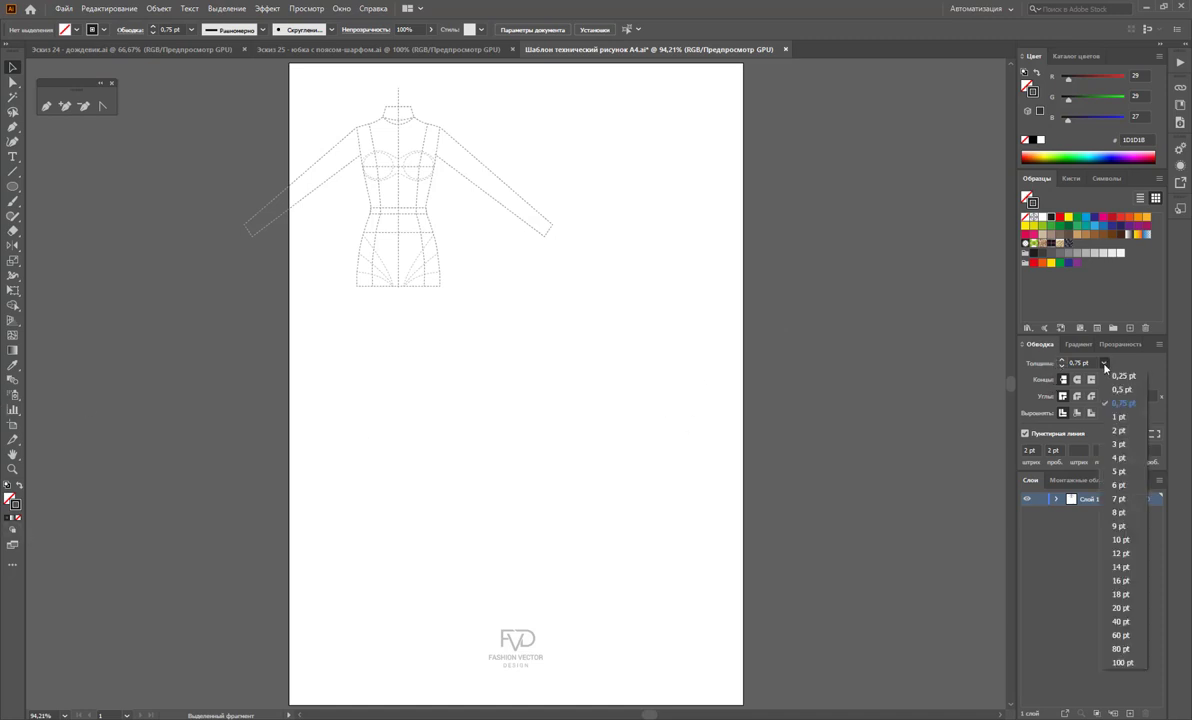
click(1112, 423)
click(1028, 435)
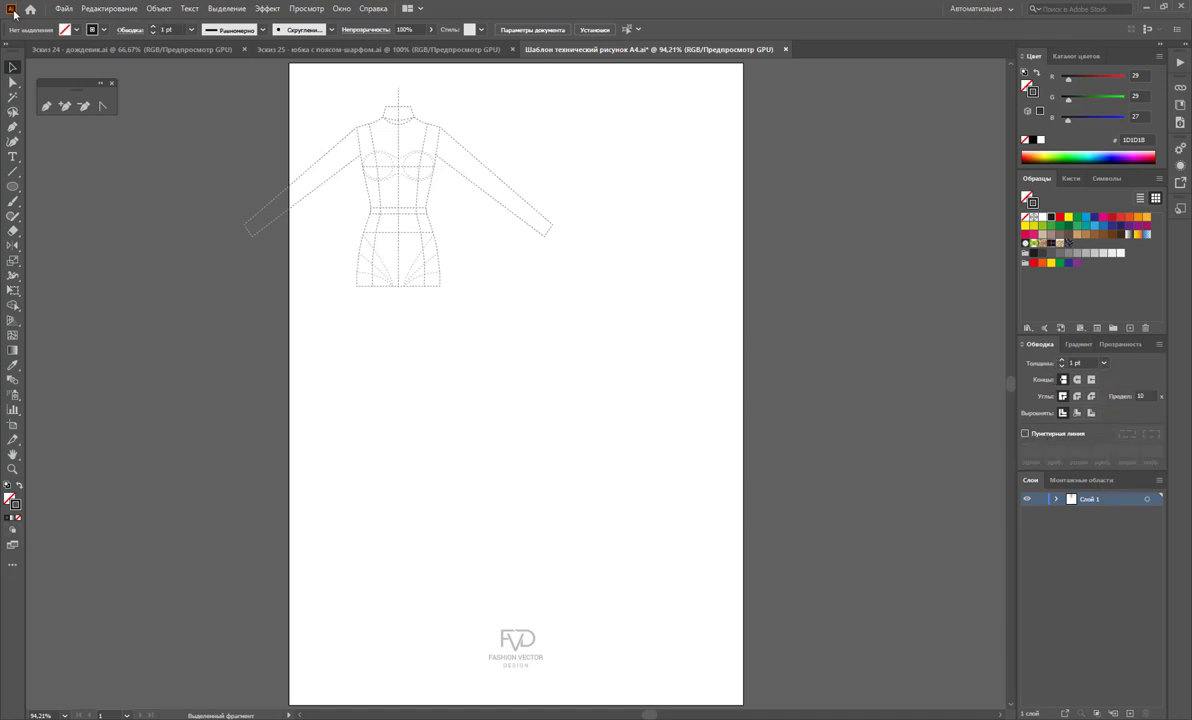
Step: Zoom in on the figure's torso
click(12, 469)
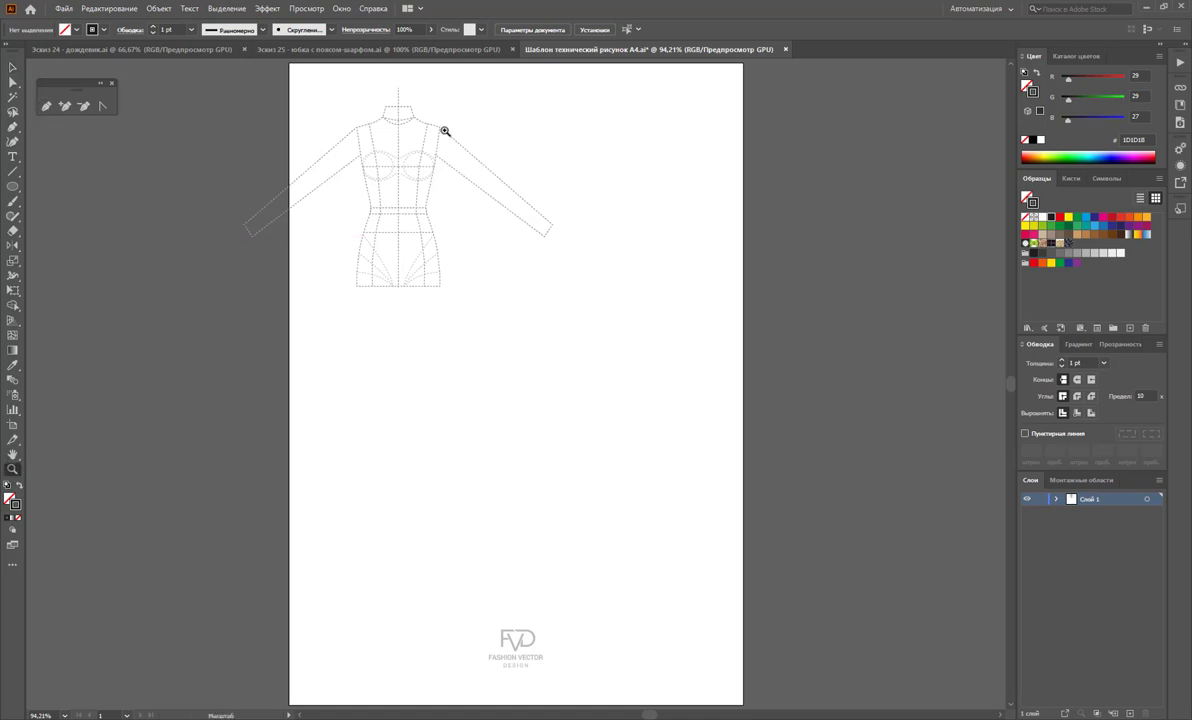
drag(445, 131, 601, 254)
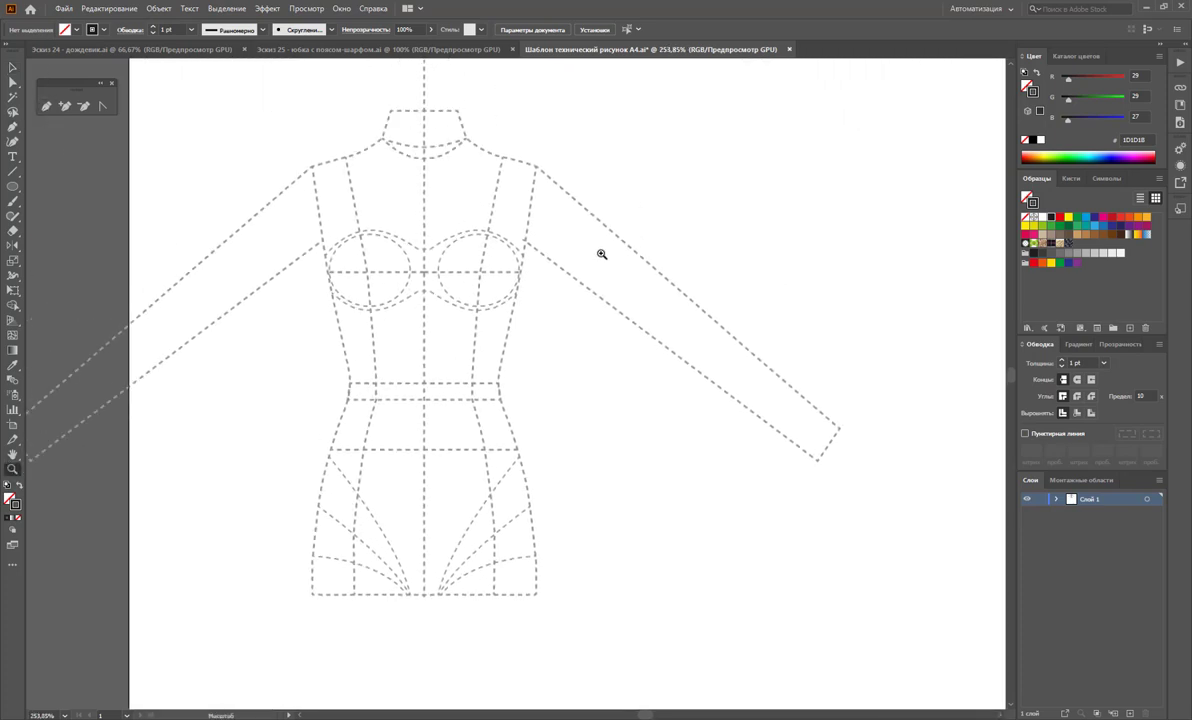
scroll(601, 254, up, 1)
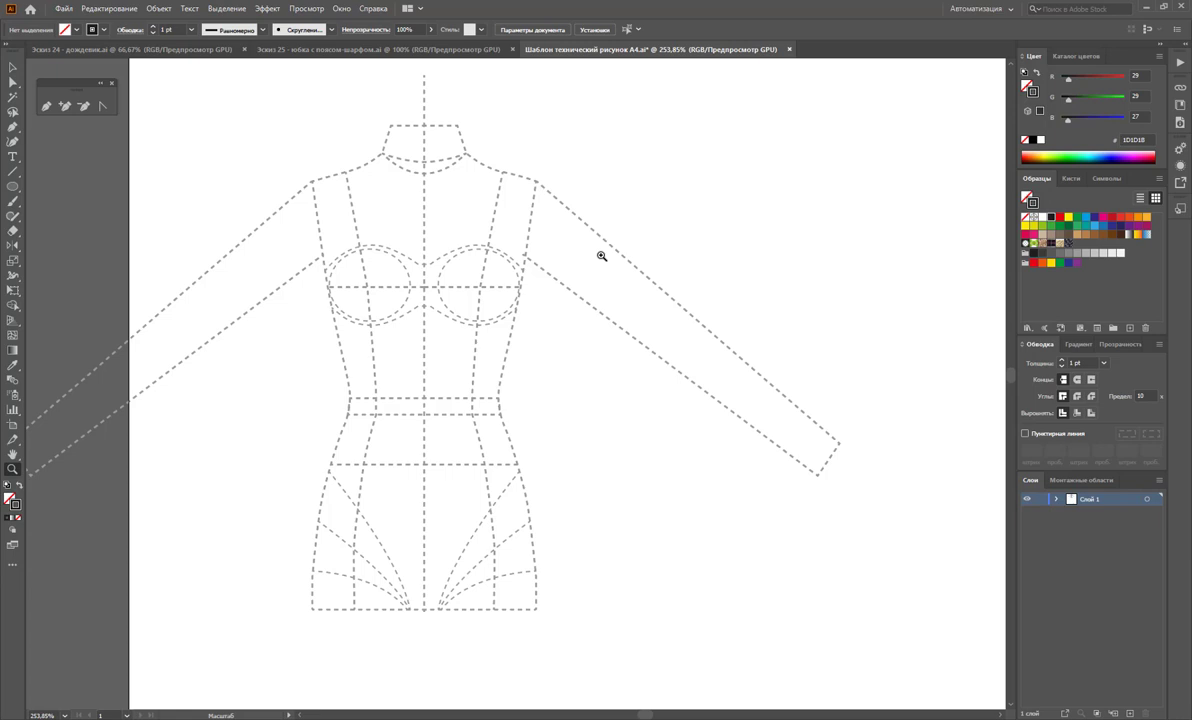
click(13, 126)
Step: Pen-draw the right half's neckline, curved shoulder and cap-sleeve edge down to the underarm
click(423, 187)
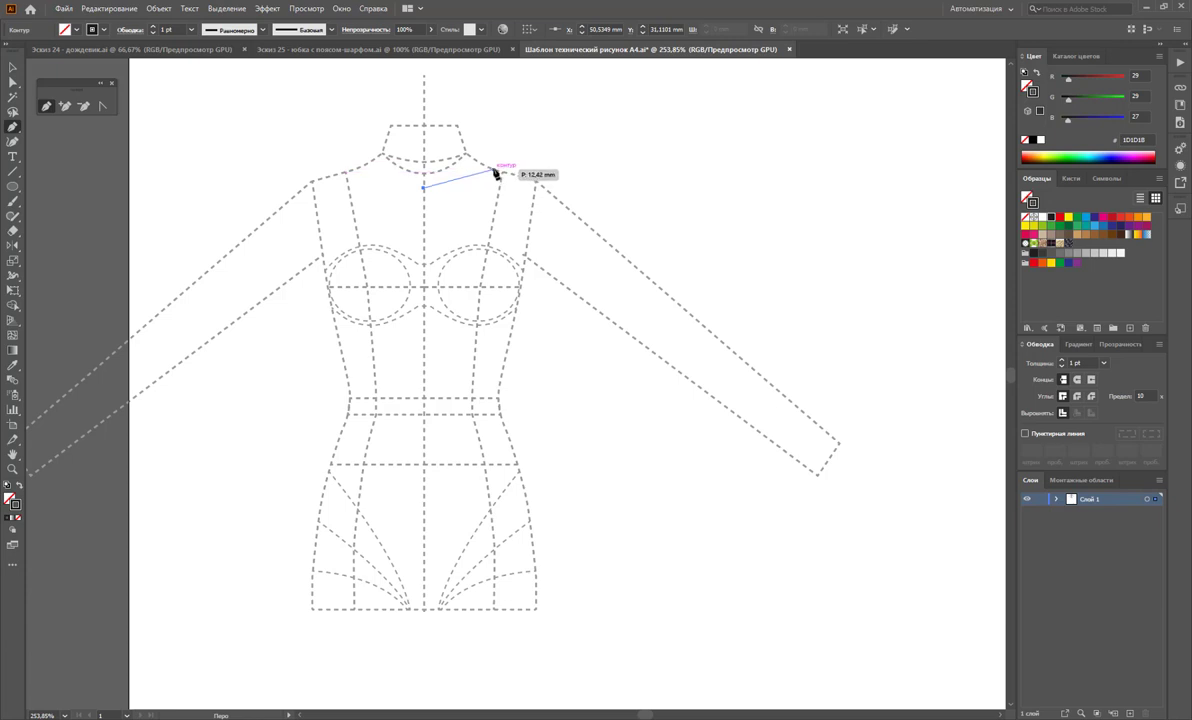
click(493, 171)
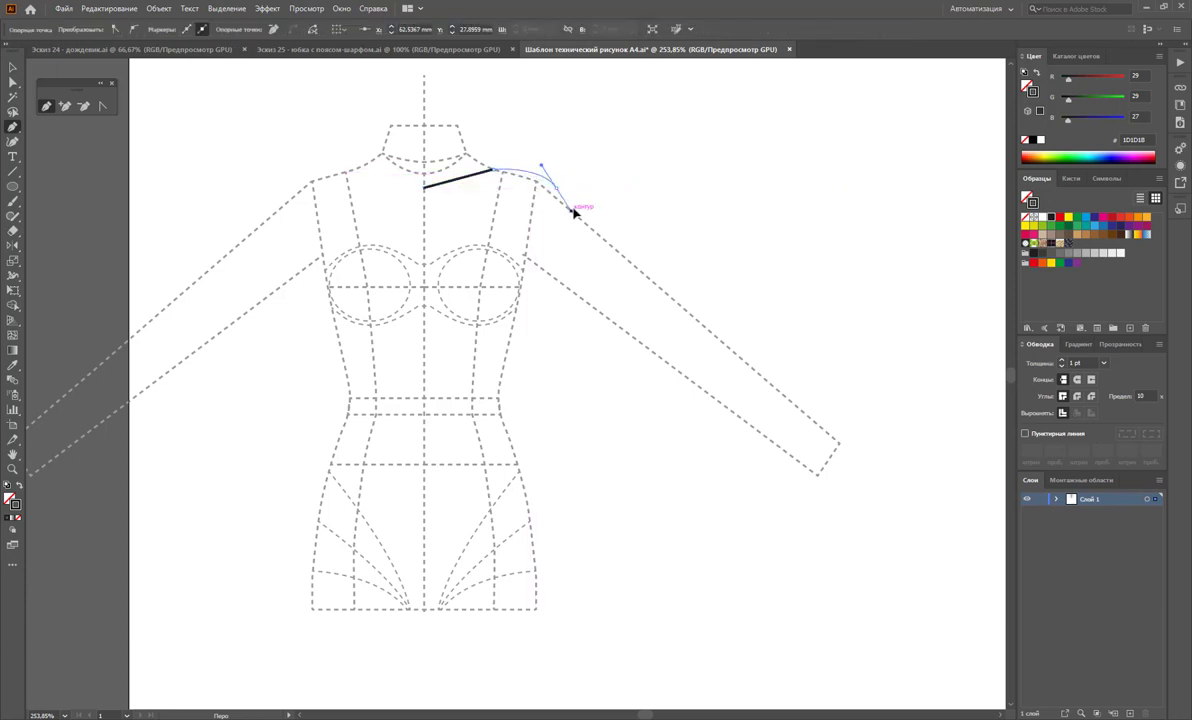
drag(555, 187, 575, 207)
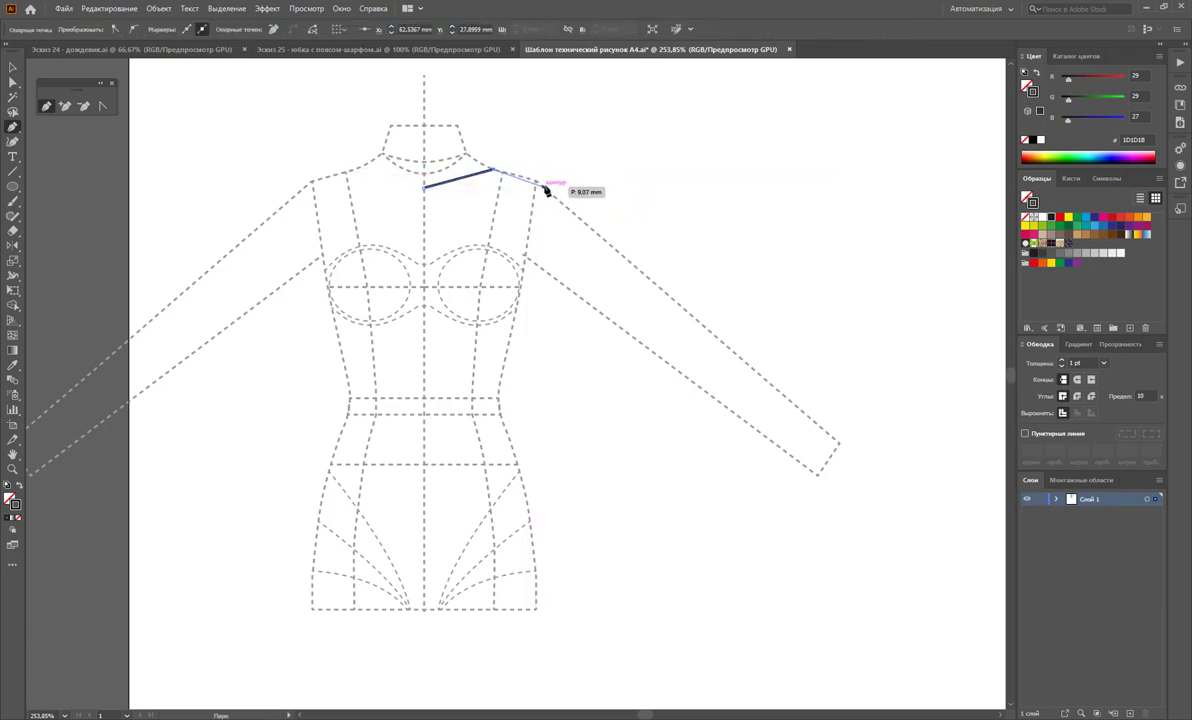
key(ctrl+z)
mouse_move(542, 181)
mouse_down()
mouse_move(604, 238)
mouse_move(567, 313)
mouse_move(555, 310)
mouse_up()
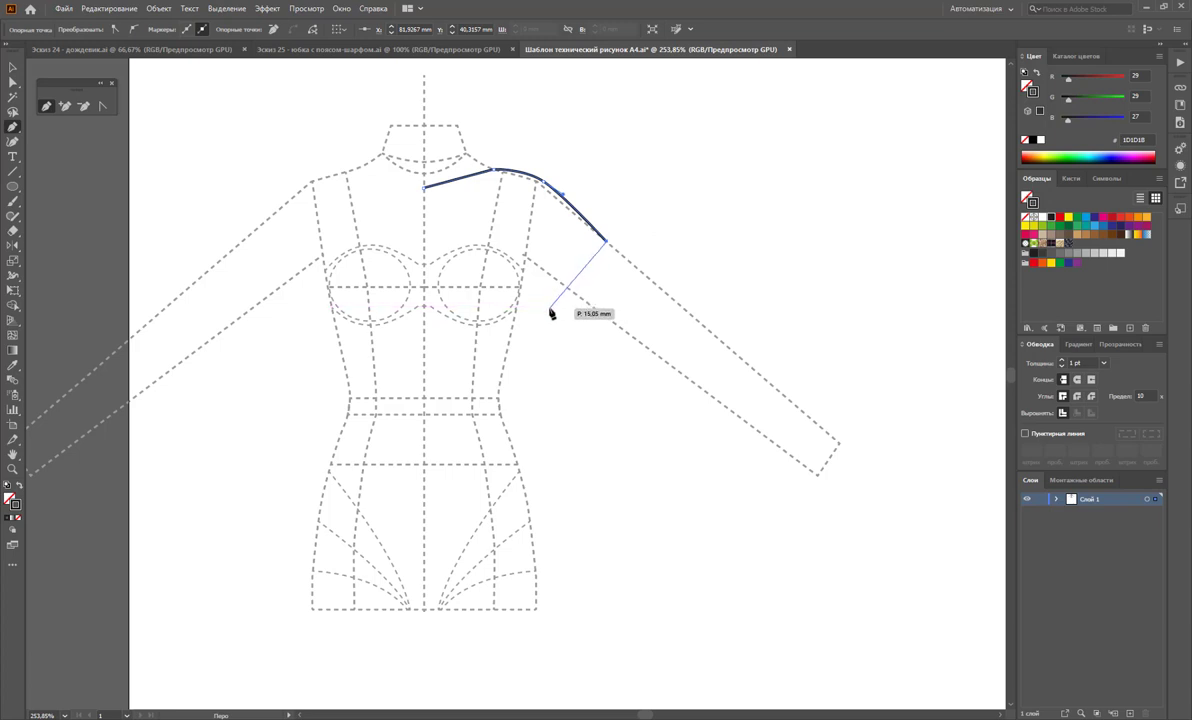
drag(555, 310, 541, 364)
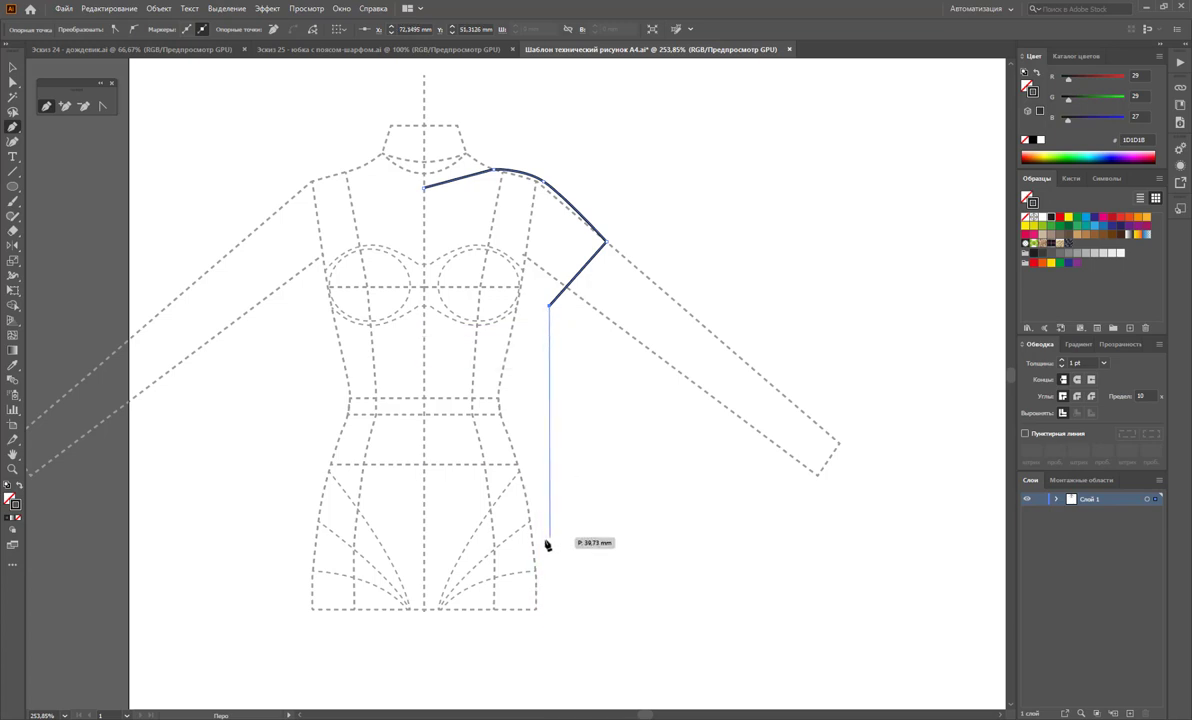
key(ctrl)
key(ctrl+z)
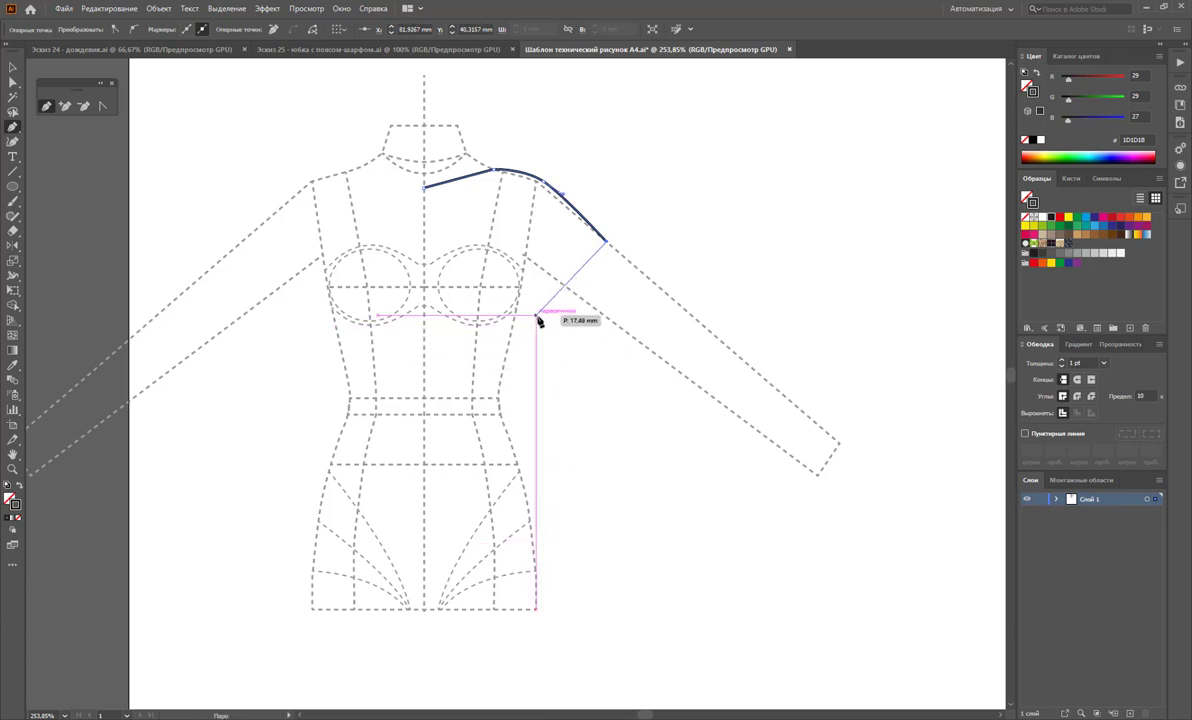
click(549, 309)
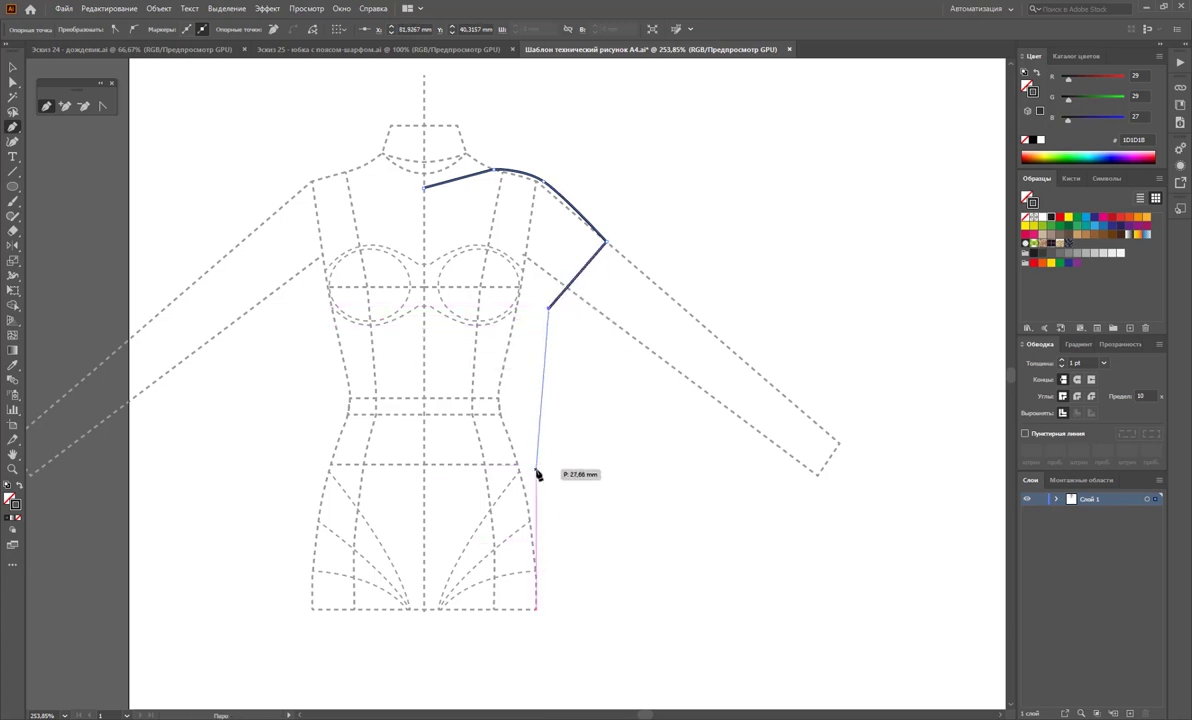
Step: Continue the outline down the side seam and across the hem, closing at the centre neckline
click(546, 578)
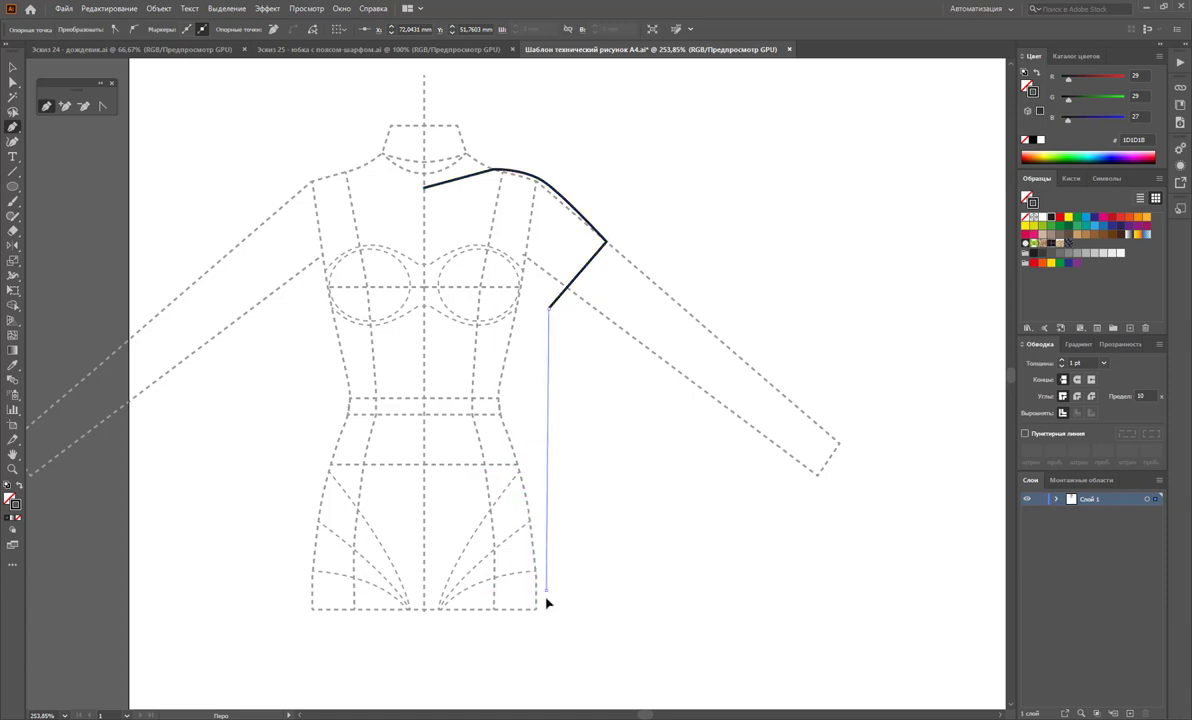
drag(550, 590, 548, 620)
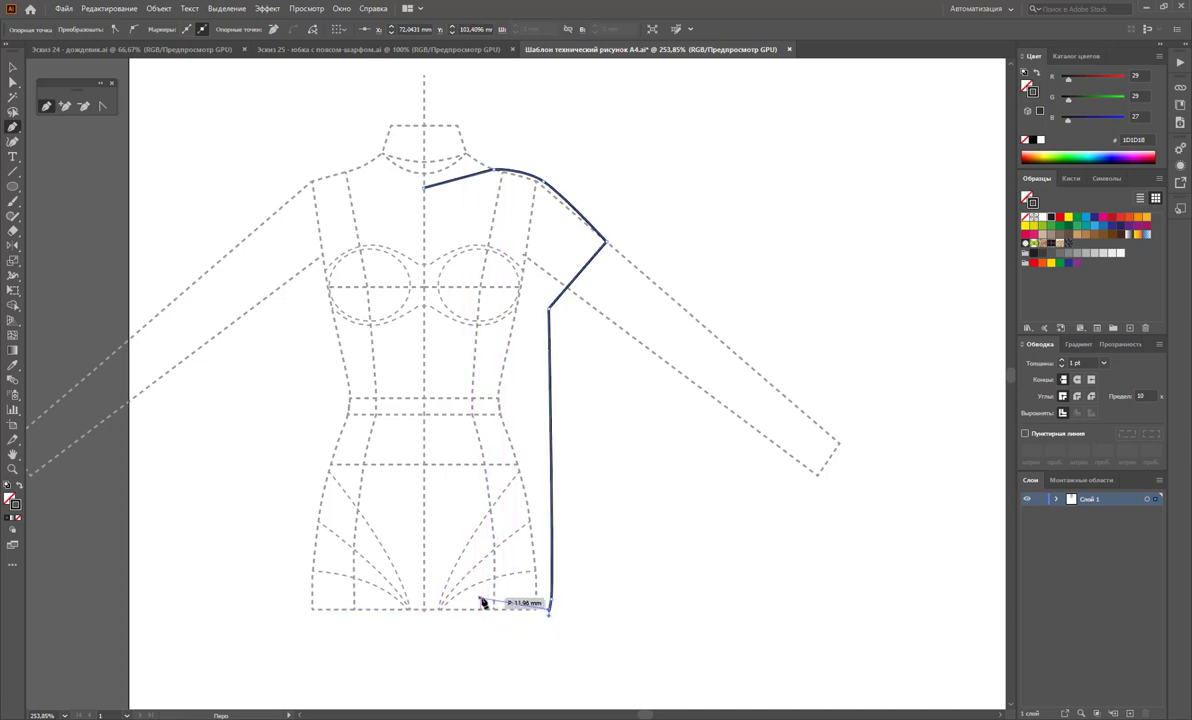
click(483, 599)
click(424, 594)
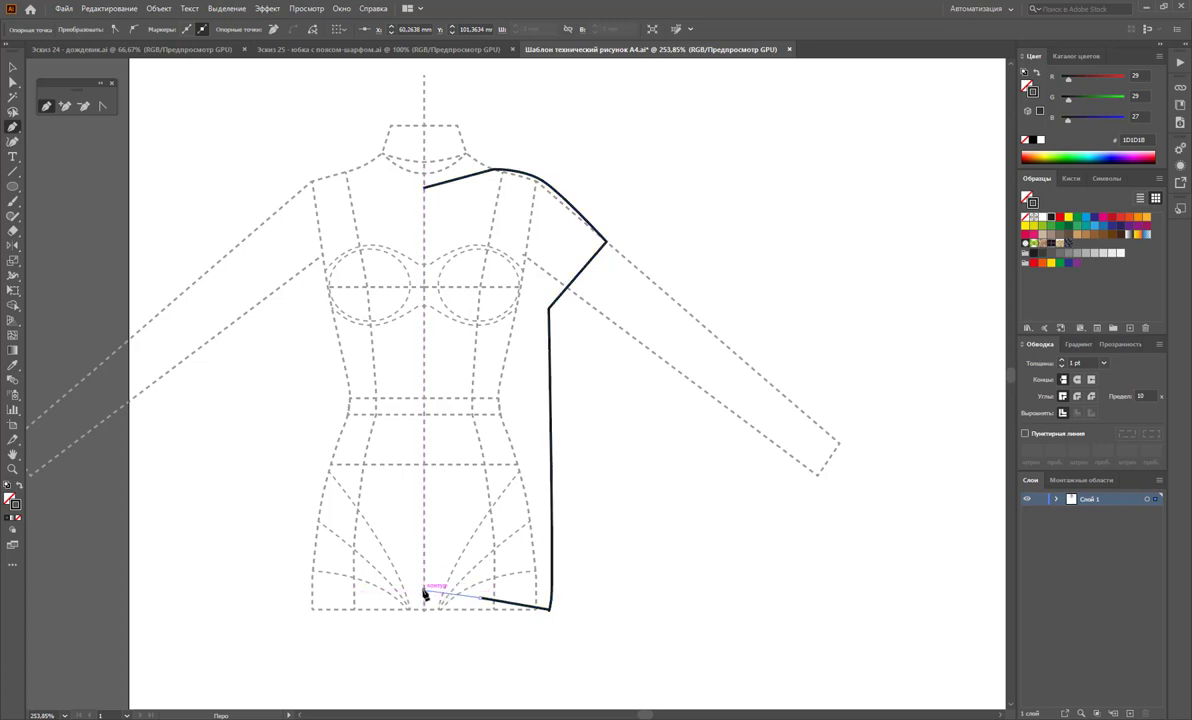
click(424, 187)
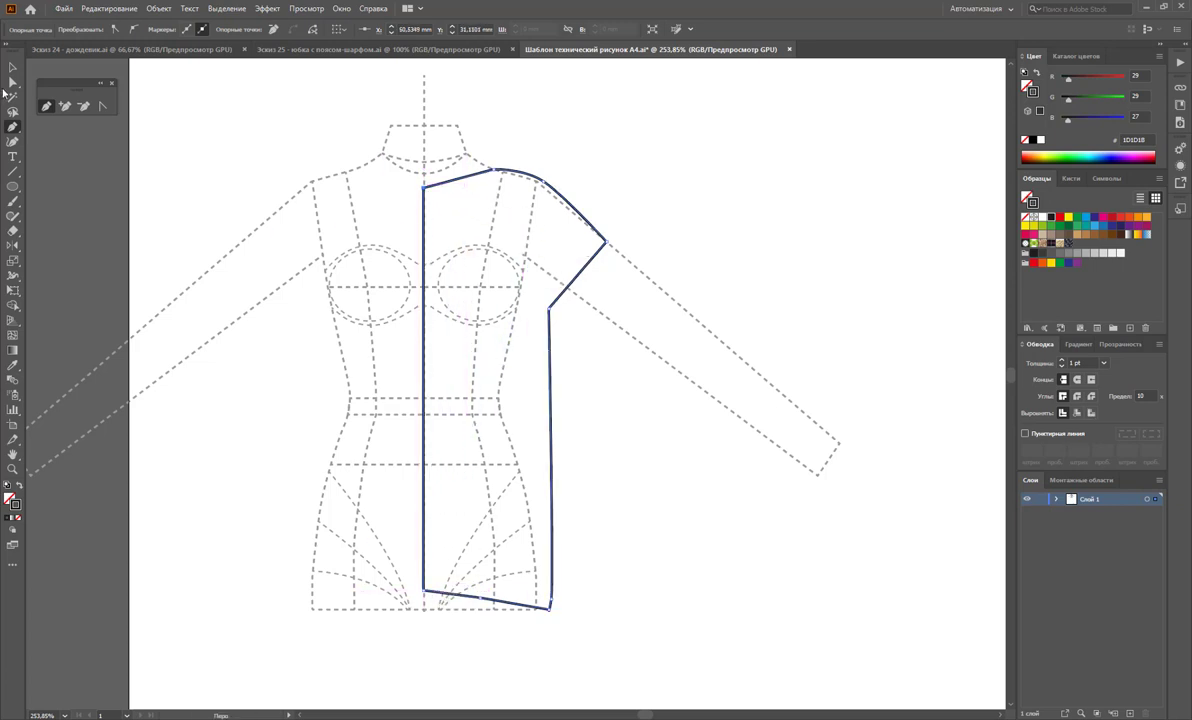
click(102, 105)
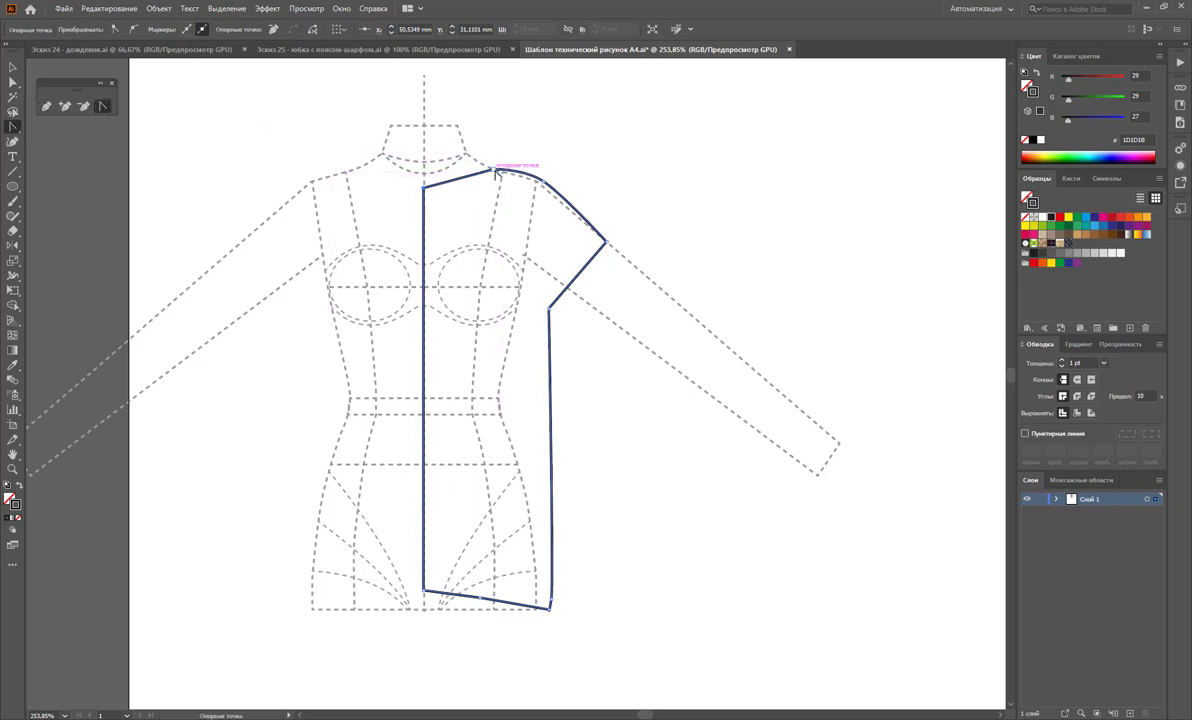
Step: Curve the neckline at the shoulder point and lower the centre-front neck anchor to deepen it
mouse_move(493, 172)
mouse_down()
mouse_move(496, 150)
mouse_move(447, 193)
mouse_move(462, 199)
mouse_up()
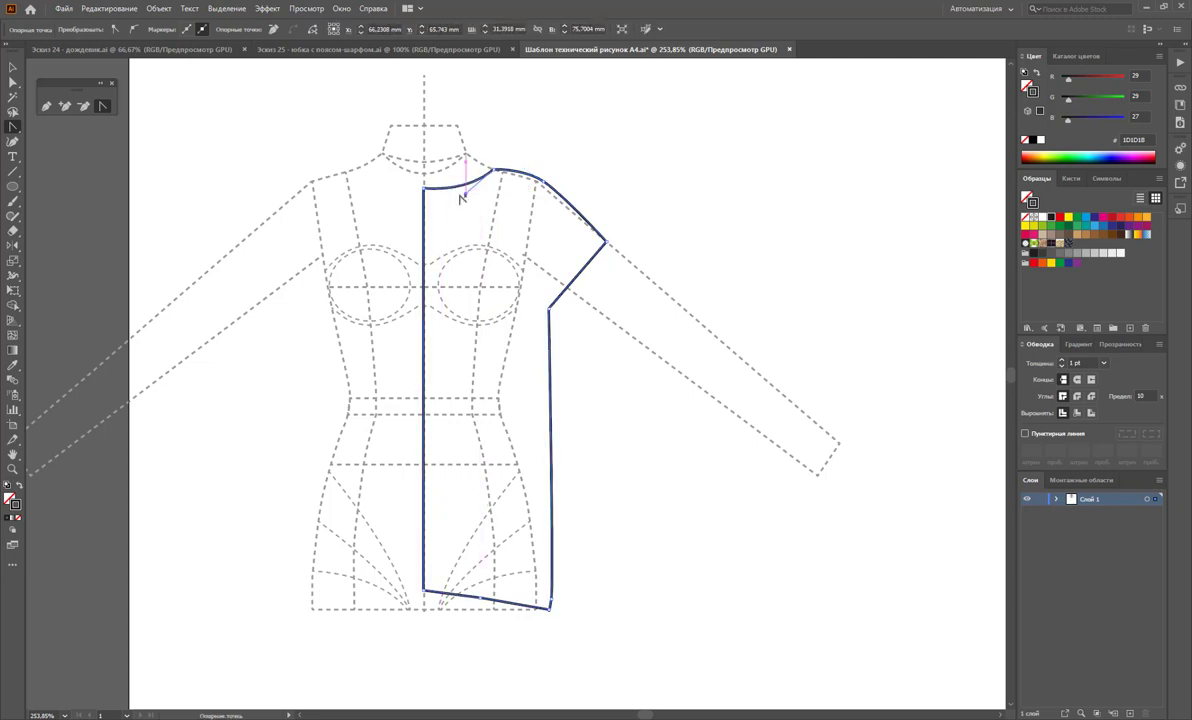
click(13, 81)
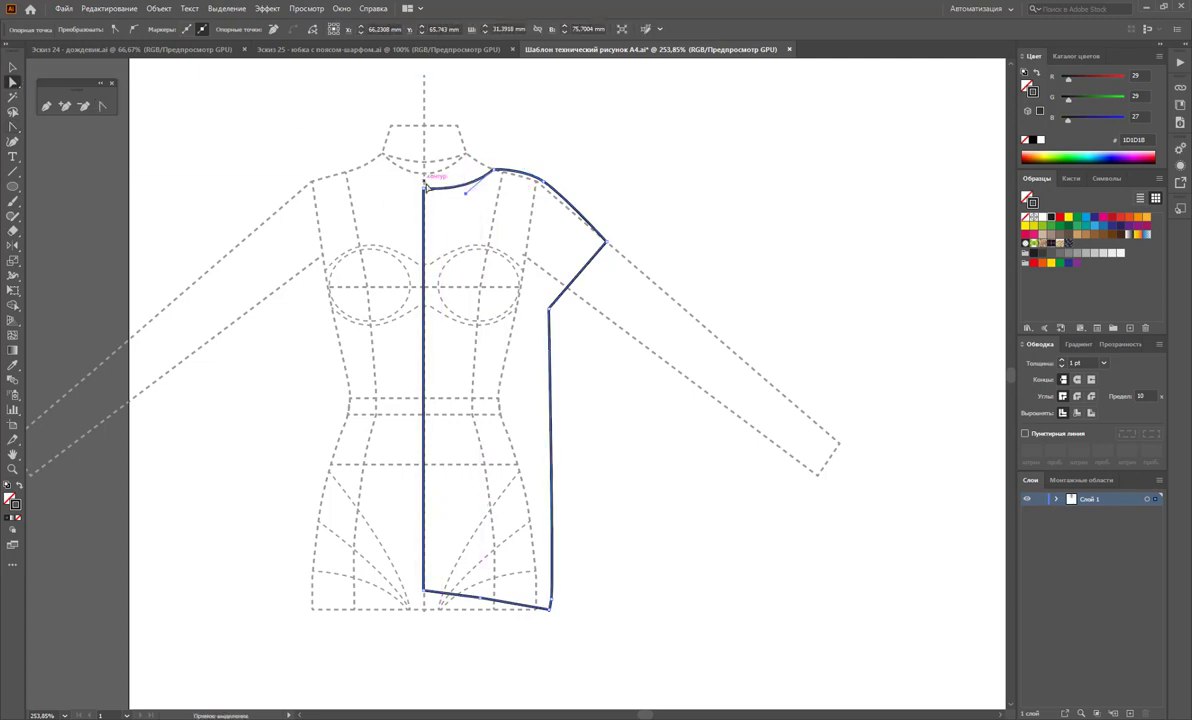
drag(424, 181, 424, 195)
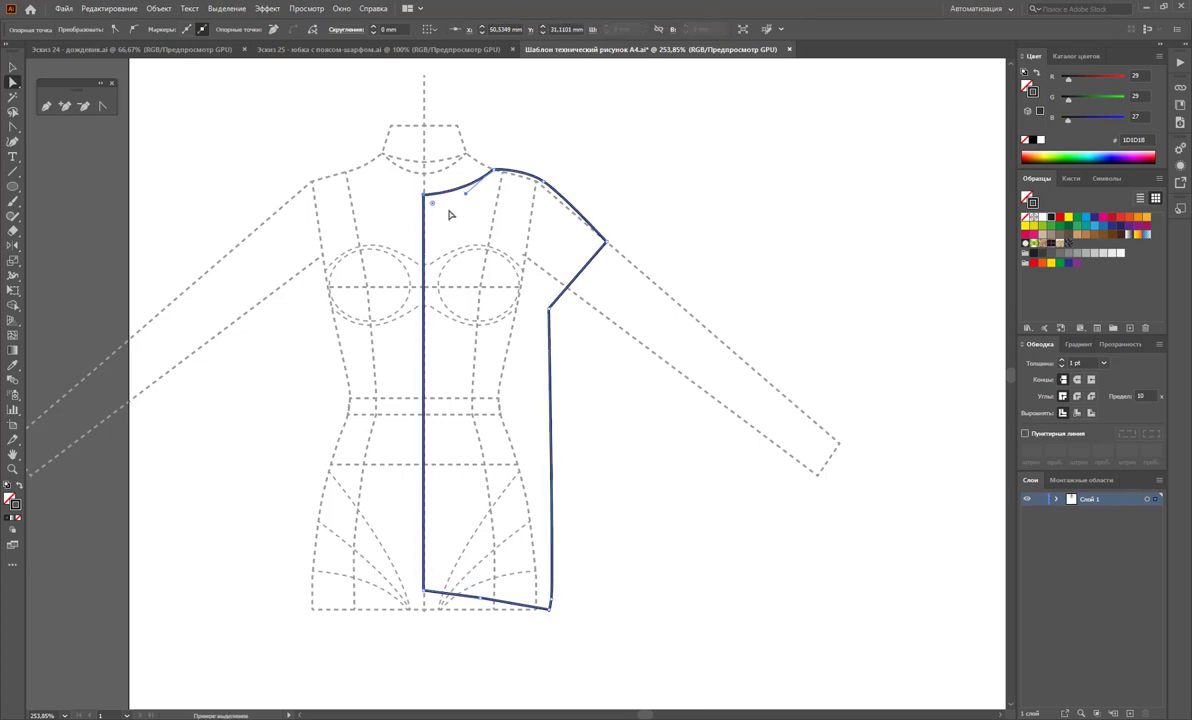
click(481, 199)
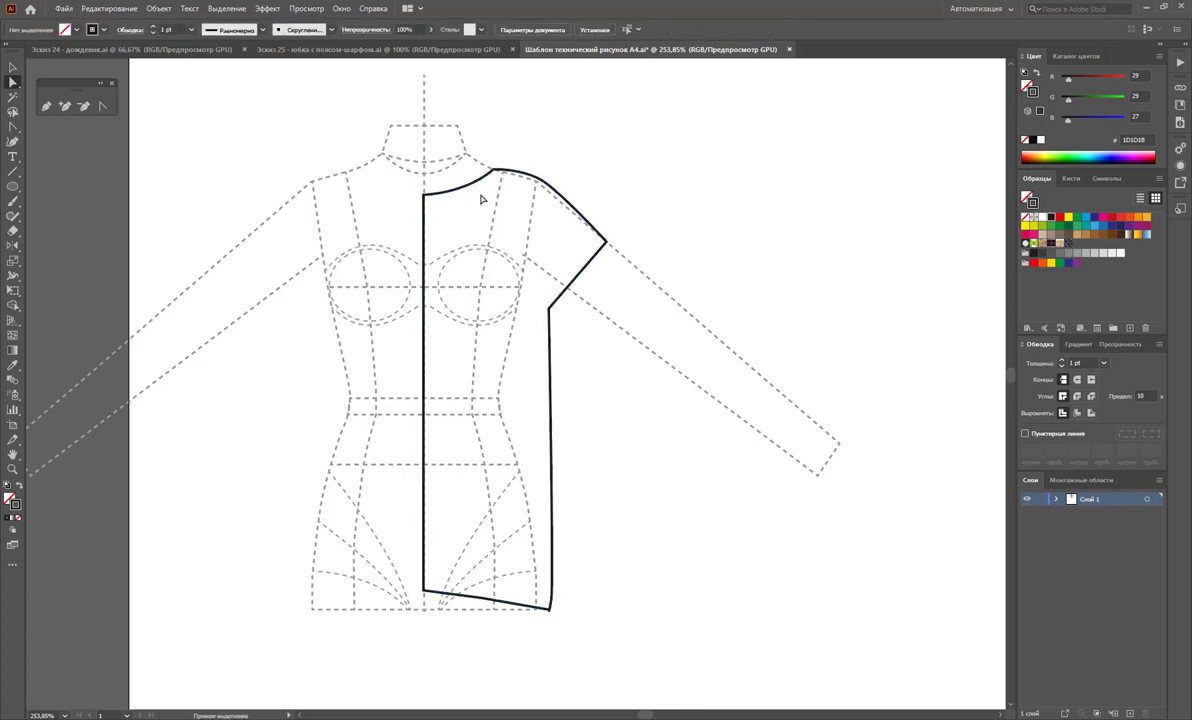
Step: Drag the hem anchor so the inner part of the hem runs level
click(488, 600)
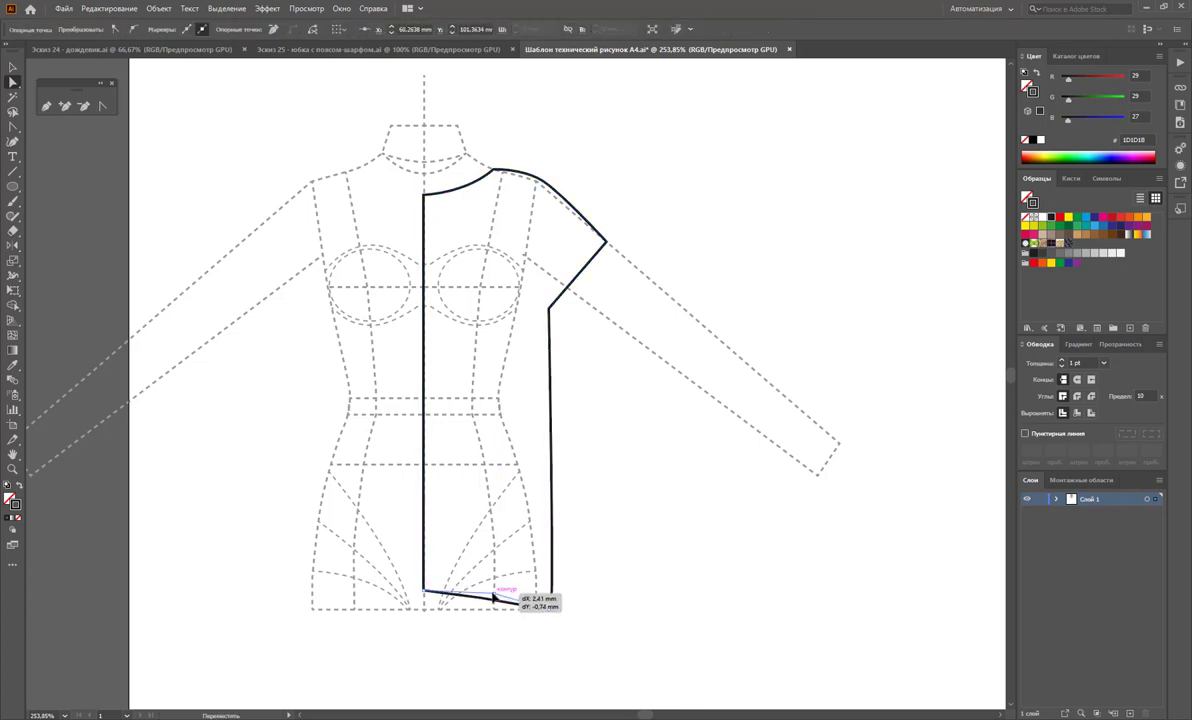
drag(482, 597, 491, 591)
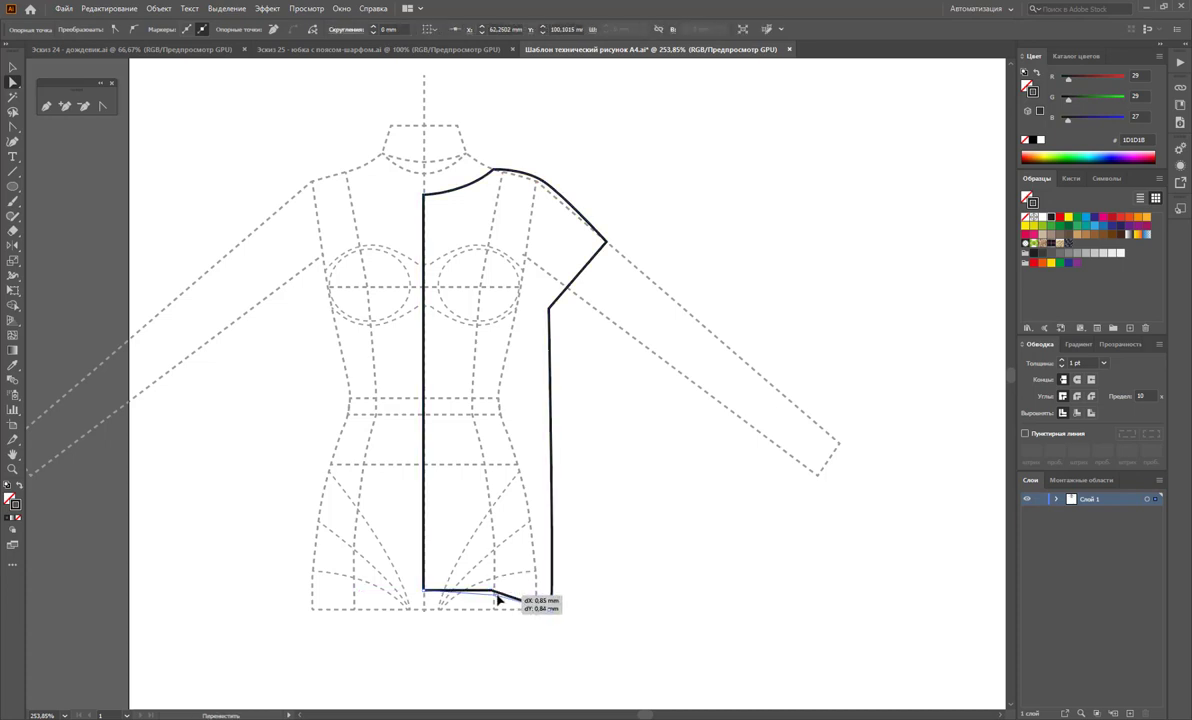
click(660, 618)
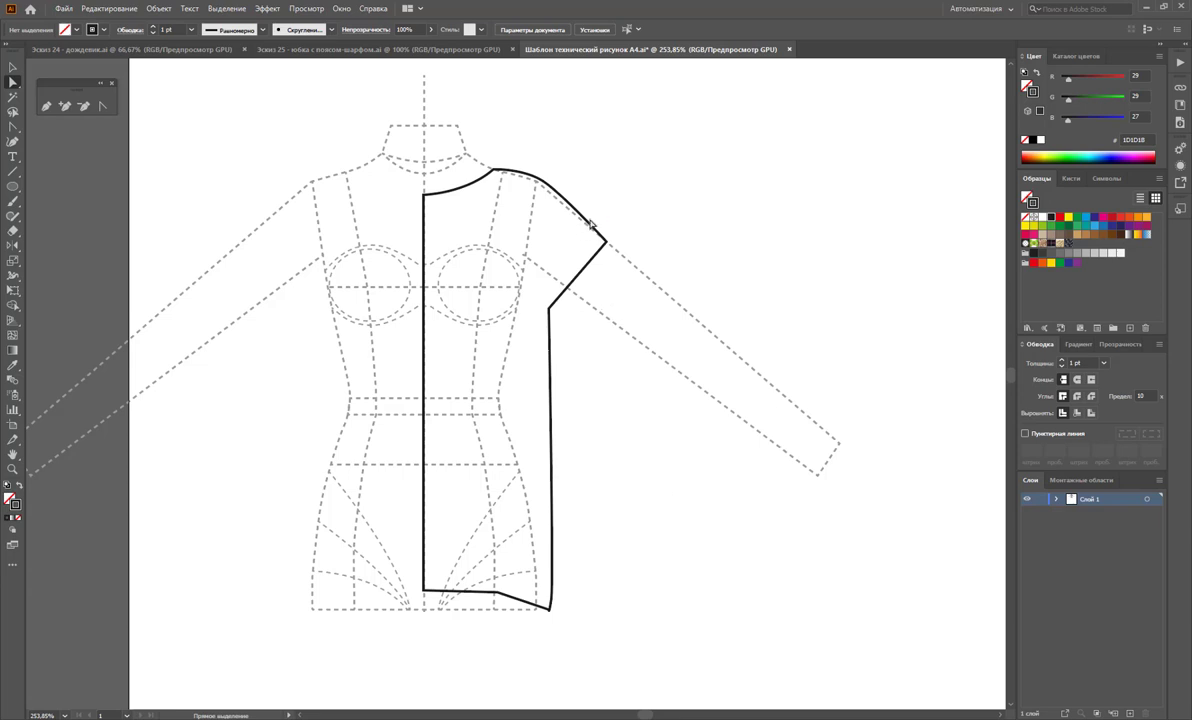
Step: Pull Pen handles to curve the neckline smoothly into the shoulder point
click(12, 126)
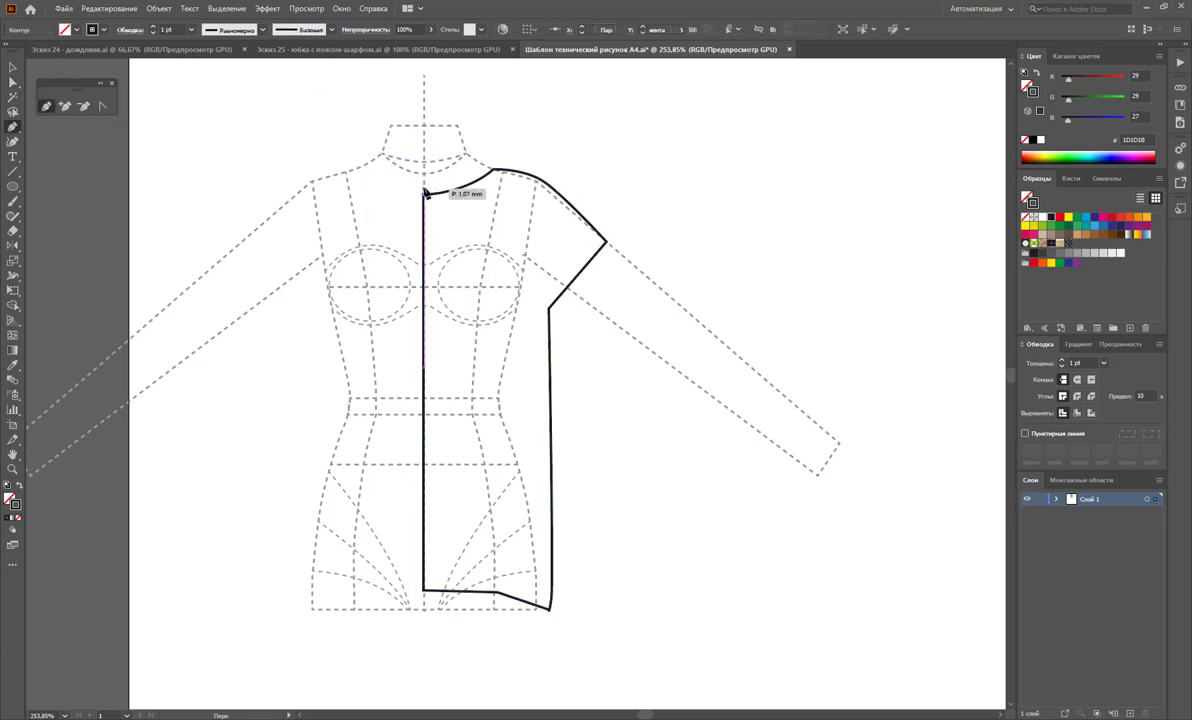
mouse_move(424, 192)
mouse_down()
mouse_move(493, 172)
mouse_move(514, 152)
mouse_up()
key(a)
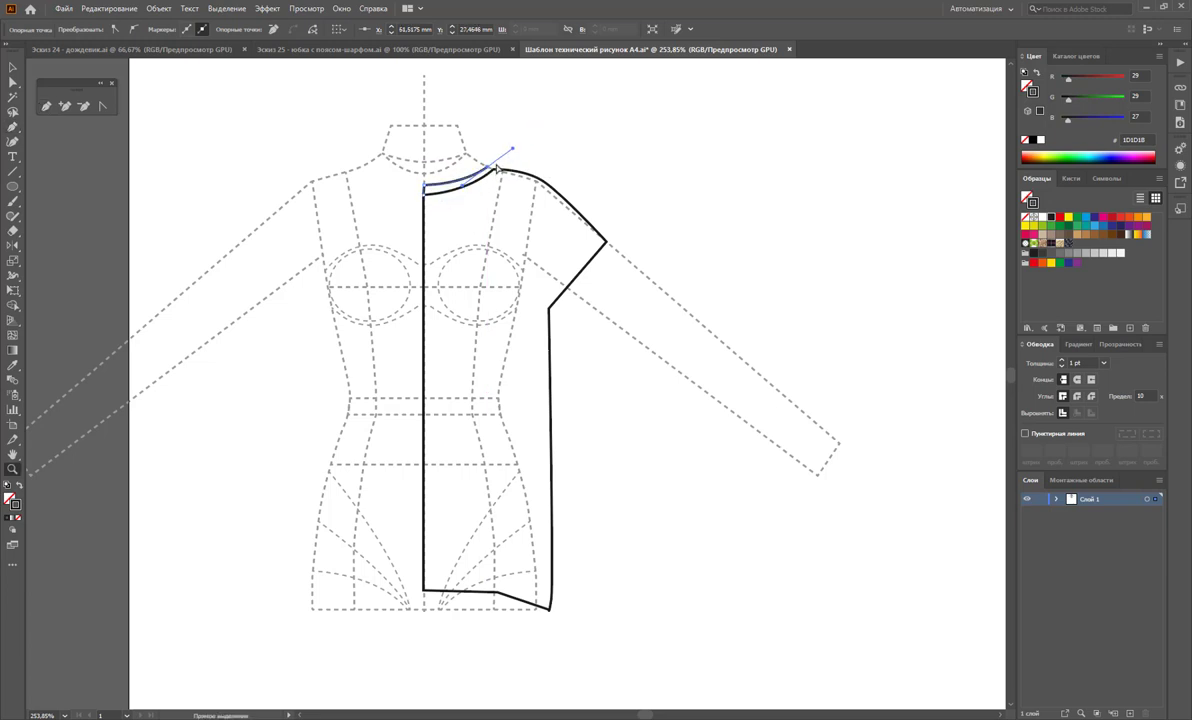
key(z)
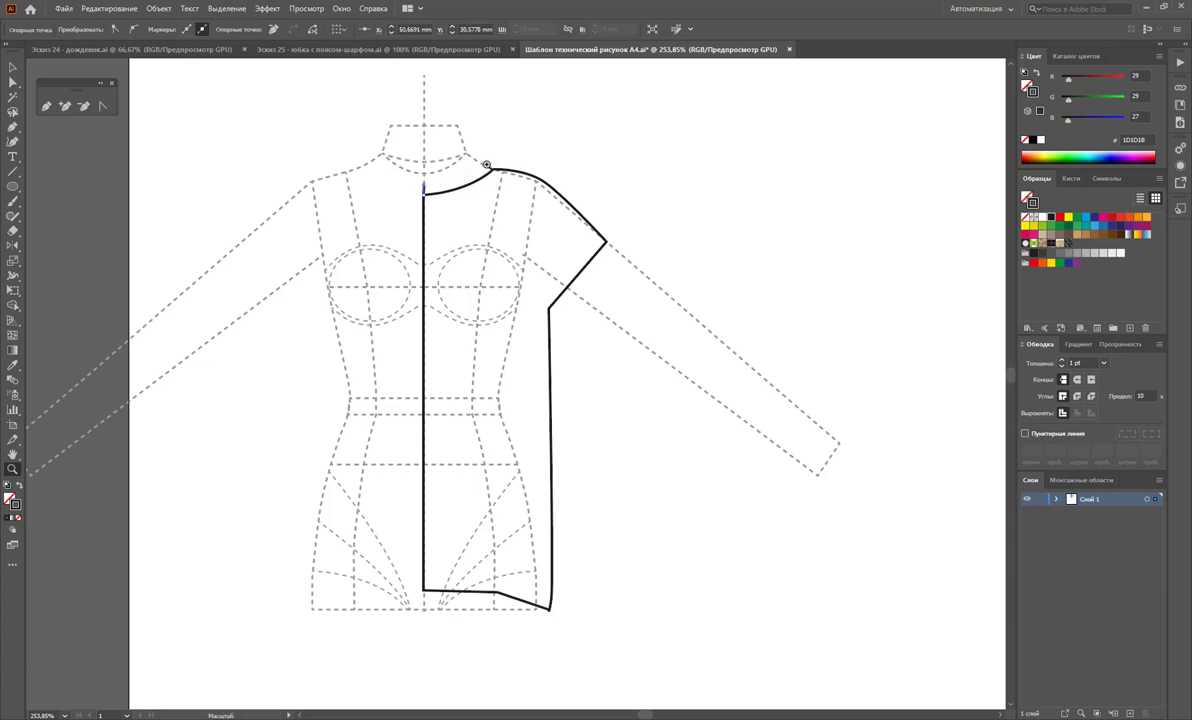
click(12, 125)
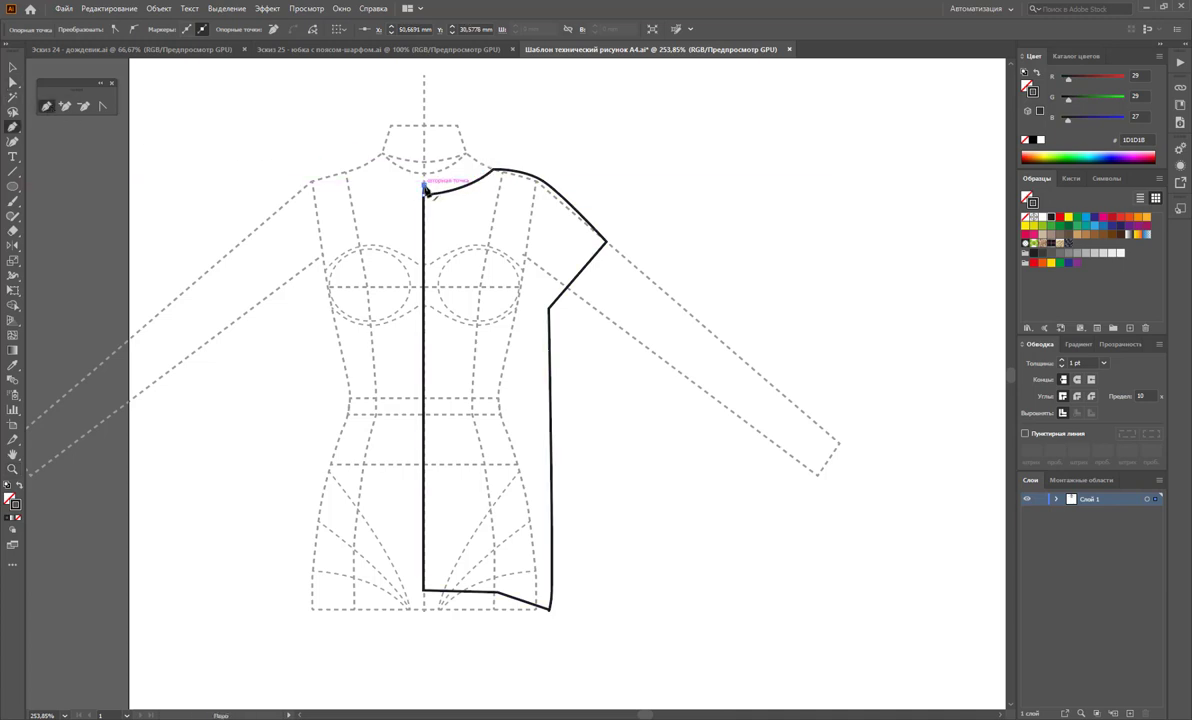
mouse_move(426, 188)
mouse_down()
mouse_move(486, 176)
mouse_move(548, 126)
mouse_up()
drag(492, 170, 507, 150)
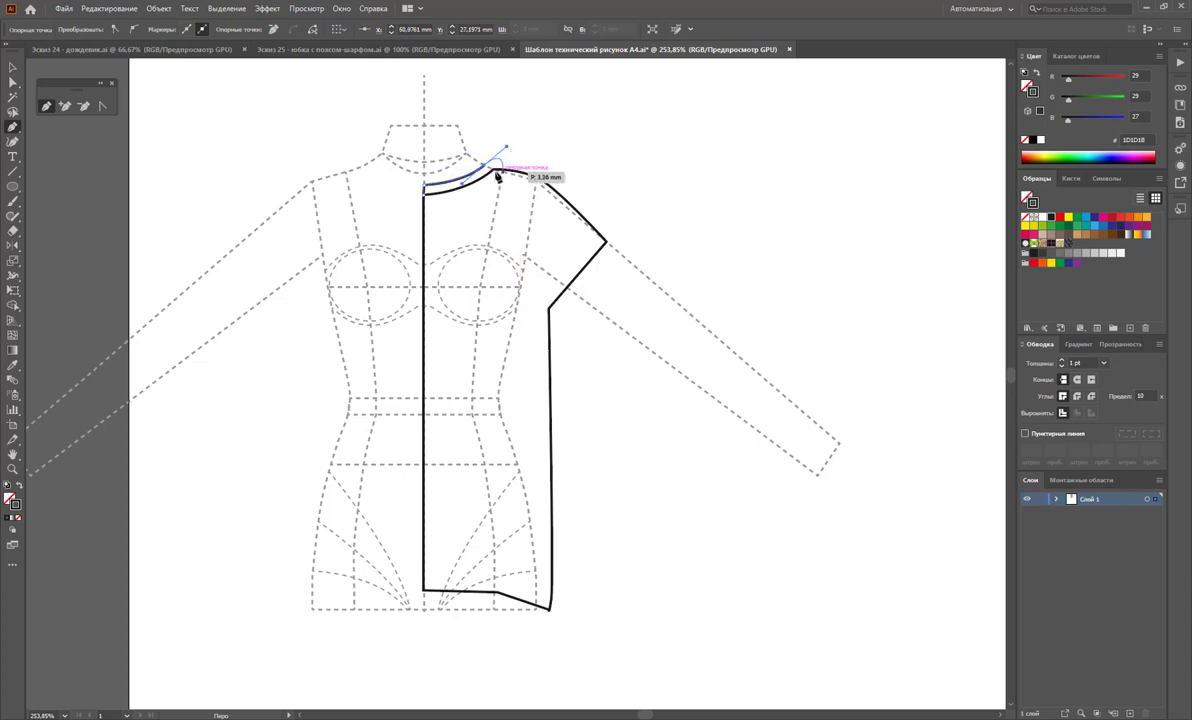
drag(507, 150, 506, 148)
Step: Draw a closed four-sided collar piece at the front neck, sharpen its top corner, and select it
click(488, 212)
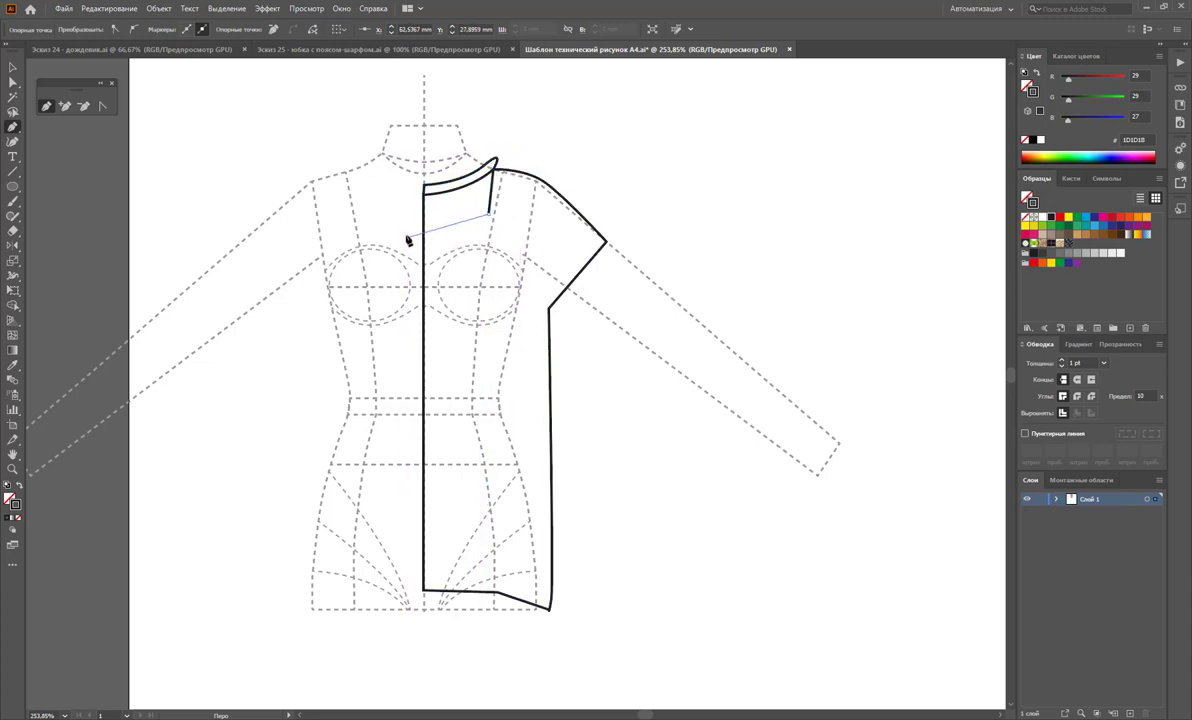
click(408, 236)
click(424, 186)
click(13, 81)
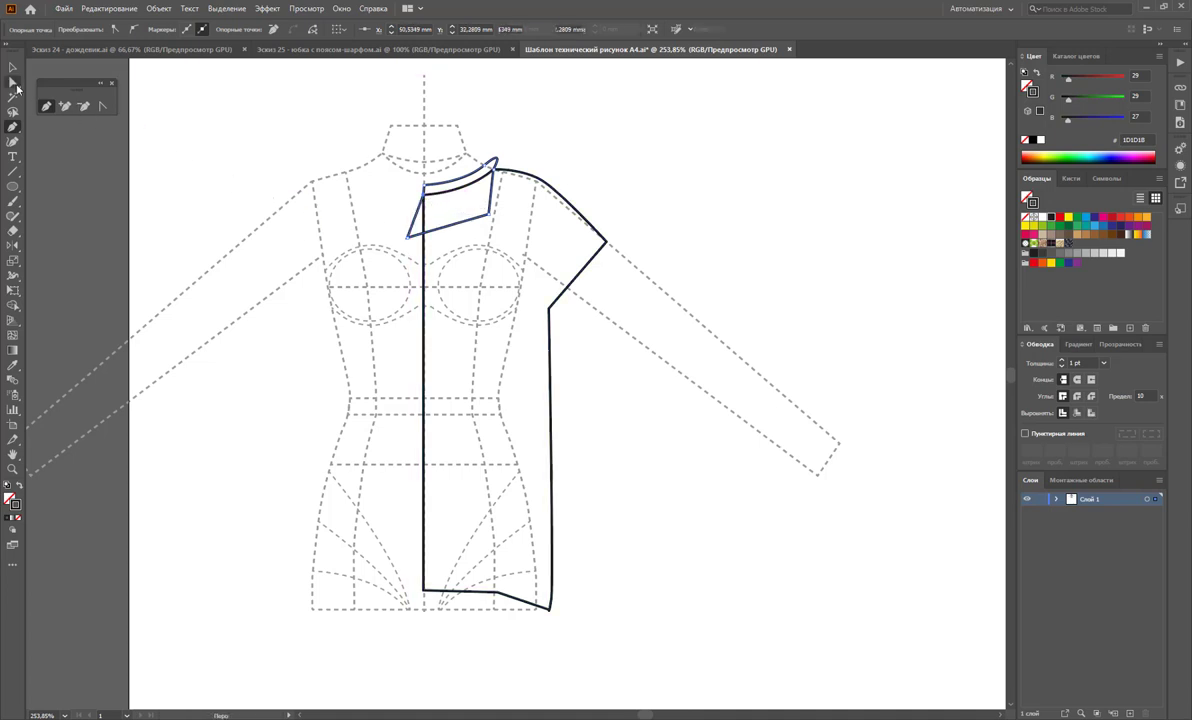
click(490, 163)
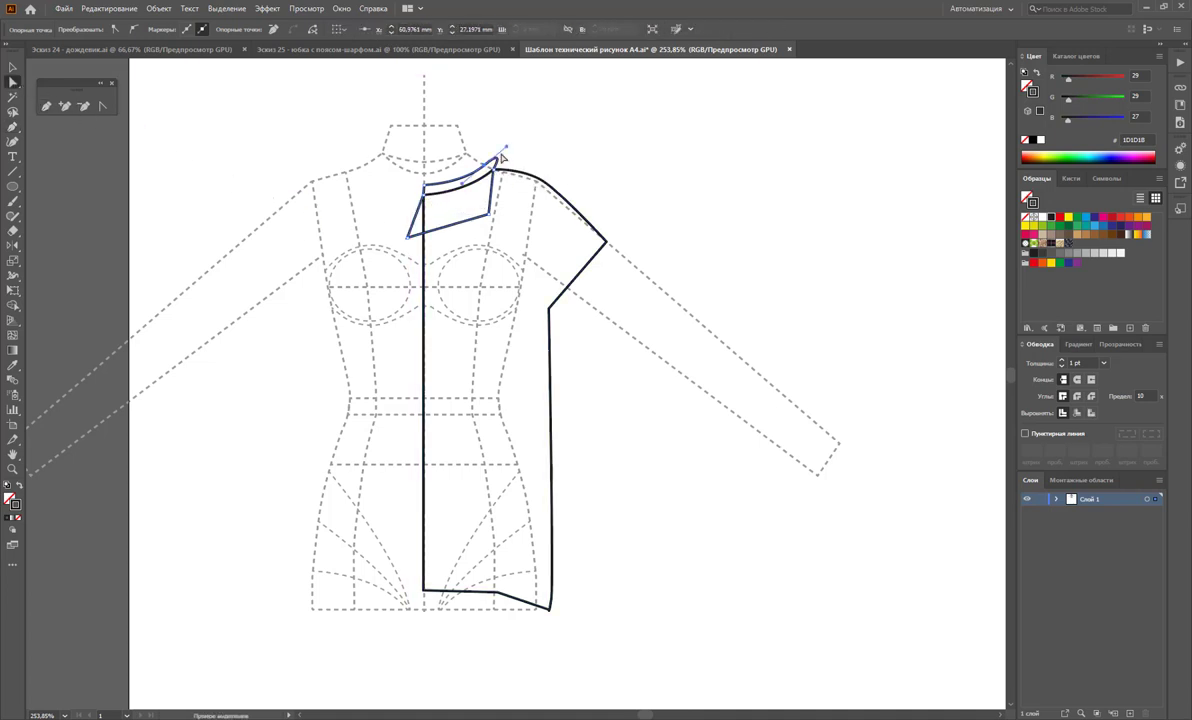
click(101, 105)
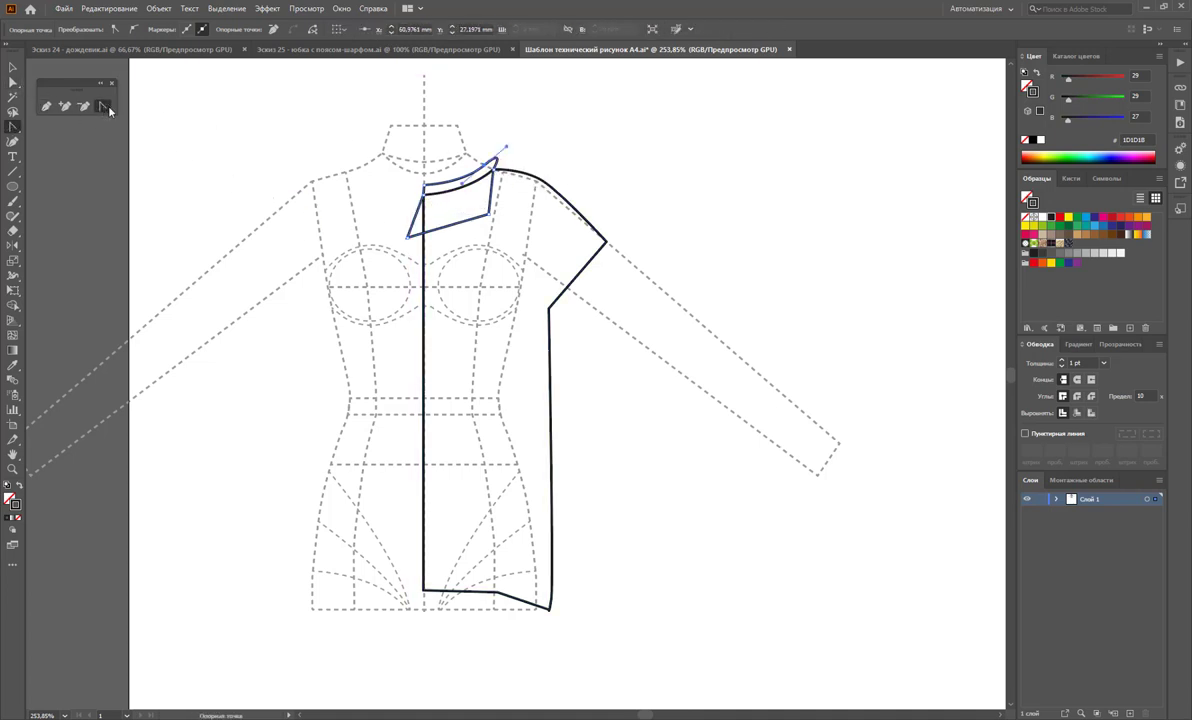
click(507, 148)
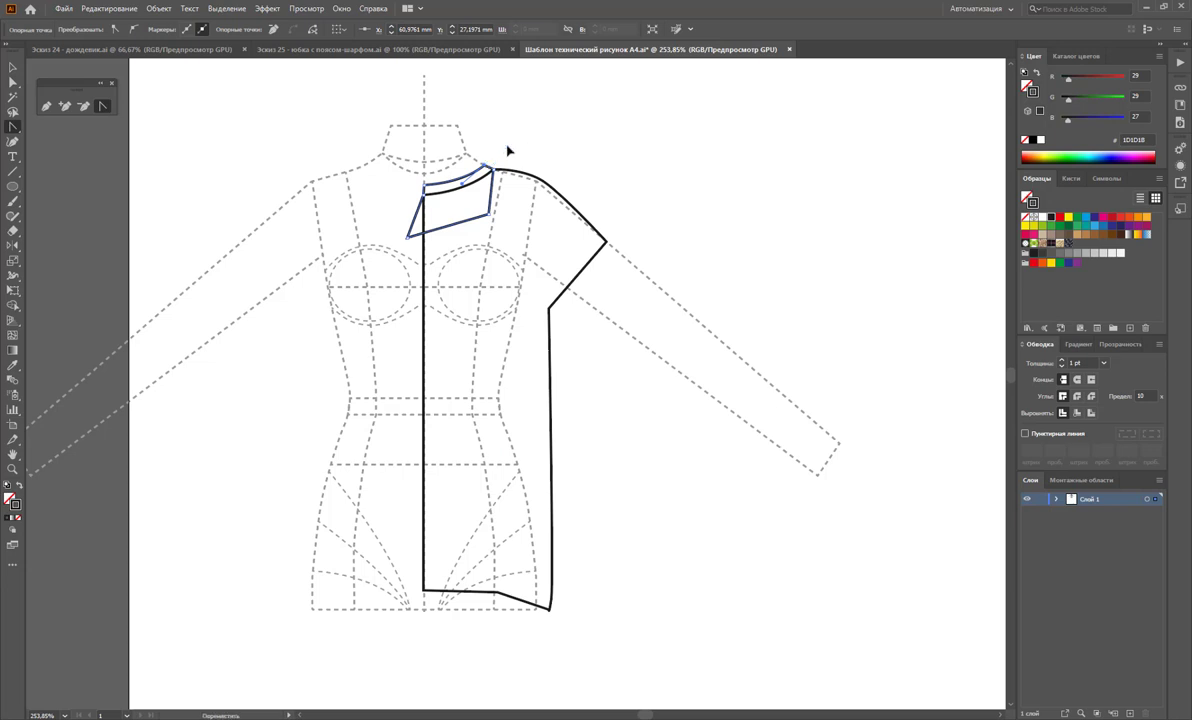
click(13, 68)
click(466, 199)
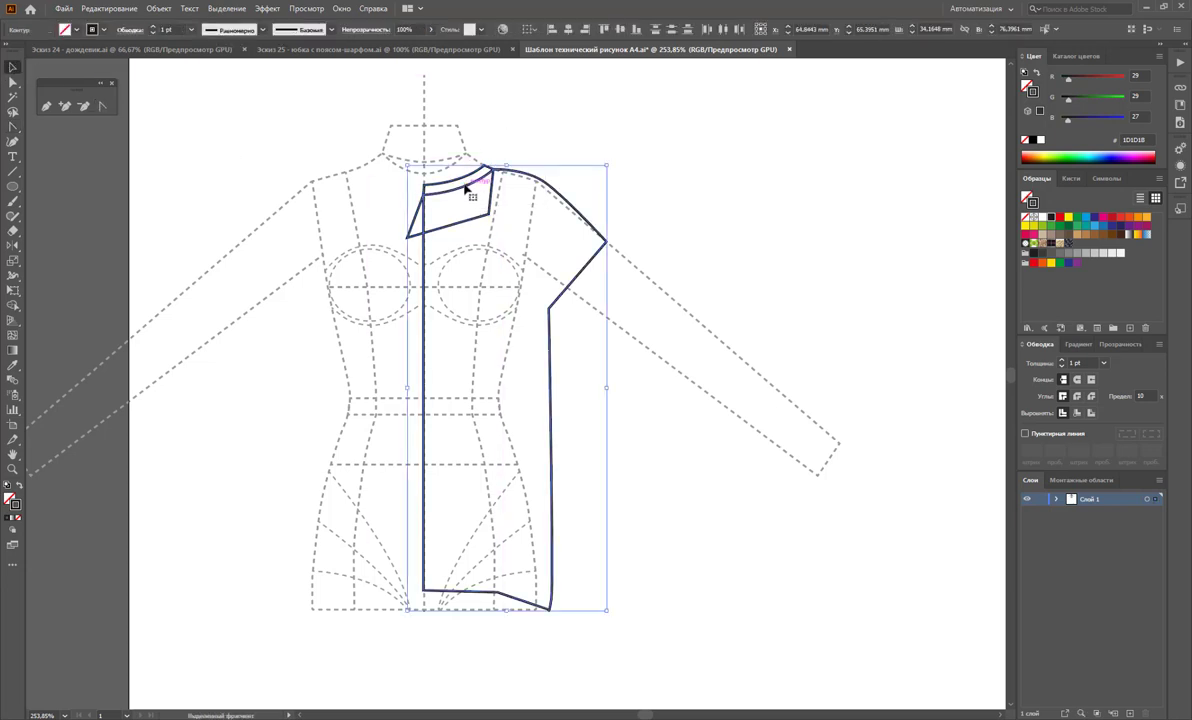
click(186, 130)
click(13, 83)
click(447, 186)
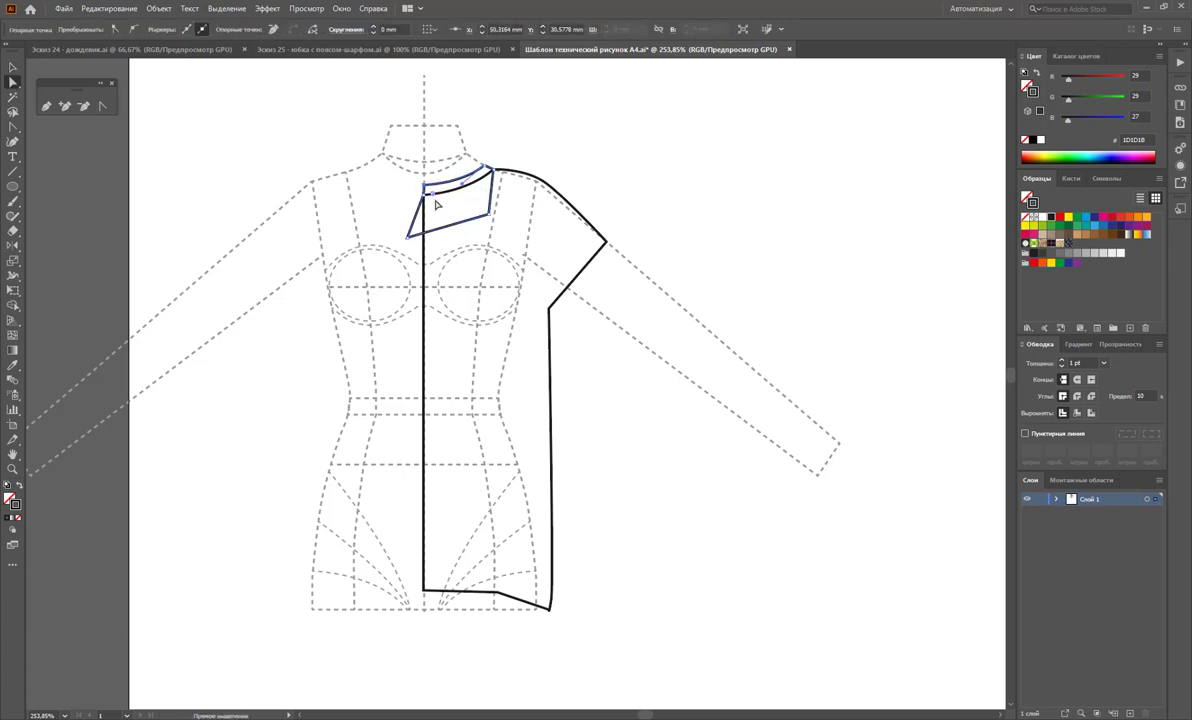
Step: Duplicate the garment outline to the right and delete the collar piece from the original
click(14, 68)
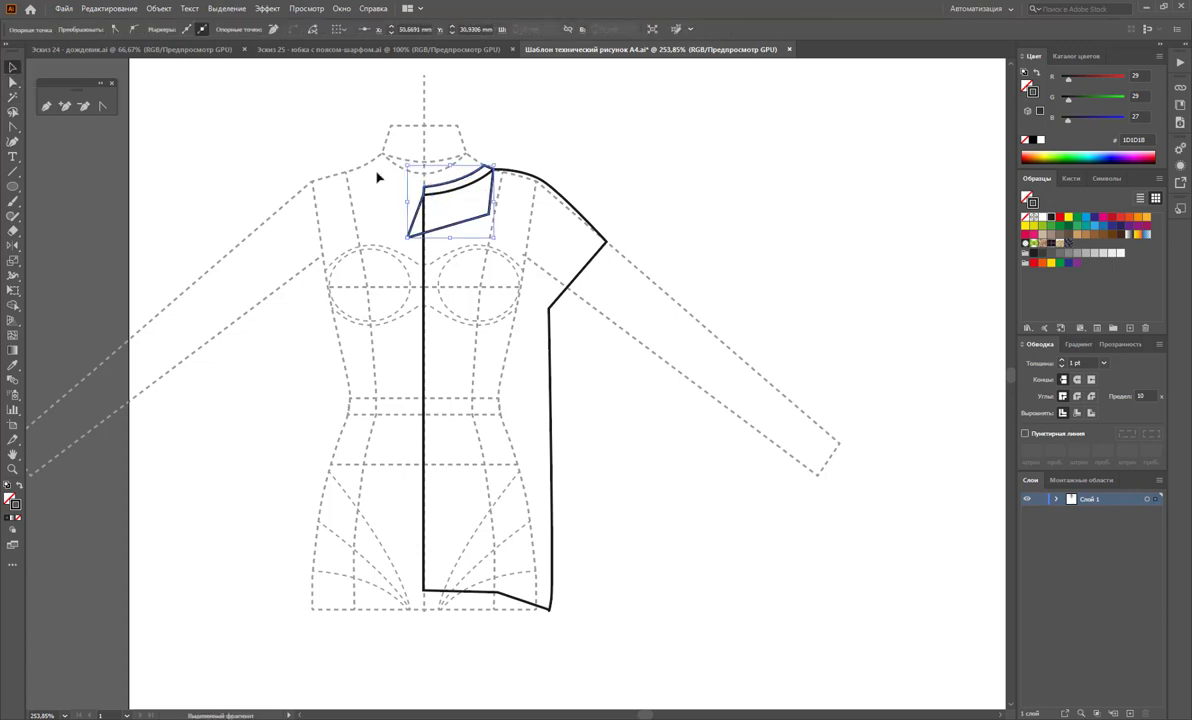
click(456, 192)
drag(456, 192, 740, 192)
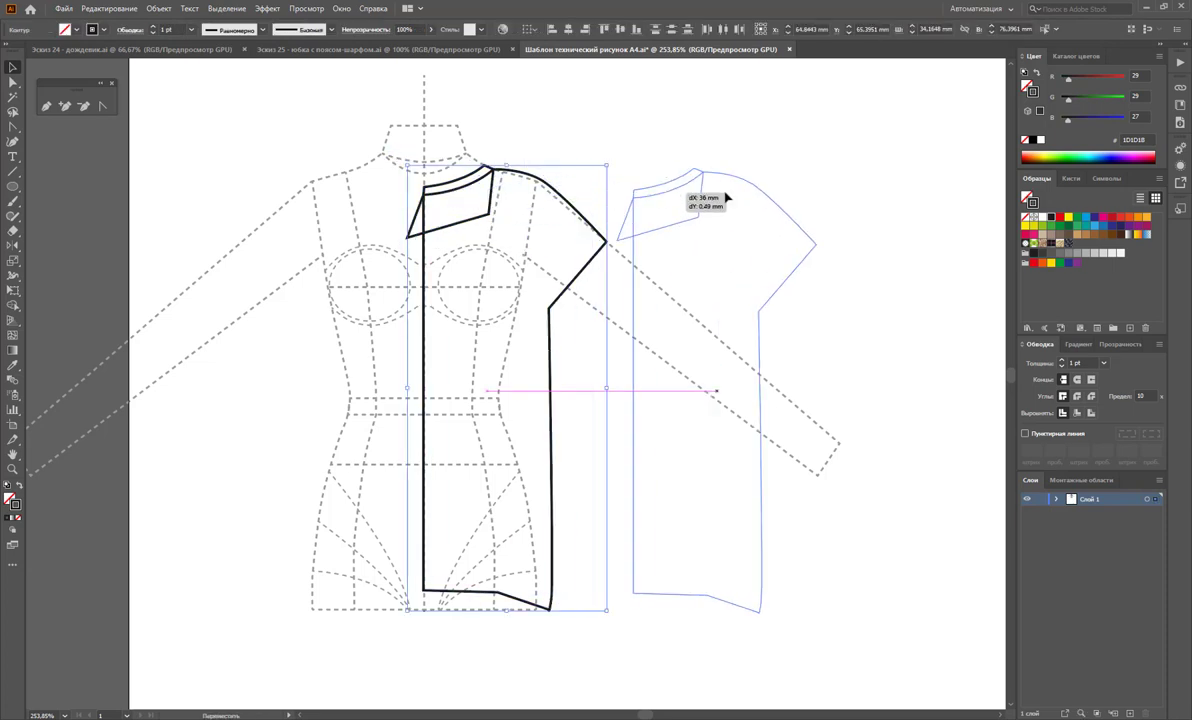
click(580, 125)
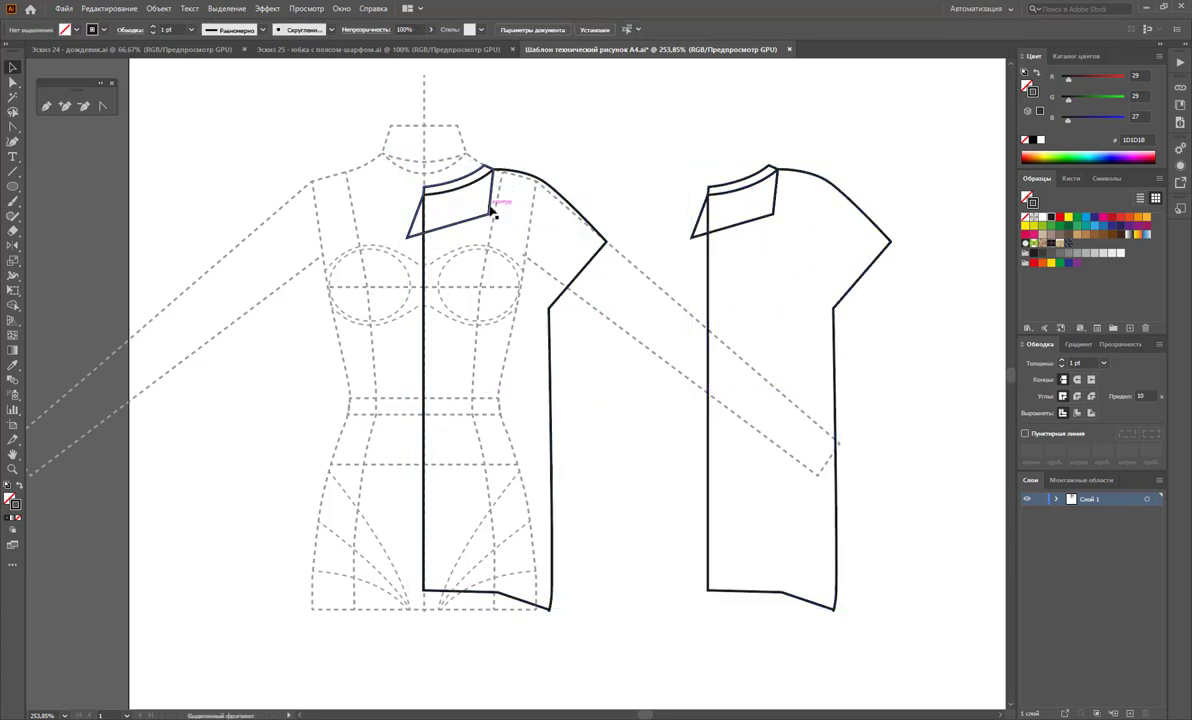
click(492, 205)
key(Delete)
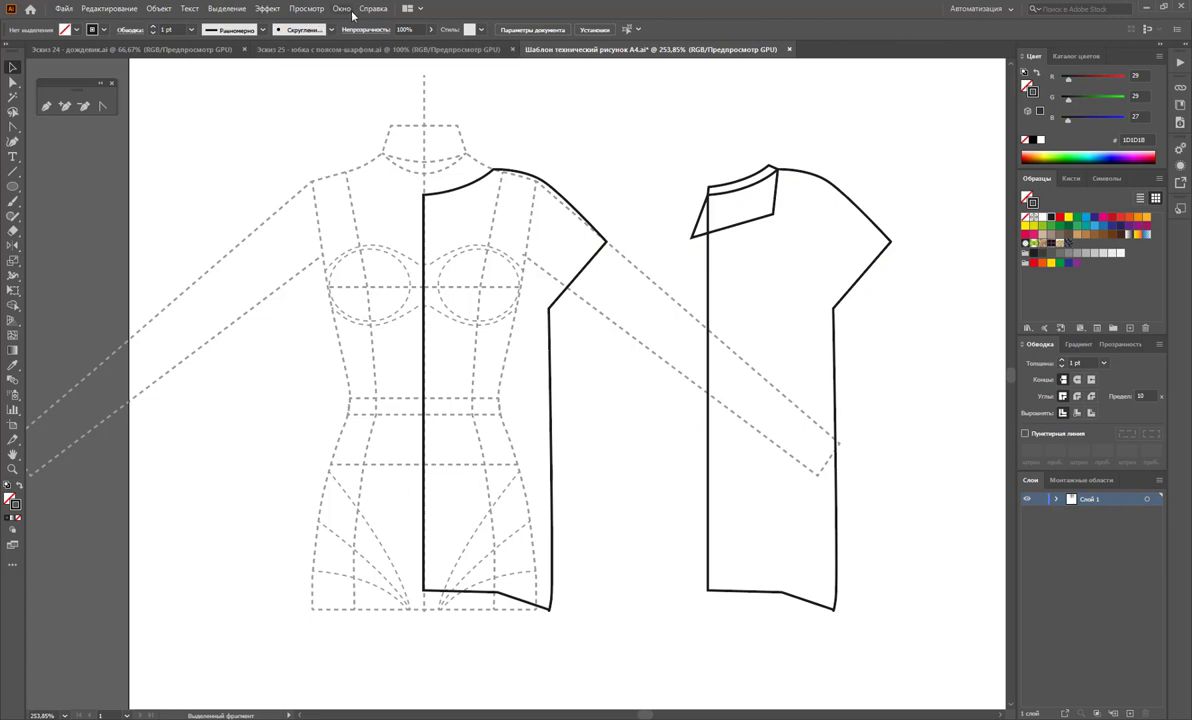
Step: Open the Pathfinder panel, ungroup the copy, and delete its body, keeping only the neckline band
click(335, 9)
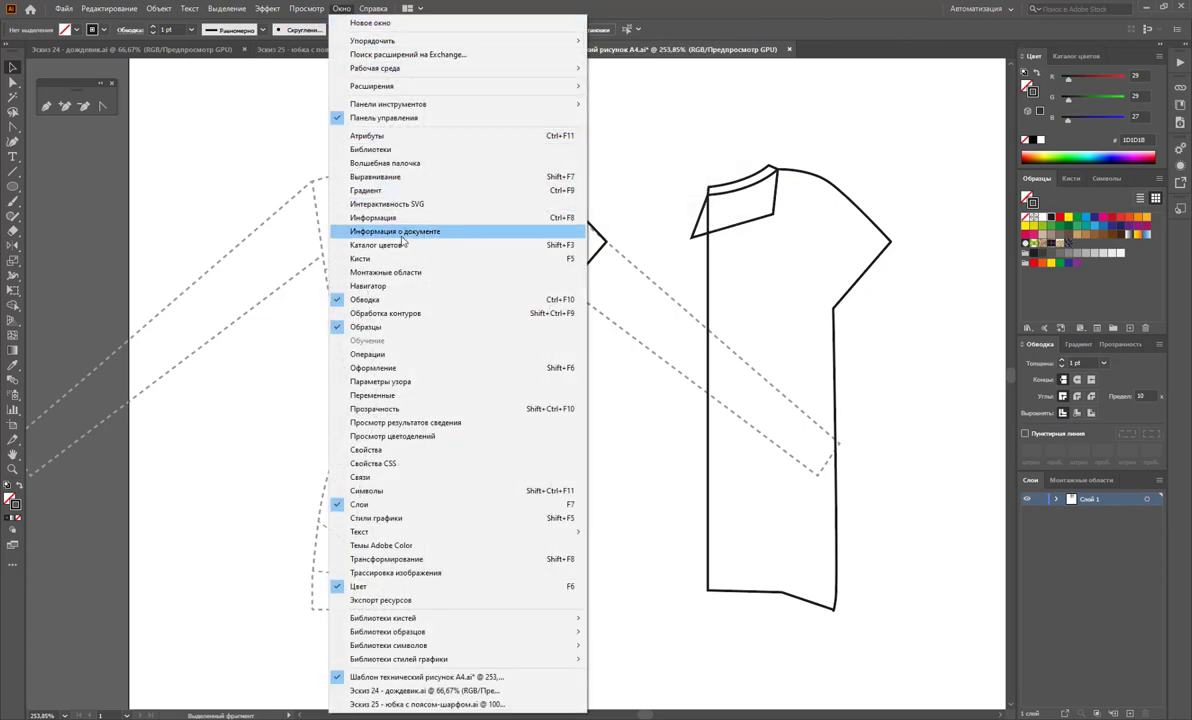
click(385, 313)
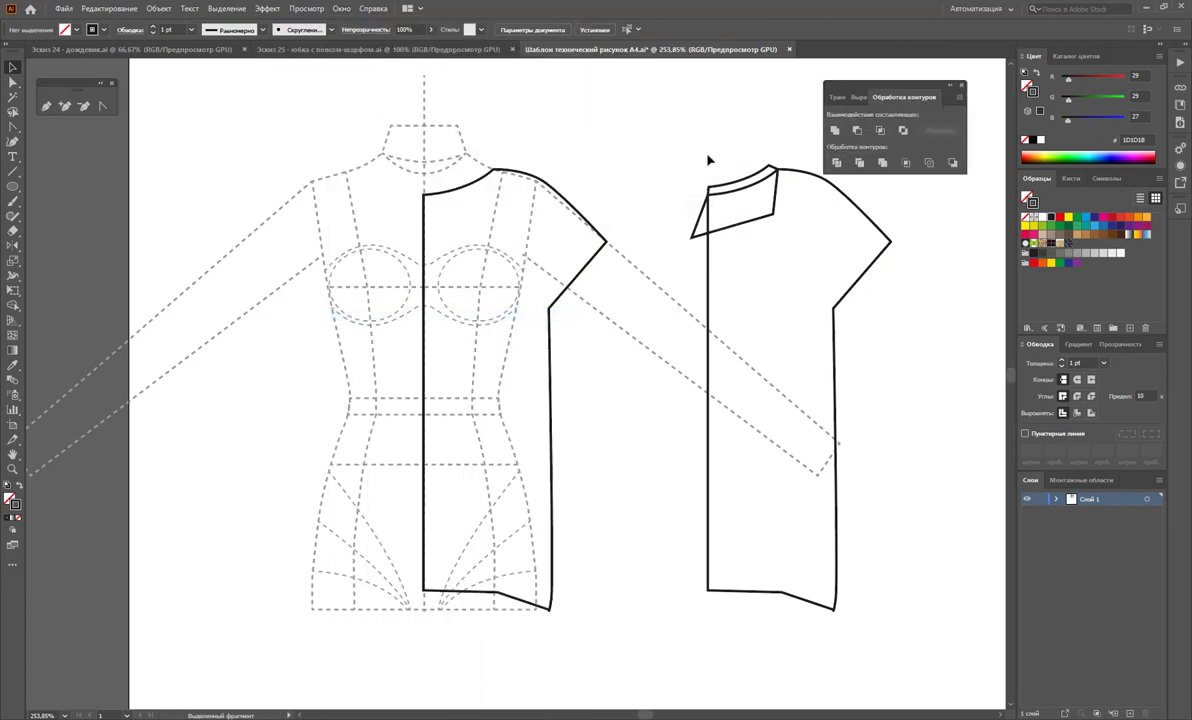
click(814, 192)
right_click(766, 199)
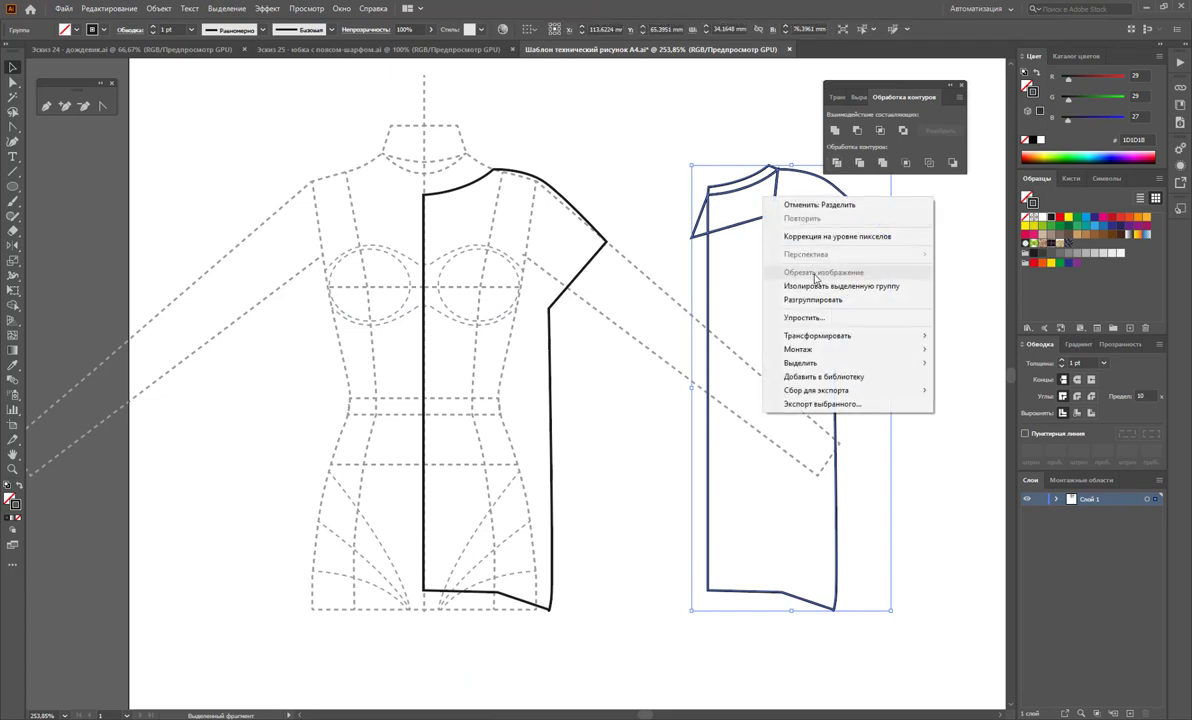
click(813, 299)
mouse_move(918, 333)
mouse_down()
mouse_move(710, 213)
mouse_move(464, 195)
mouse_up()
shift+click(719, 195)
key(Delete)
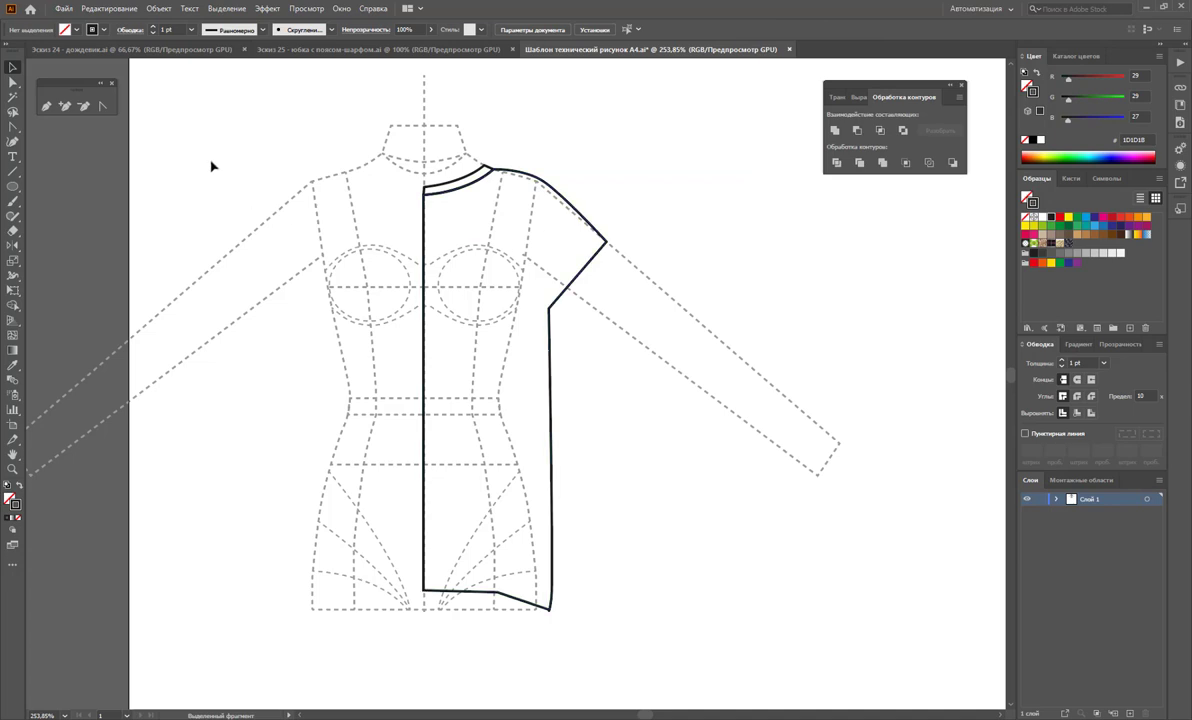
Step: Pen-draw a curve from the shoulder edge sweeping down across the front to the lower centre
click(47, 106)
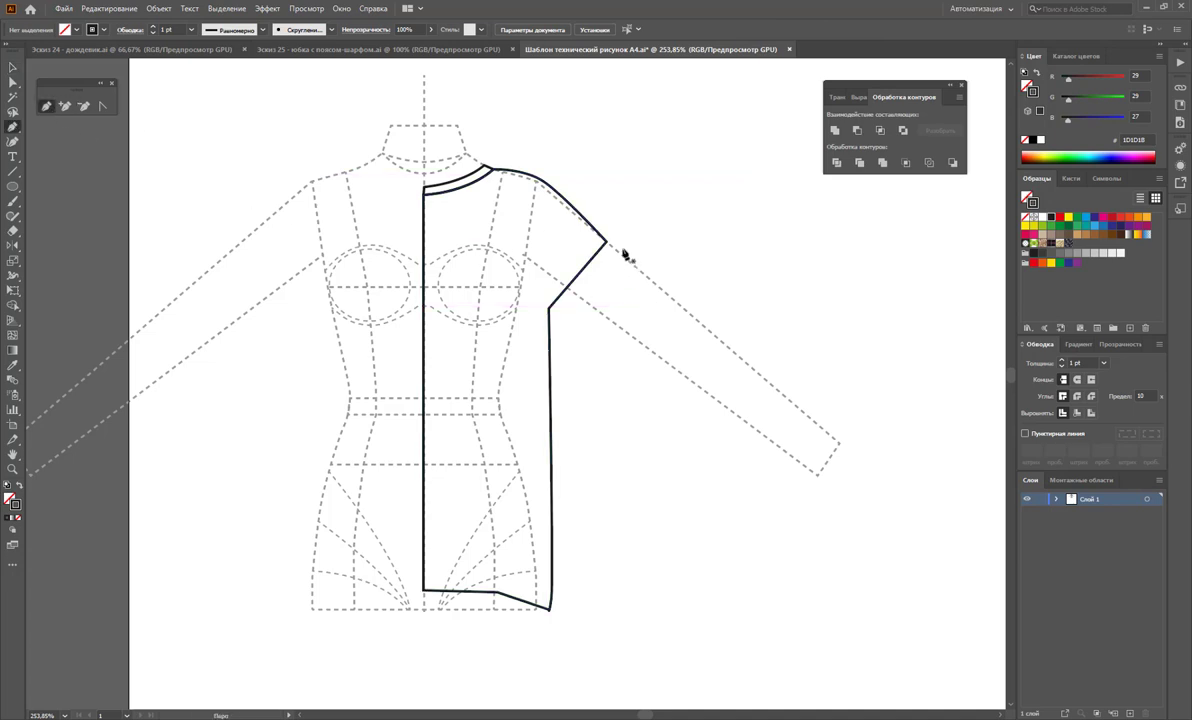
click(570, 206)
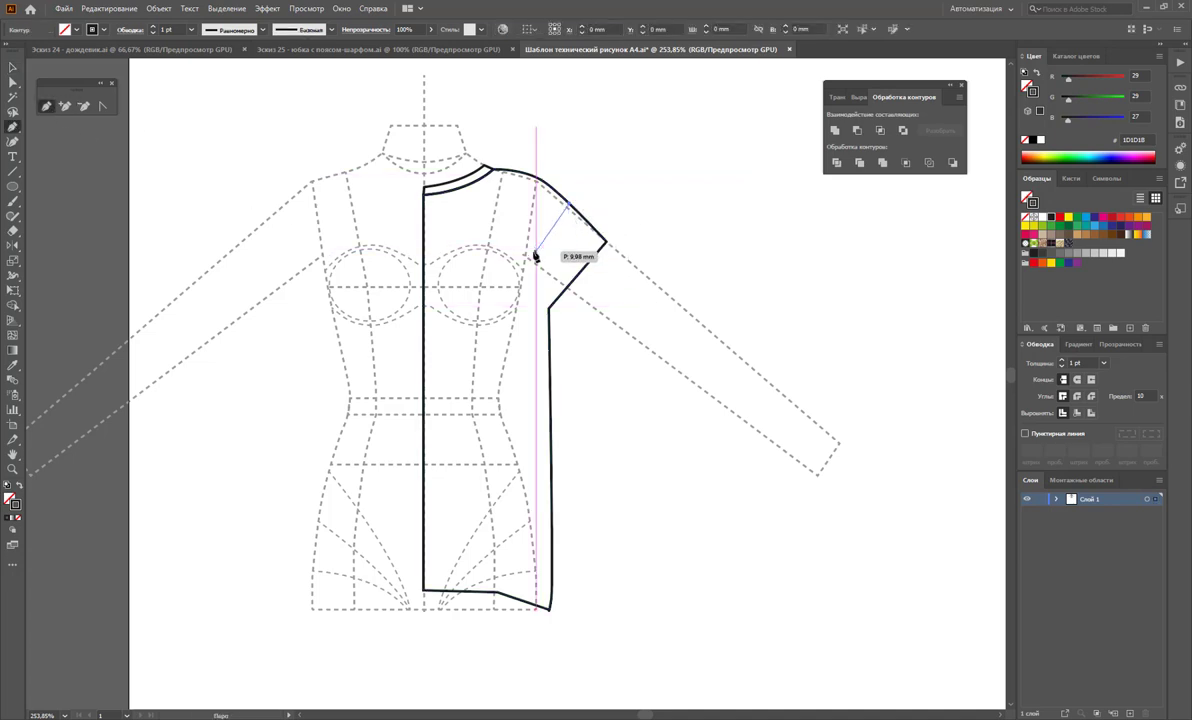
drag(526, 264, 530, 314)
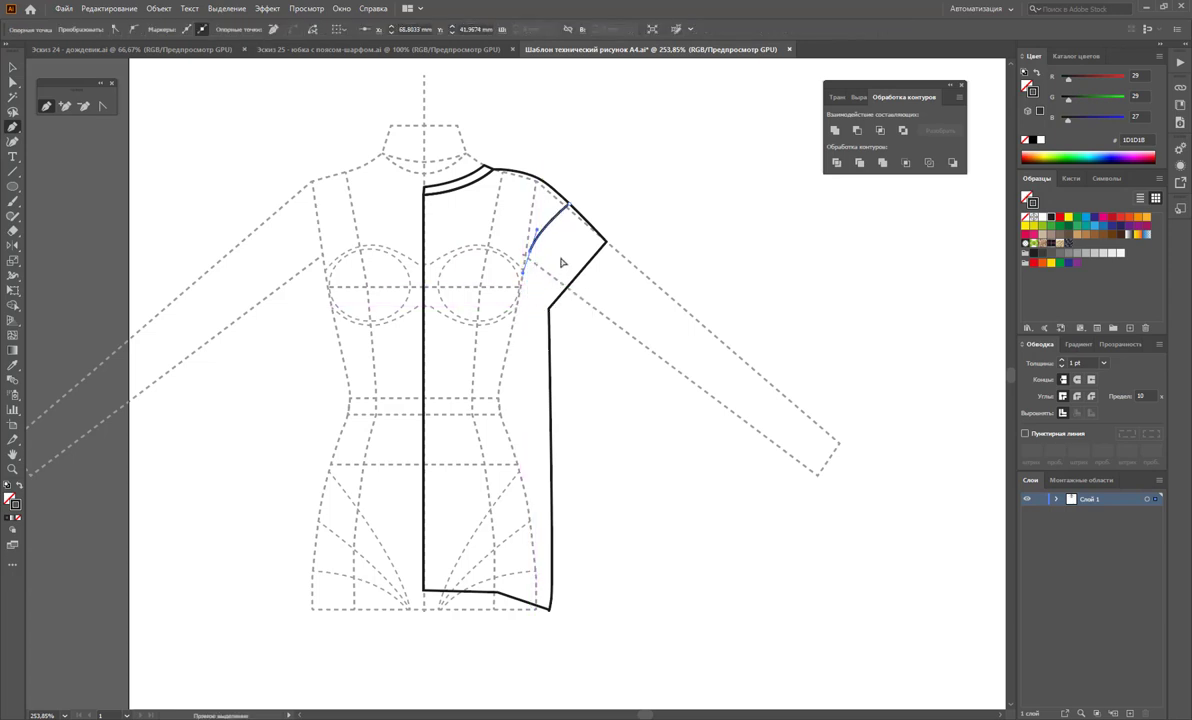
key(ctrl+z)
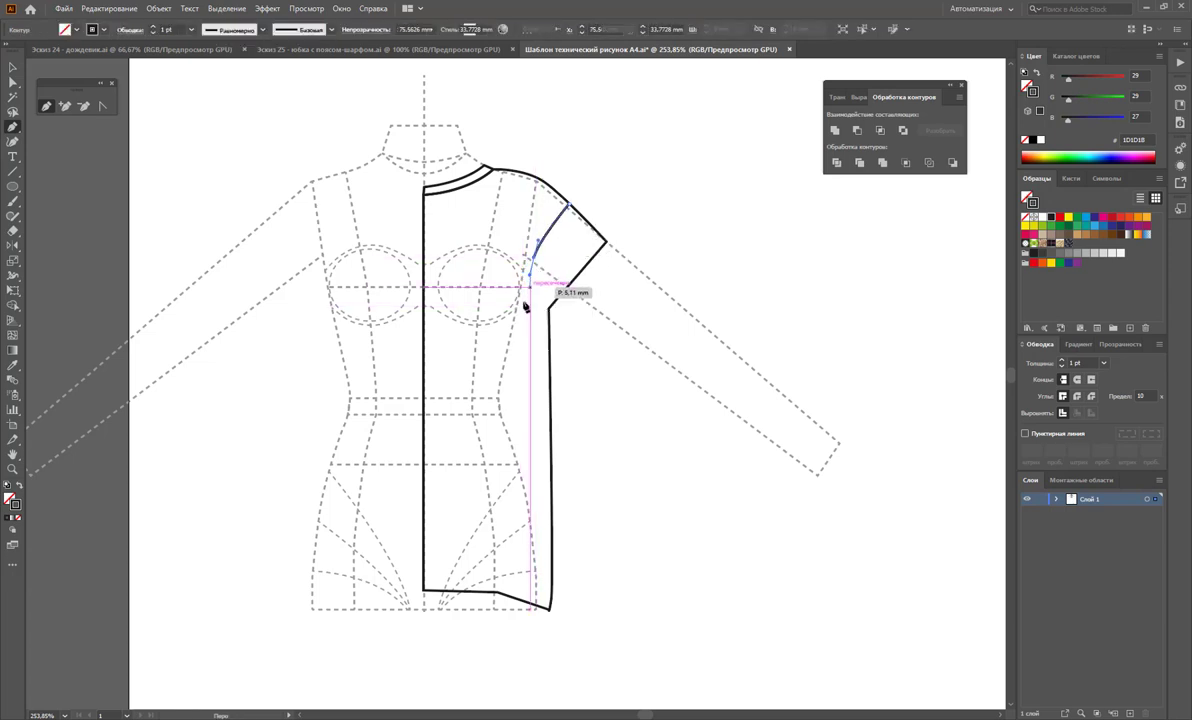
mouse_move(531, 272)
mouse_down()
mouse_move(508, 467)
mouse_move(410, 548)
mouse_move(421, 544)
mouse_up()
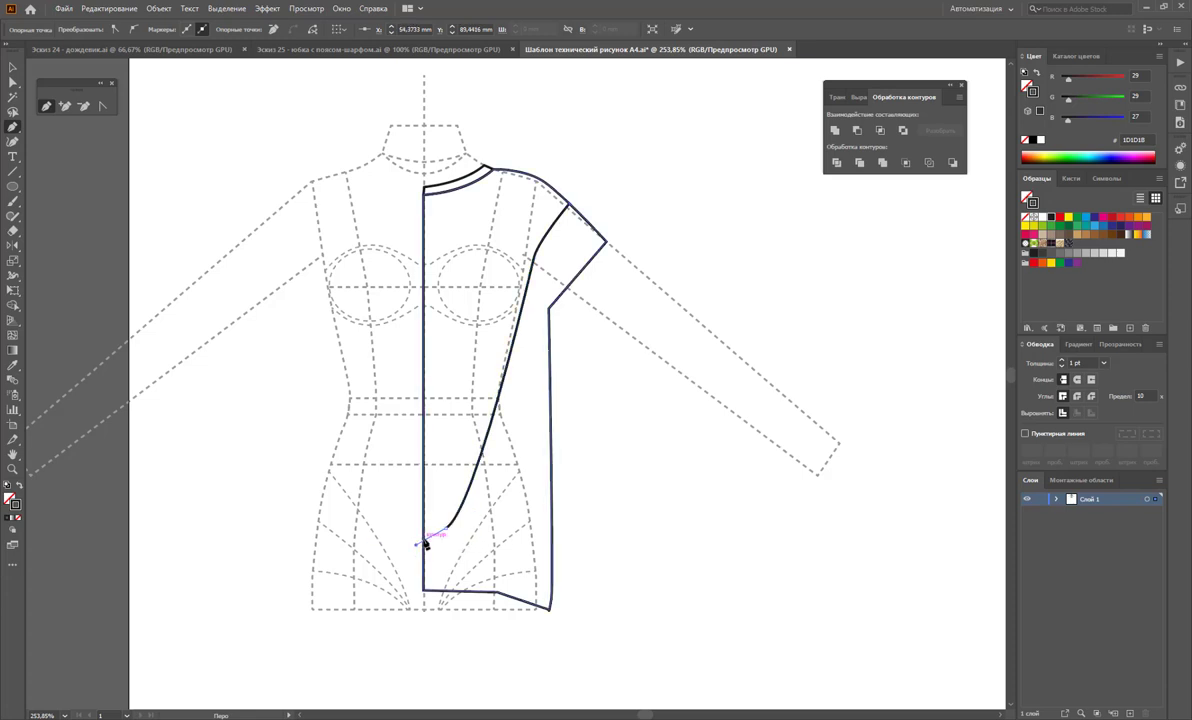
Step: Pen-draw a closed flap shape over the bodice's lower side-seam corner
ctrl+click(596, 553)
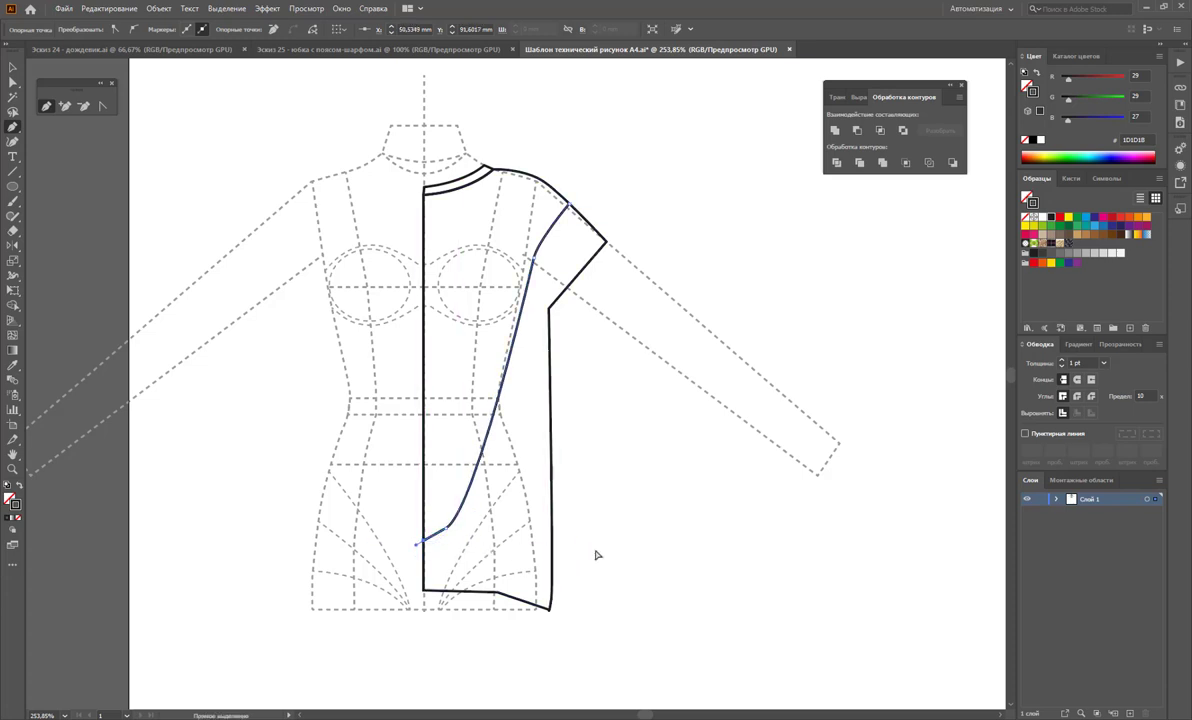
click(496, 590)
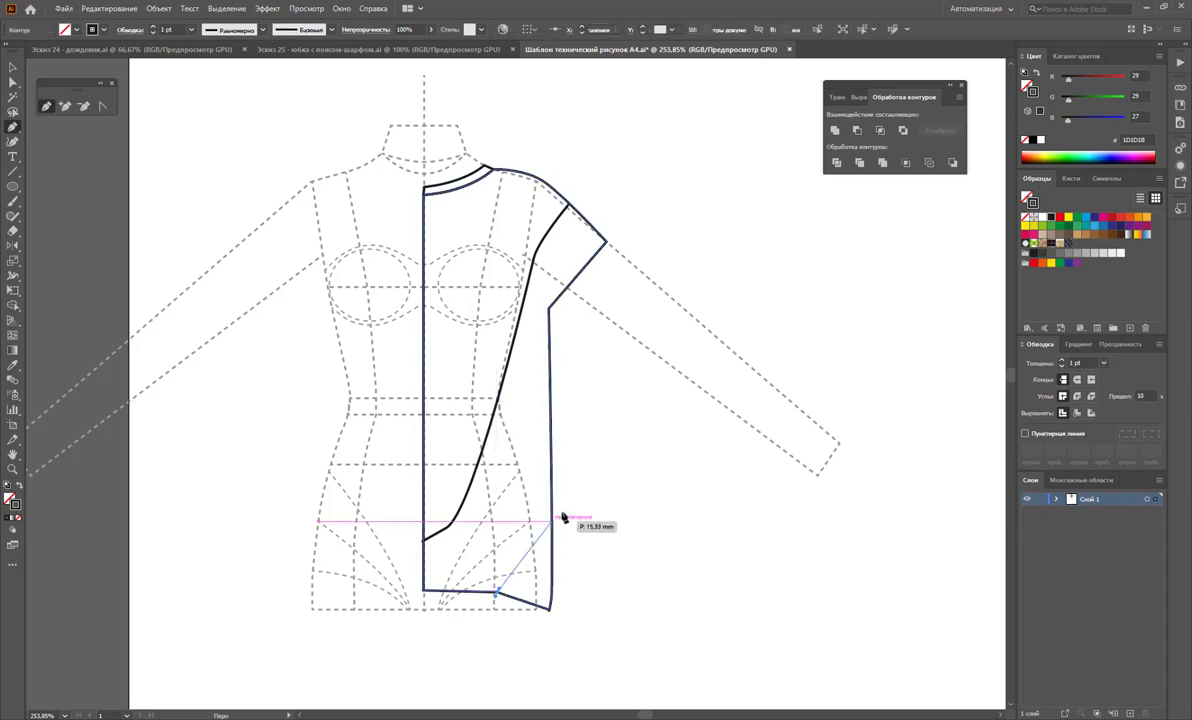
drag(565, 510, 598, 470)
click(620, 600)
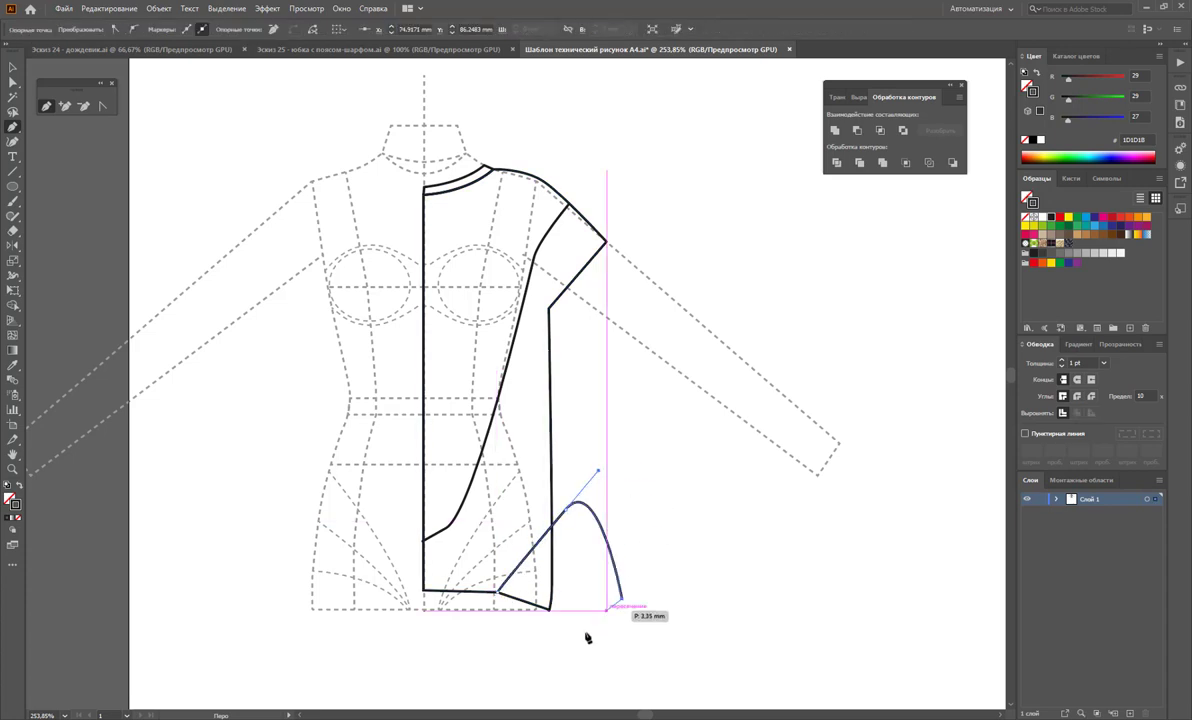
click(577, 632)
click(496, 591)
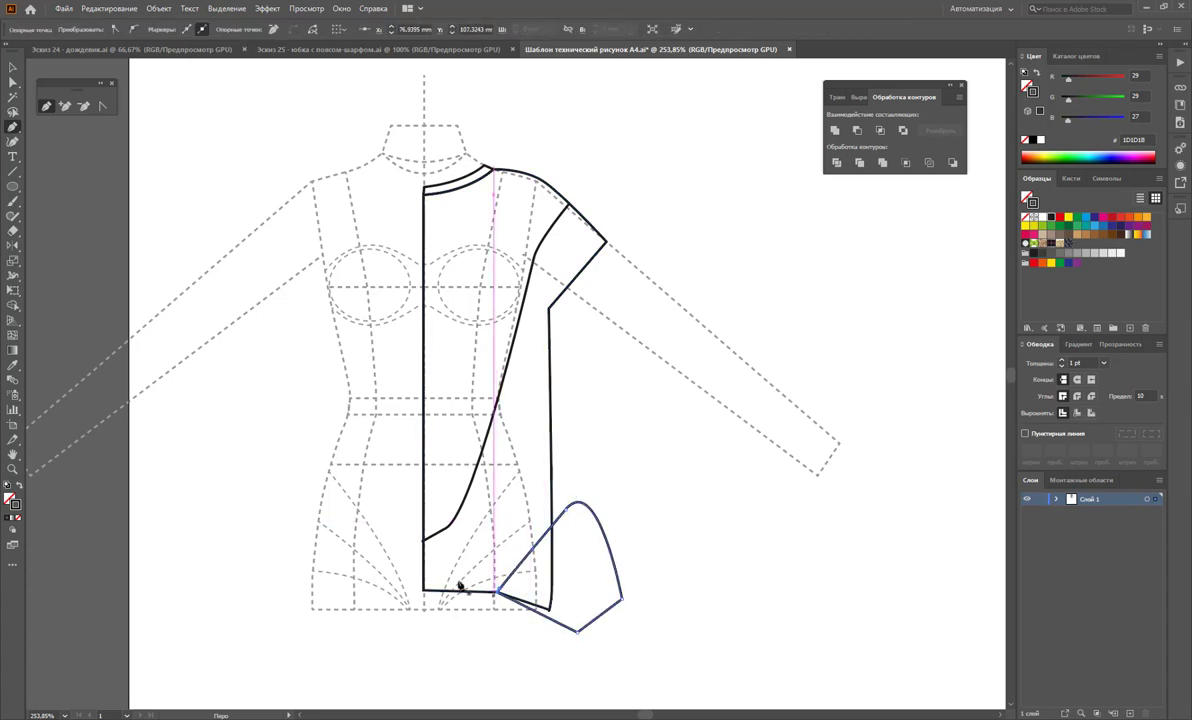
Step: Divide the bodice with the flap in Pathfinder, ungroup, and delete the leftover flap piece
click(12, 68)
click(665, 510)
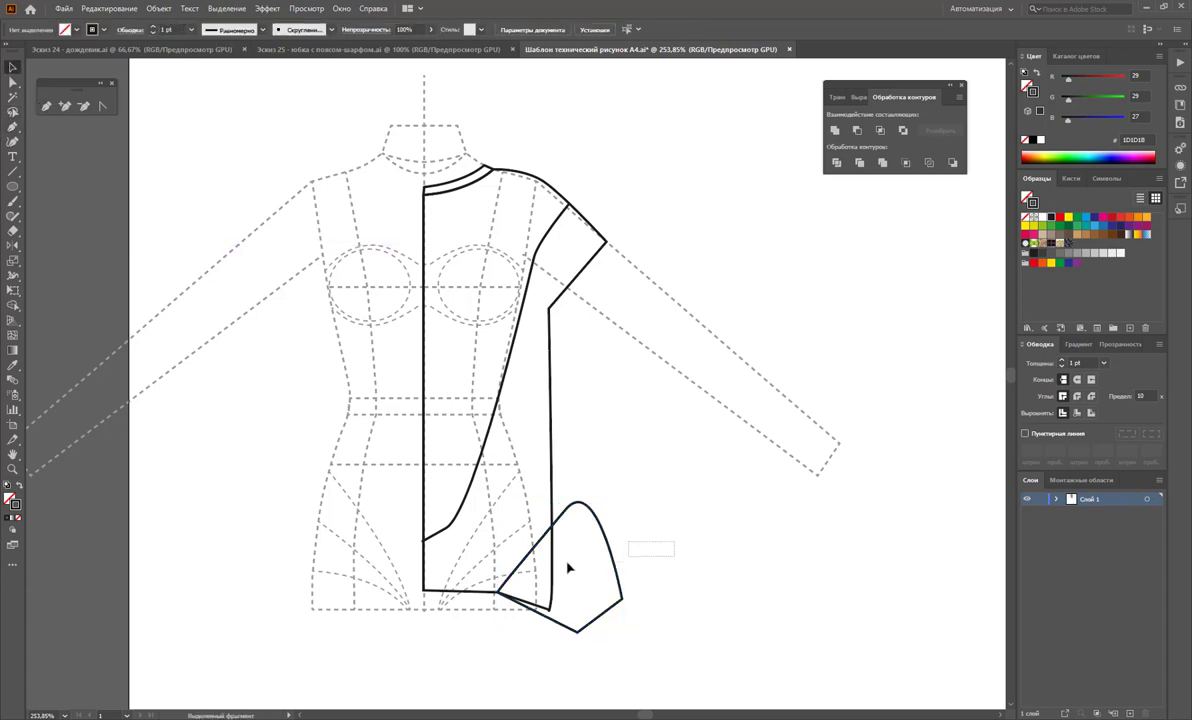
key(ctrl+a)
right_click(570, 298)
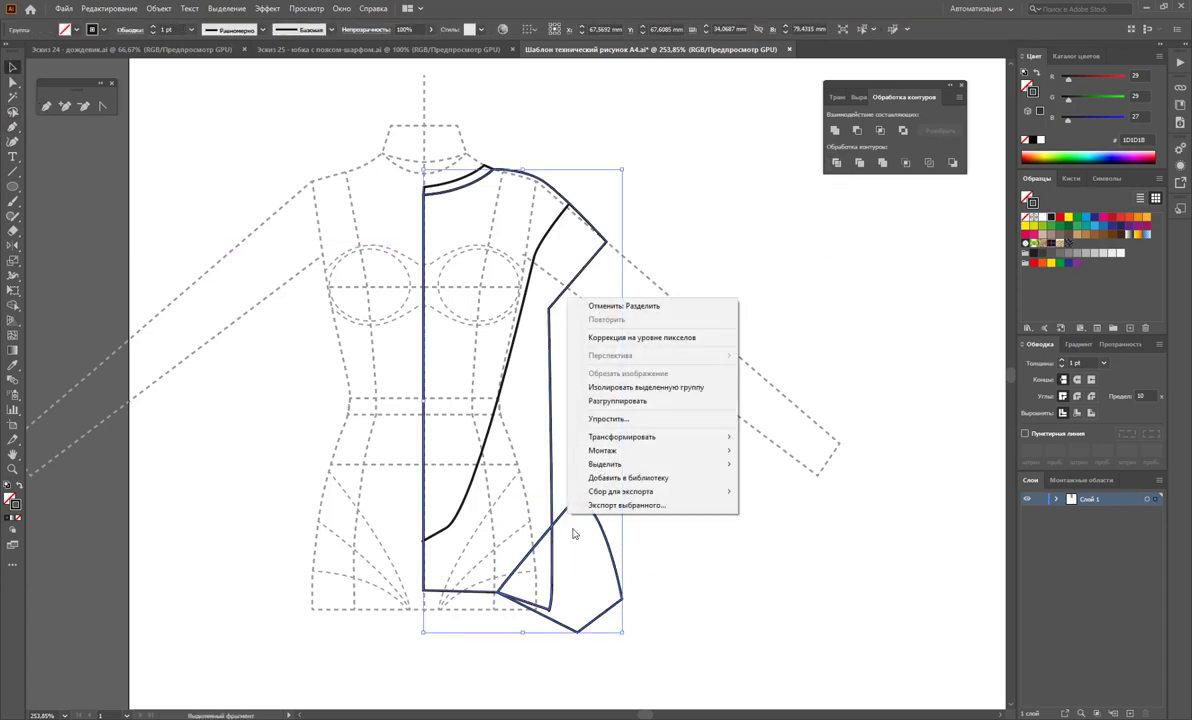
click(620, 400)
click(689, 555)
click(616, 588)
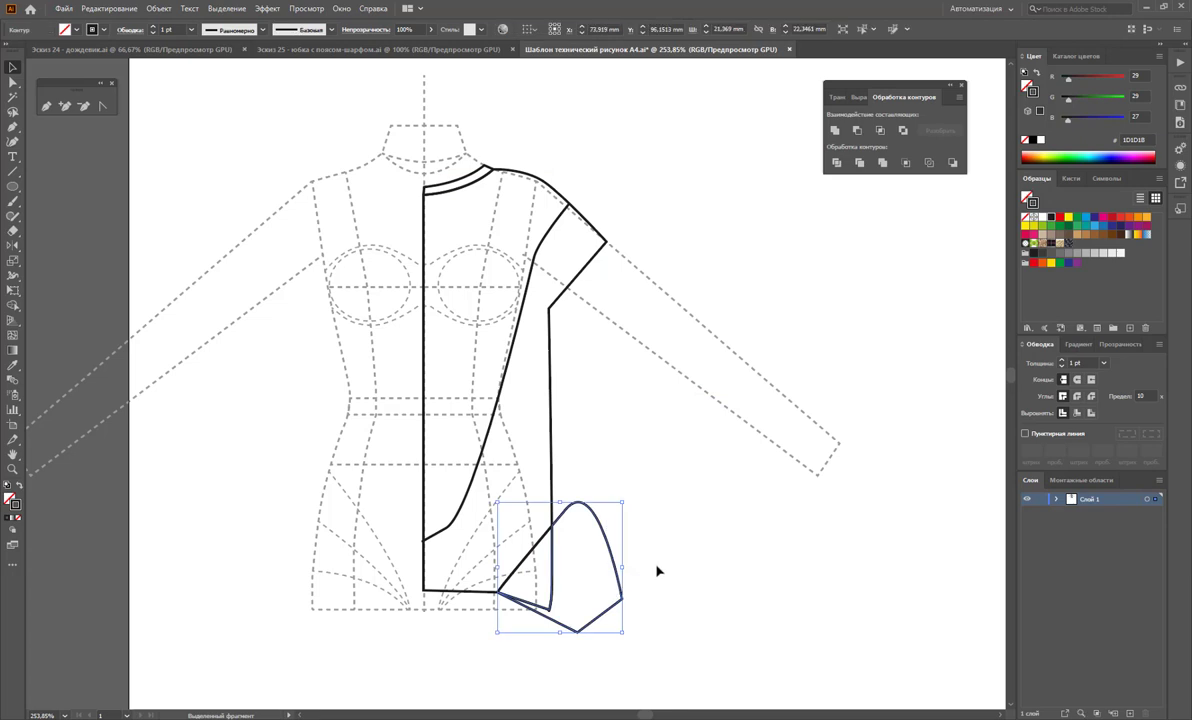
key(Delete)
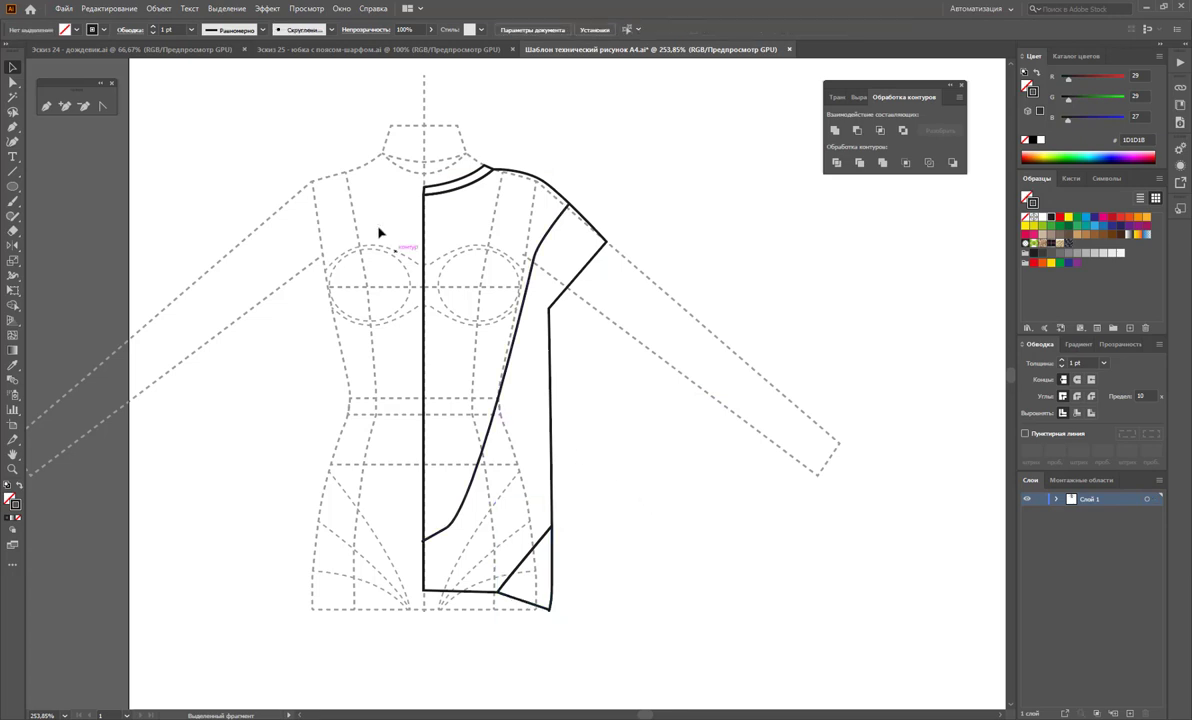
Step: Pen-draw a narrow closed hem band along the bodice bottom from centre line to side seam
click(46, 106)
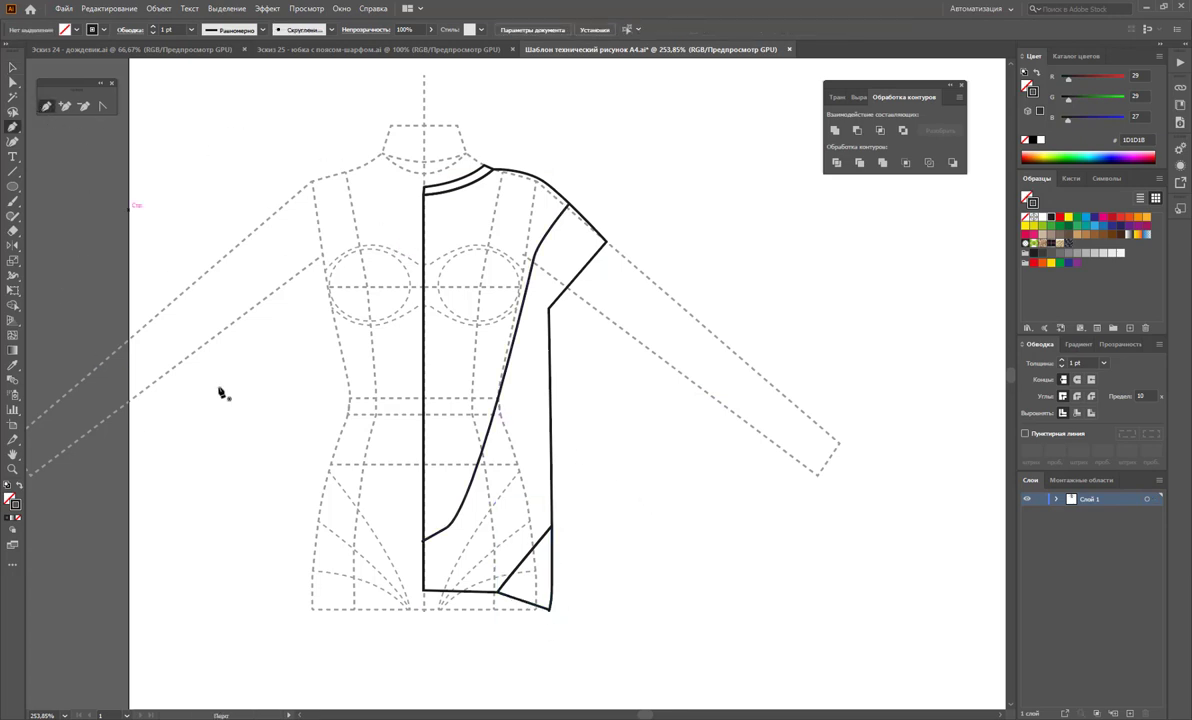
click(424, 609)
click(548, 609)
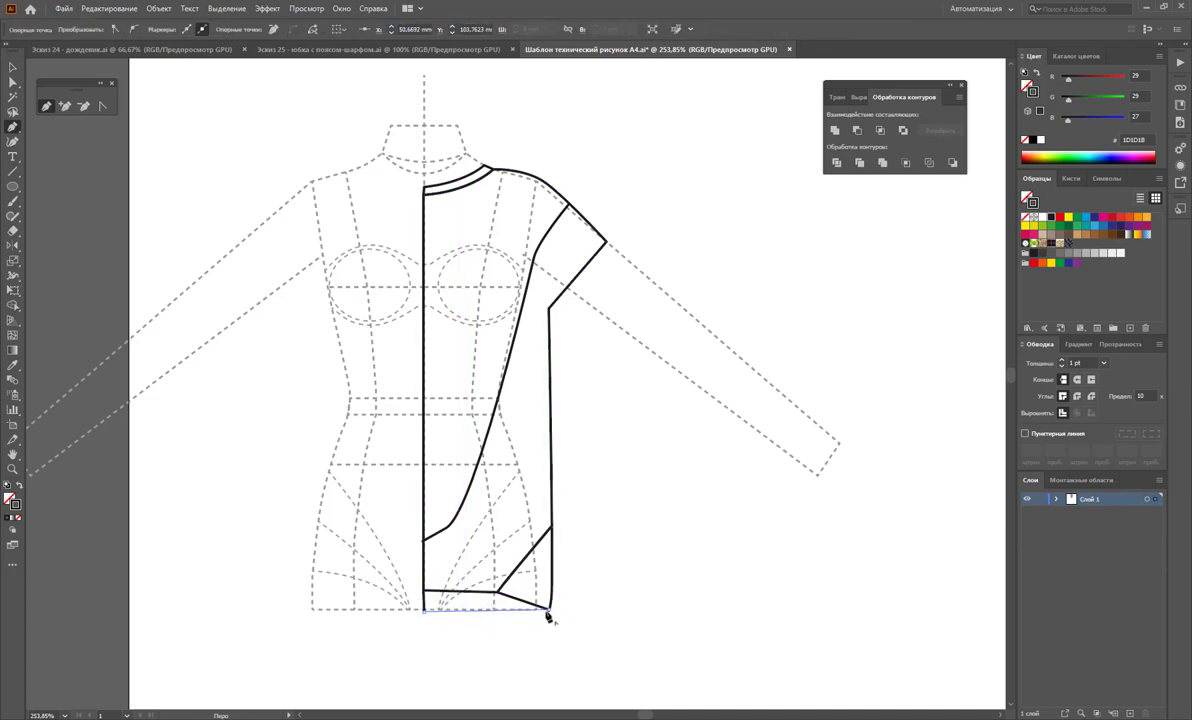
click(497, 592)
click(423, 591)
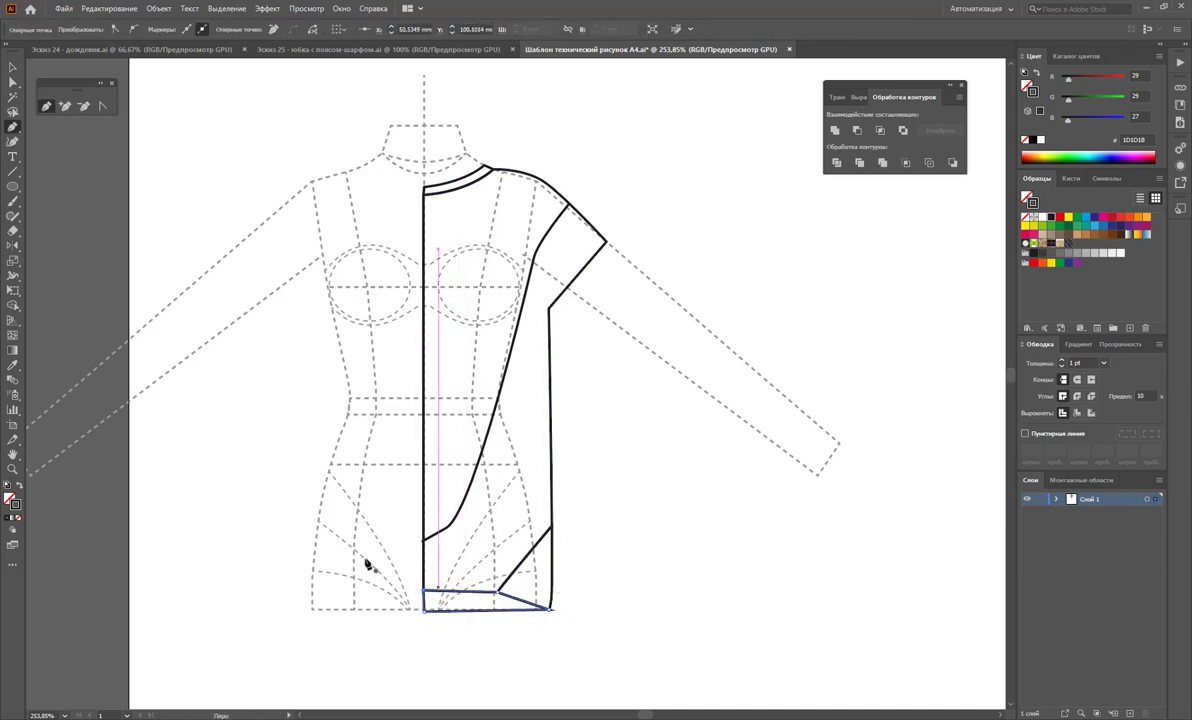
Step: Select all the garment outlines and set their stroke corners to Round
click(13, 68)
click(564, 610)
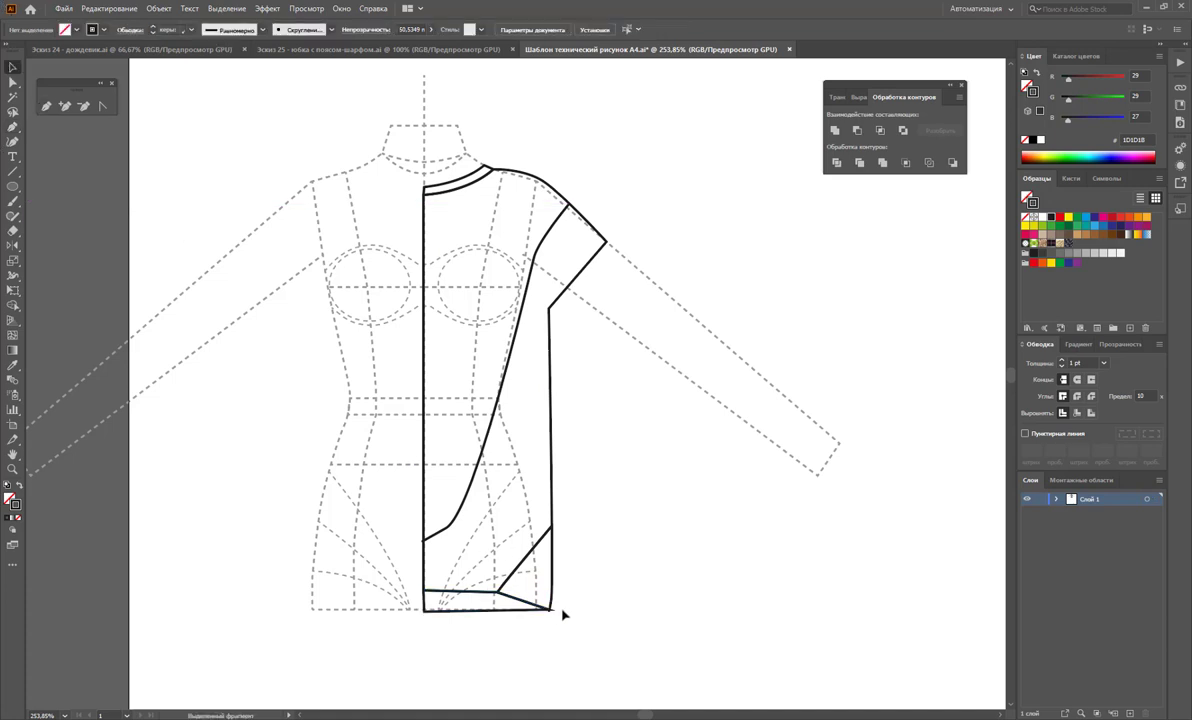
drag(634, 580, 333, 128)
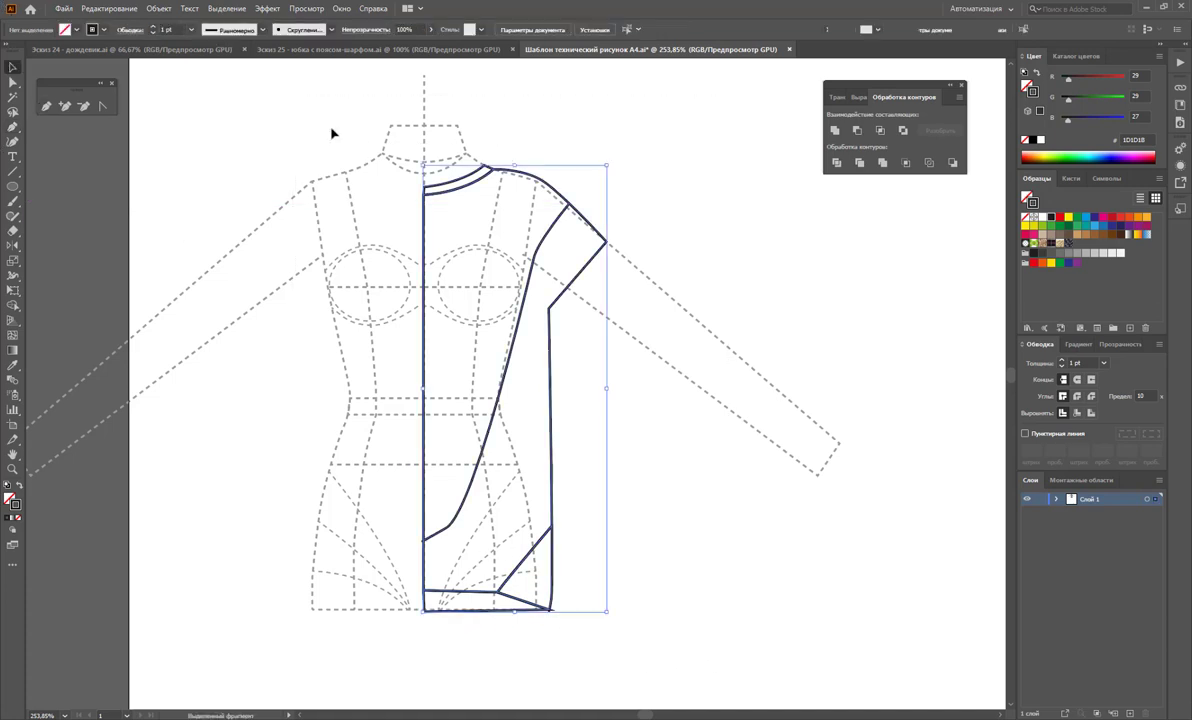
click(1076, 397)
click(689, 553)
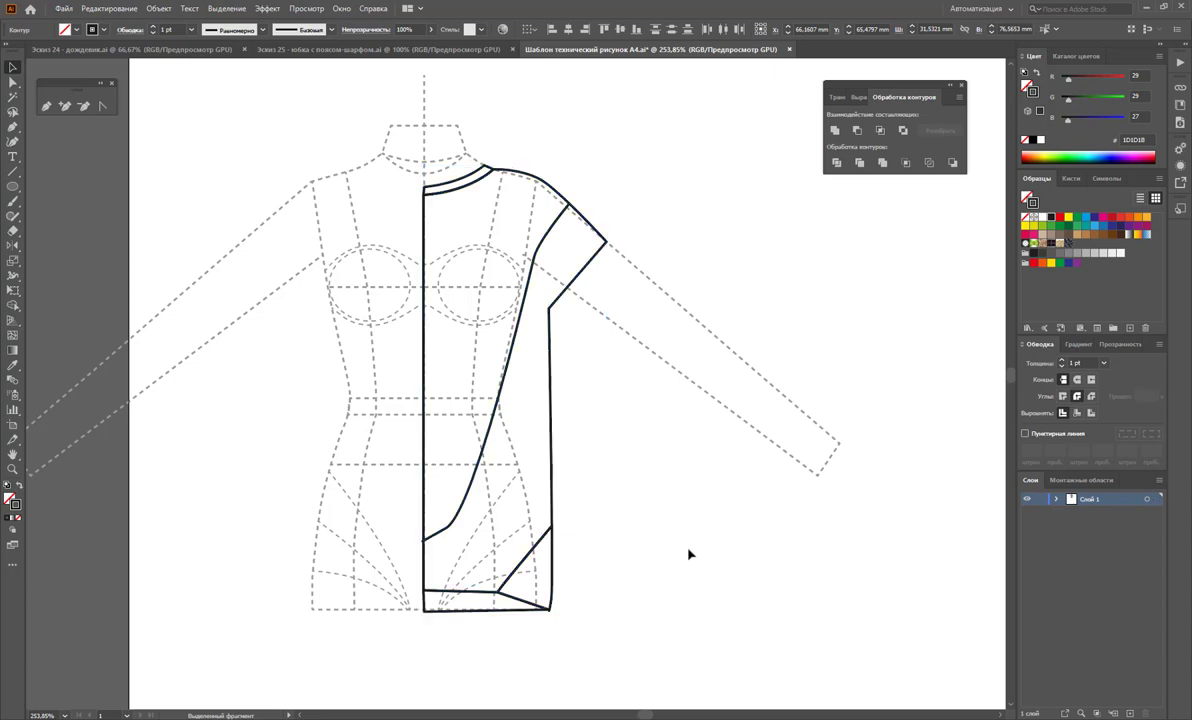
Step: Send the hem band to the back with Arrange > Send to Back
click(452, 606)
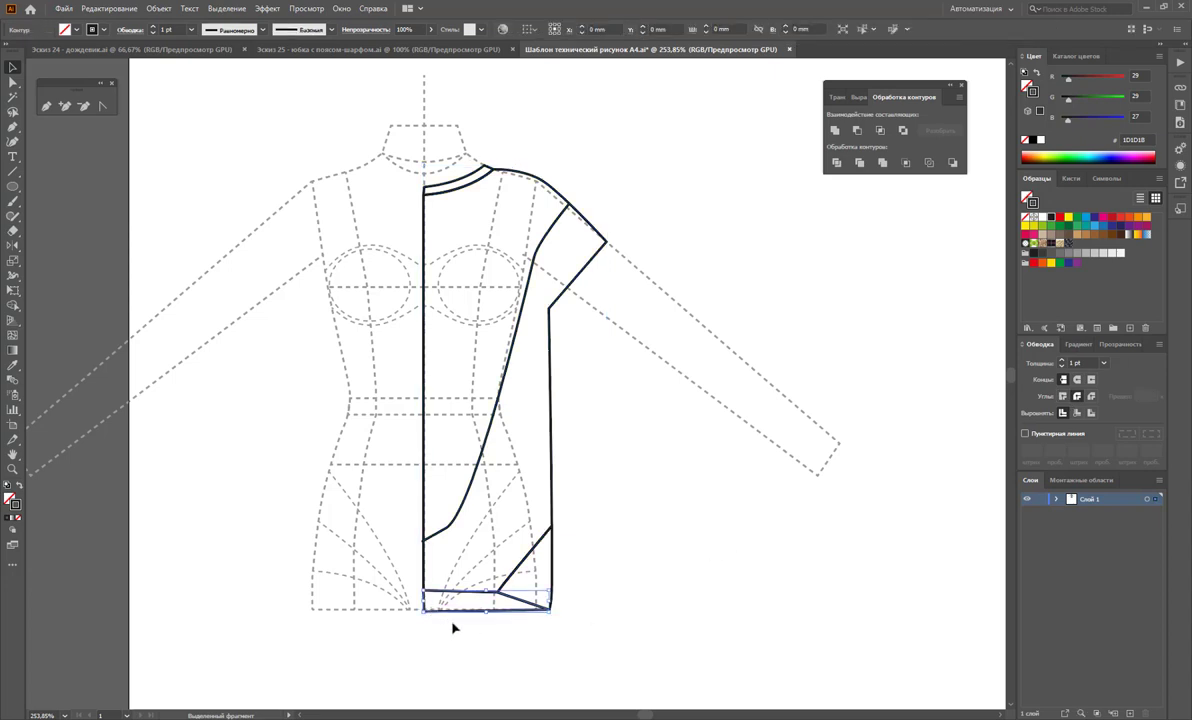
right_click(465, 602)
click(690, 581)
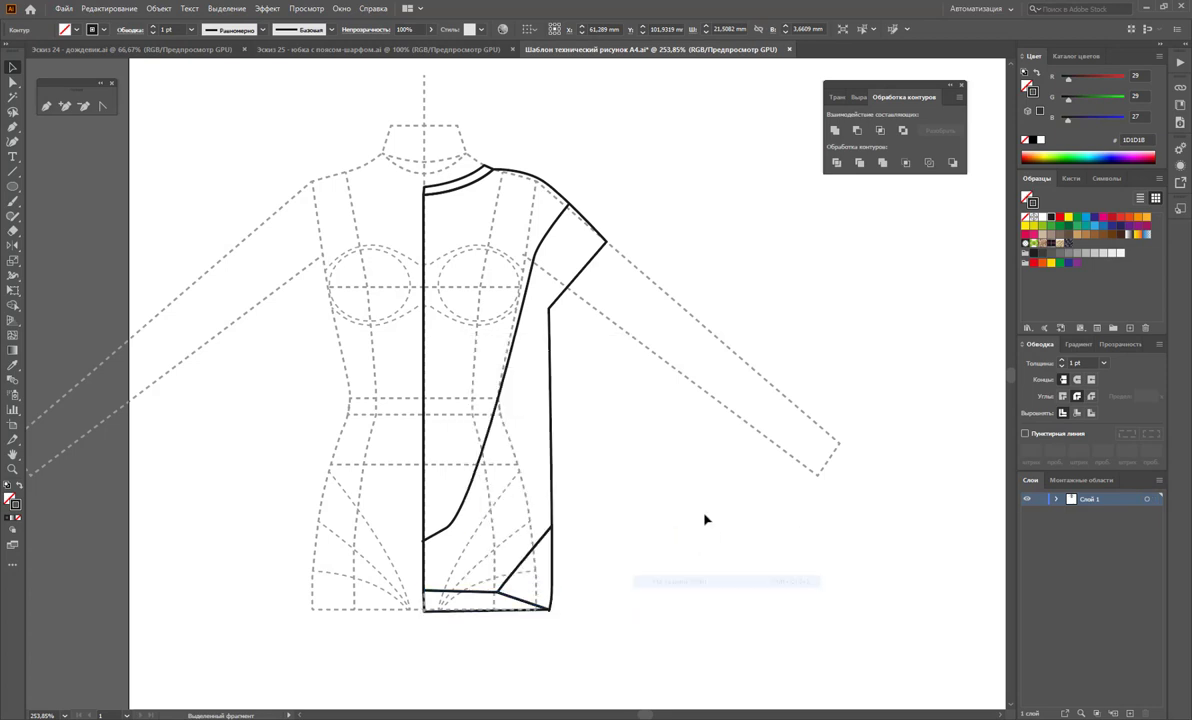
click(704, 521)
Step: Close the neckline band into a shape with the Pen tool, then deselect it
click(45, 106)
click(489, 169)
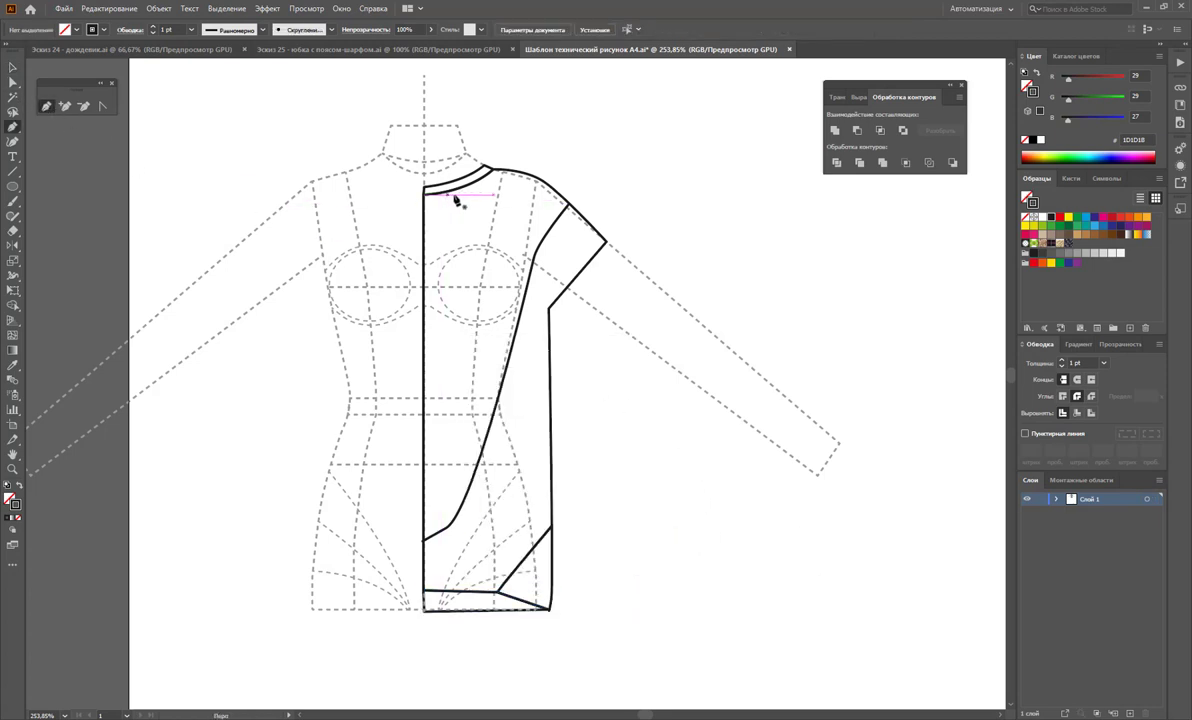
click(425, 190)
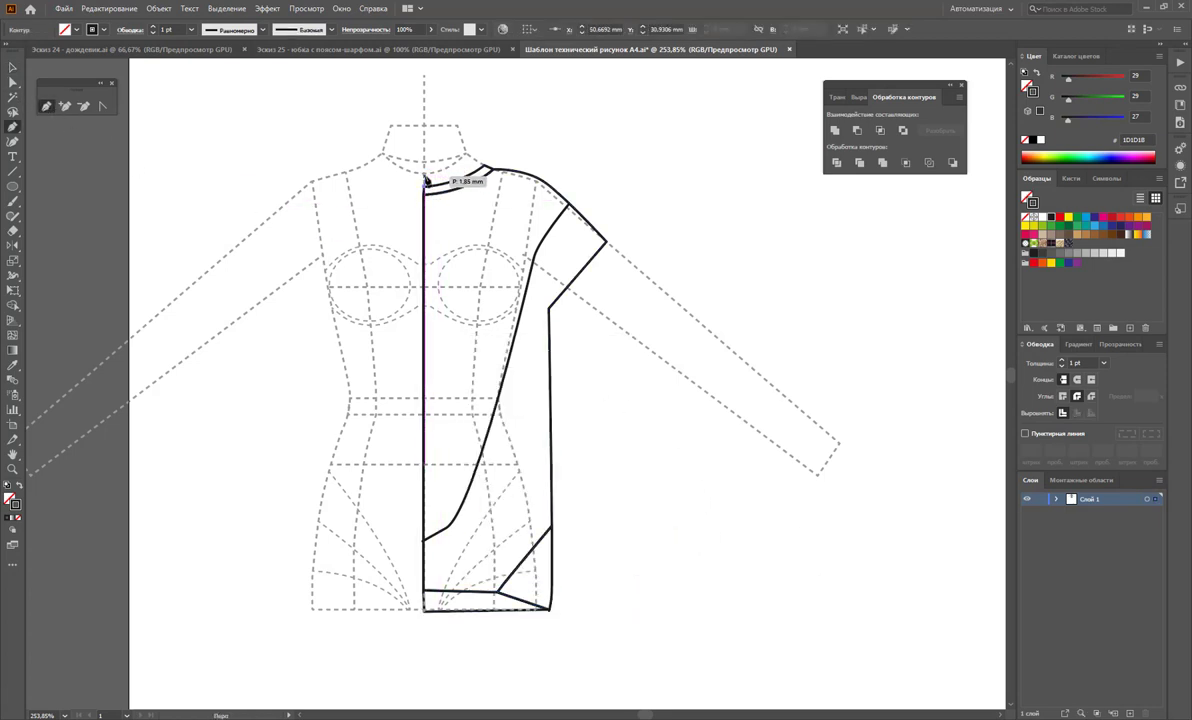
click(489, 171)
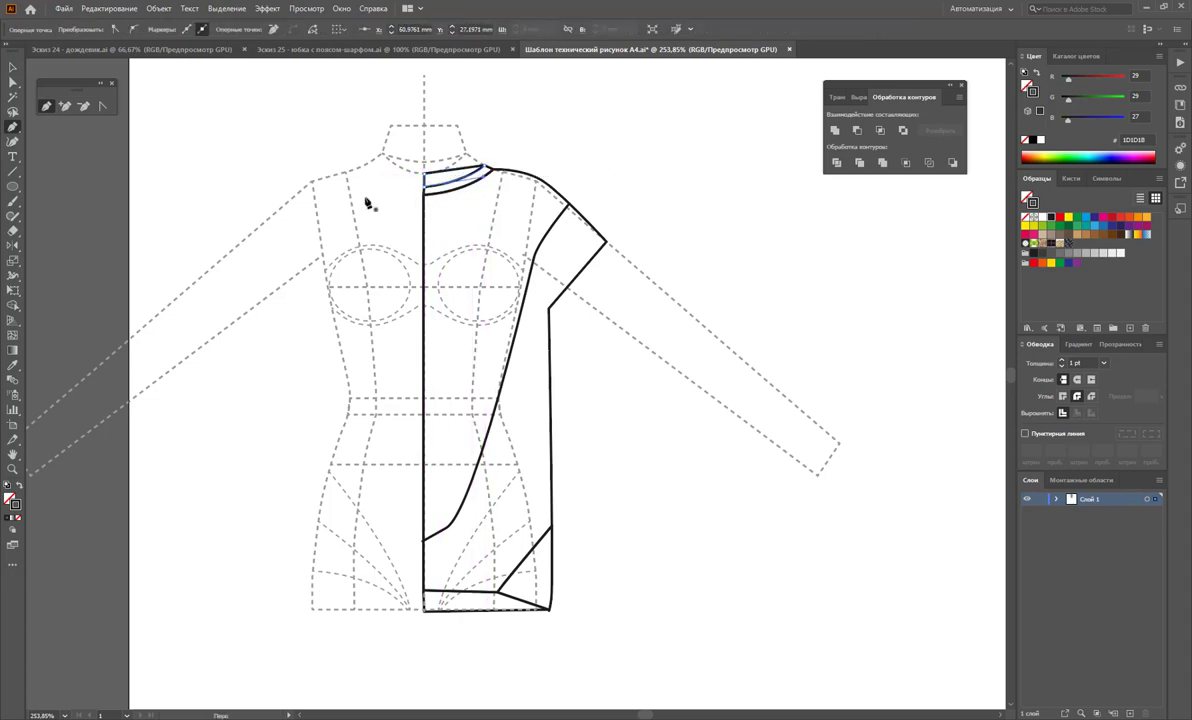
click(13, 67)
click(702, 181)
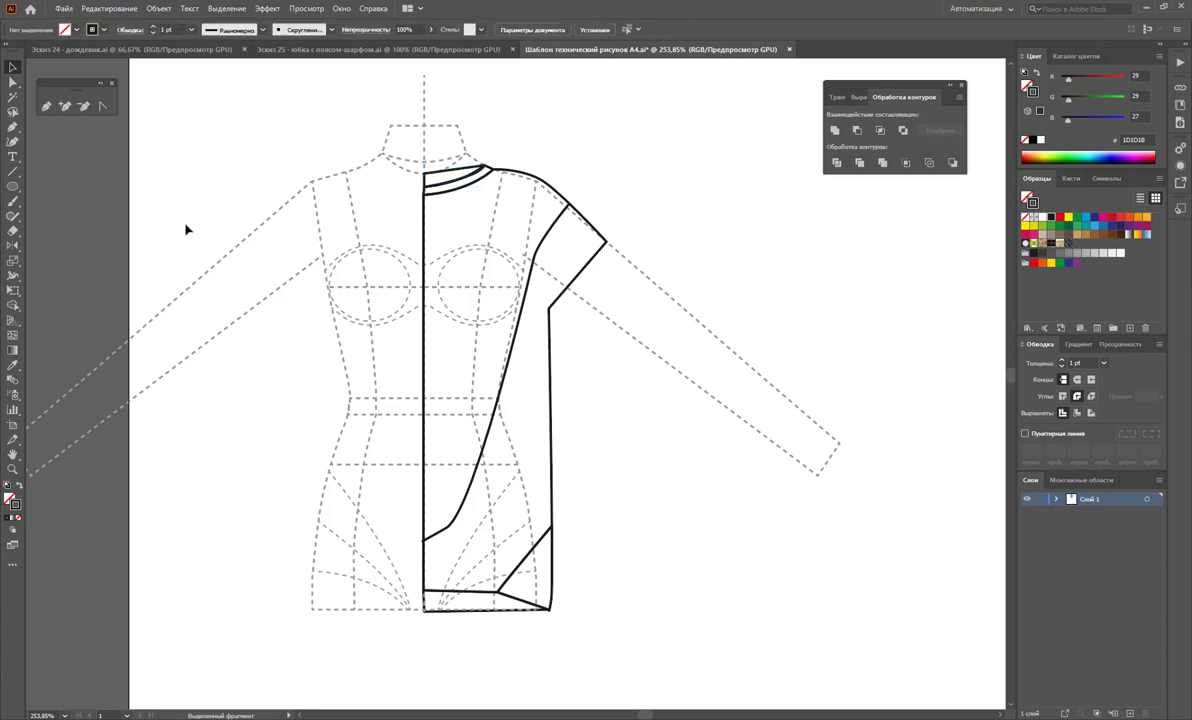
Step: Zoom into the collar and align its left corner anchors onto the centre front line
click(14, 467)
drag(460, 212, 740, 346)
click(13, 82)
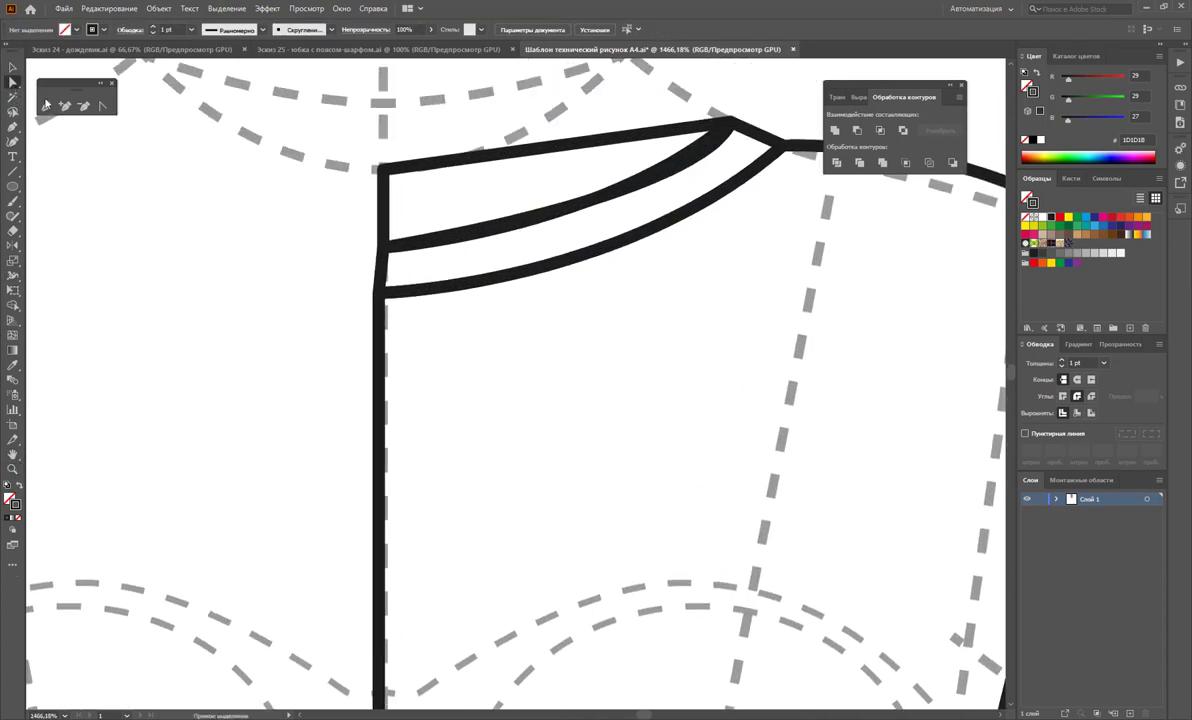
click(381, 166)
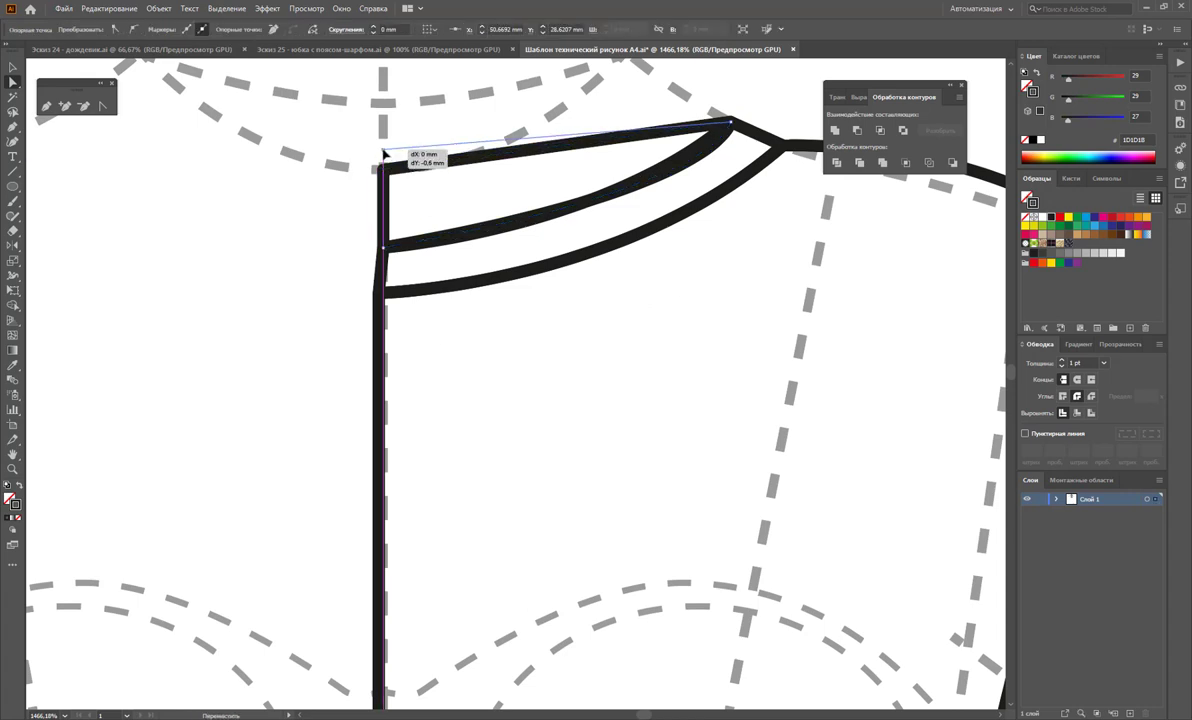
drag(381, 166, 382, 148)
drag(310, 225, 391, 274)
key(Left)
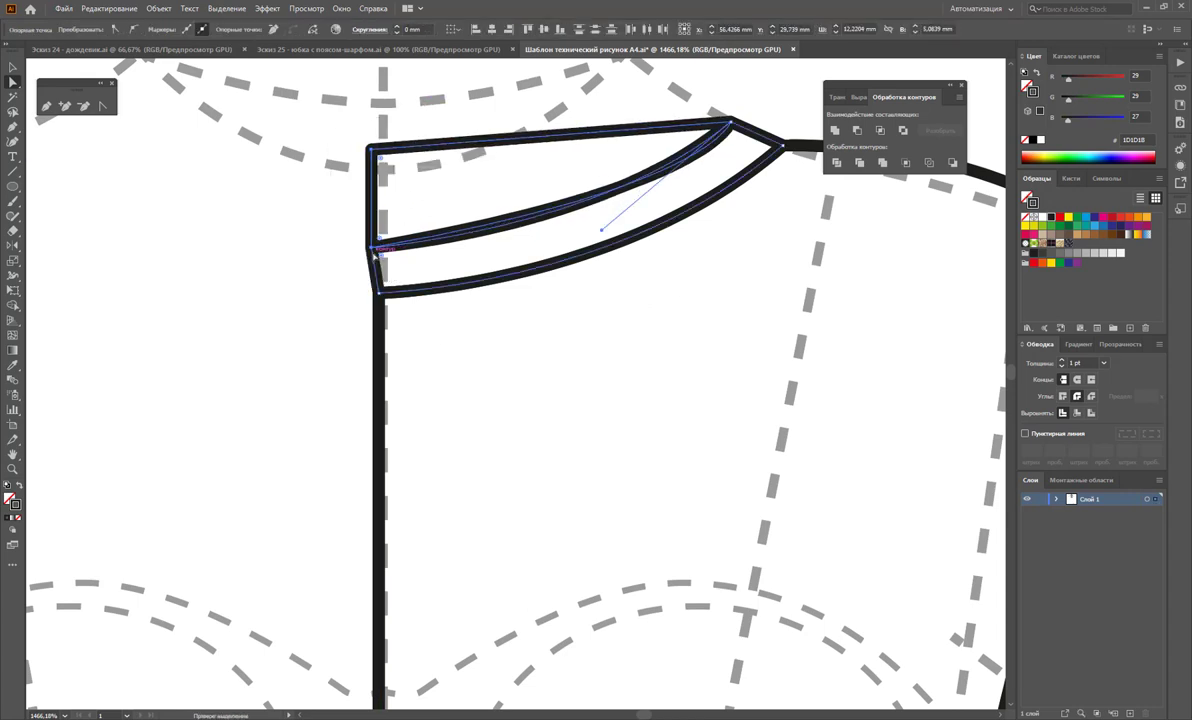
drag(373, 248, 379, 248)
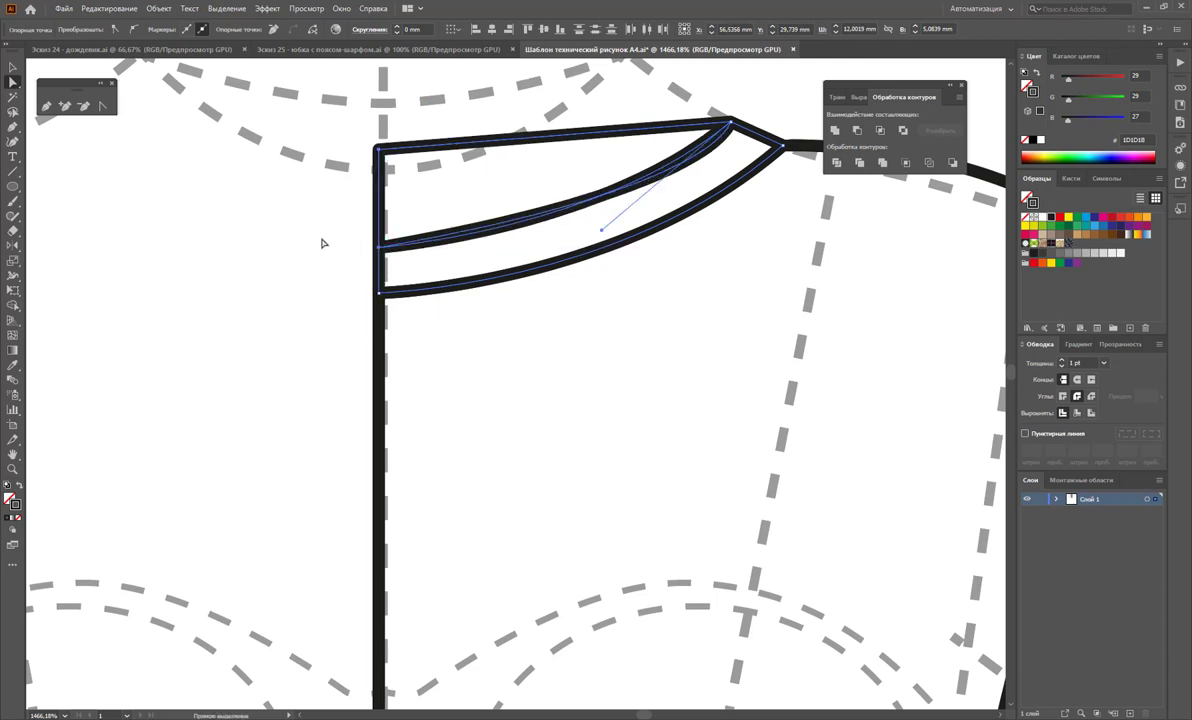
click(322, 243)
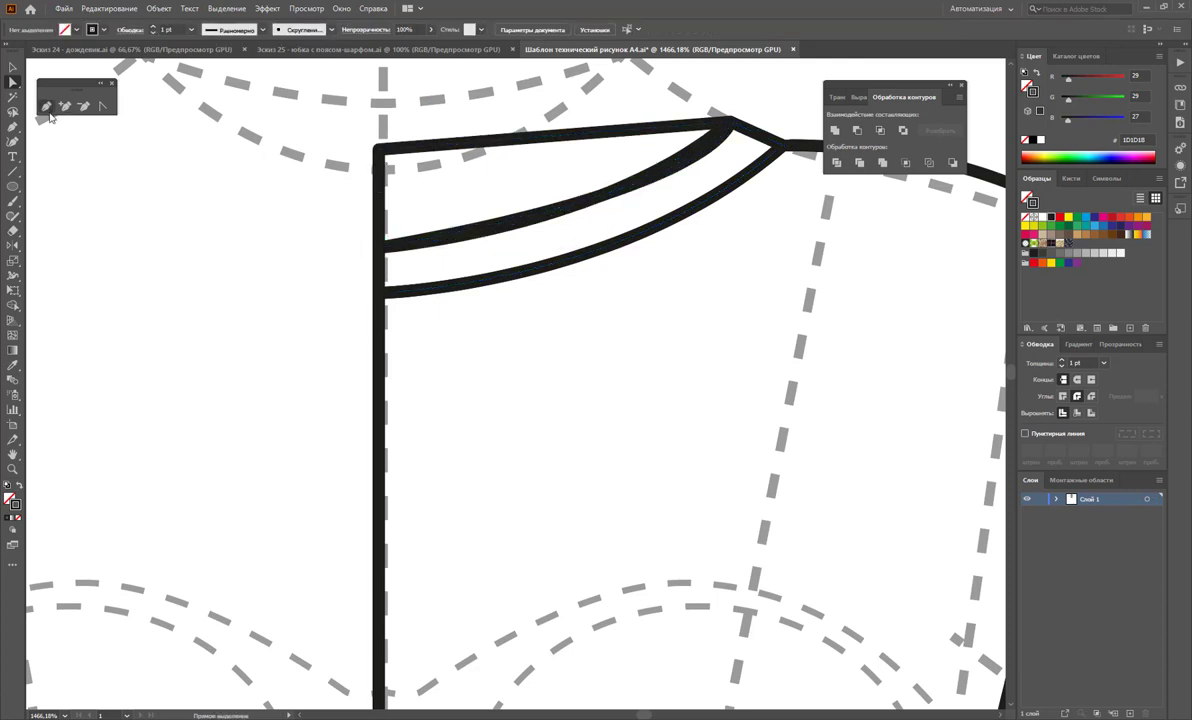
Step: Draw a new curved collar band shape along the top of the neckline
click(46, 106)
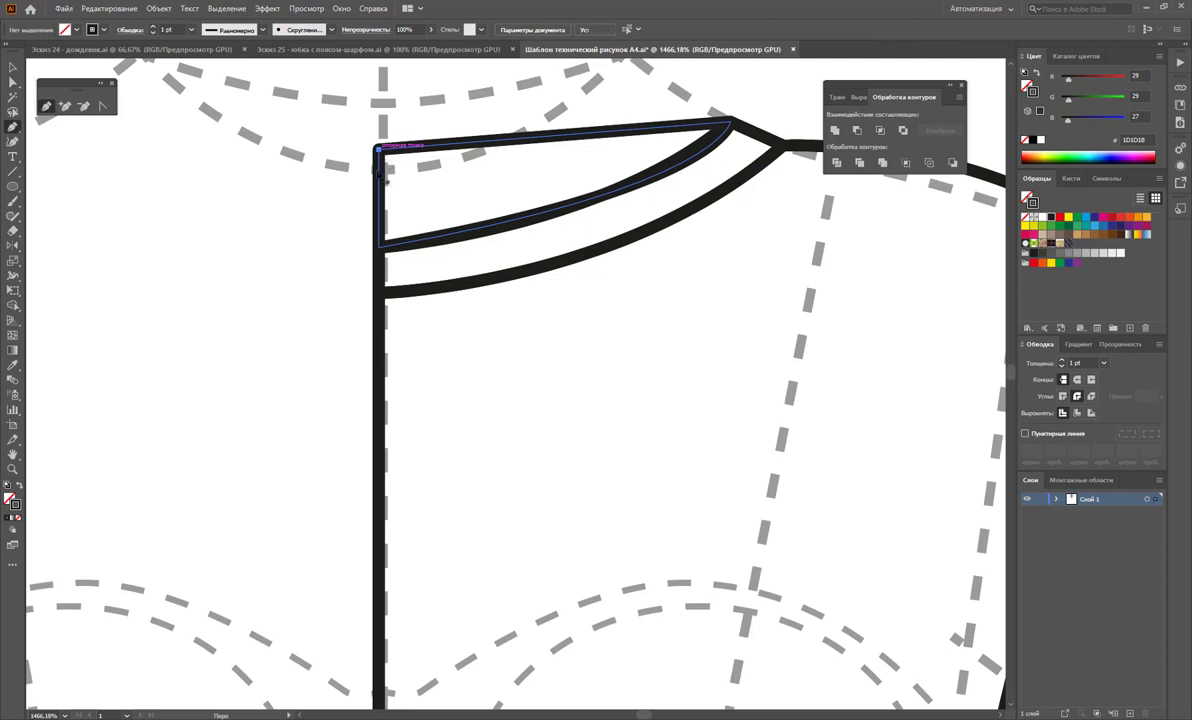
click(378, 219)
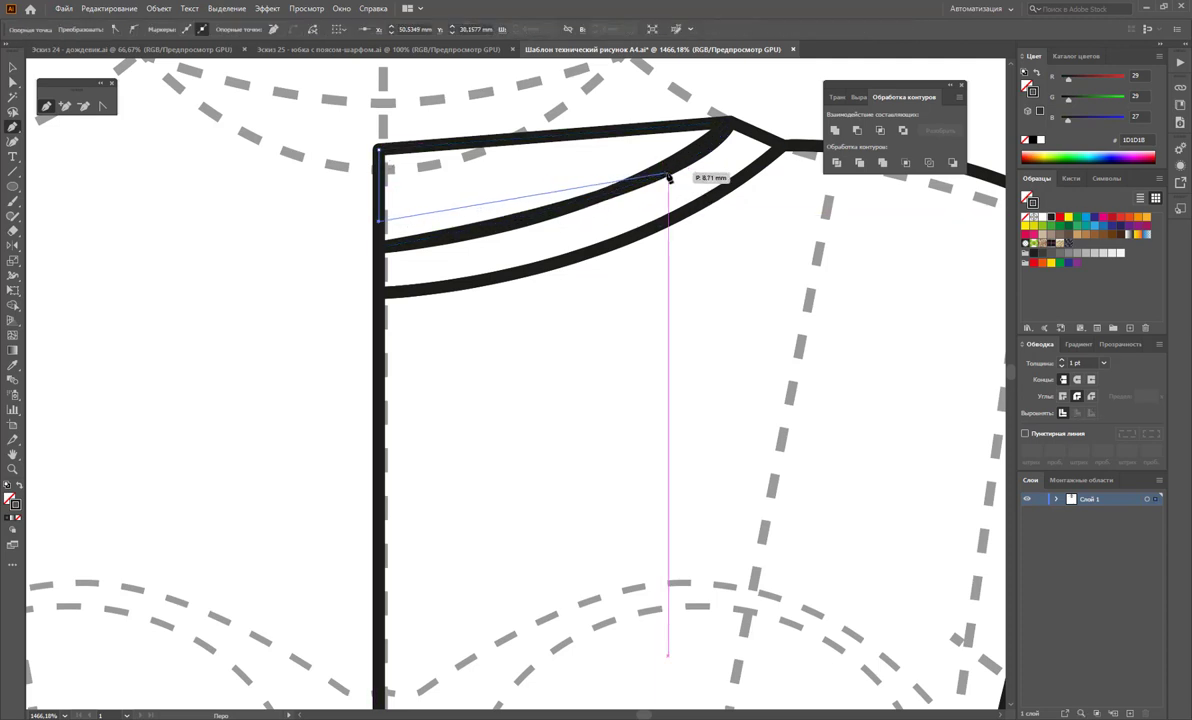
ctrl+click(553, 181)
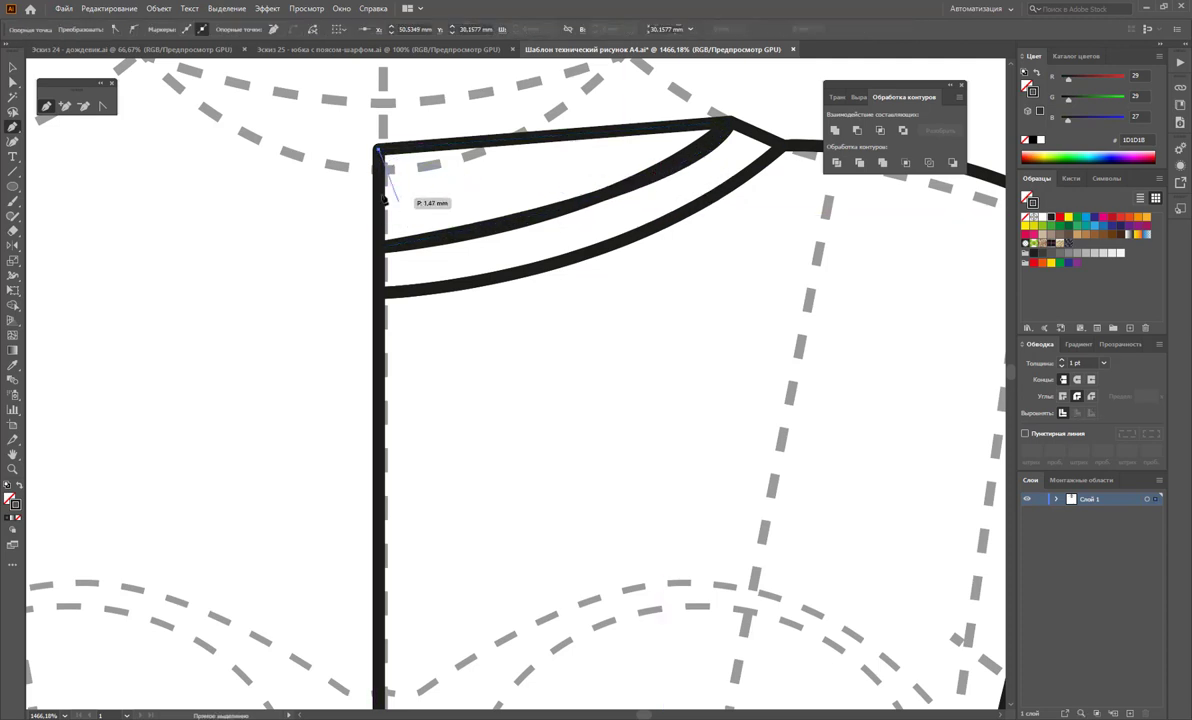
ctrl+click(383, 200)
click(379, 199)
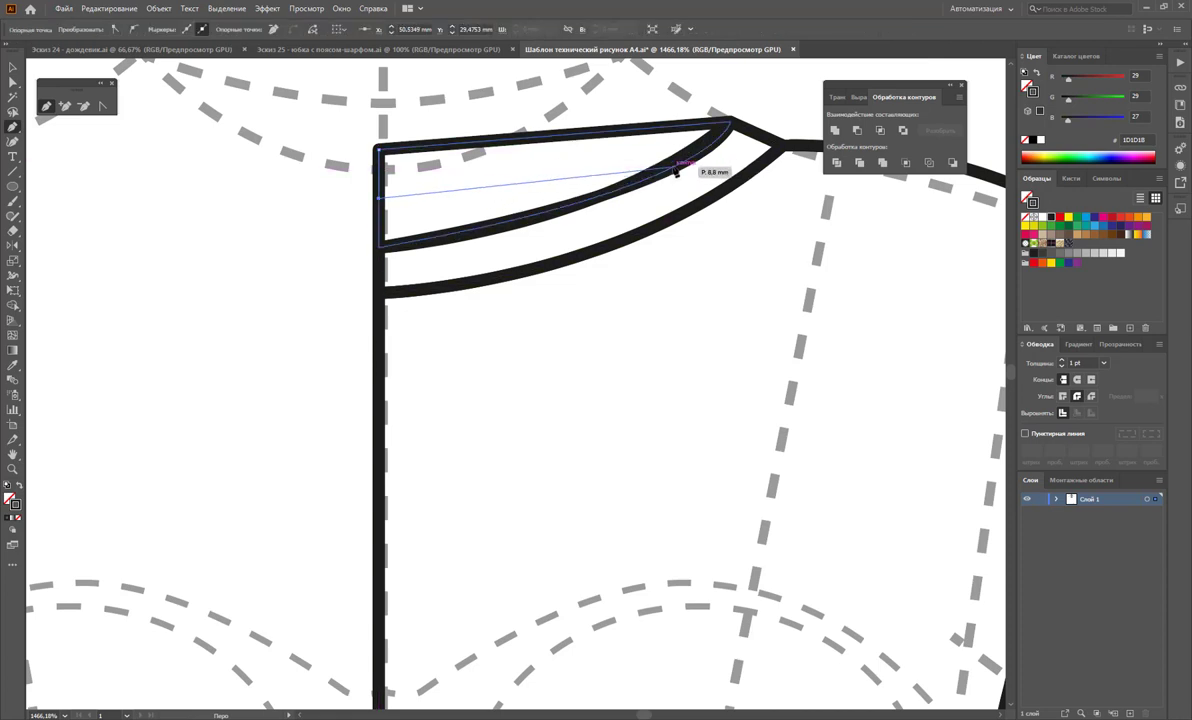
drag(645, 175, 672, 163)
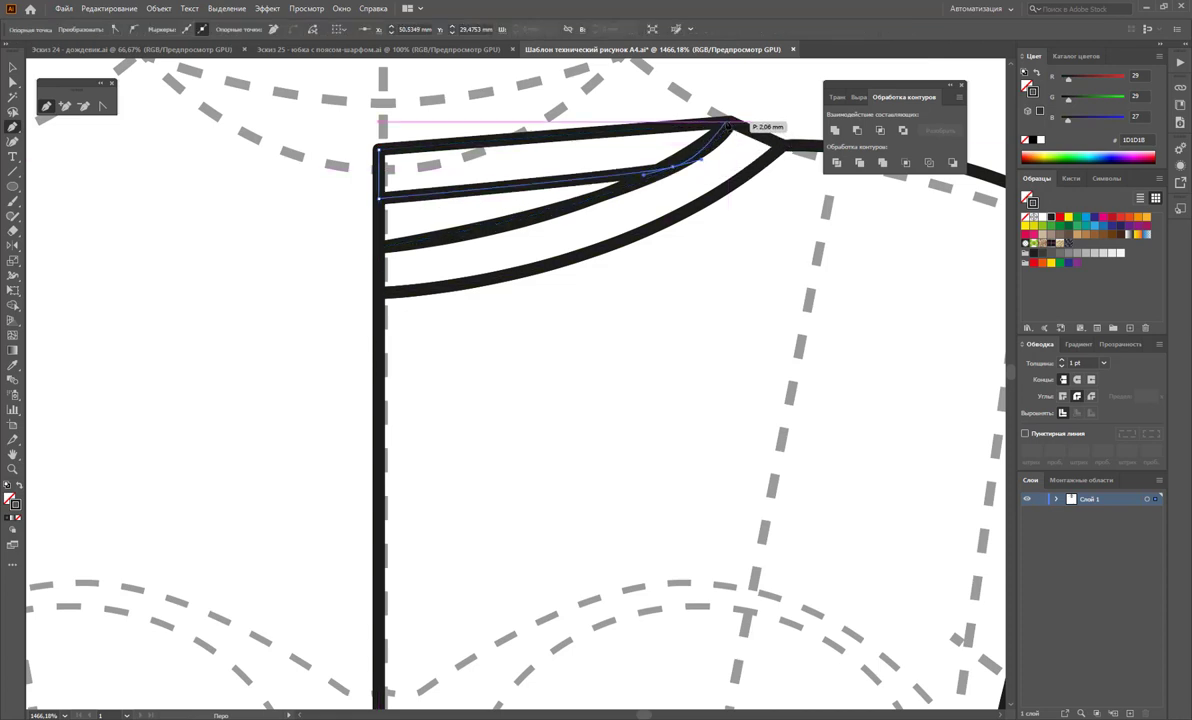
click(731, 121)
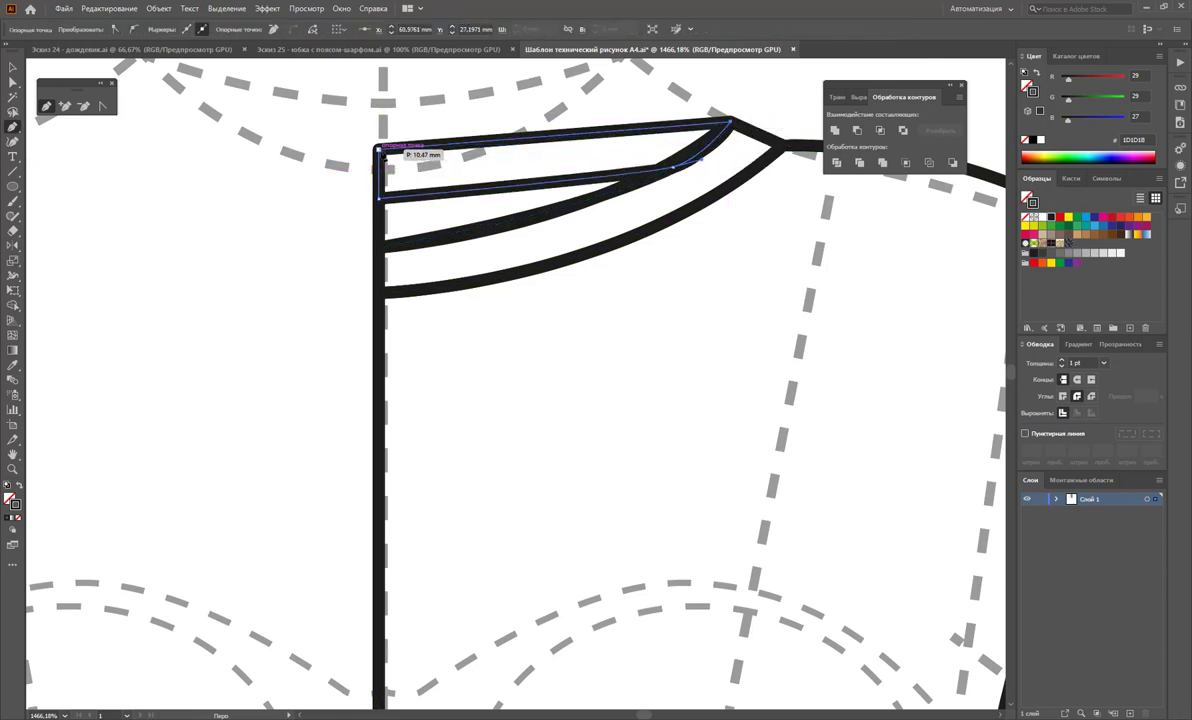
click(378, 150)
key(v)
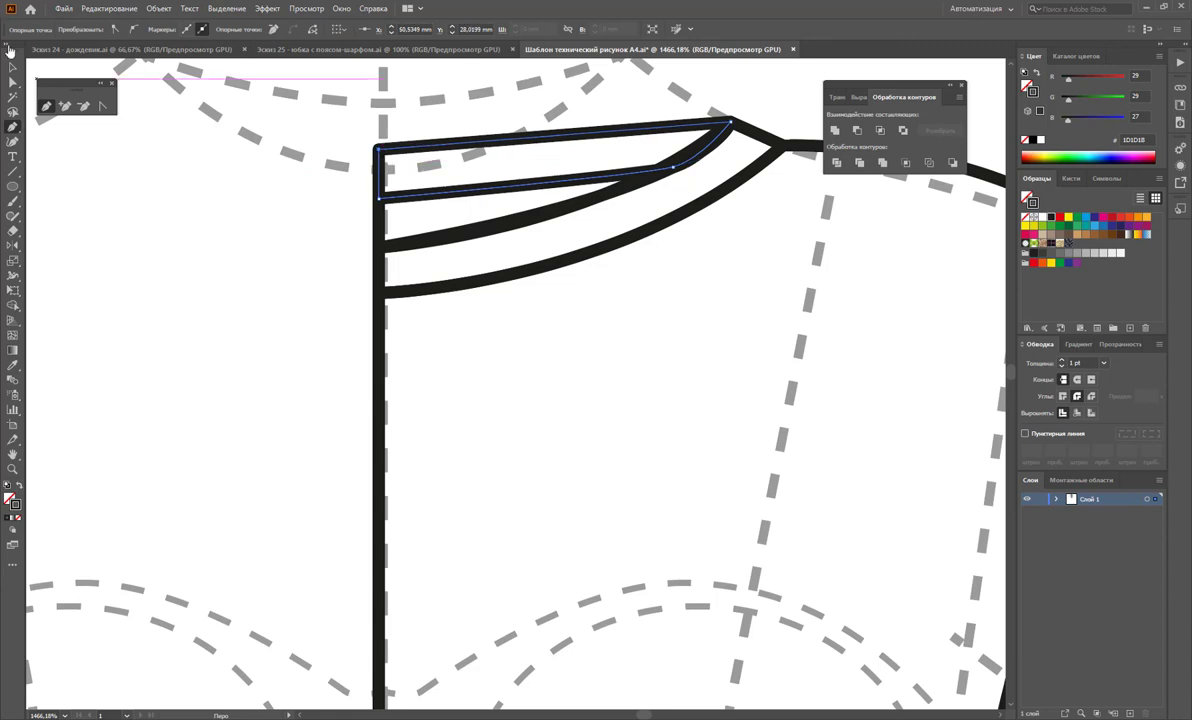
click(356, 122)
Step: Send the white neckline shape to back behind the black stripes, then zoom out
click(385, 196)
right_click(404, 194)
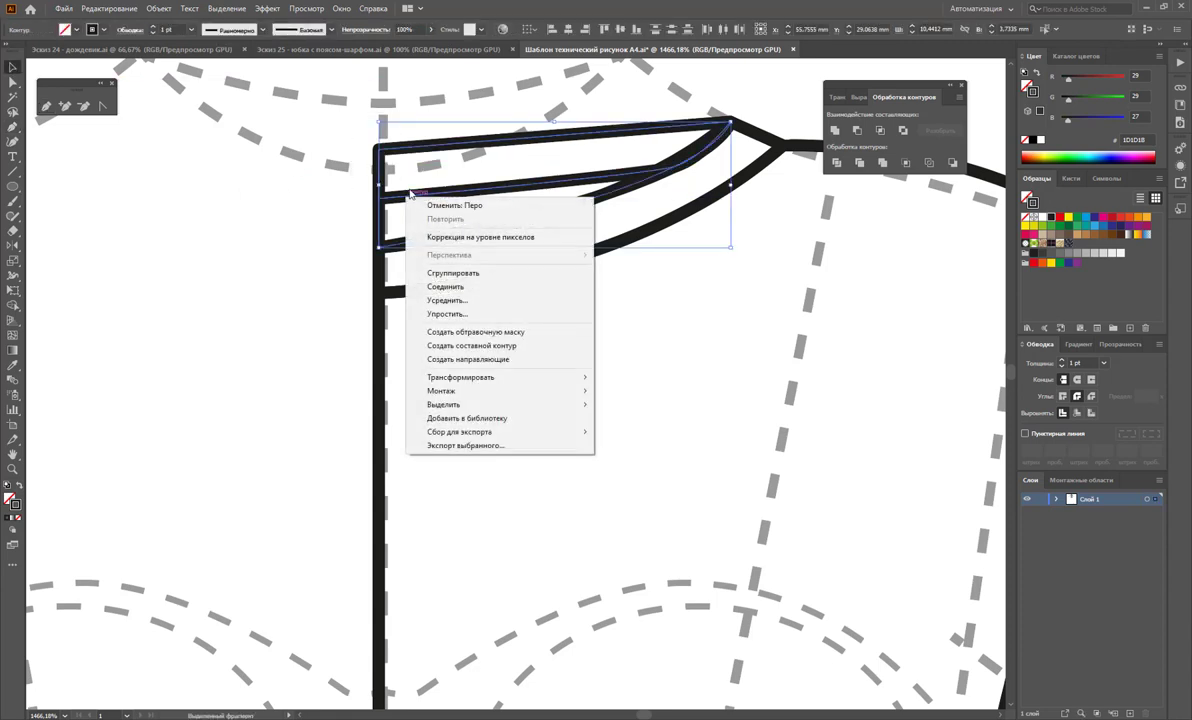
click(640, 431)
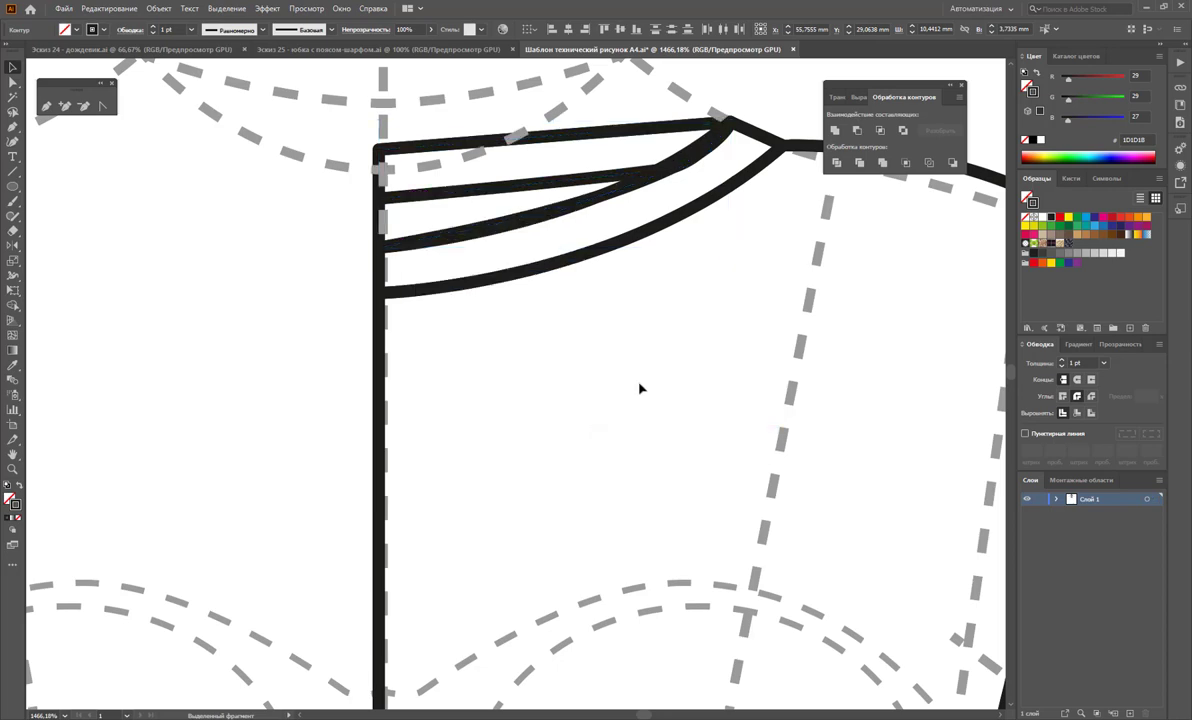
click(639, 391)
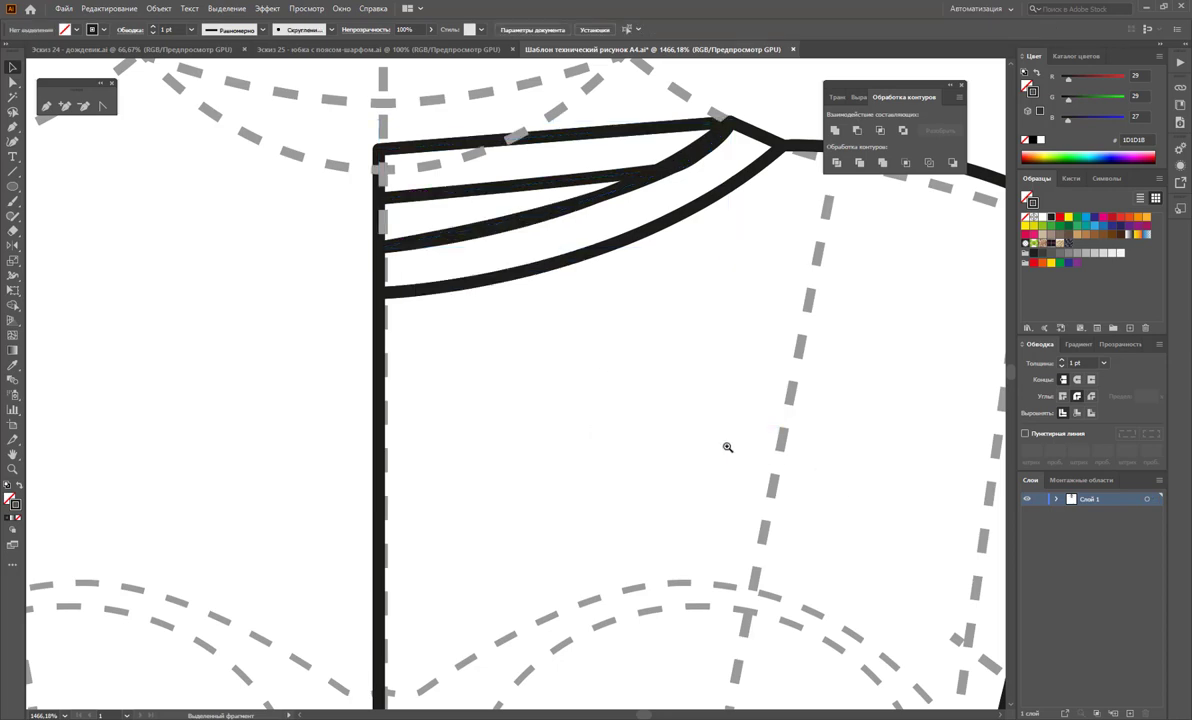
alt+click(700, 436)
alt+click(580, 420)
Step: Check the stripe, body, drape and hem paths, then expand Слой 1 in Layers
alt+click(530, 428)
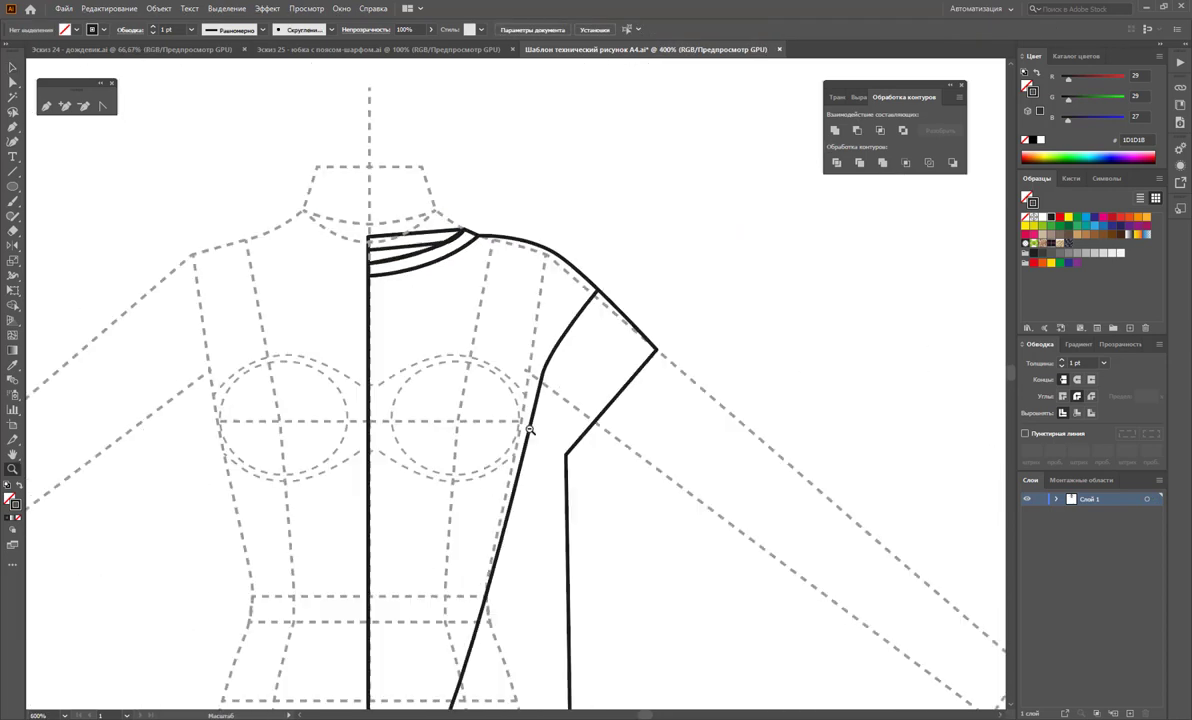
alt+click(533, 405)
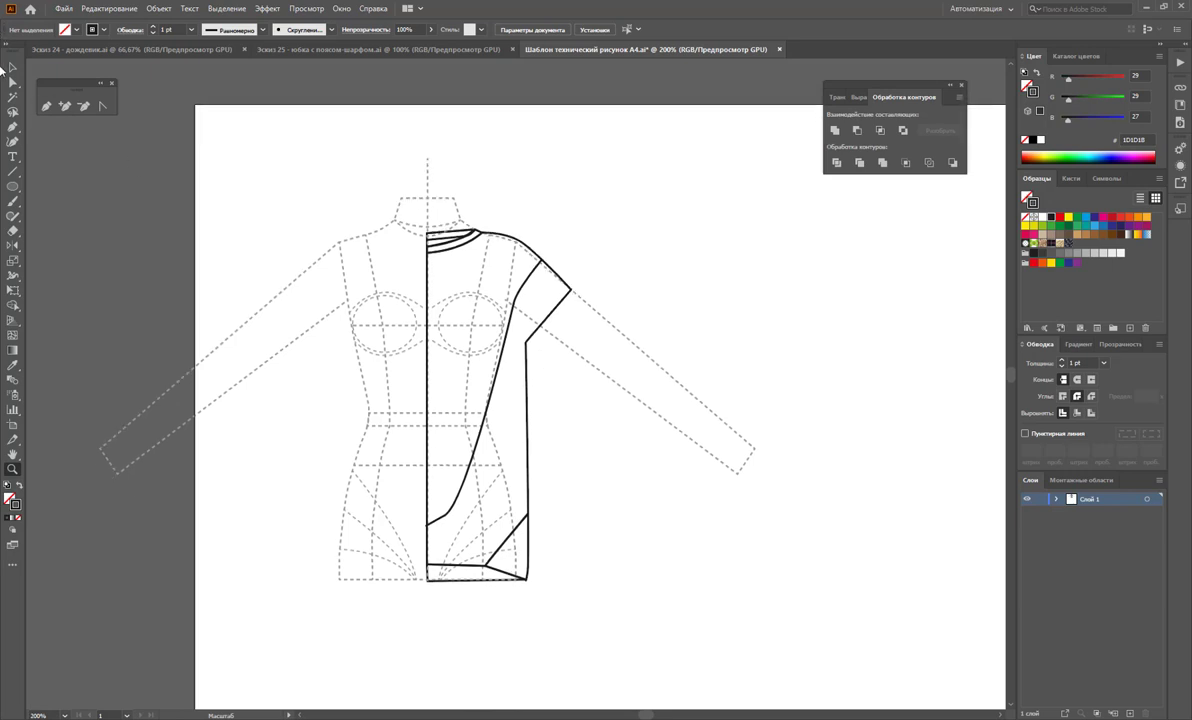
click(12, 68)
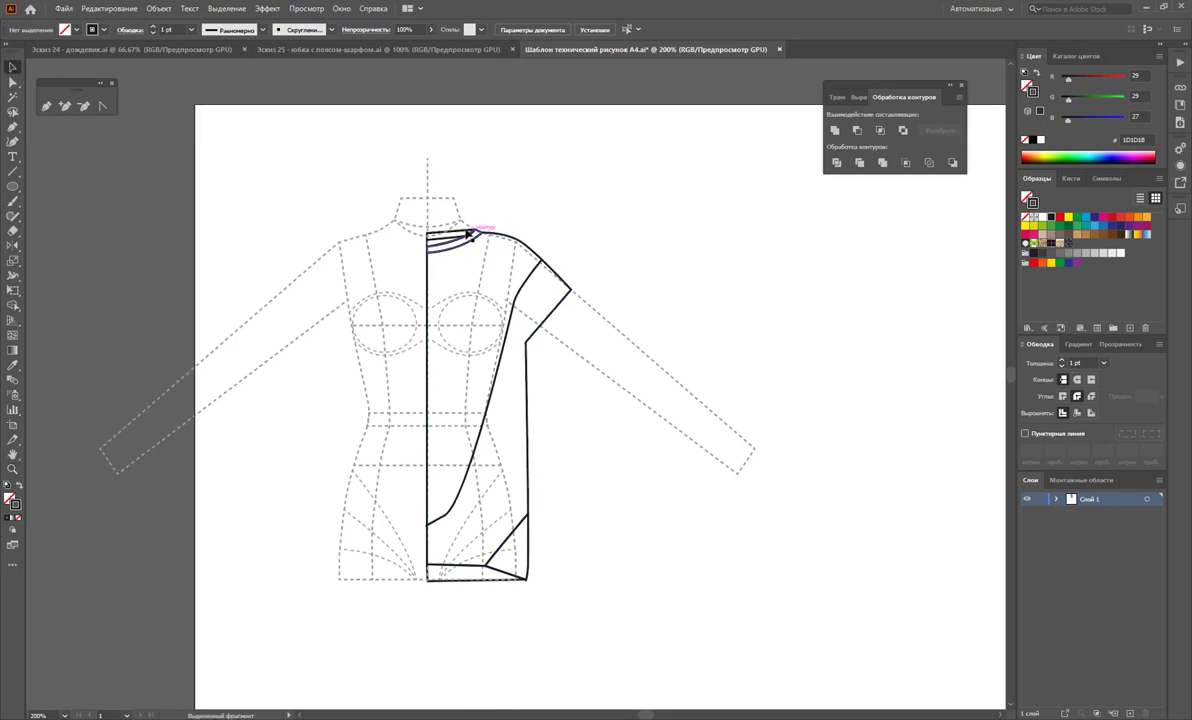
click(448, 233)
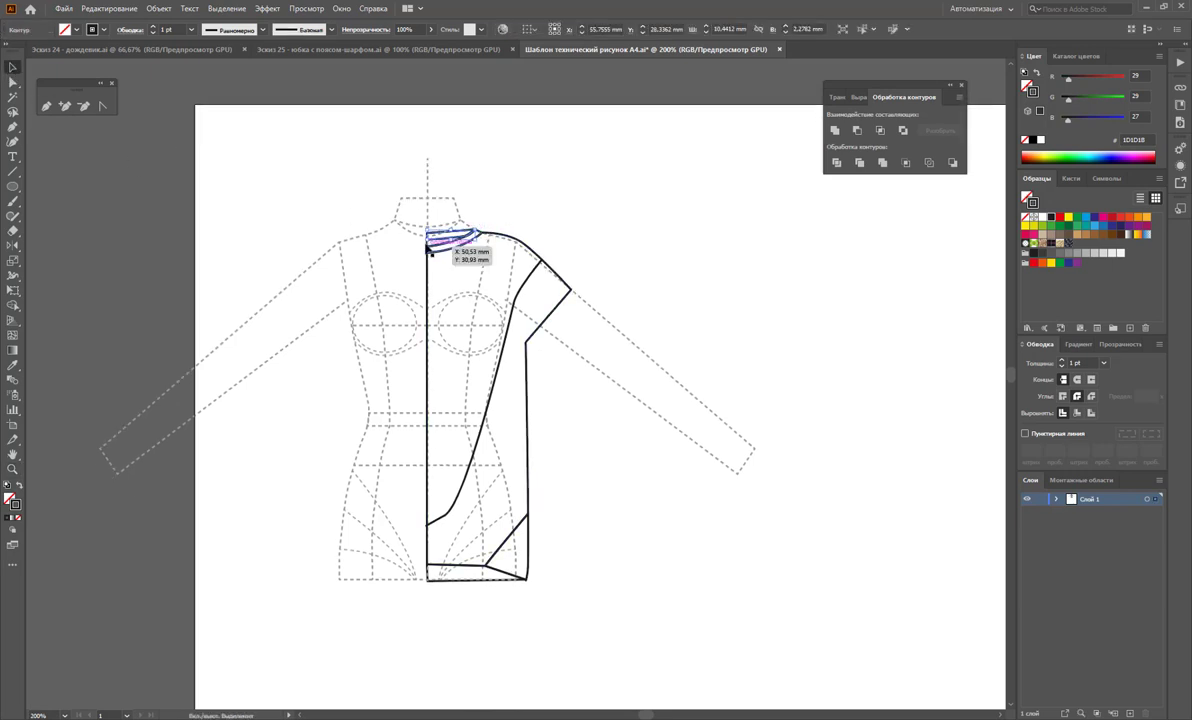
click(585, 215)
click(451, 251)
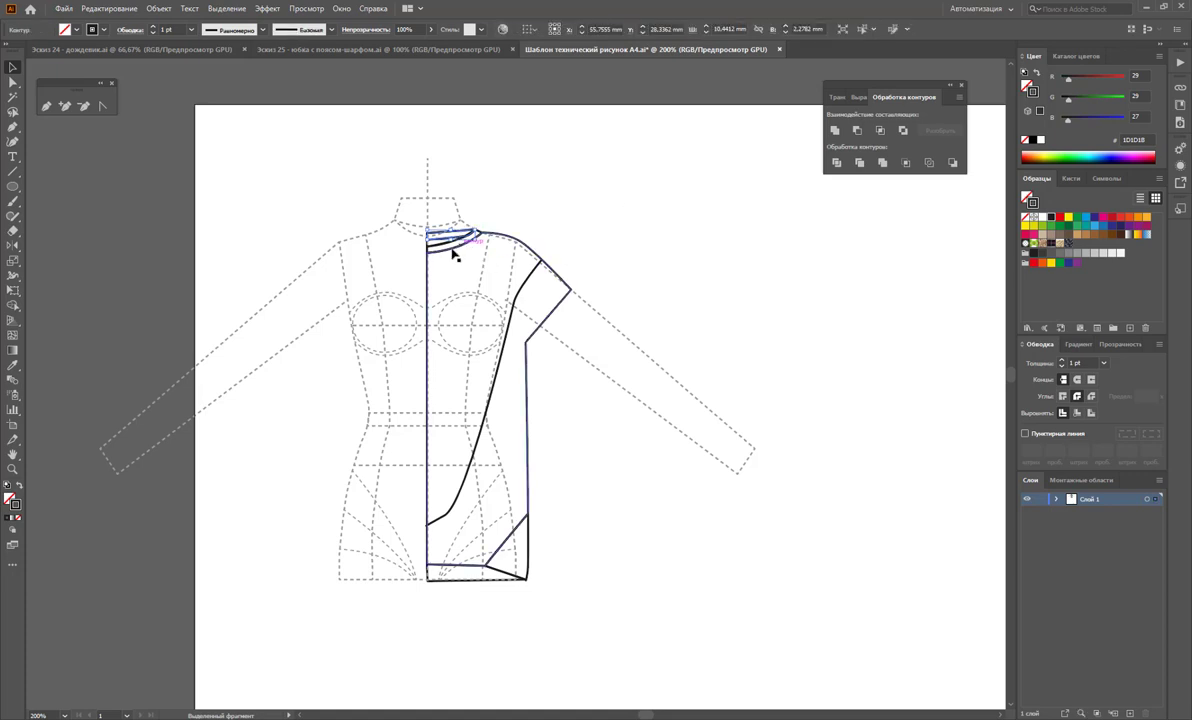
shift+click(443, 248)
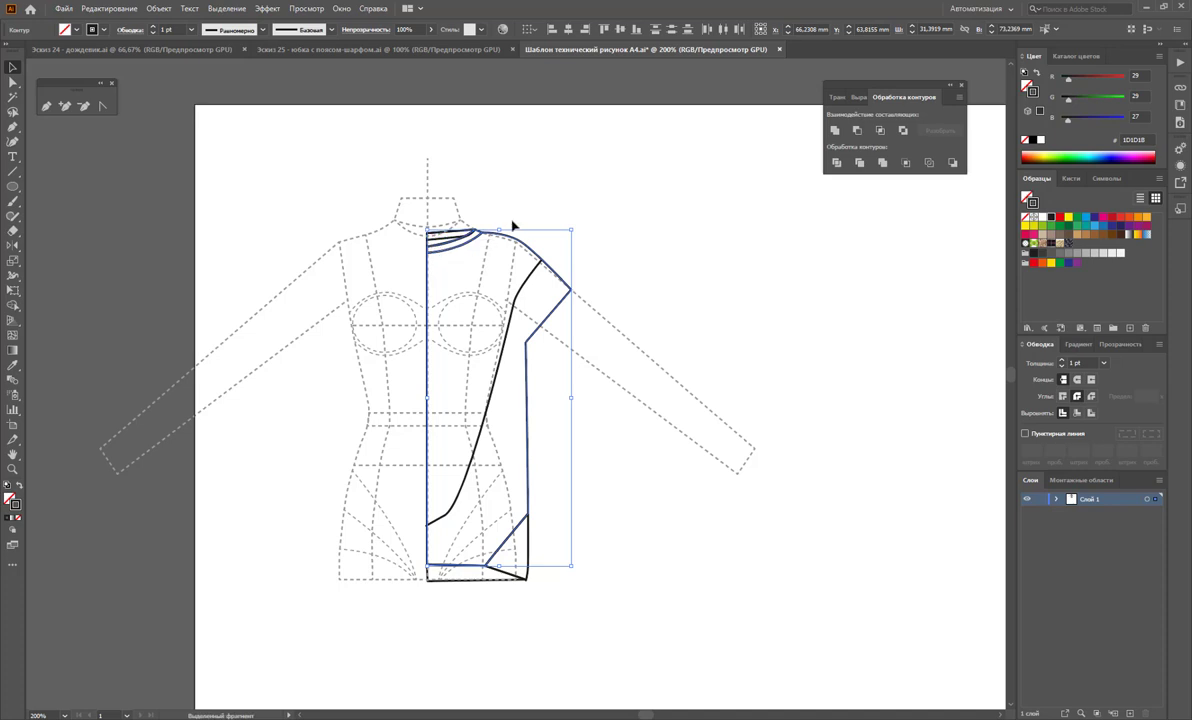
shift+click(531, 280)
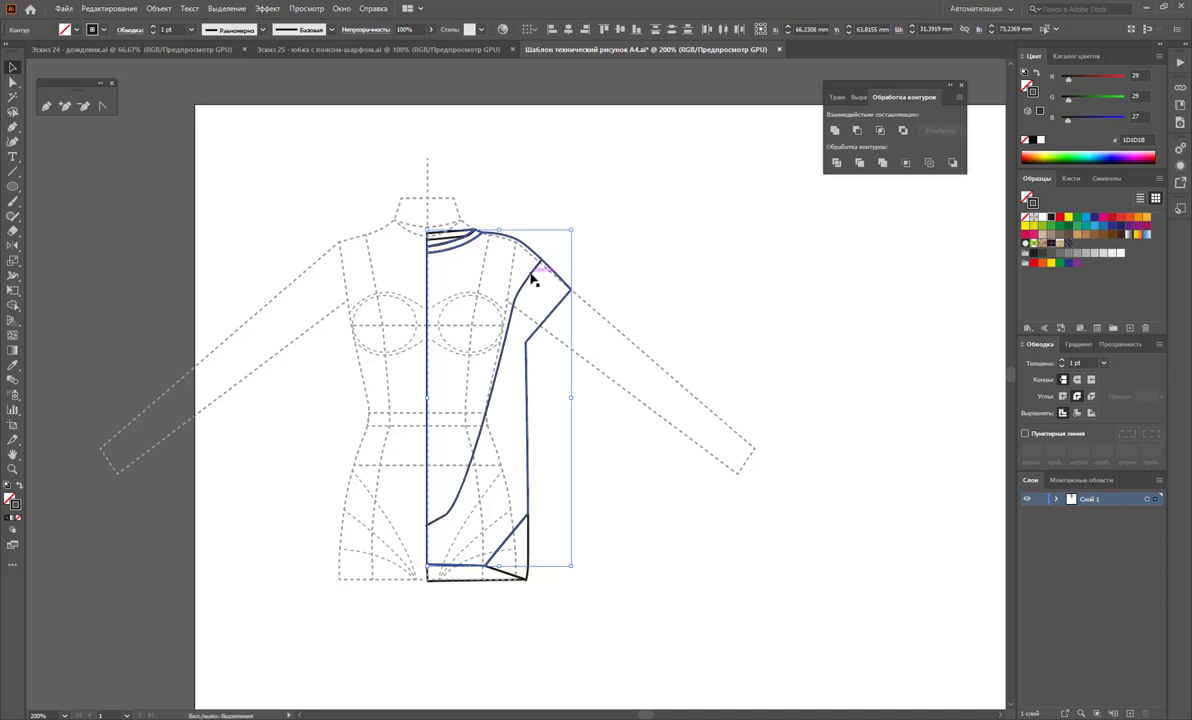
shift+click(533, 574)
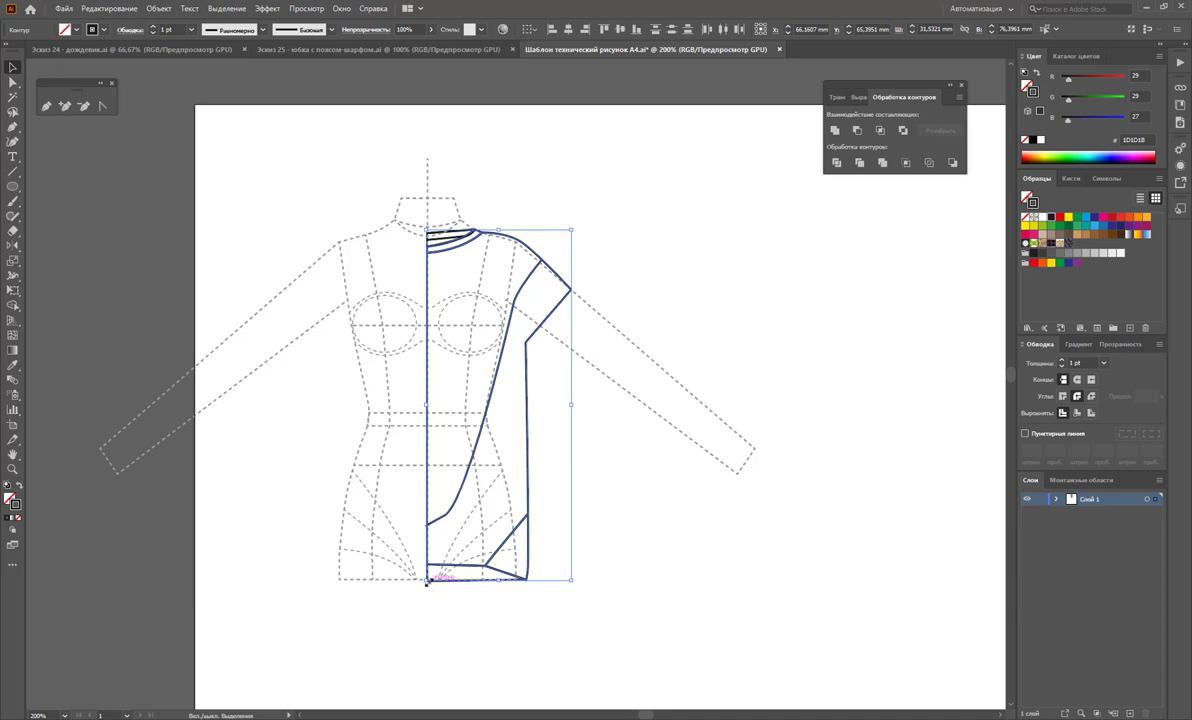
click(431, 597)
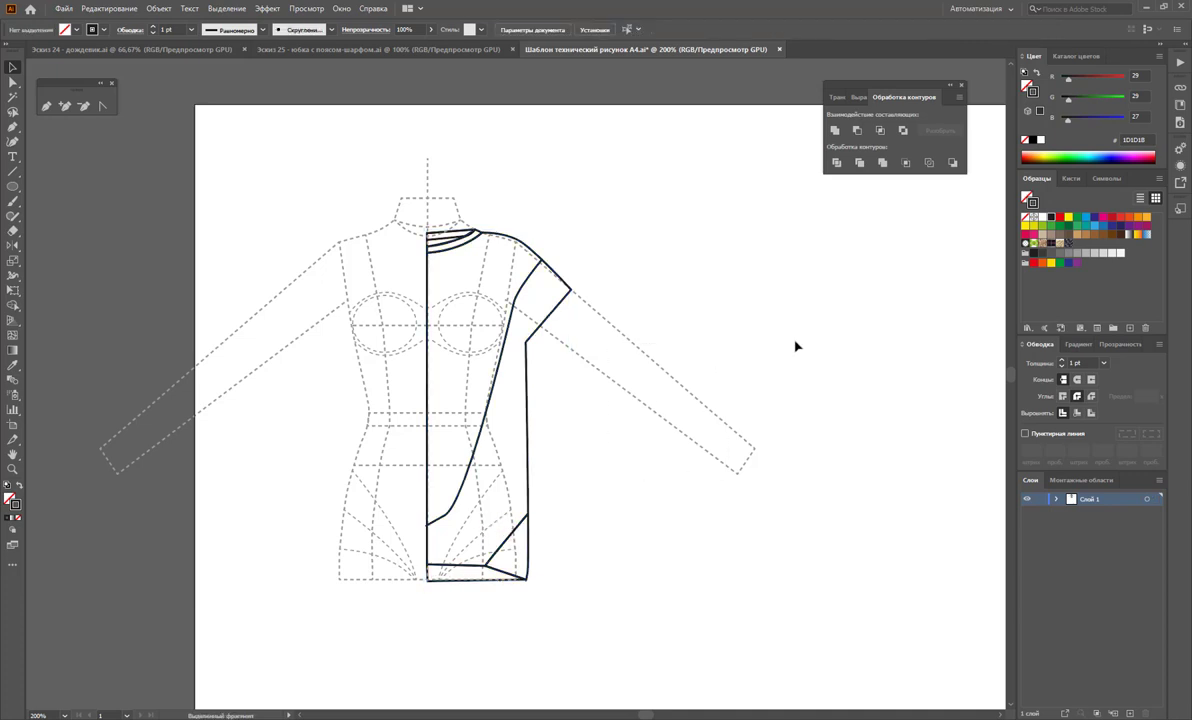
click(1057, 500)
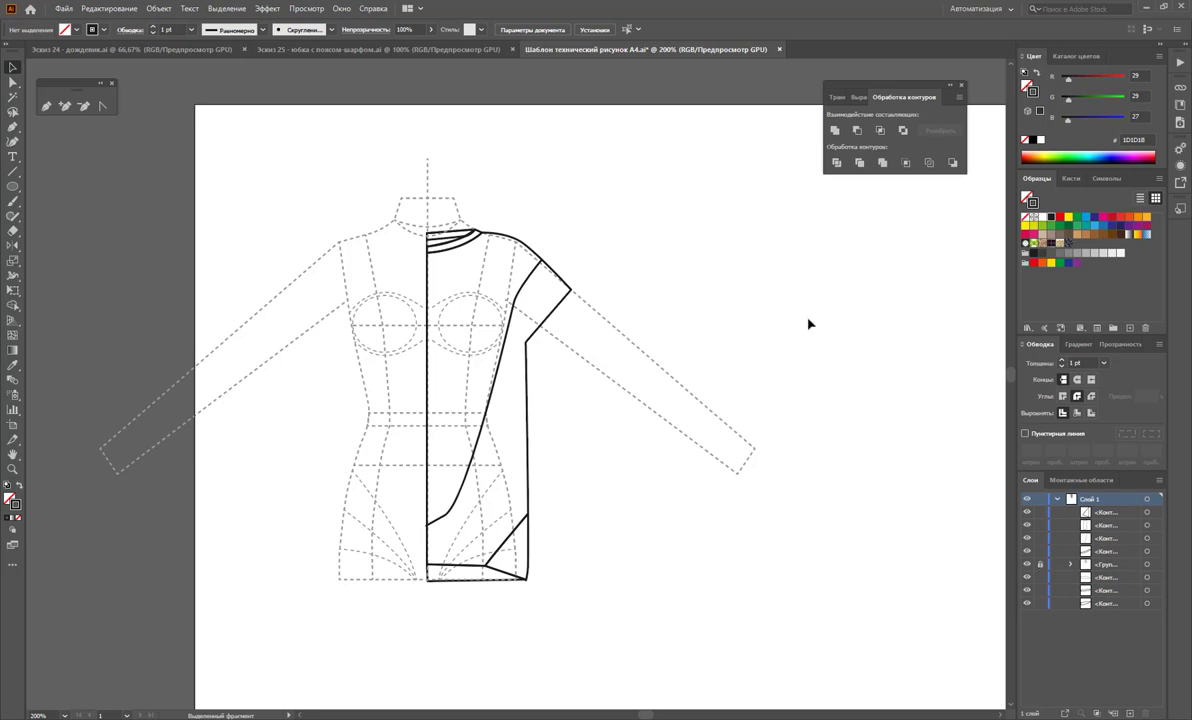
Step: Select and remove the garment-half paths, collapse Слой 1, undoing a stray layer and move
drag(699, 153, 494, 413)
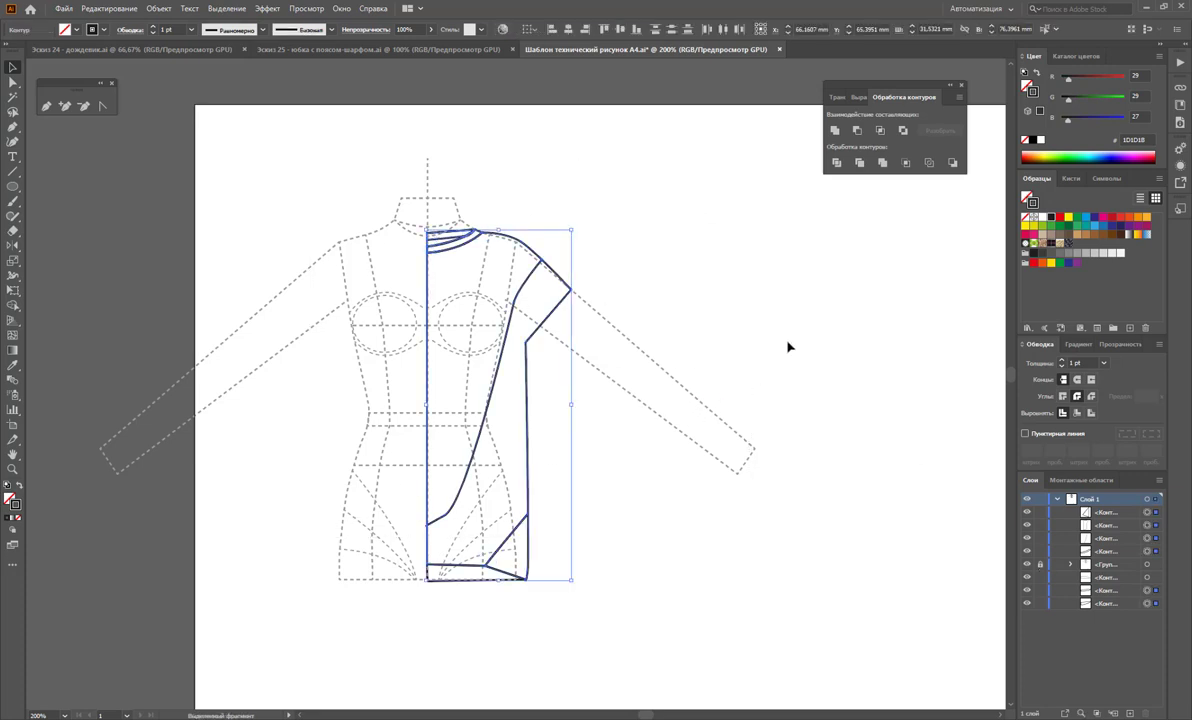
key(Delete)
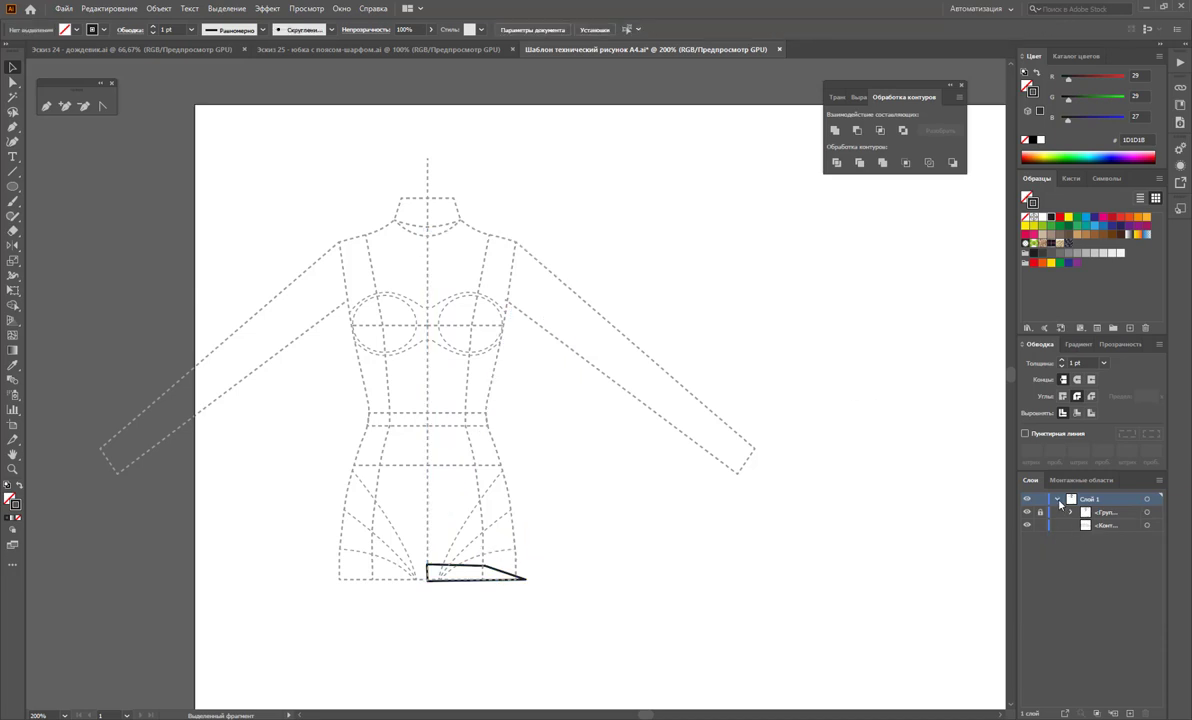
click(1056, 499)
key(ctrl+l)
key(ctrl+z)
key(ctrl+z)
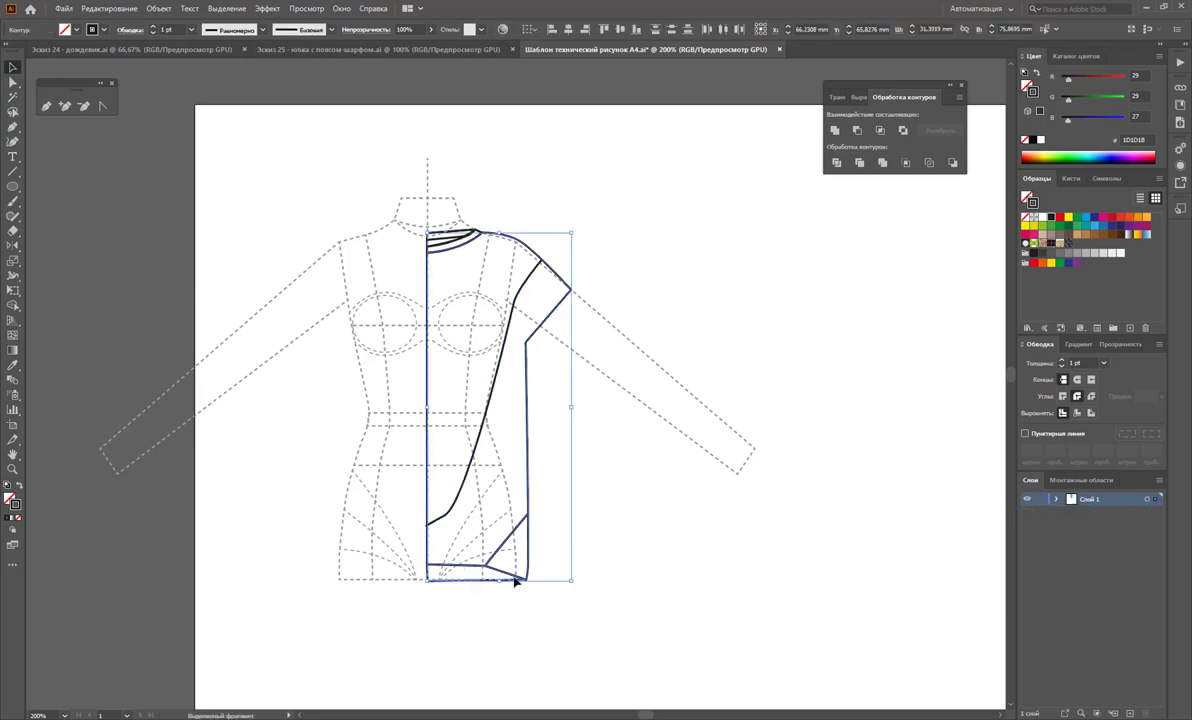
drag(520, 585, 785, 551)
key(ctrl+z)
Step: Cut the garment outline paths and paste them in place on new layer Слой 2
drag(797, 620, 315, 190)
key(a)
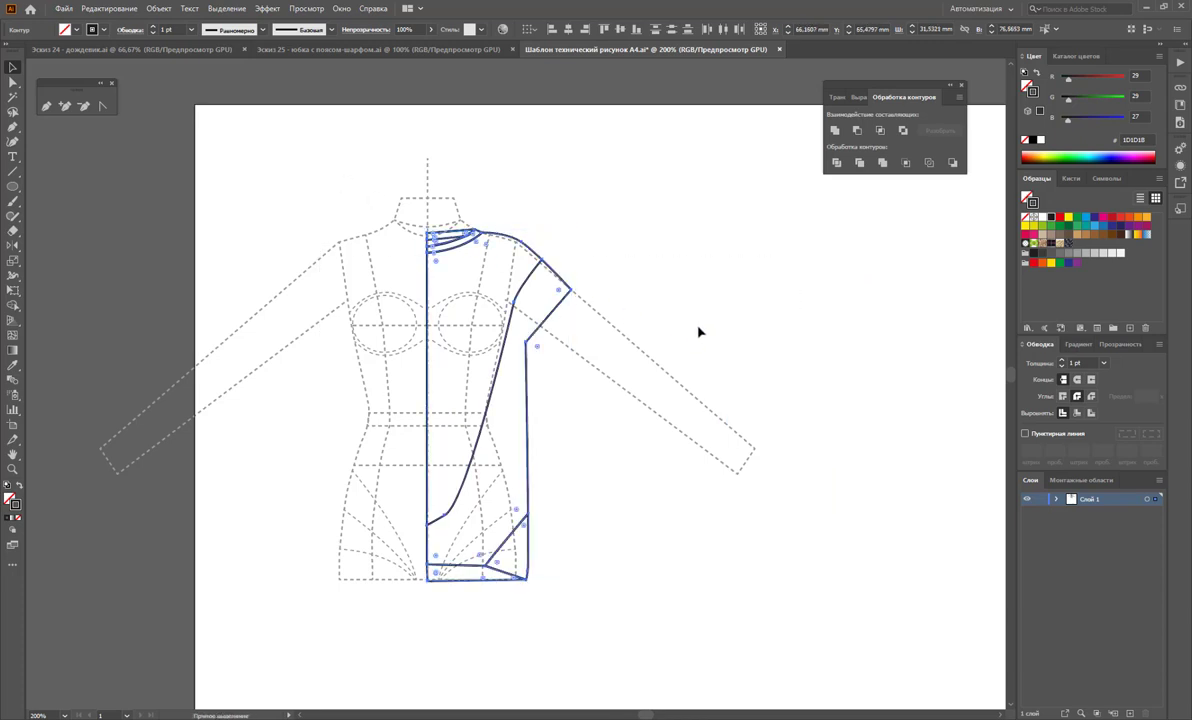
key(v)
key(Delete)
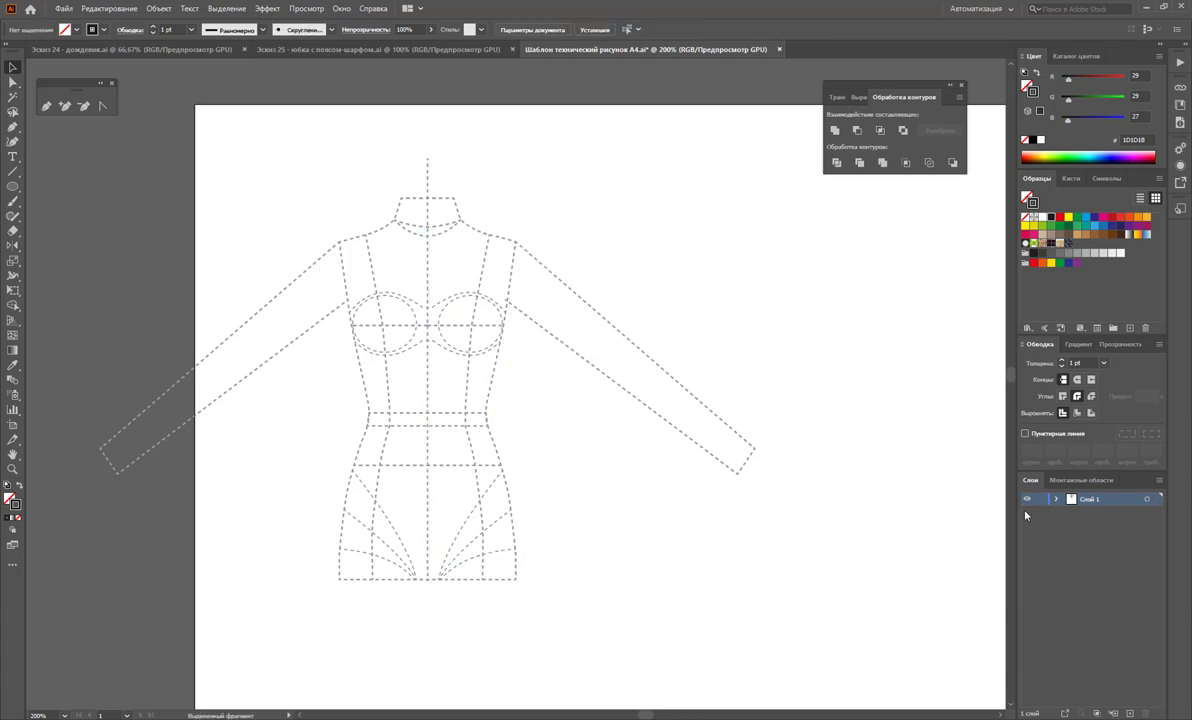
click(1131, 713)
key(ctrl+f)
click(750, 522)
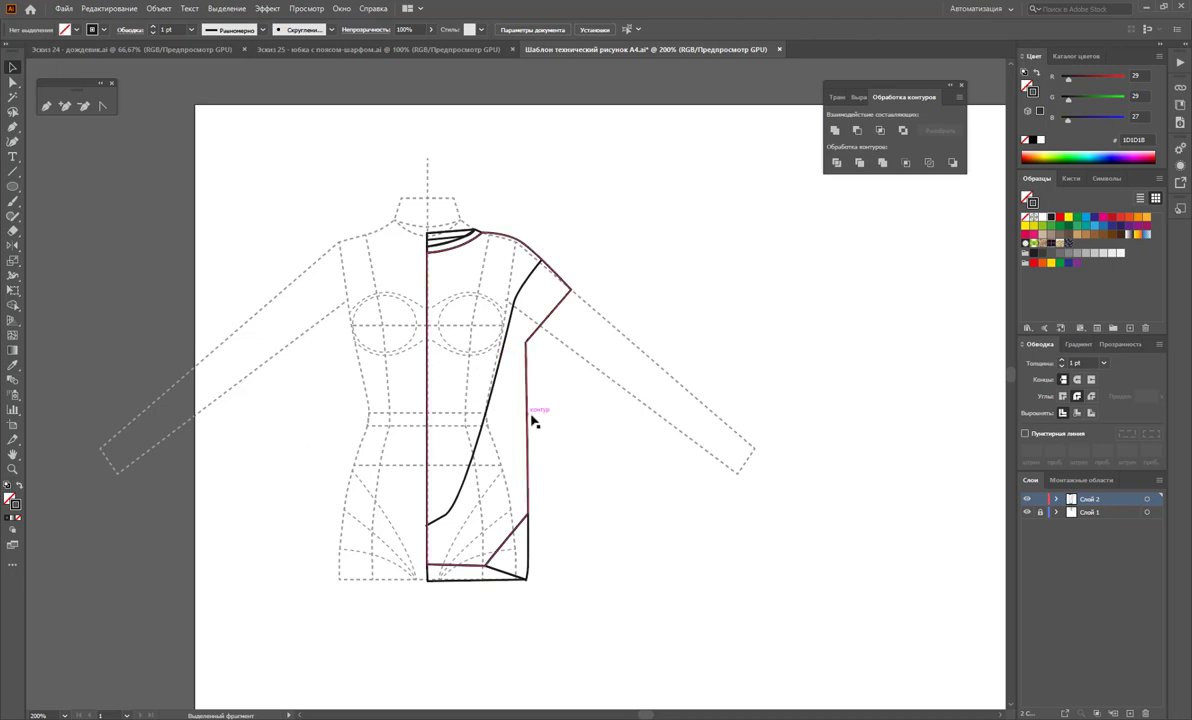
click(12, 470)
Step: Draw a short vertical fold line just below the armhole at the underarm
click(476, 386)
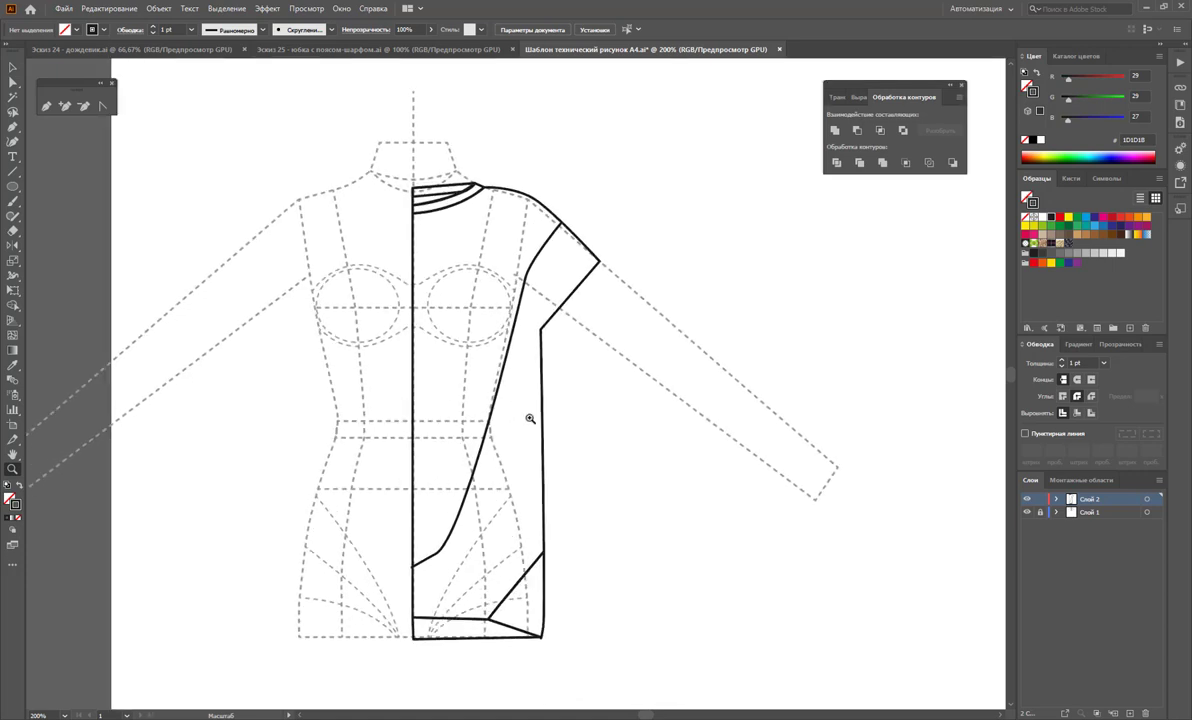
click(46, 106)
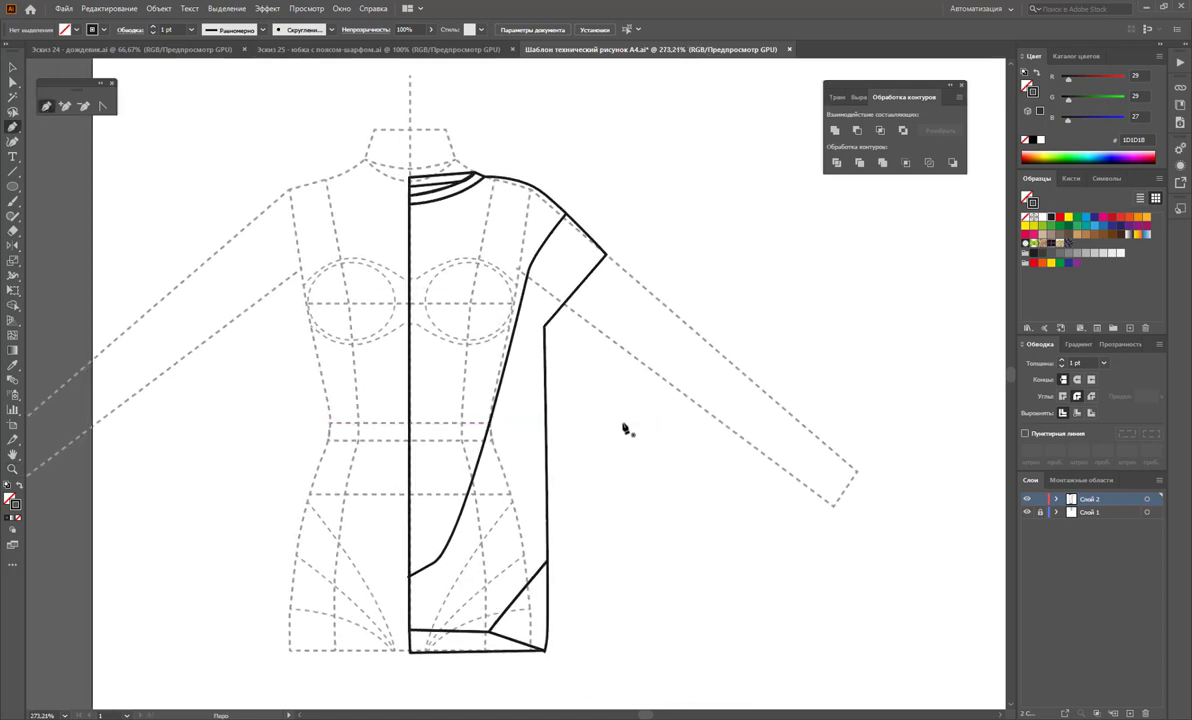
ctrl+click(545, 328)
drag(547, 296, 544, 285)
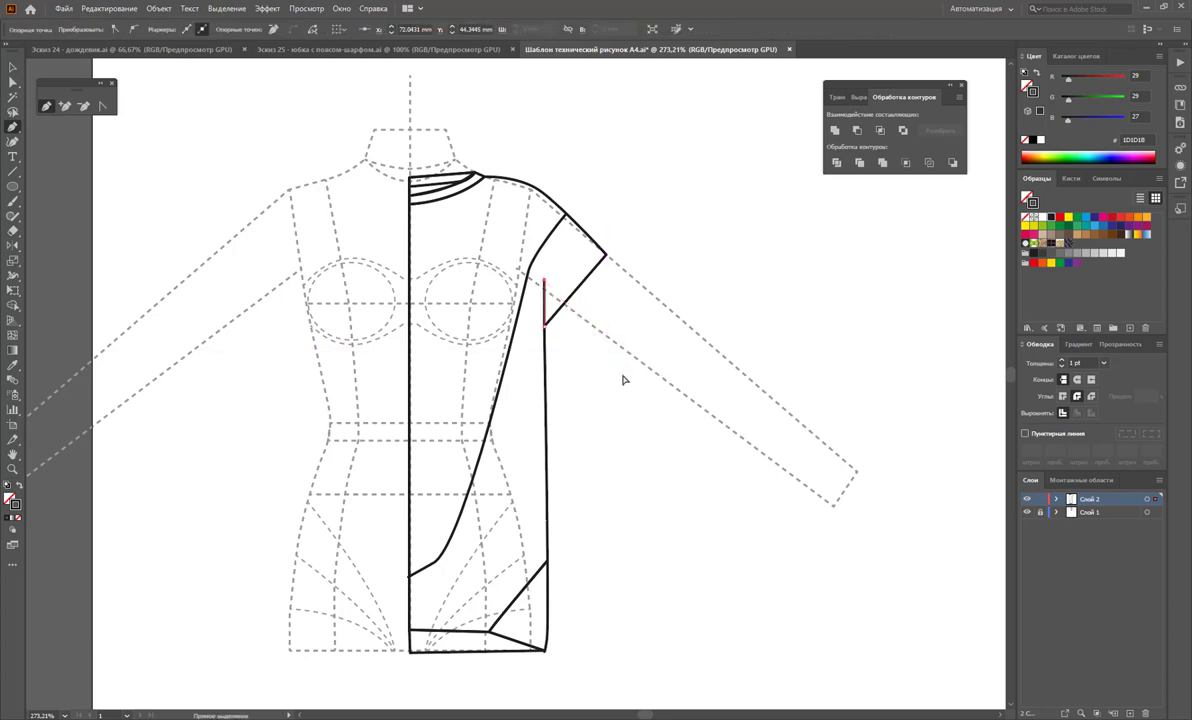
ctrl+click(148, 175)
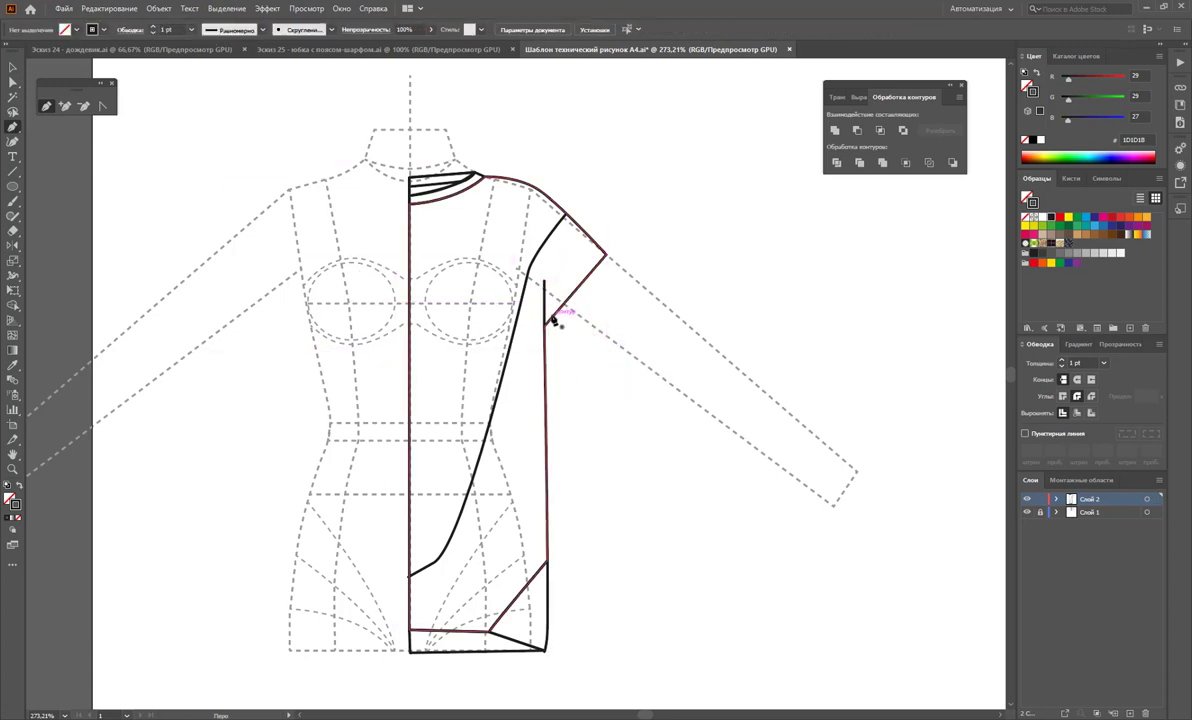
Step: Draw a narrow closed pointed fold shape running down to the side seam
click(543, 281)
click(547, 254)
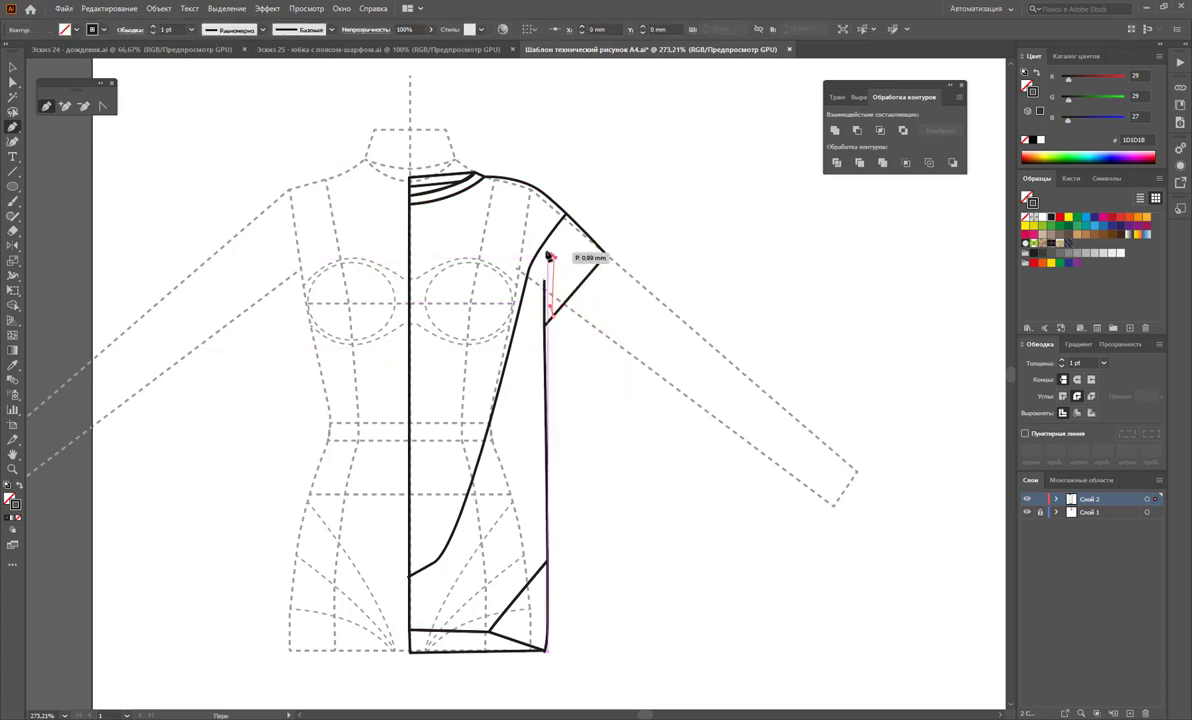
click(547, 325)
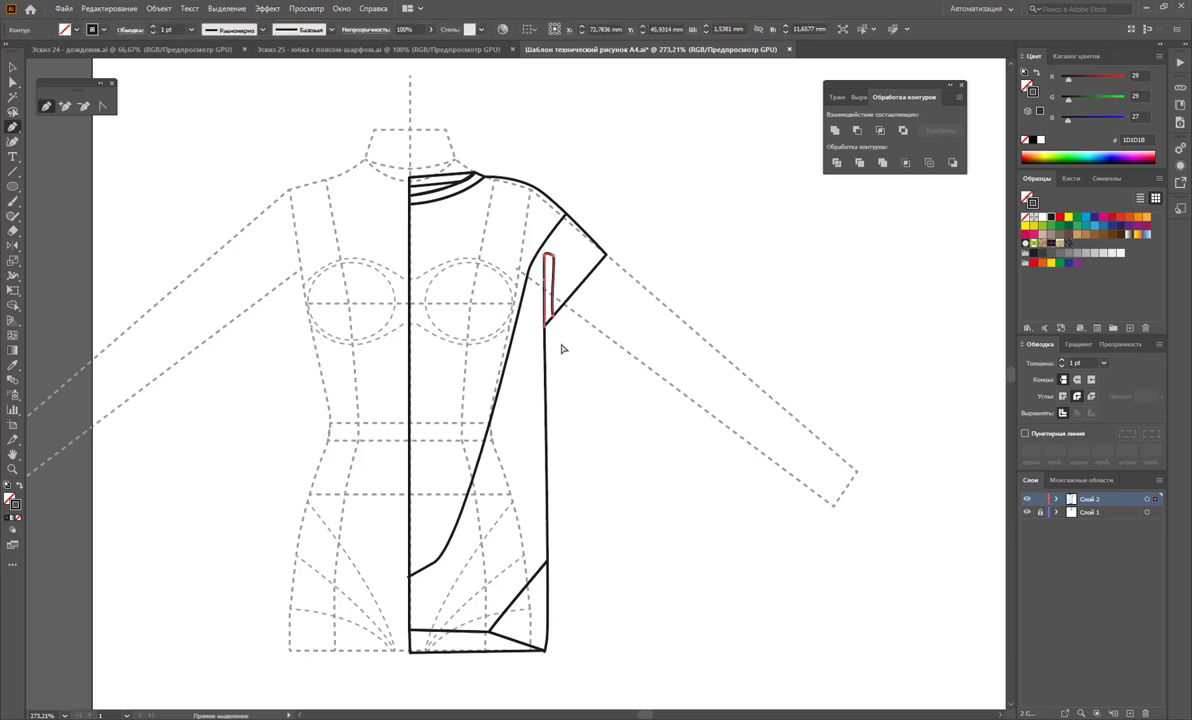
click(546, 324)
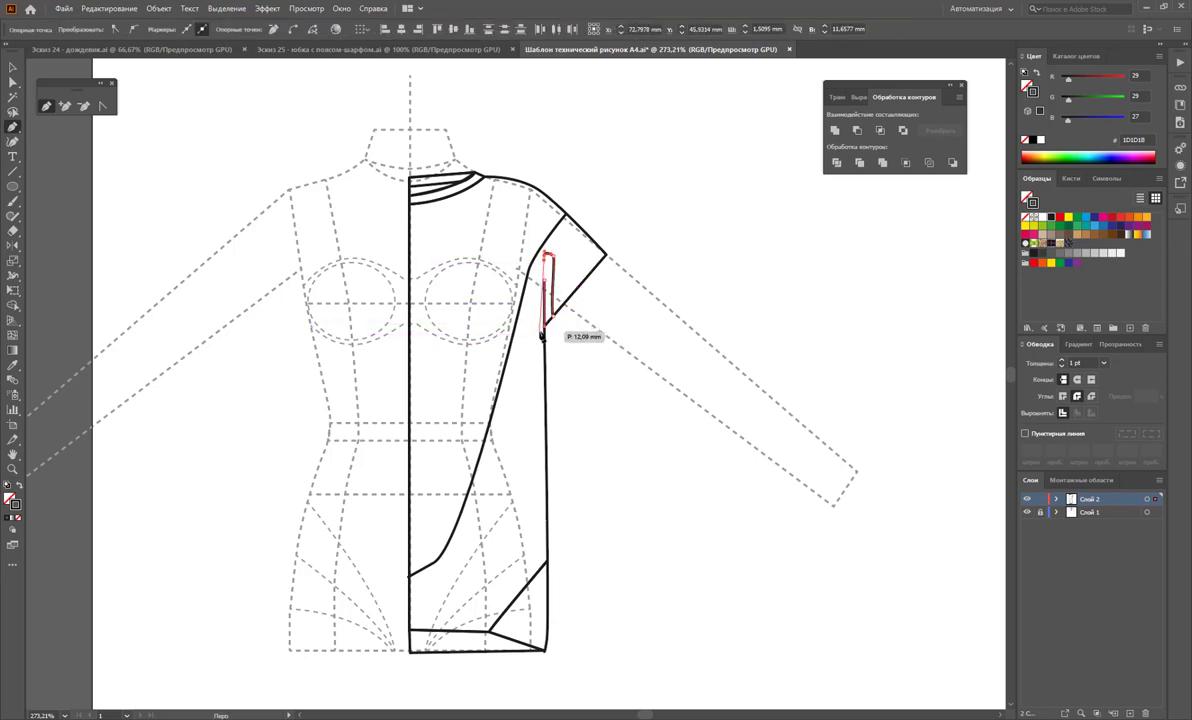
click(555, 320)
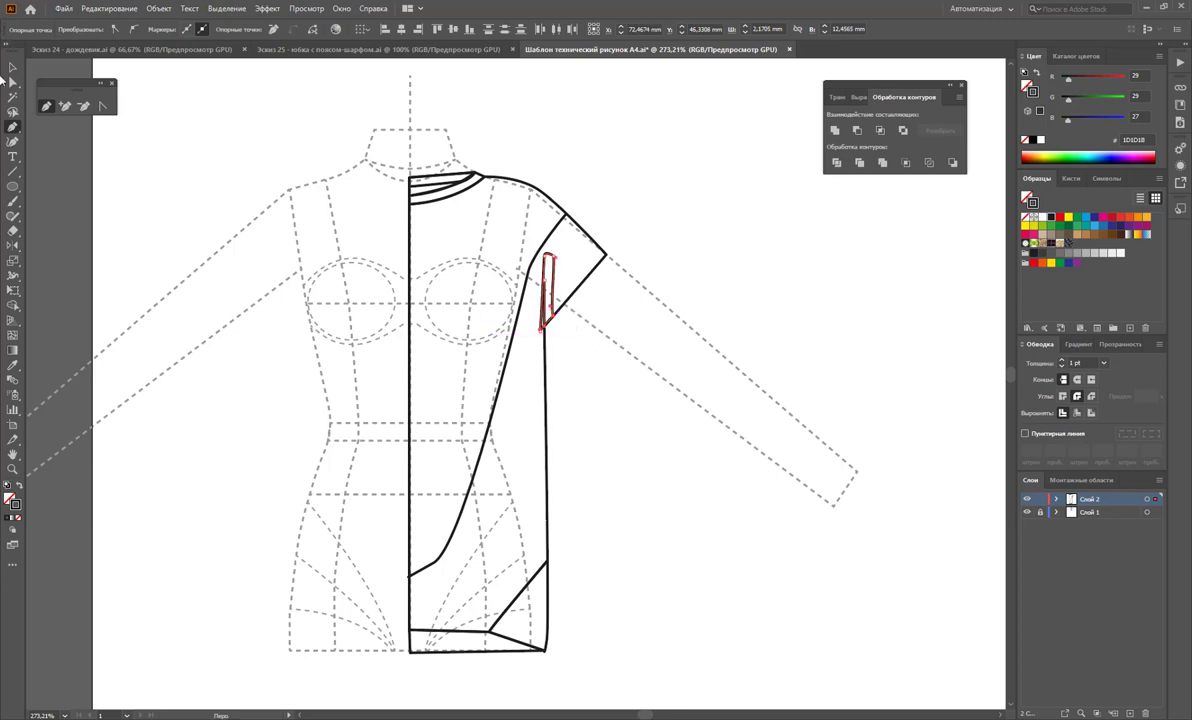
Step: Select only the fold shape and swap fill and stroke so it's filled dark
click(14, 83)
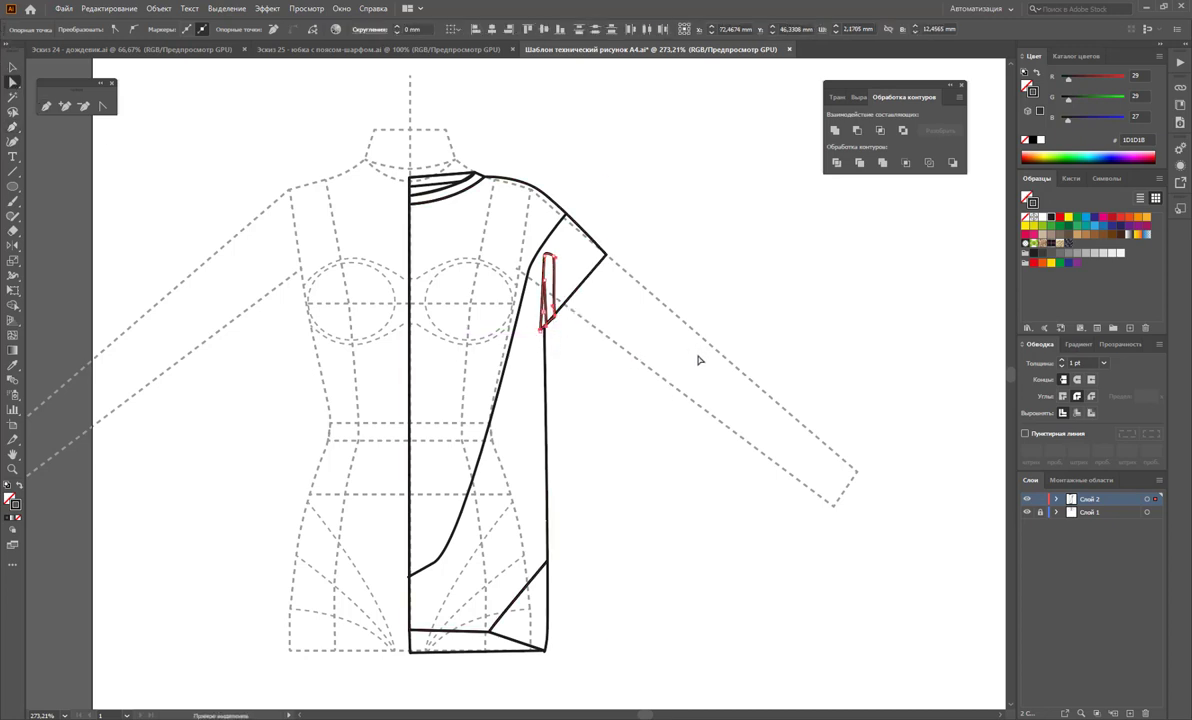
click(557, 350)
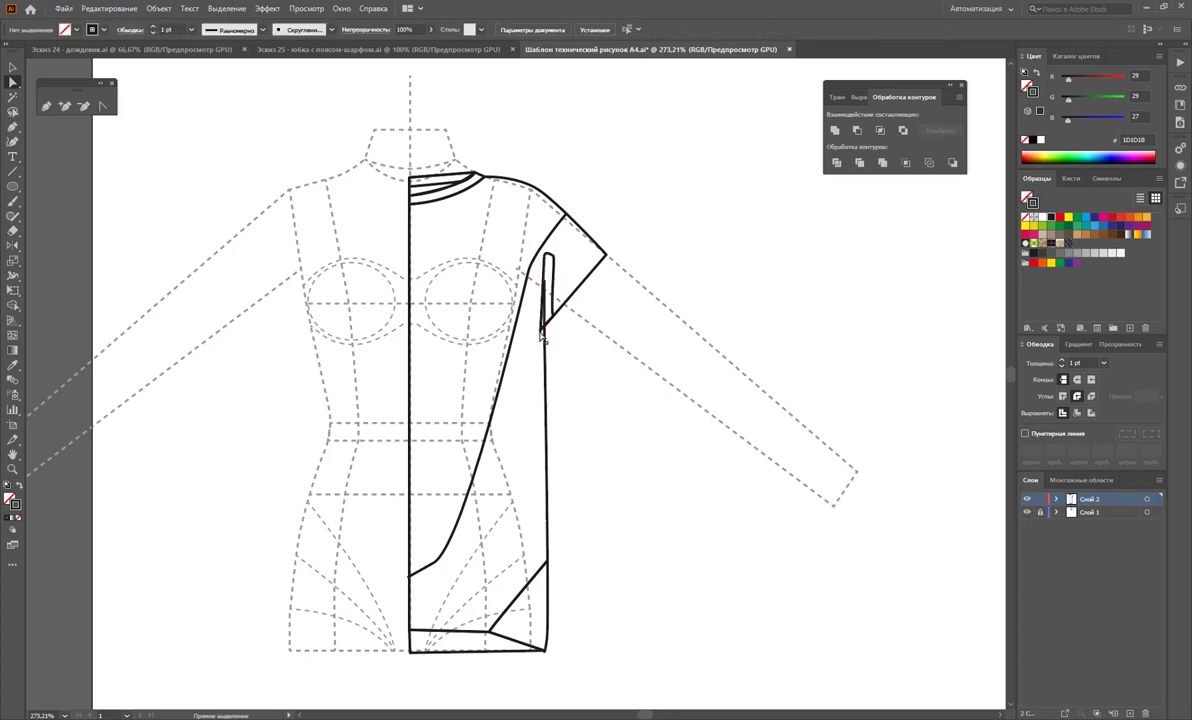
click(541, 336)
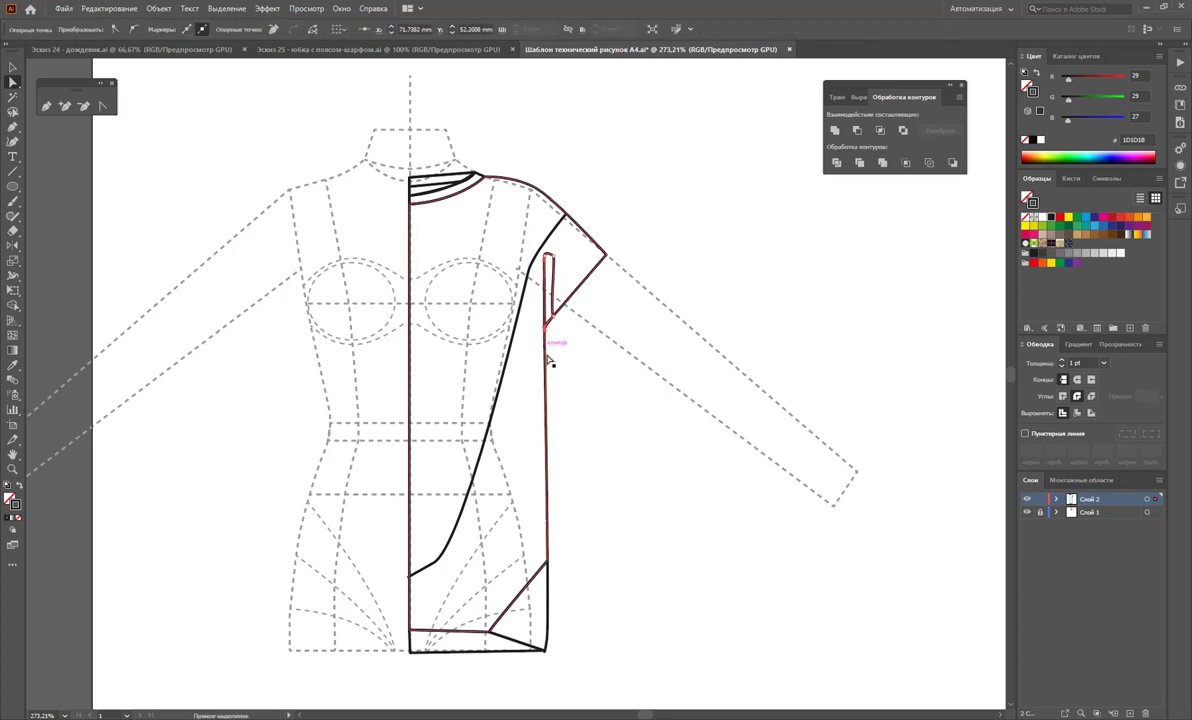
shift+click(547, 358)
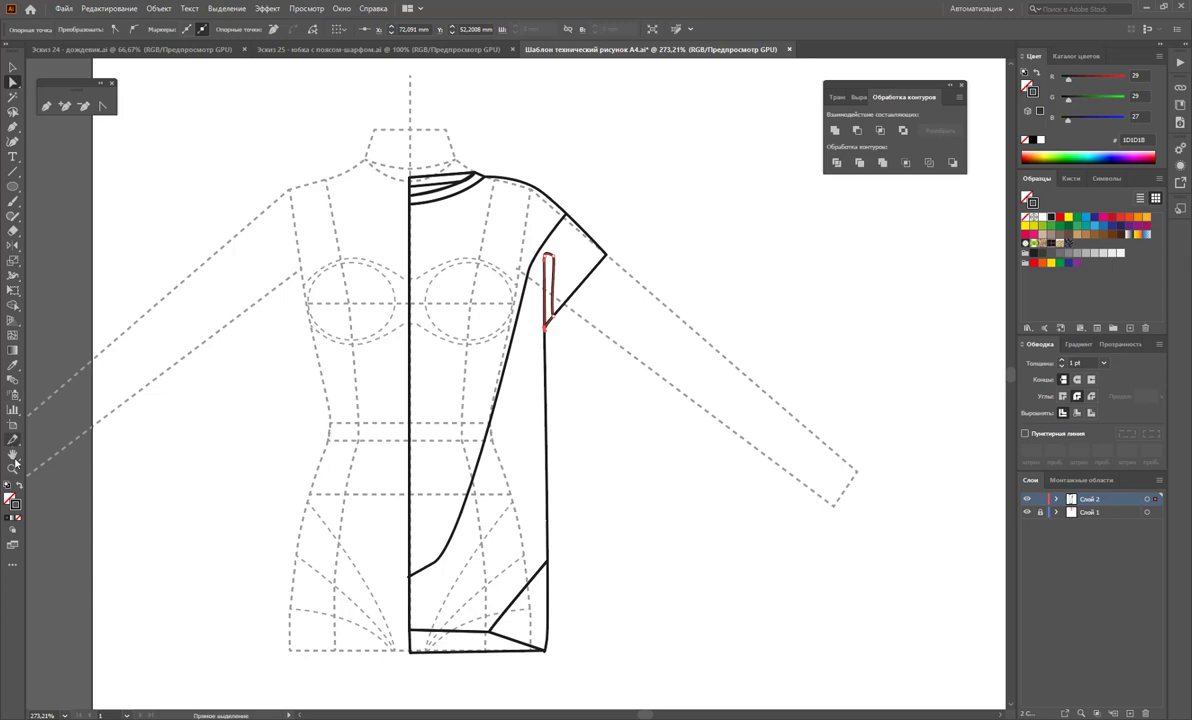
key(shift+x)
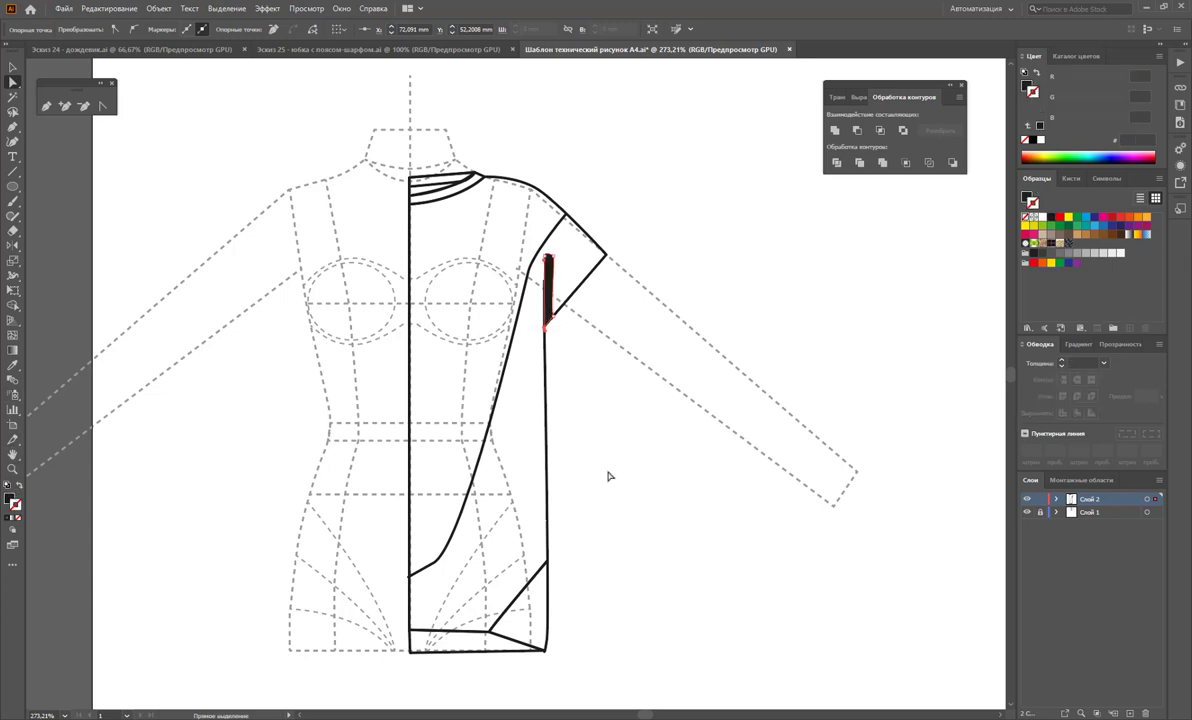
Step: Select the black underarm dart and lower its opacity to 19%
key(ctrl+shift+a)
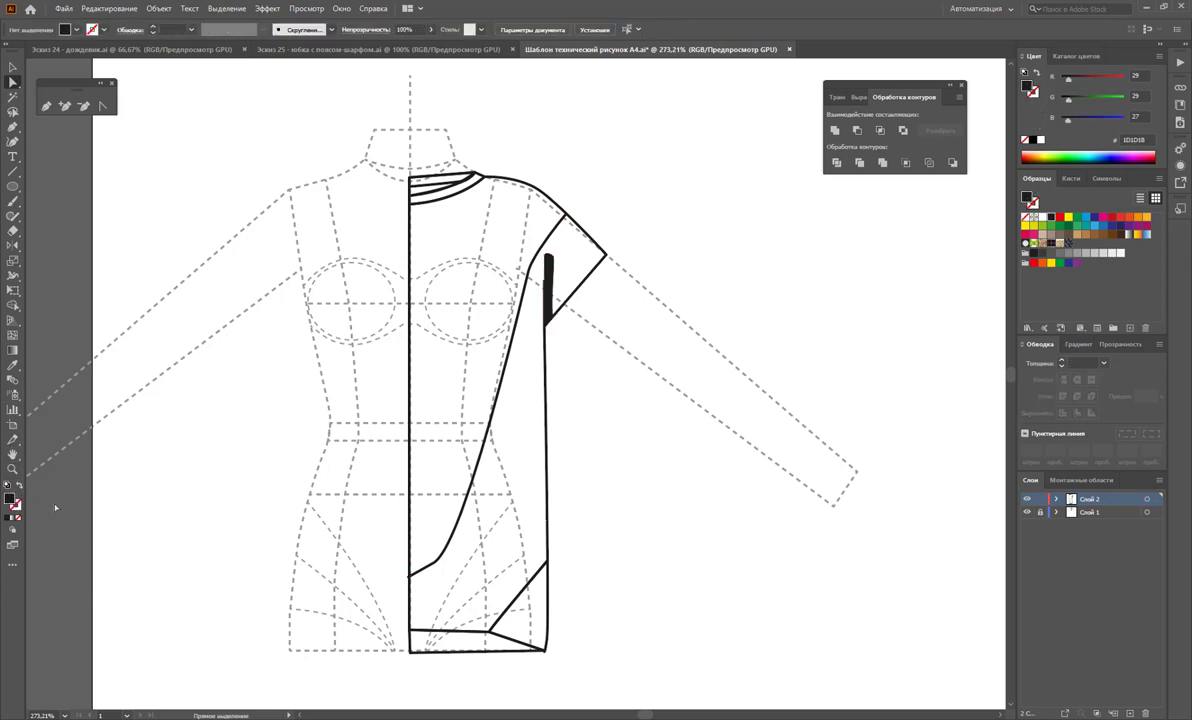
click(548, 285)
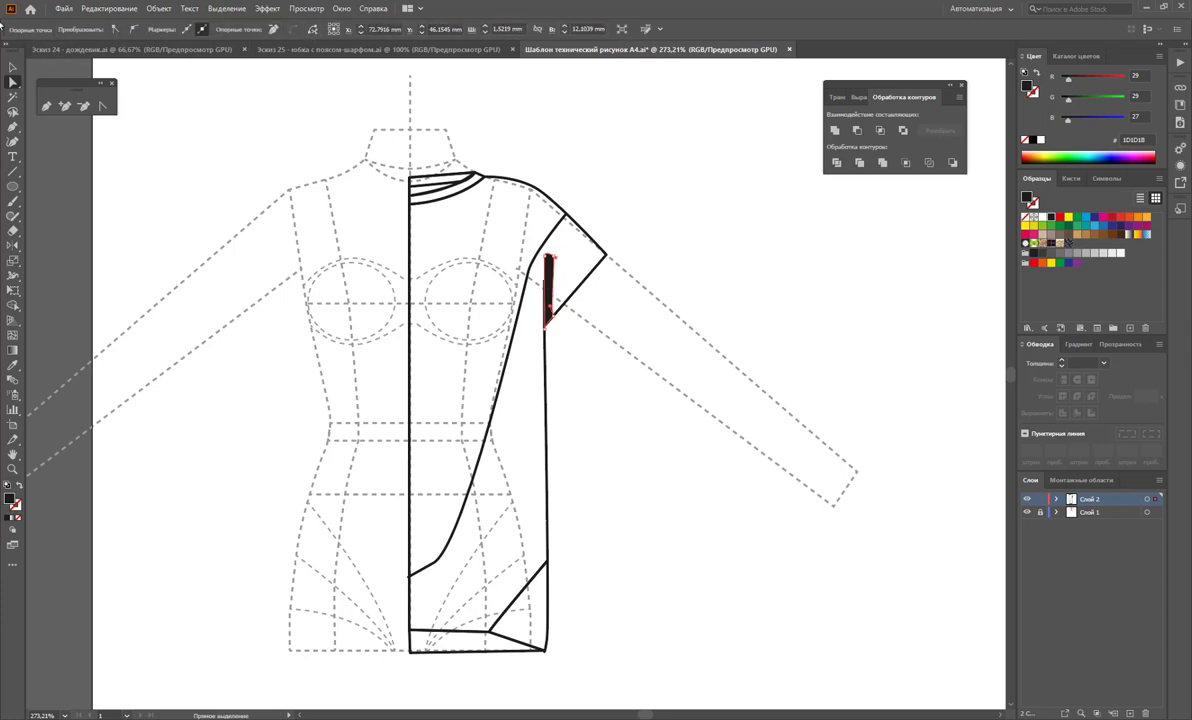
click(12, 66)
click(455, 303)
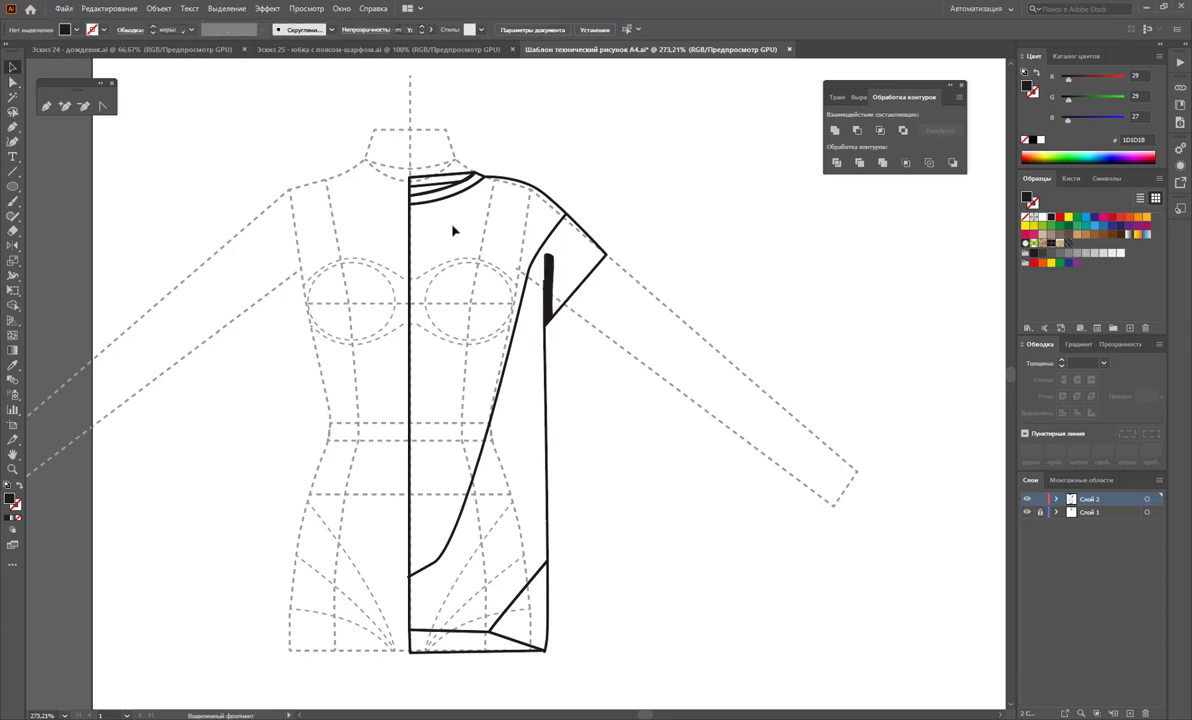
click(549, 280)
click(431, 29)
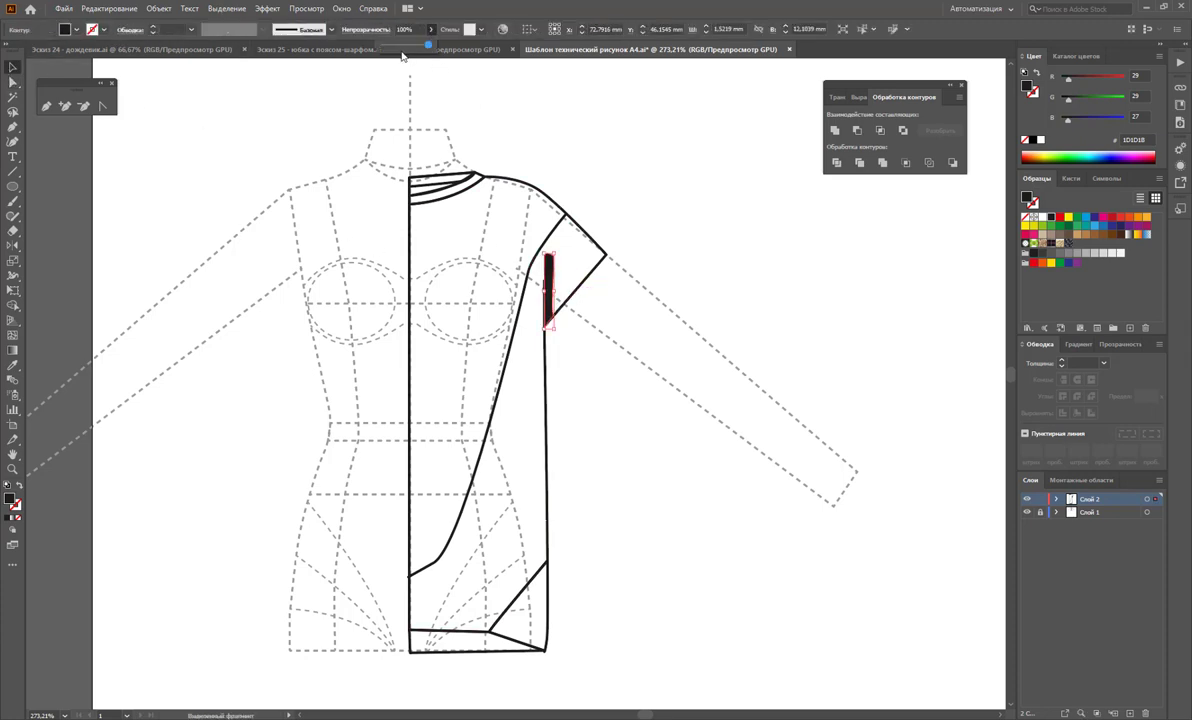
drag(404, 48, 391, 49)
click(663, 205)
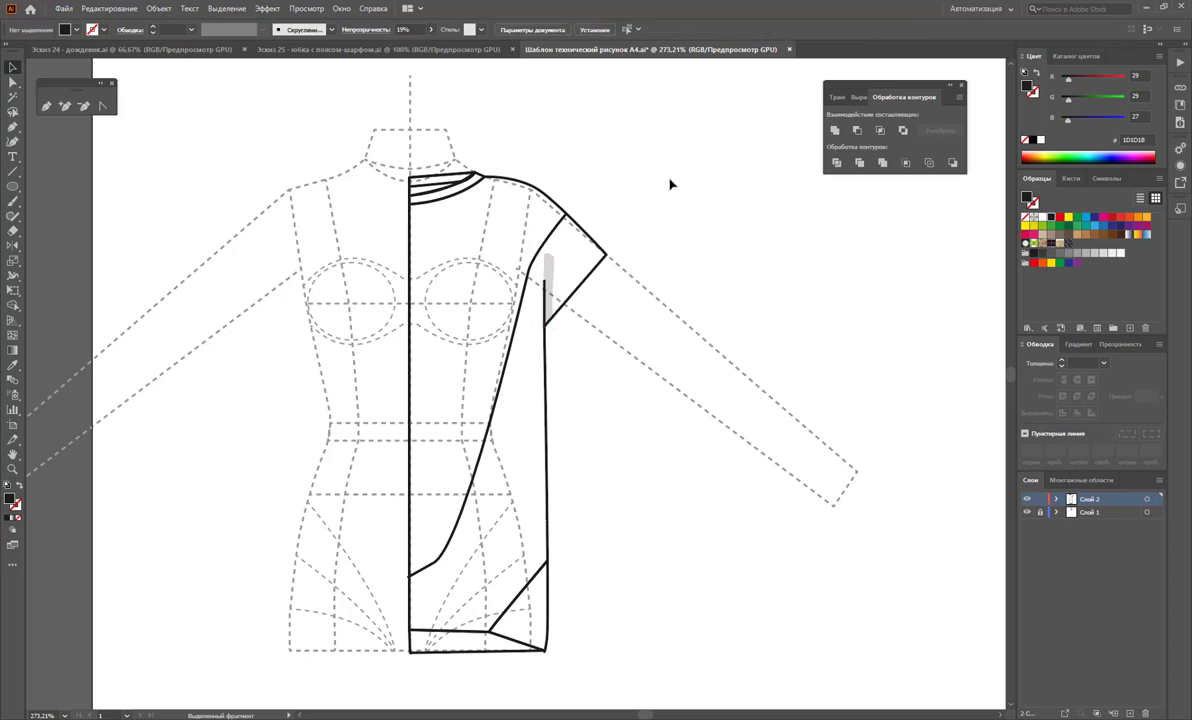
click(45, 106)
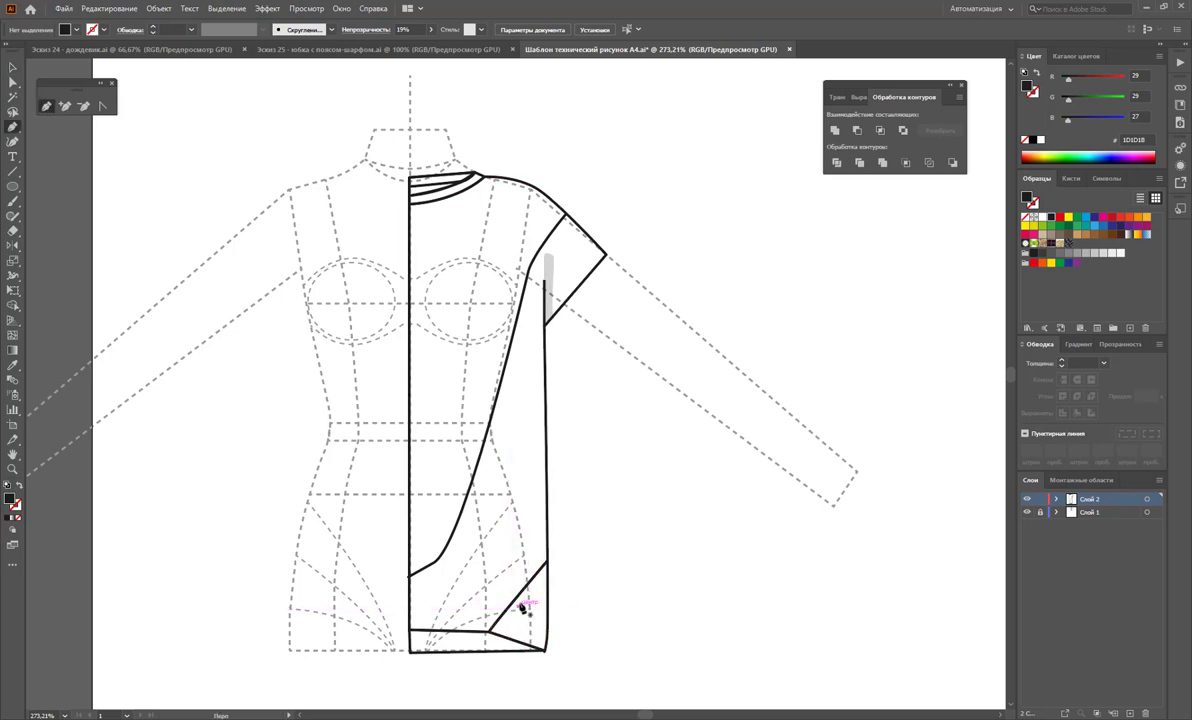
Step: Draw a curved seam above the hem from the drape edge to the centre line
click(510, 605)
click(410, 585)
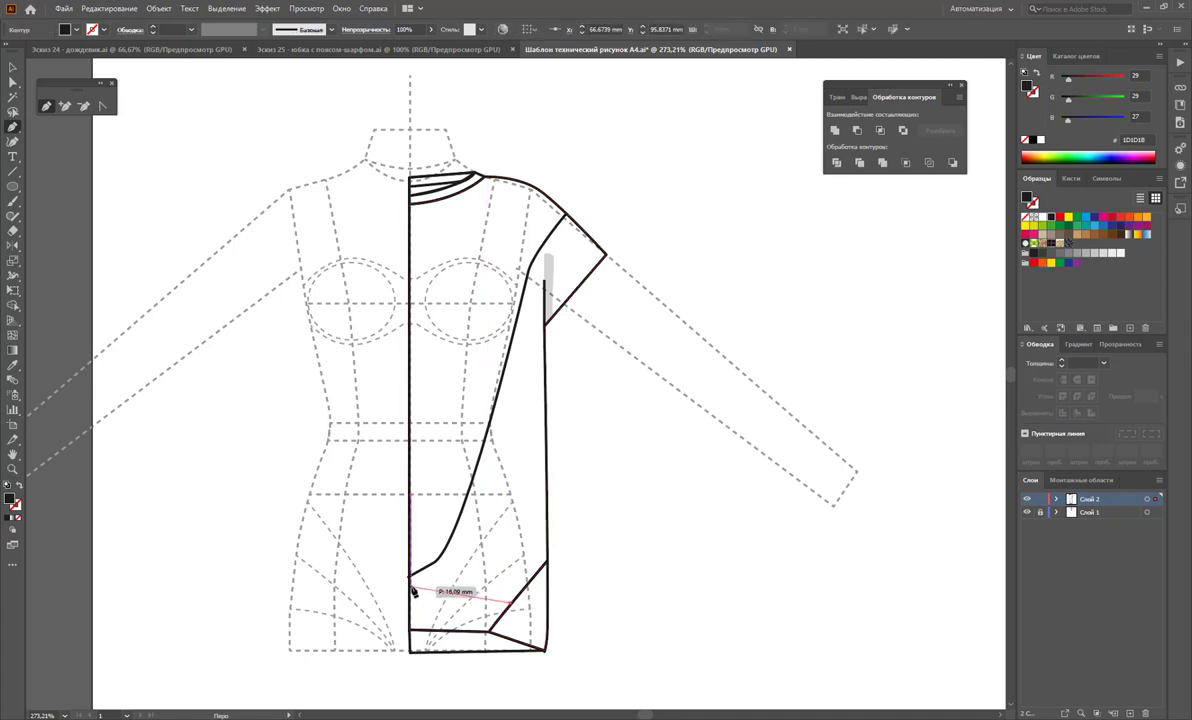
drag(400, 591, 350, 586)
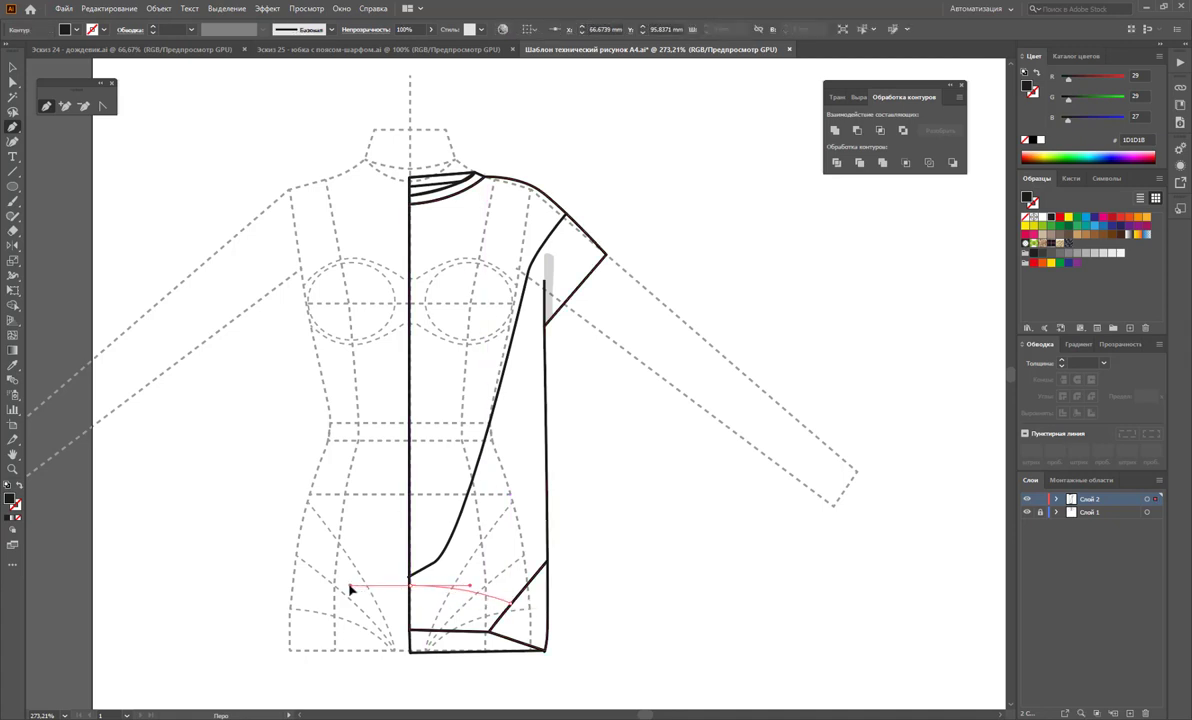
ctrl+click(578, 575)
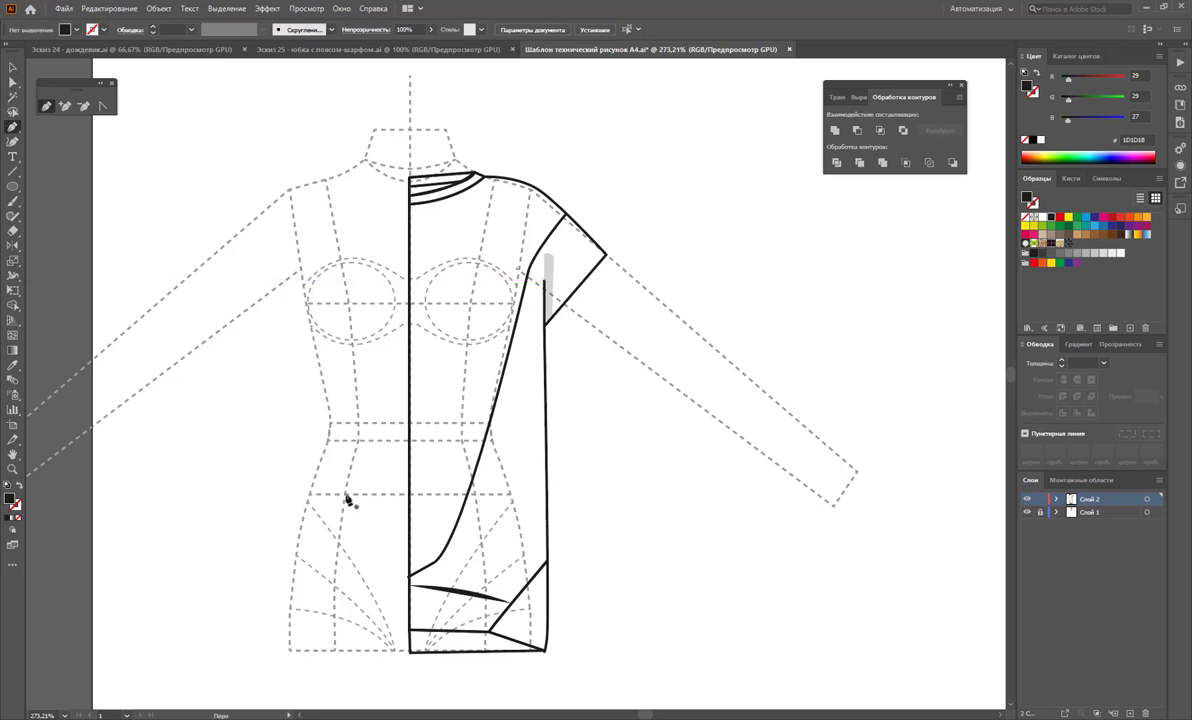
click(410, 584)
ctrl+click(440, 590)
Step: Select the new seam sliver and swap fill and stroke for a black outline
click(12, 67)
click(468, 596)
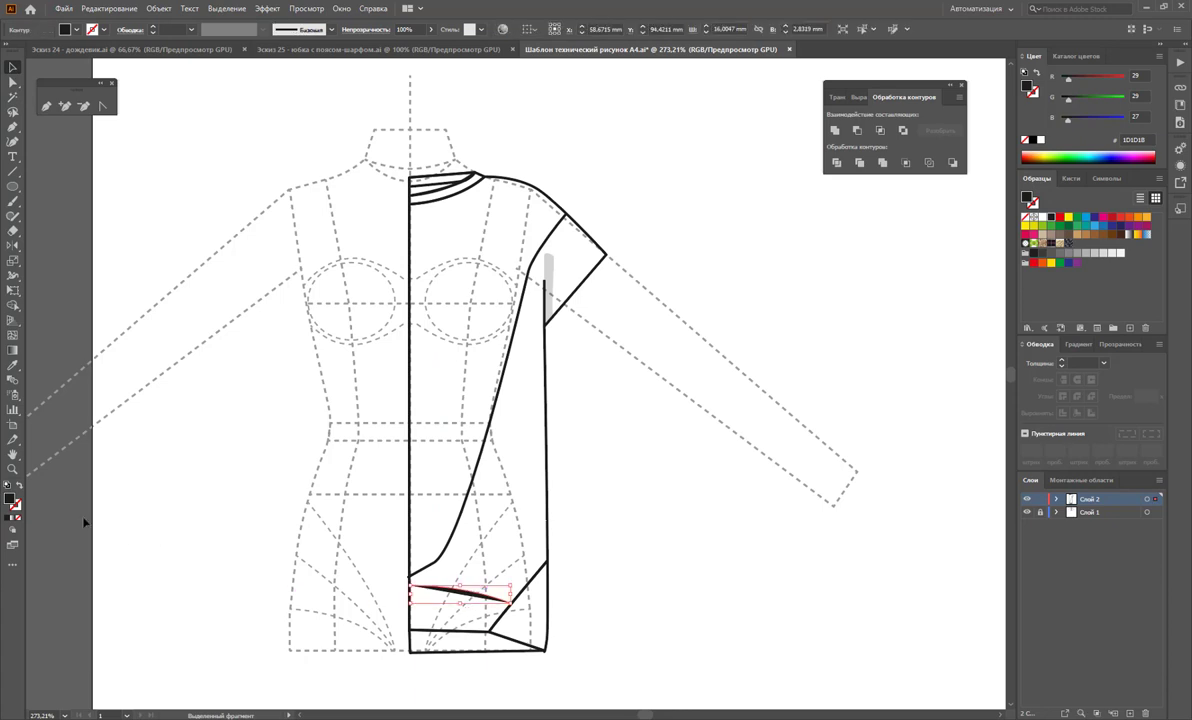
click(18, 487)
click(600, 604)
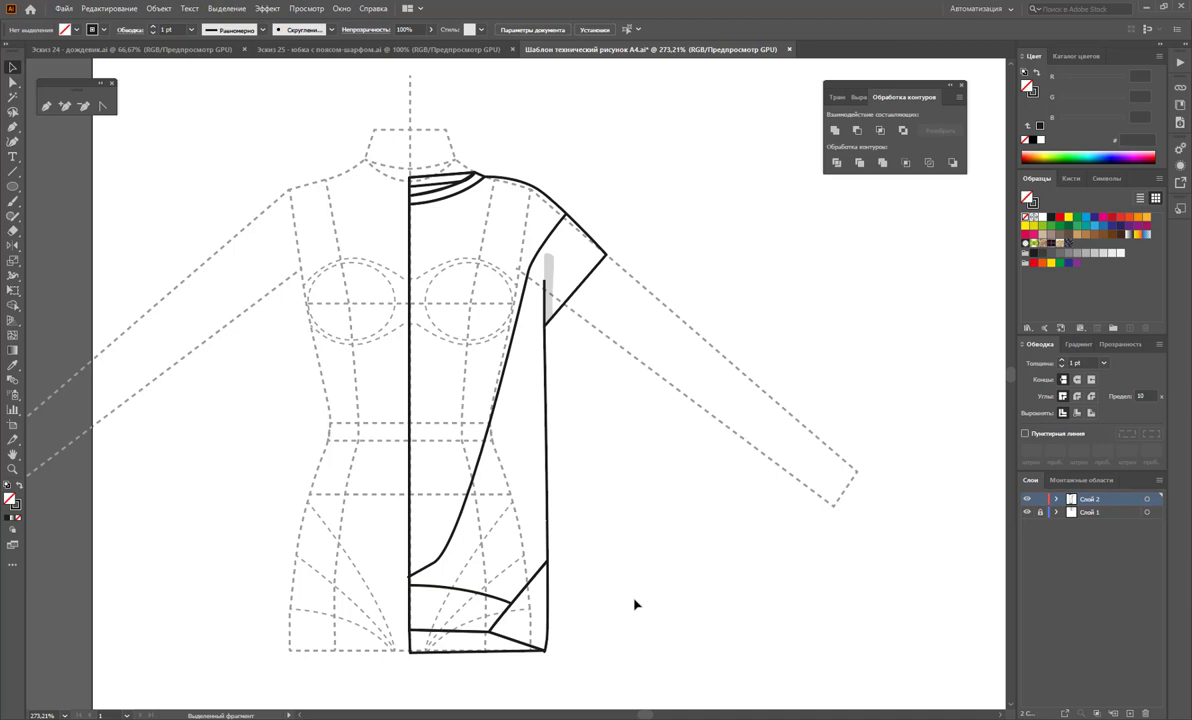
Step: Reflect a copy of the right-half outlines across the centre line and nudge it left
drag(633, 633, 328, 140)
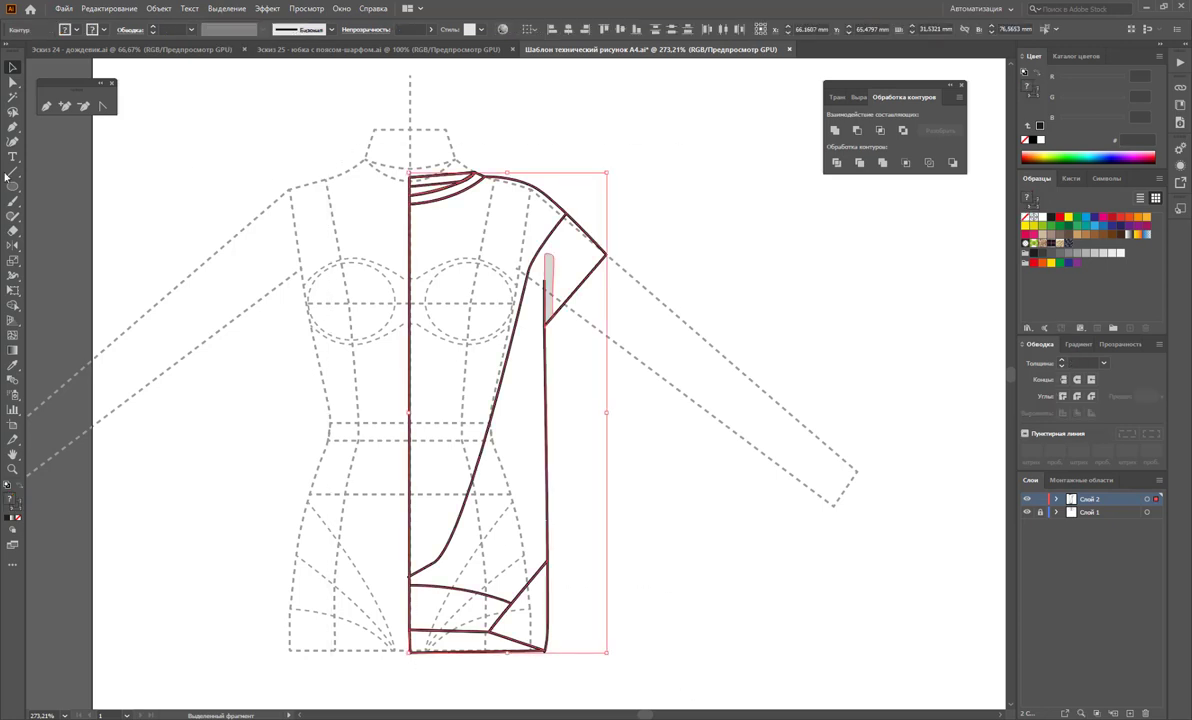
click(14, 246)
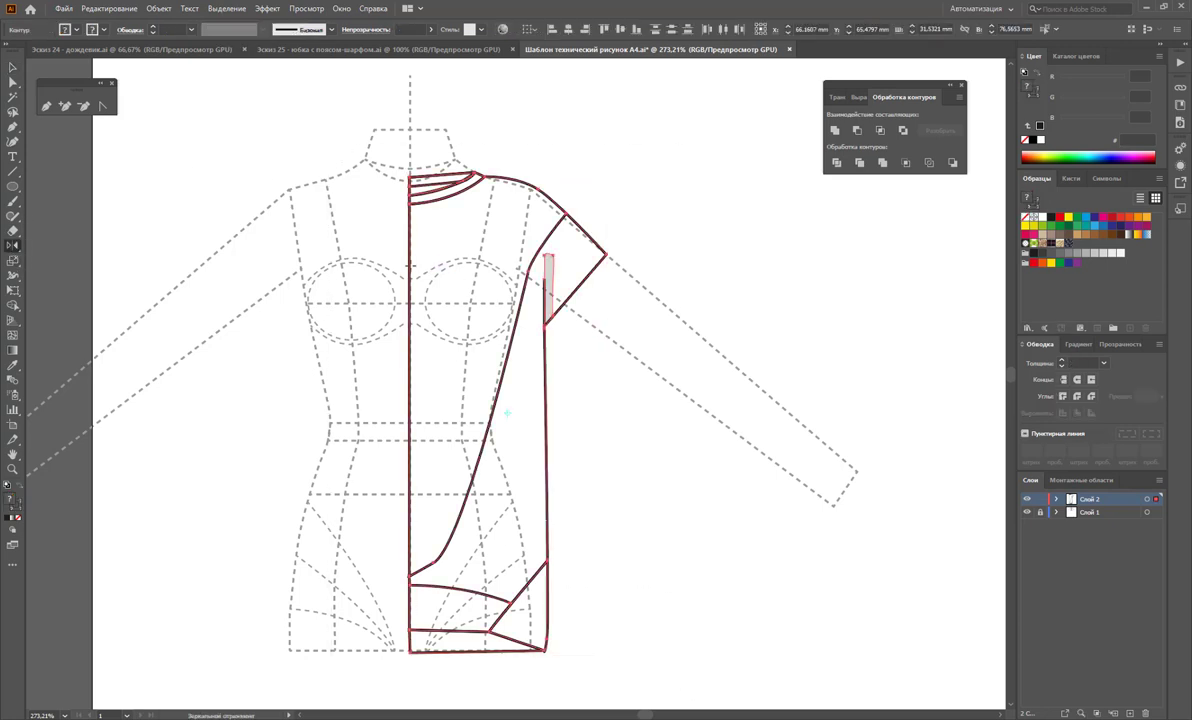
click(408, 265)
mouse_move(402, 248)
mouse_down()
mouse_move(352, 265)
mouse_move(338, 243)
mouse_up()
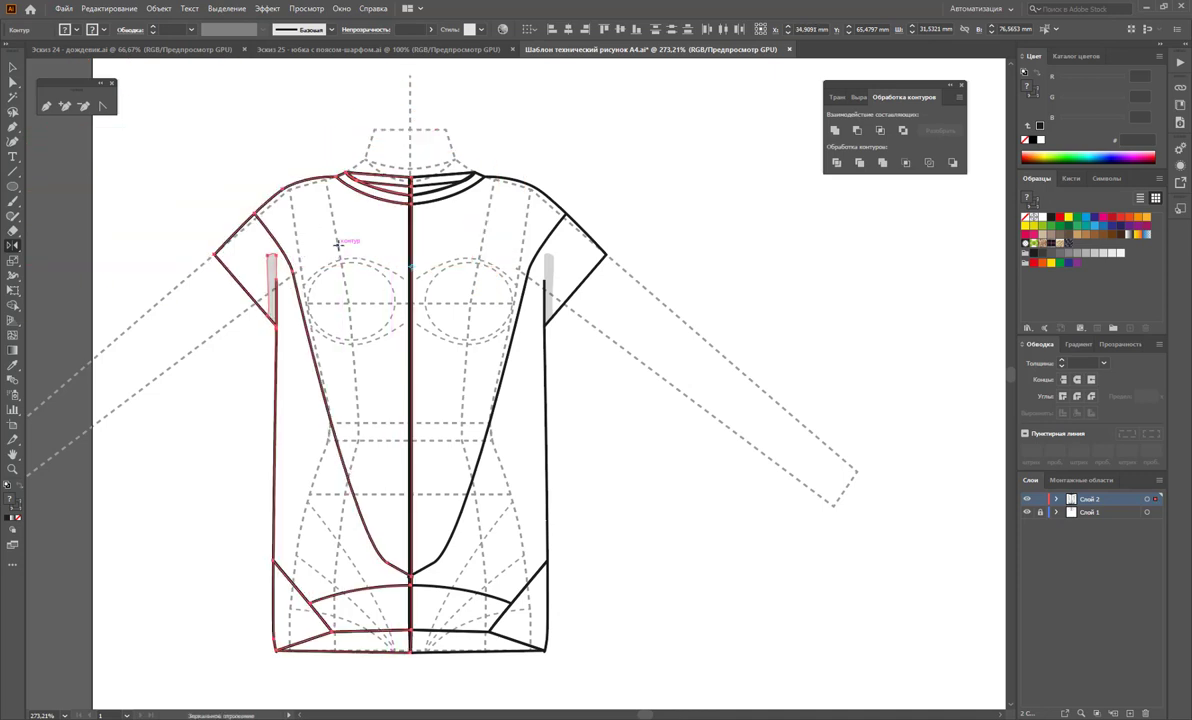
key(Left)
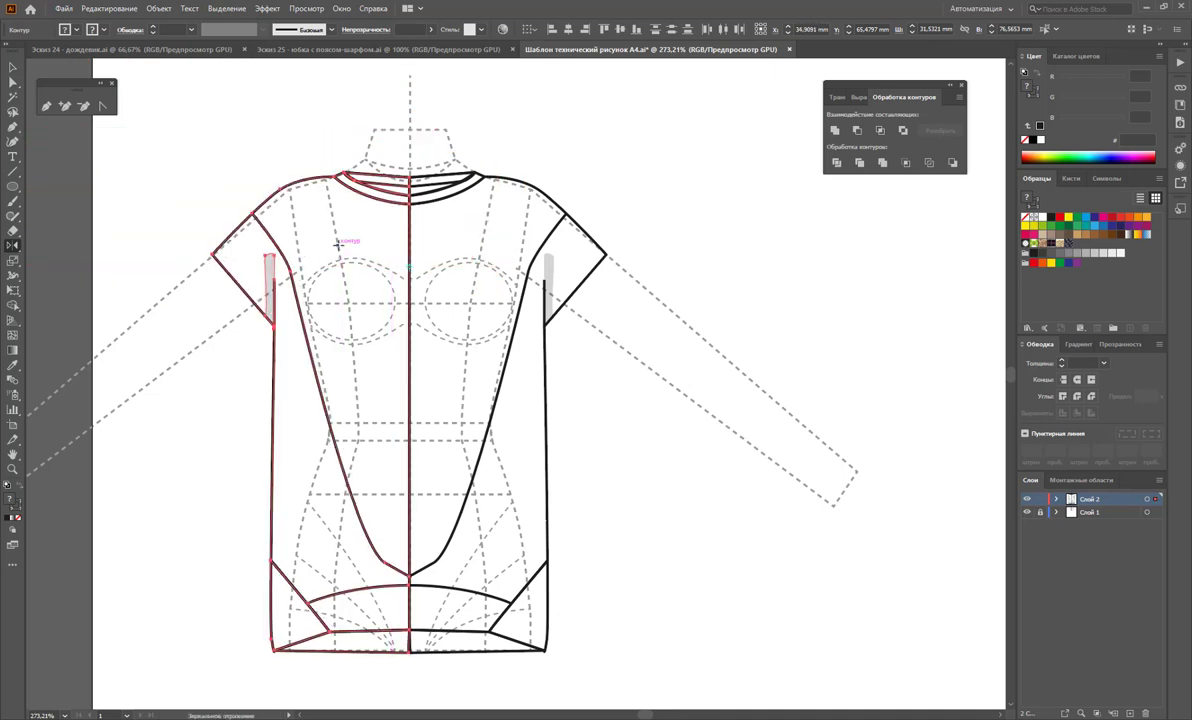
key(v)
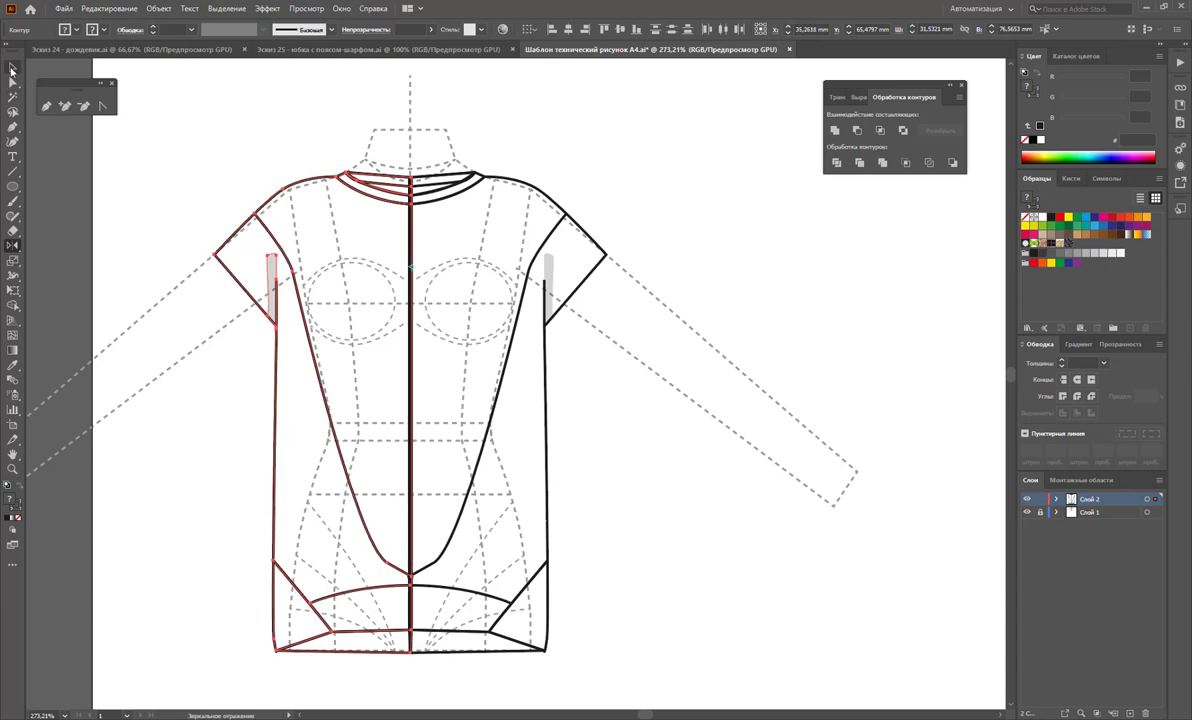
click(625, 393)
Step: Select both garment halves and send them backward in the stacking order
click(535, 200)
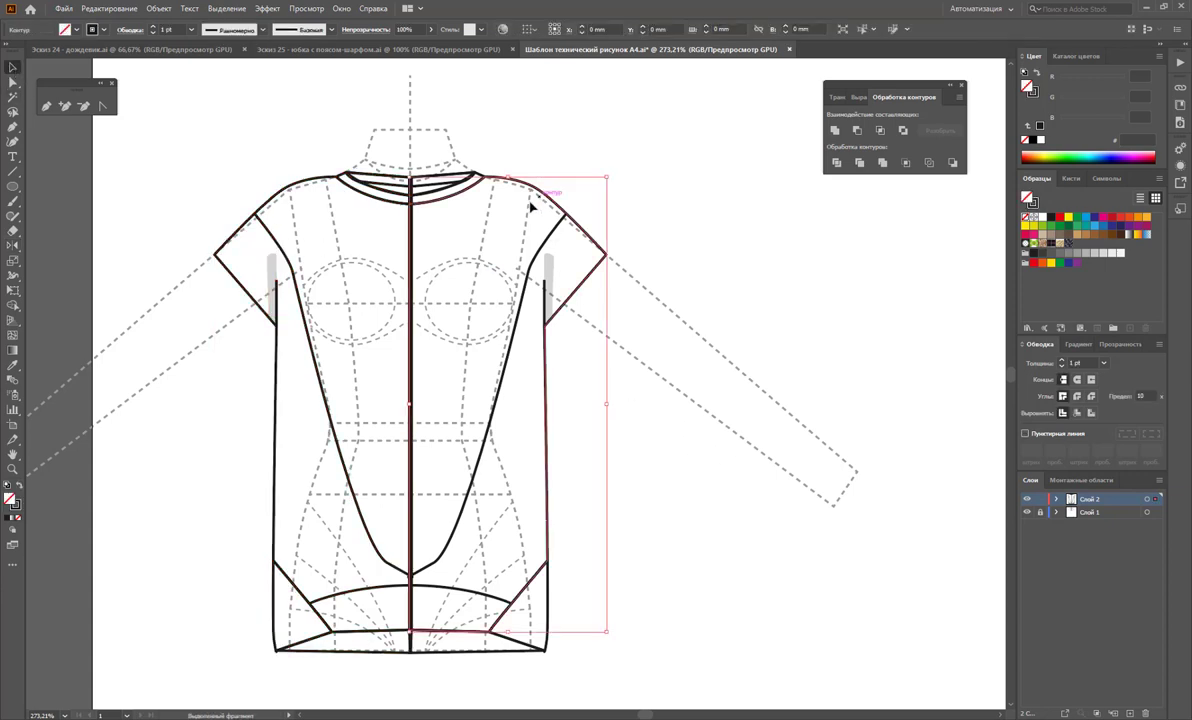
shift+click(381, 212)
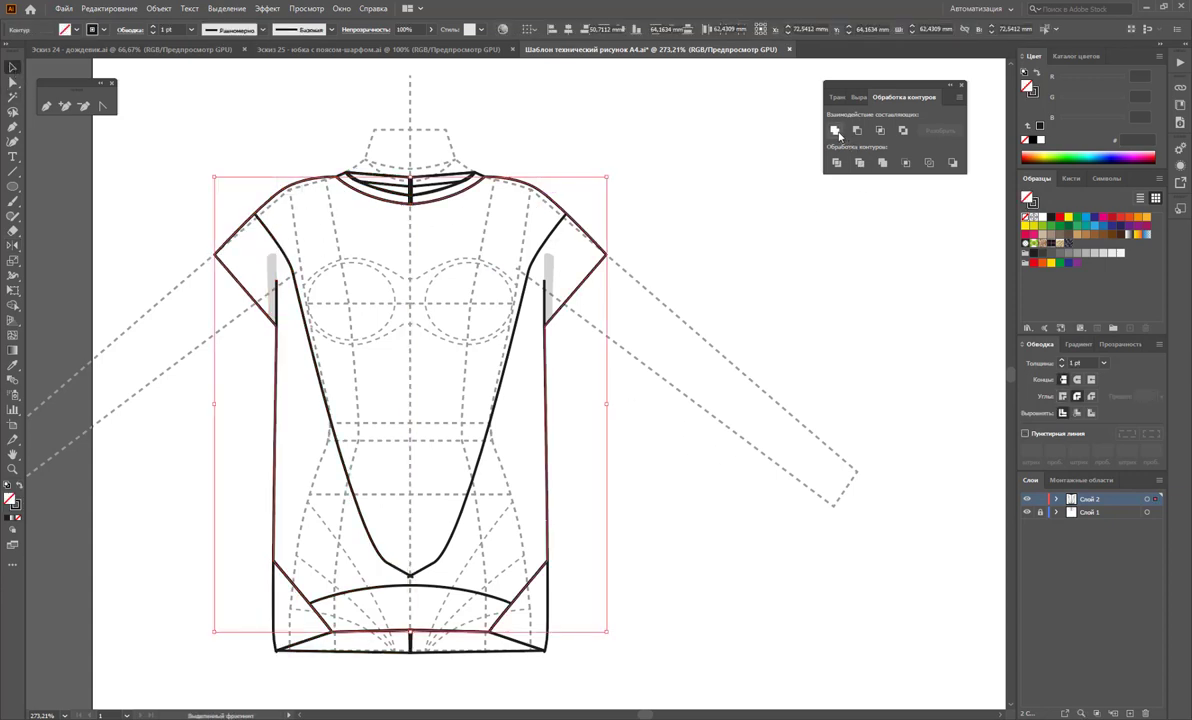
right_click(481, 270)
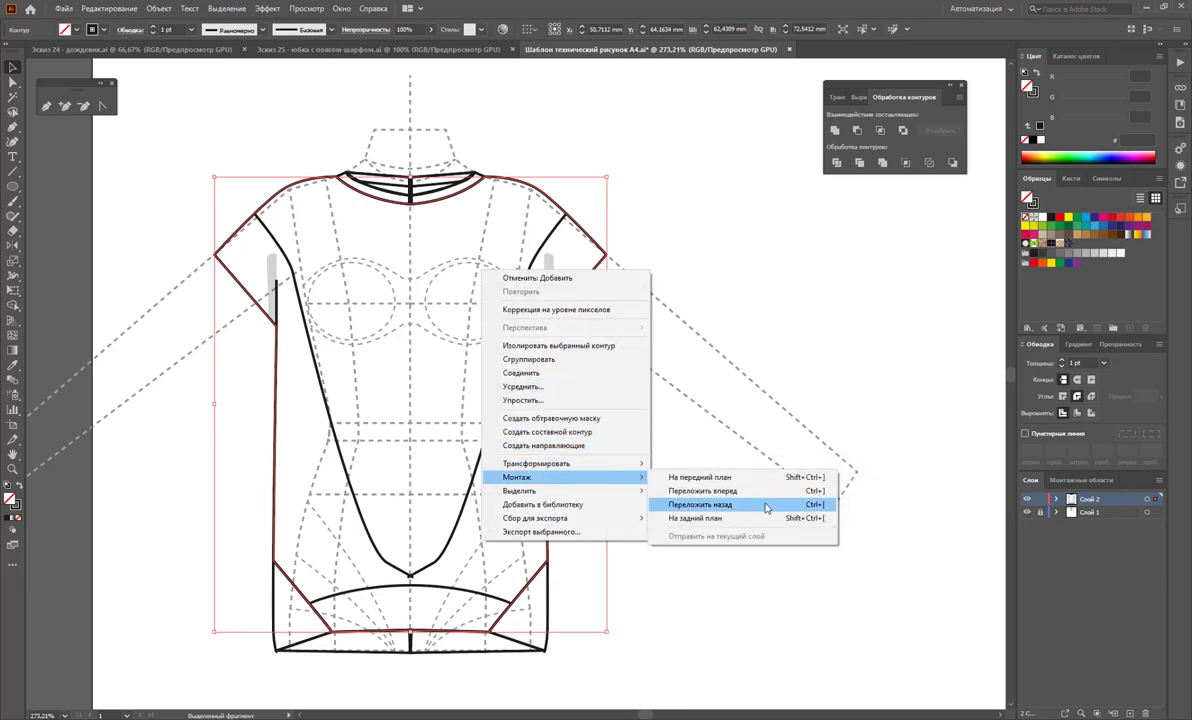
click(764, 519)
click(455, 664)
Step: Select the bottom object under the hem band, then check the collar and deselect
click(378, 636)
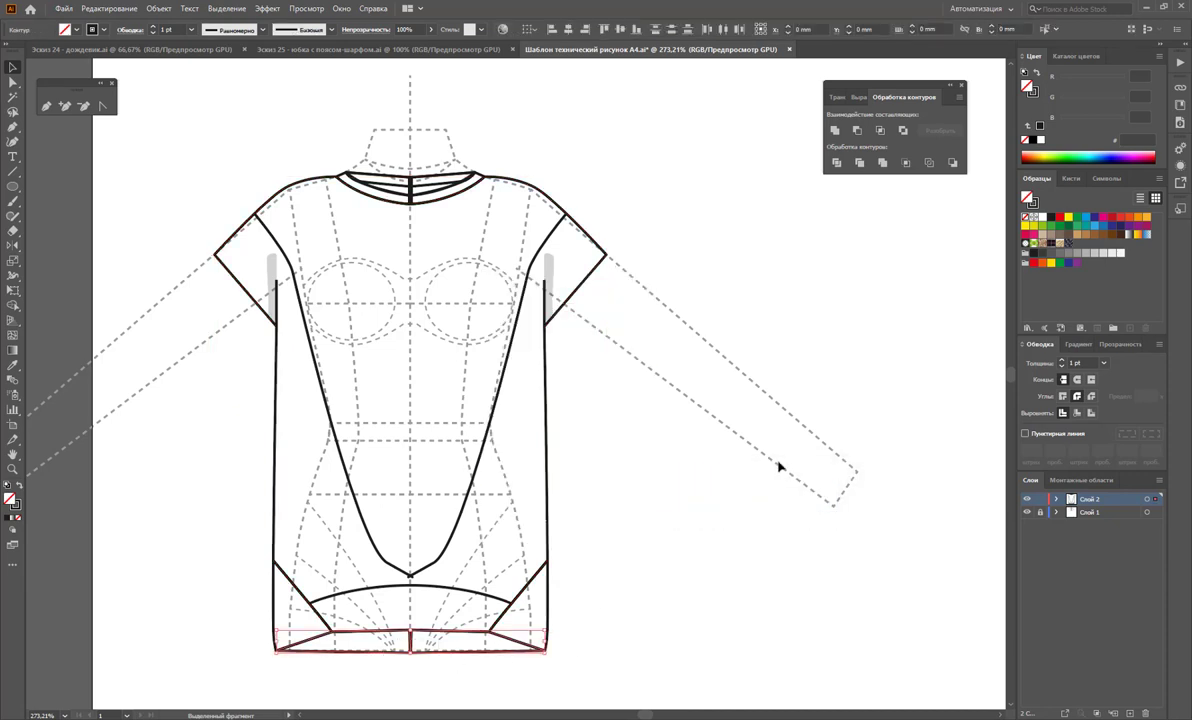
right_click(420, 652)
mouse_move(455, 594)
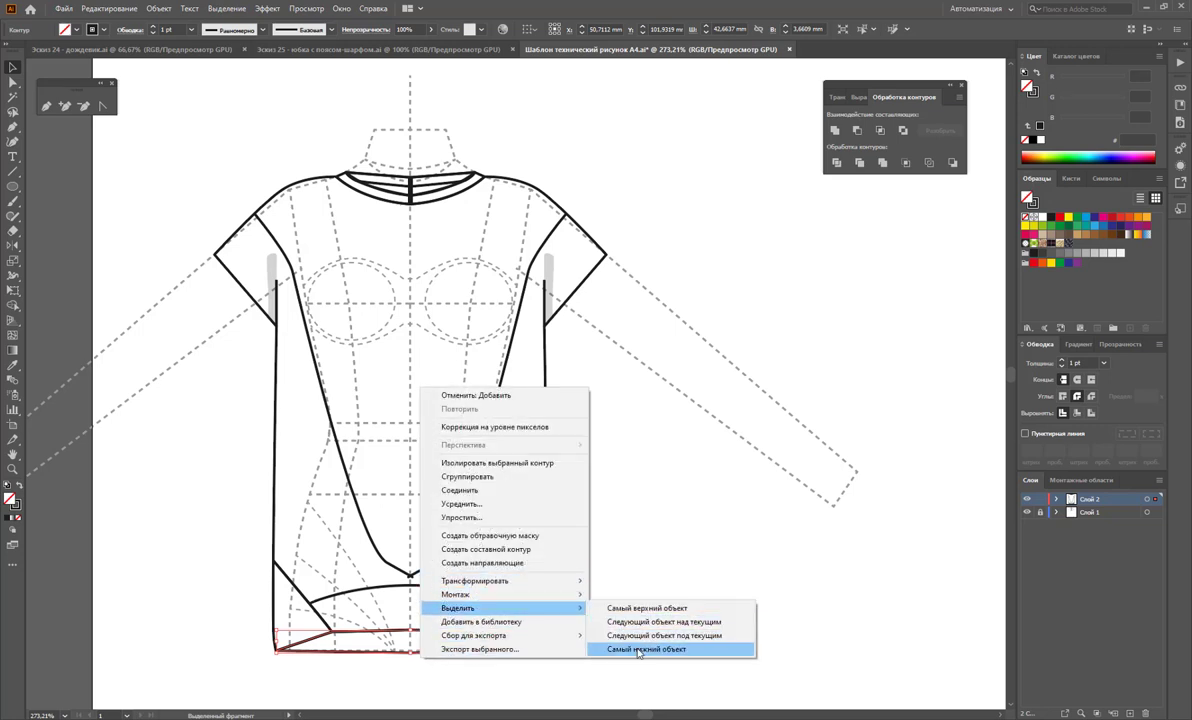
click(650, 650)
click(686, 632)
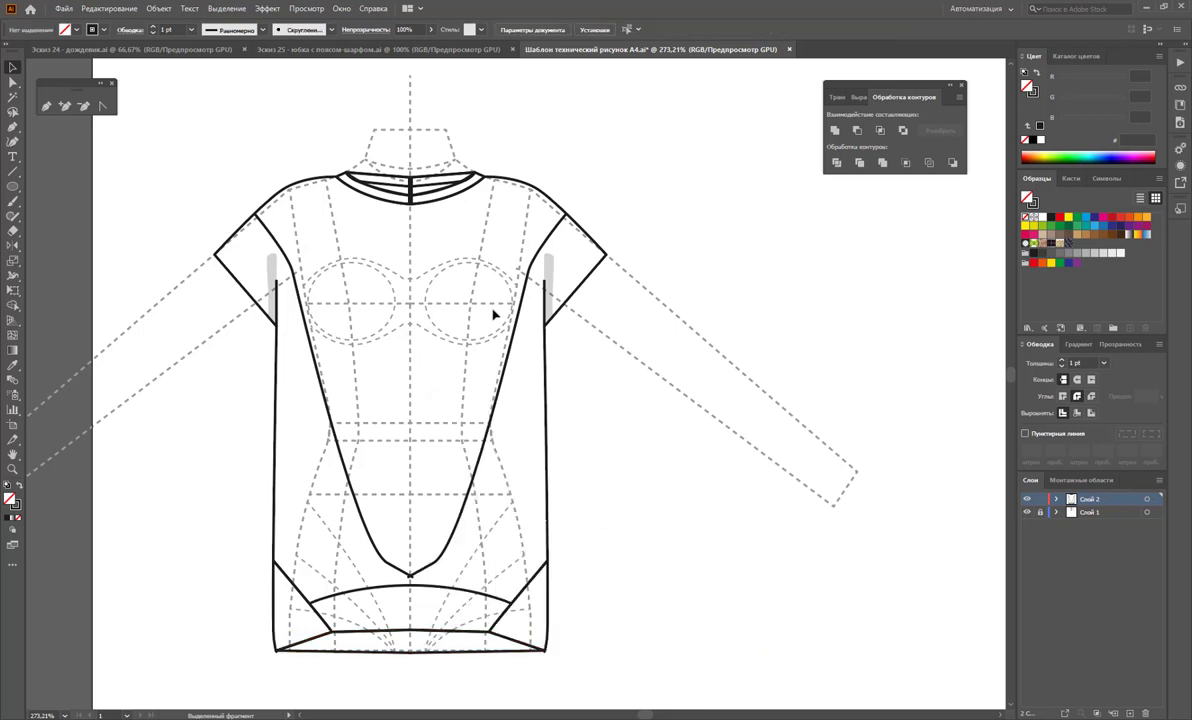
click(418, 184)
click(681, 151)
Step: Select the left and right collar pieces and Unite them with Pathfinder
click(401, 180)
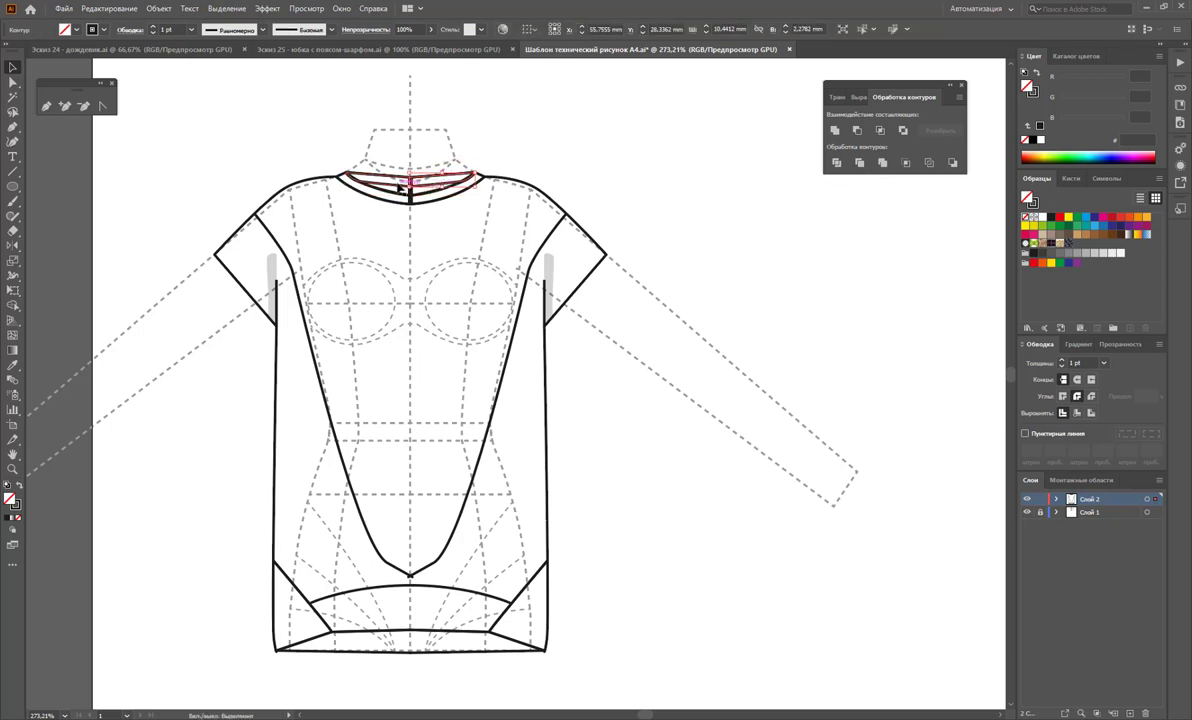
click(668, 160)
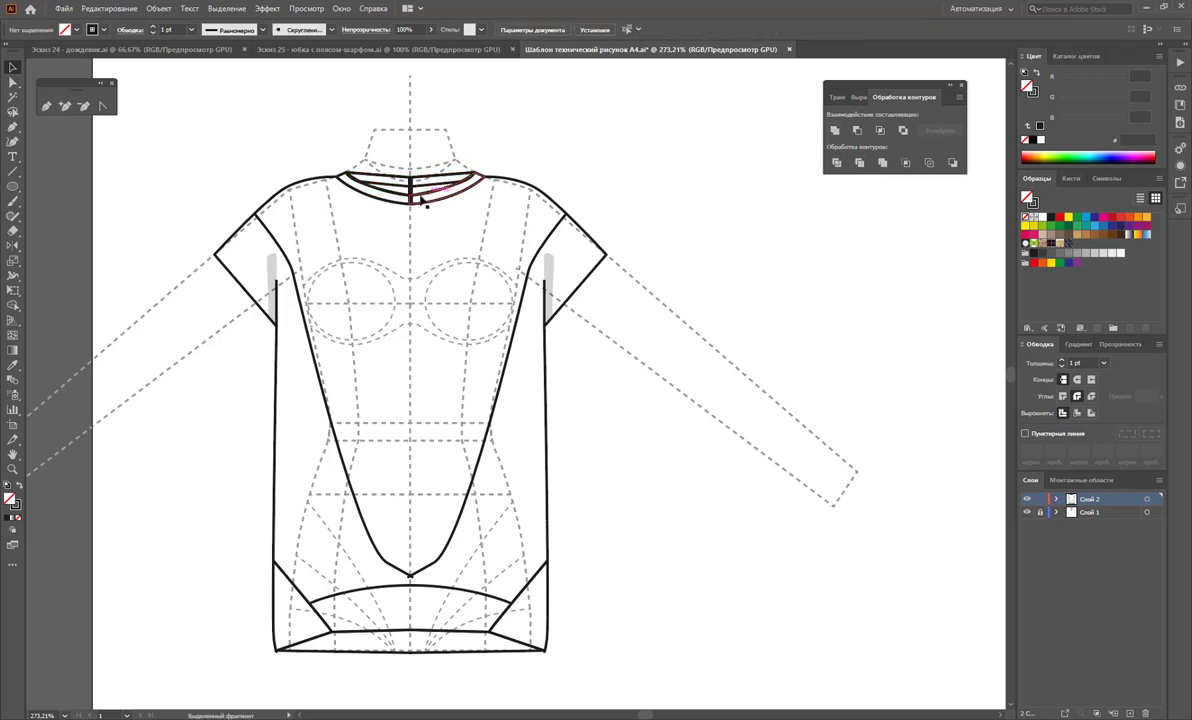
click(404, 185)
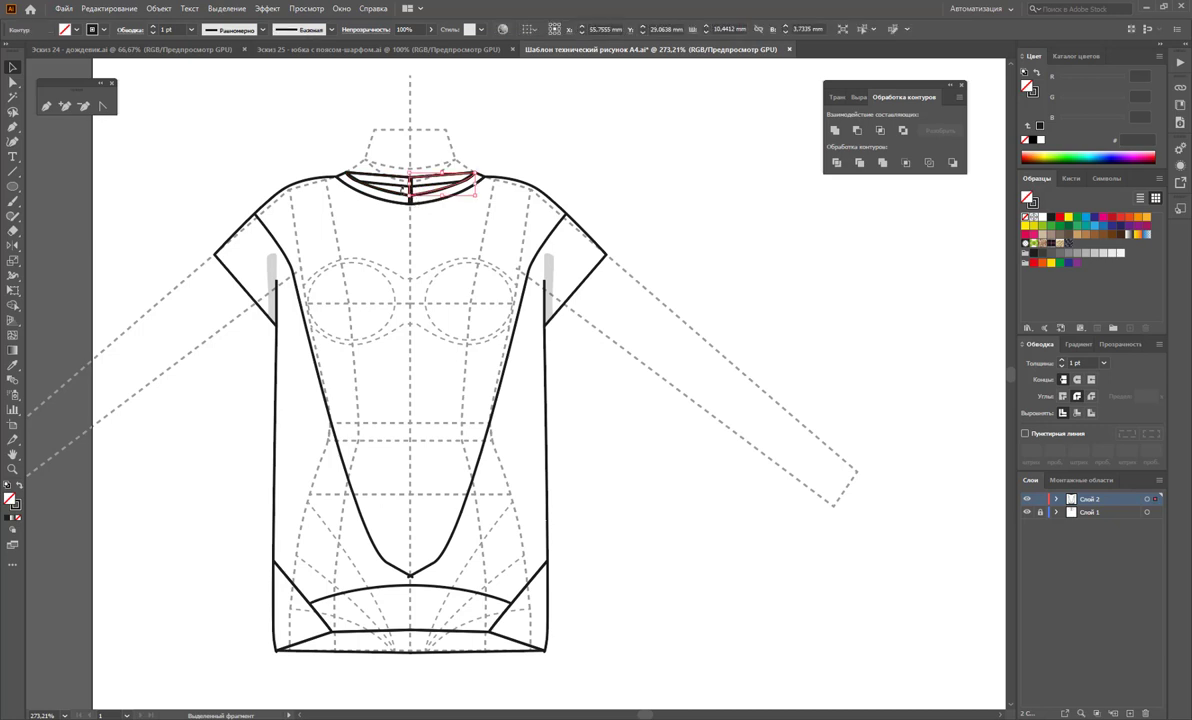
shift+click(399, 182)
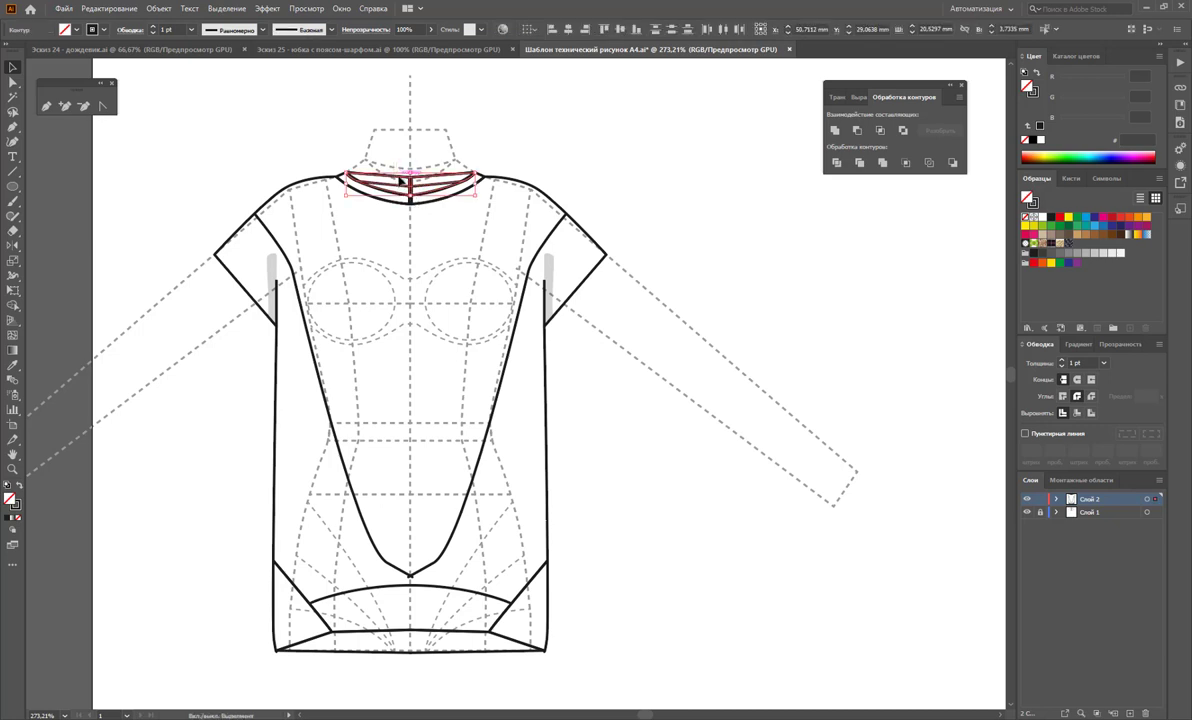
click(625, 167)
click(408, 202)
shift+click(365, 189)
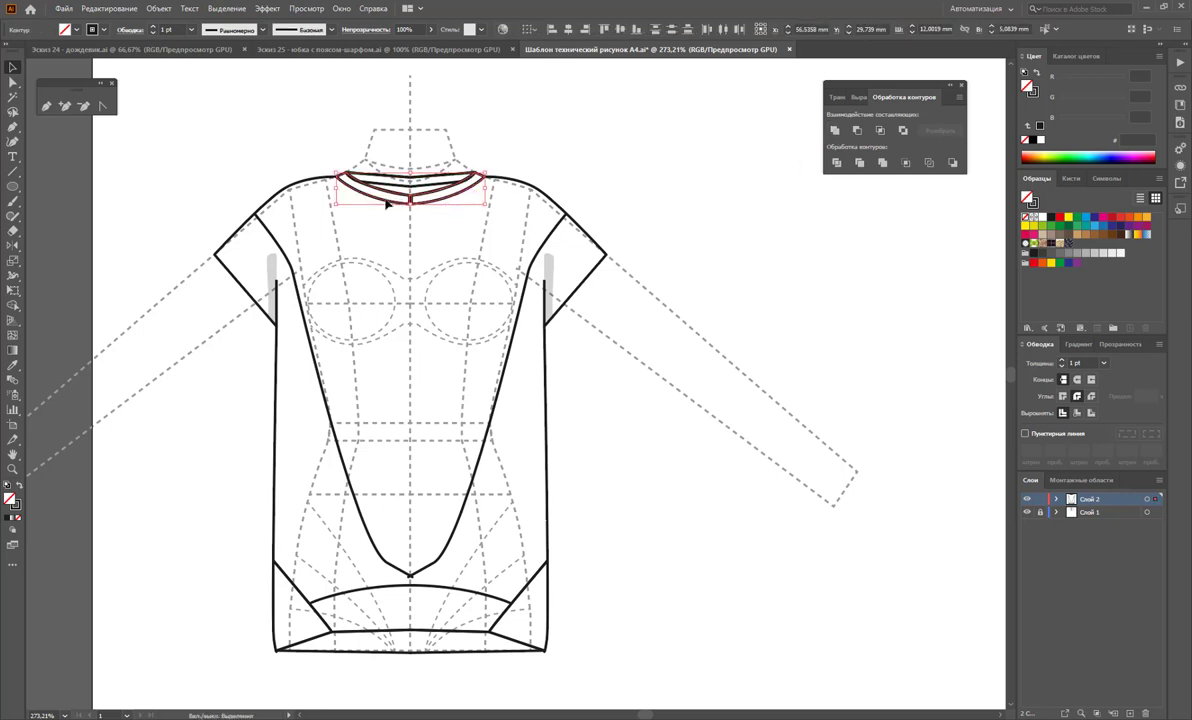
click(836, 132)
click(694, 193)
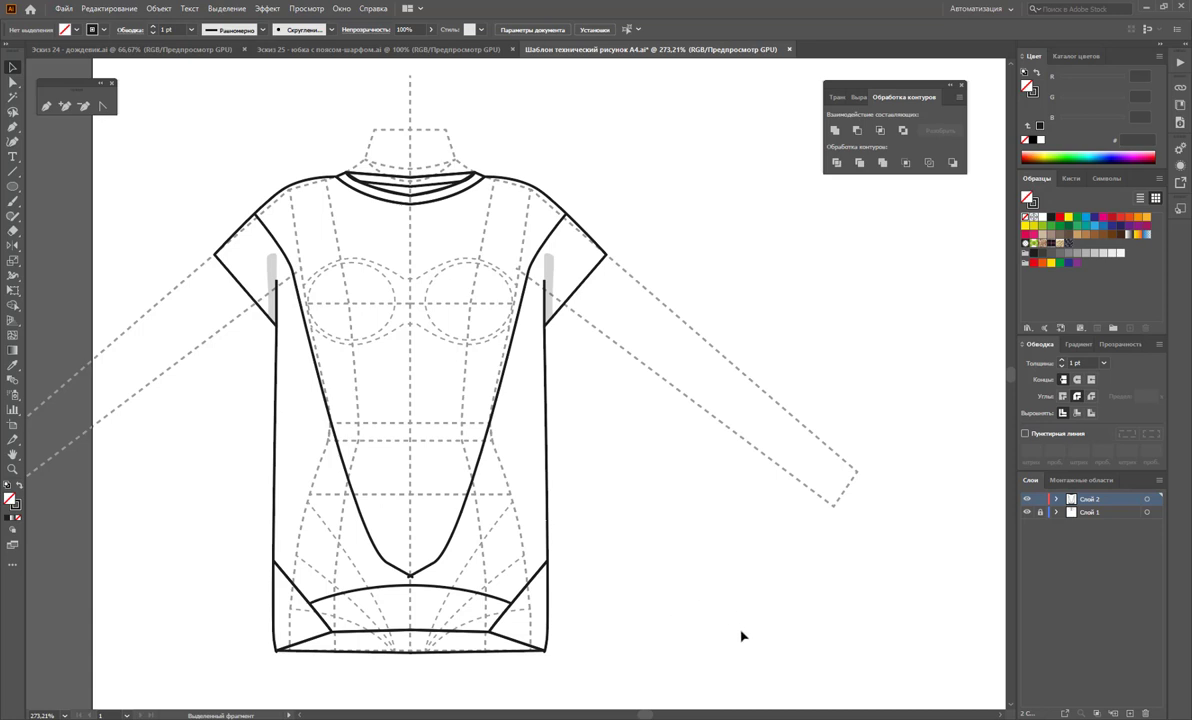
Step: Select all the garment outlines and give them a white fill
drag(744, 609, 194, 181)
click(514, 161)
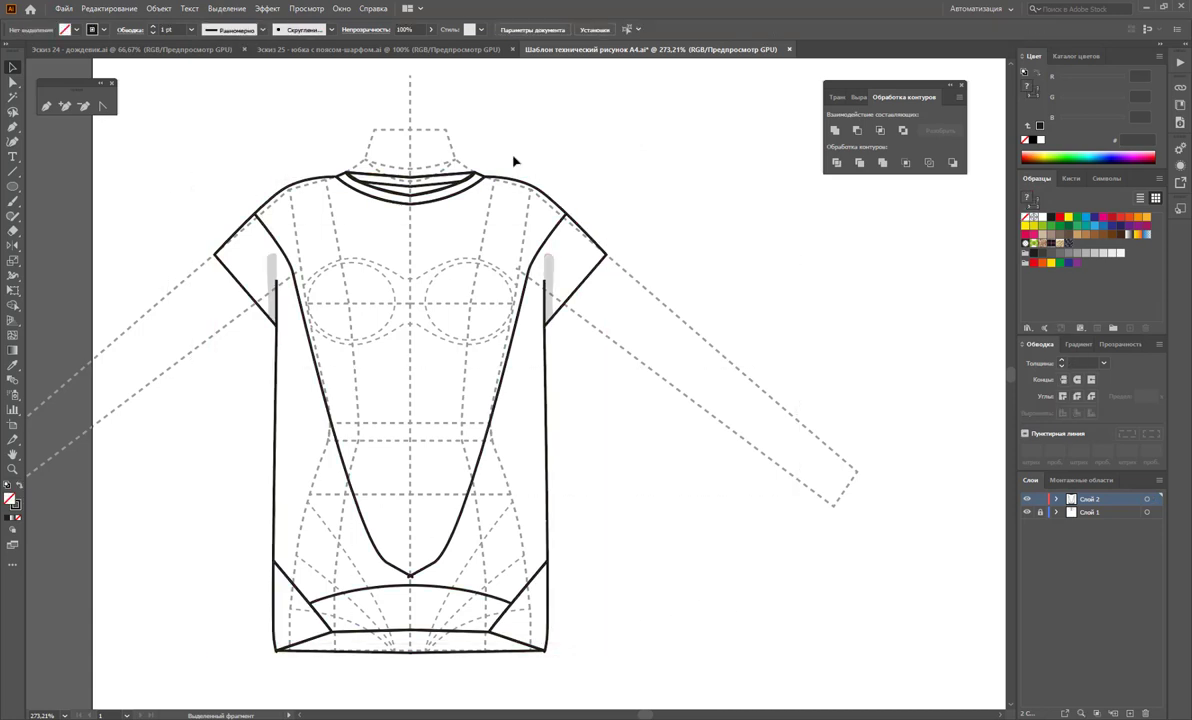
drag(639, 192, 426, 74)
click(404, 287)
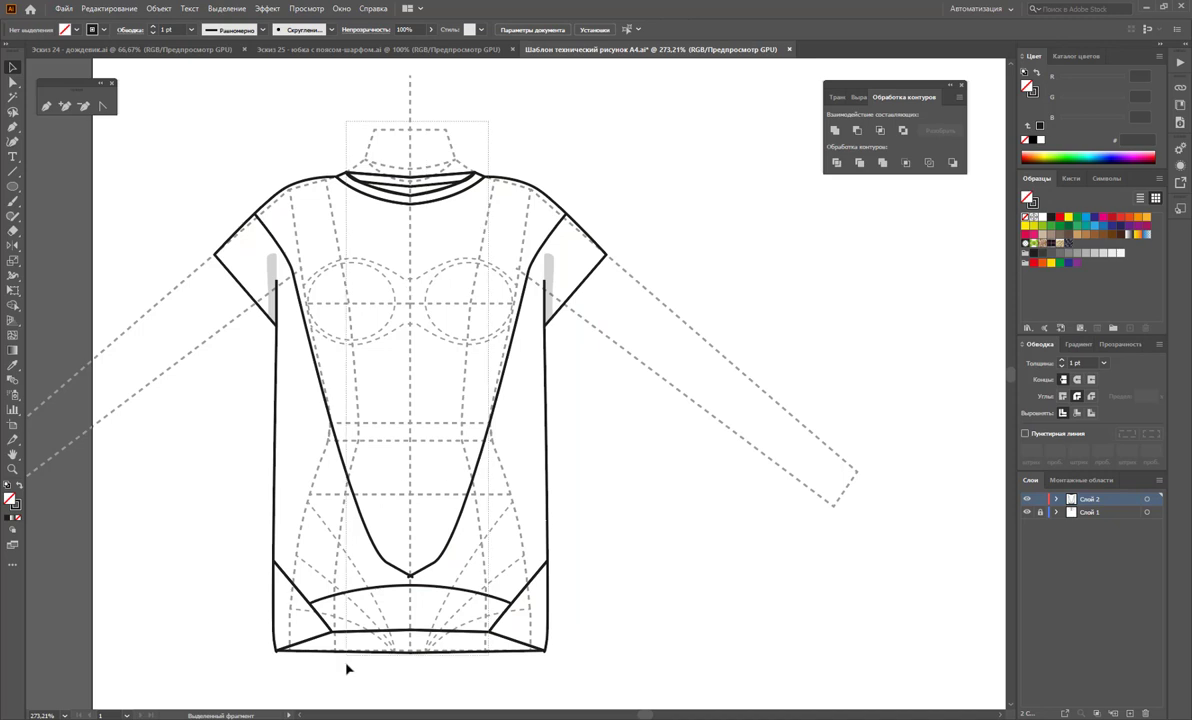
click(385, 638)
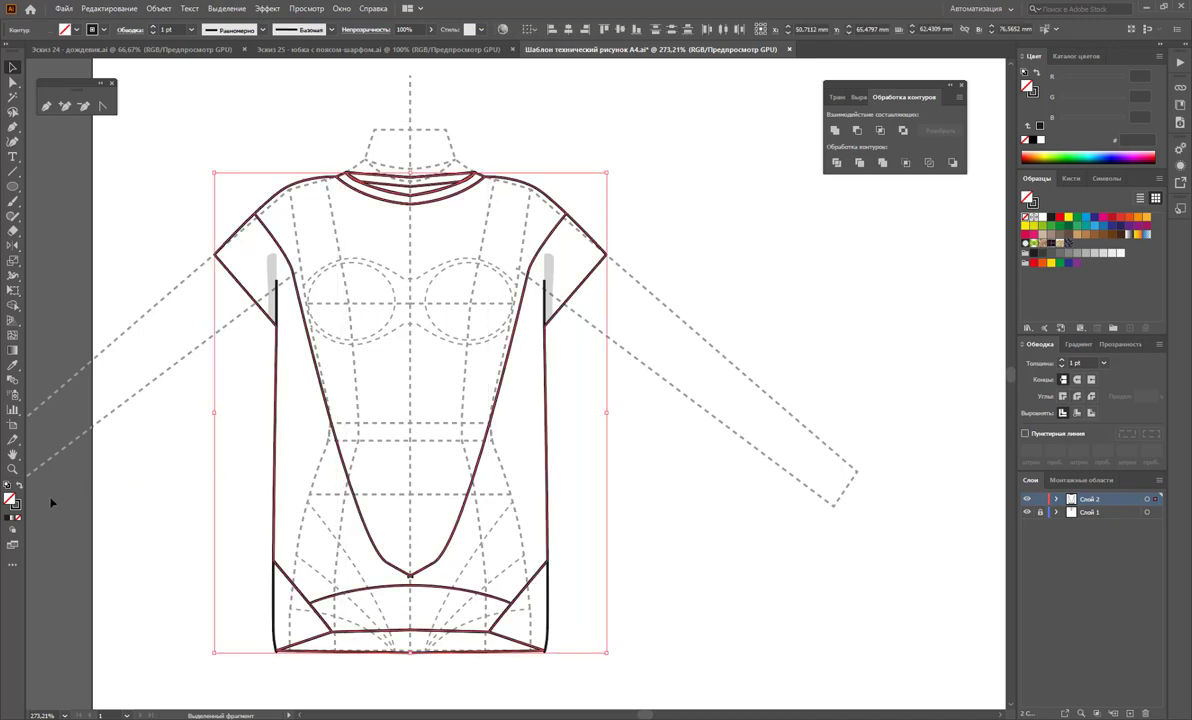
key(d)
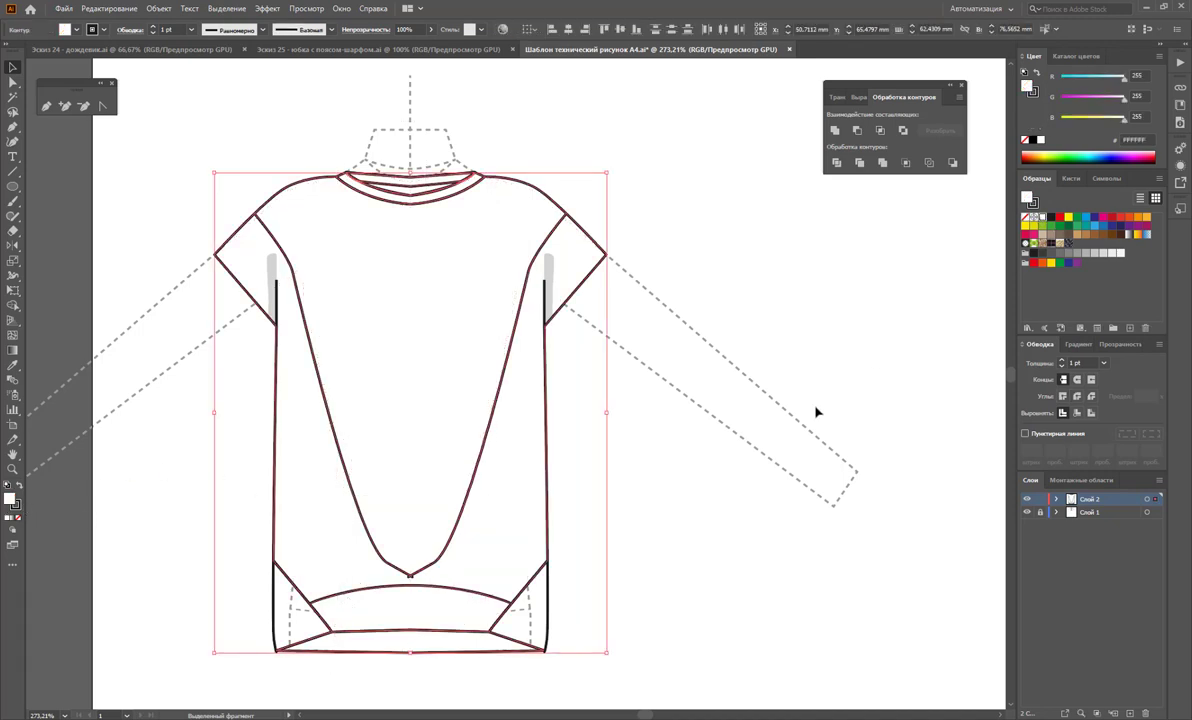
click(816, 411)
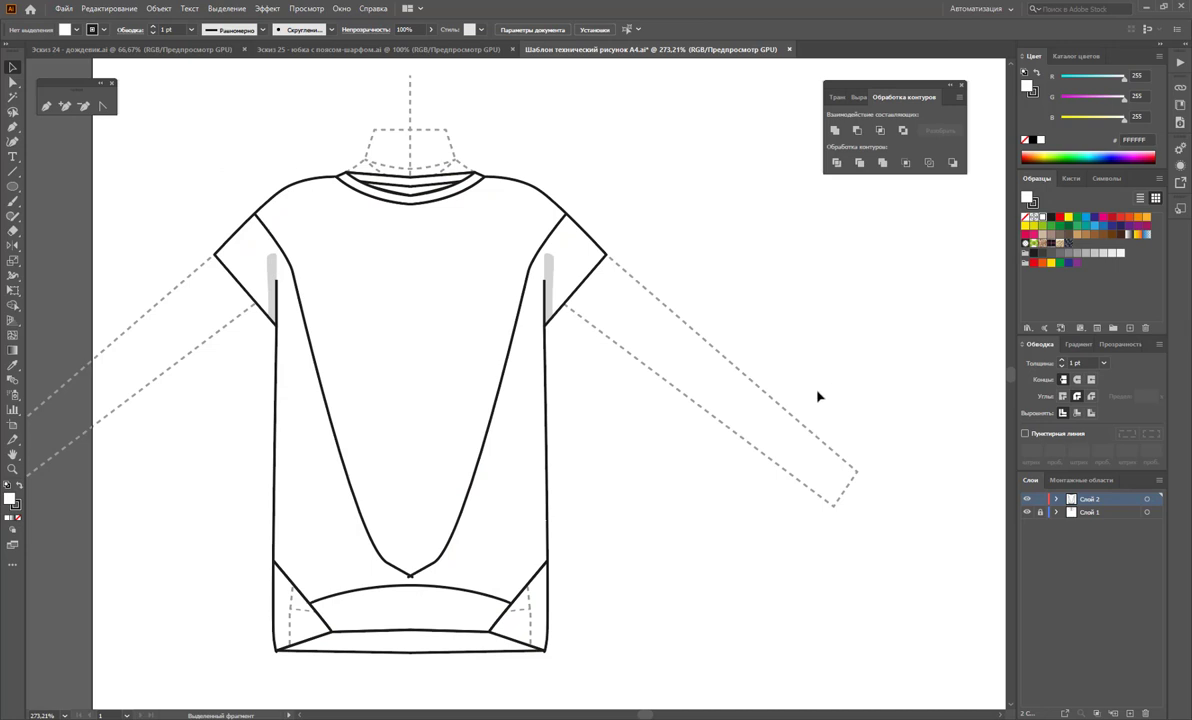
Step: Fill the bottom hem band with a light grey swatch, then check the left and right hem triangles
click(434, 647)
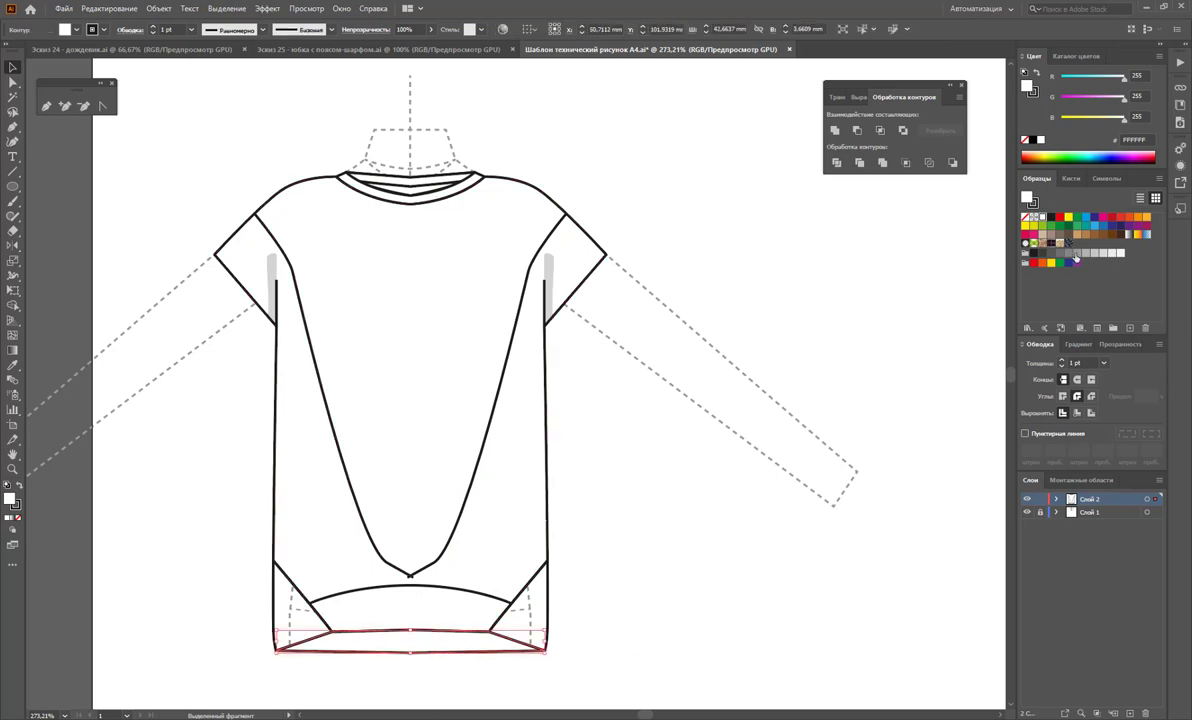
click(1119, 255)
click(845, 551)
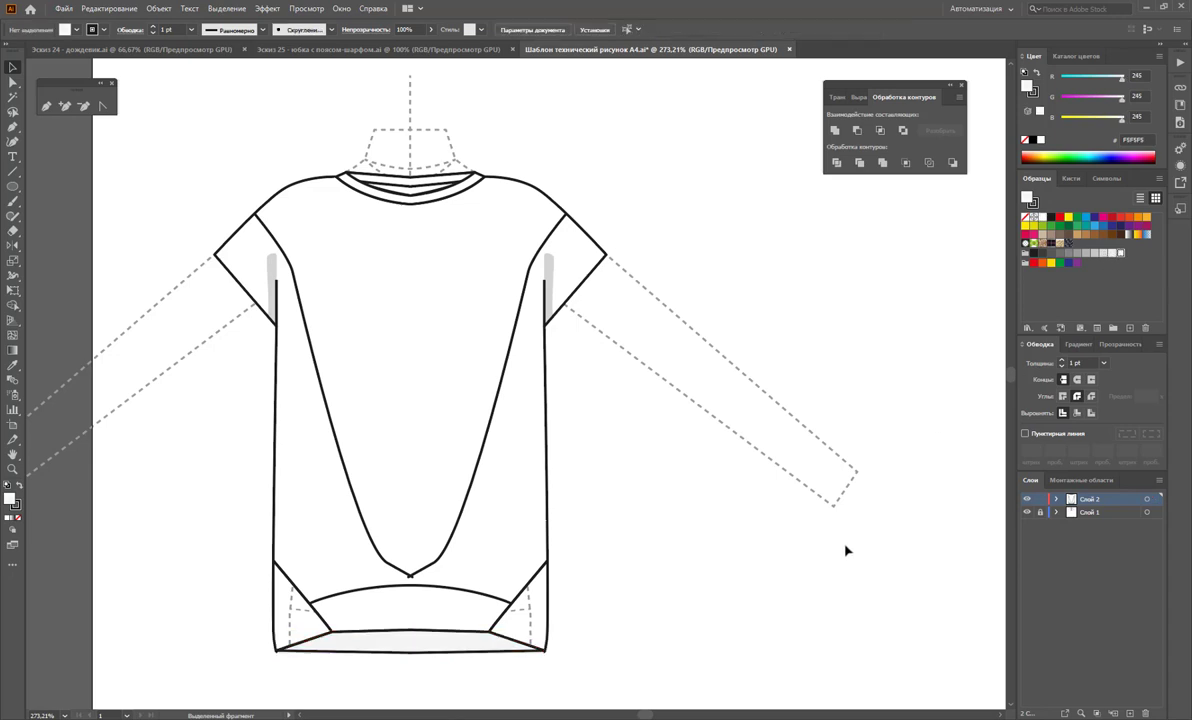
click(386, 645)
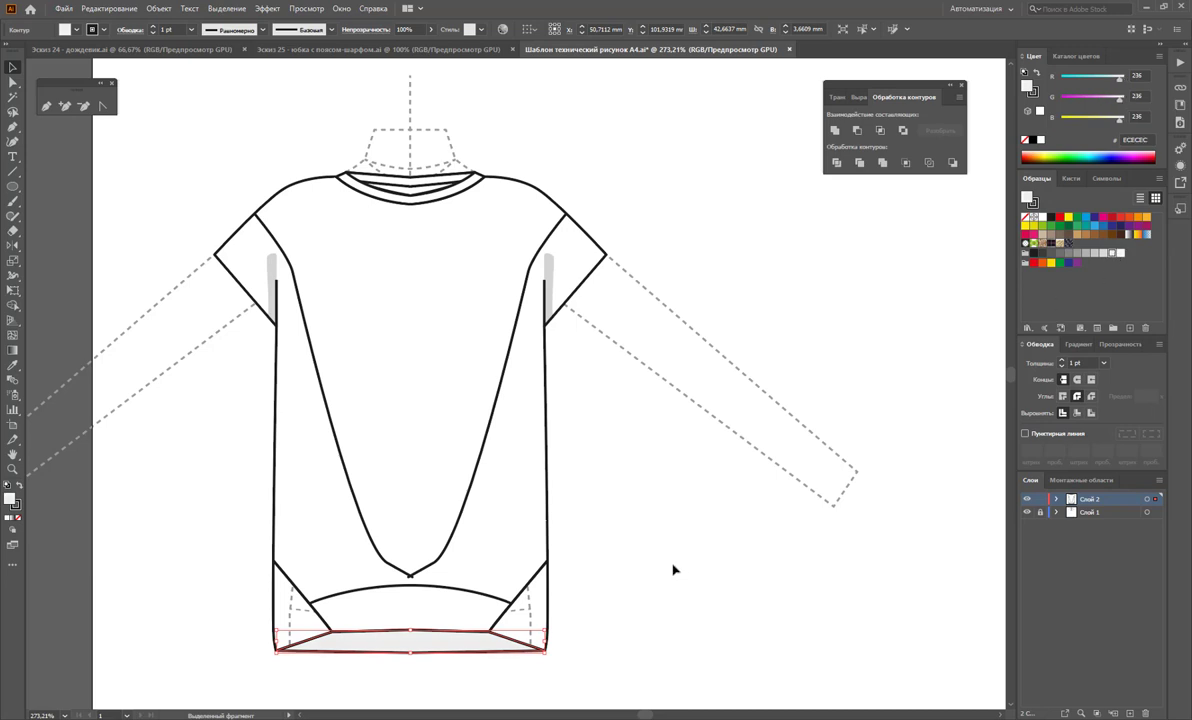
drag(560, 565, 510, 600)
drag(240, 597, 284, 634)
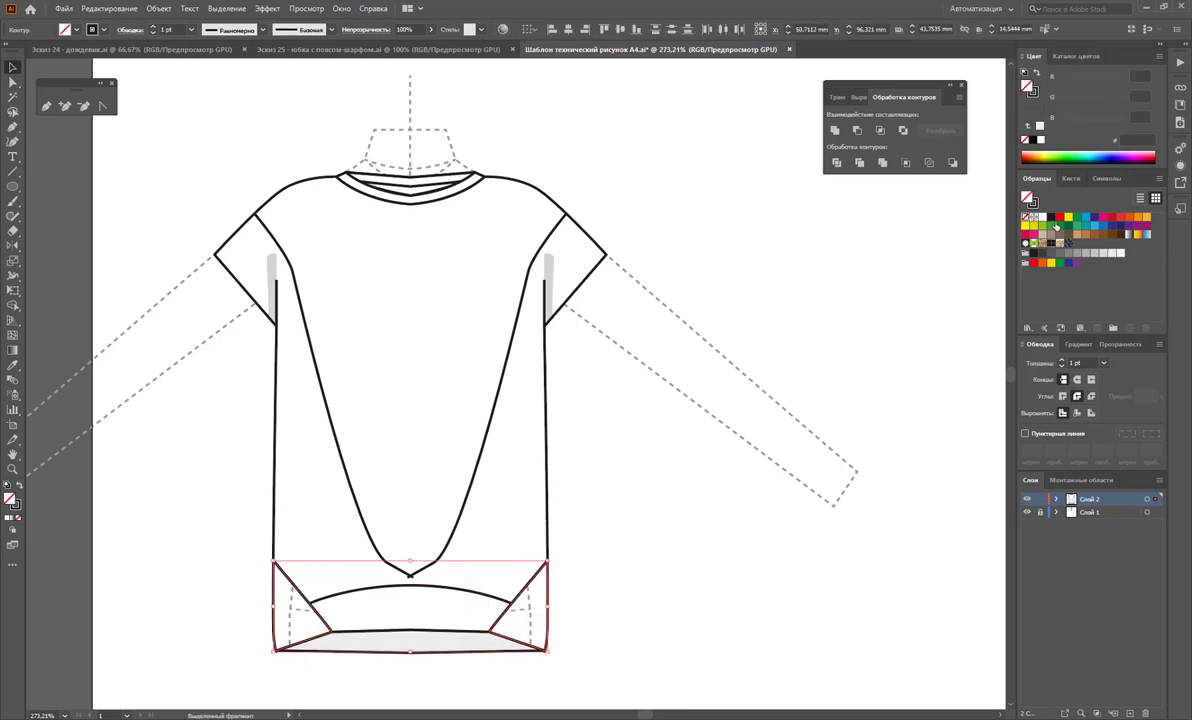
click(702, 460)
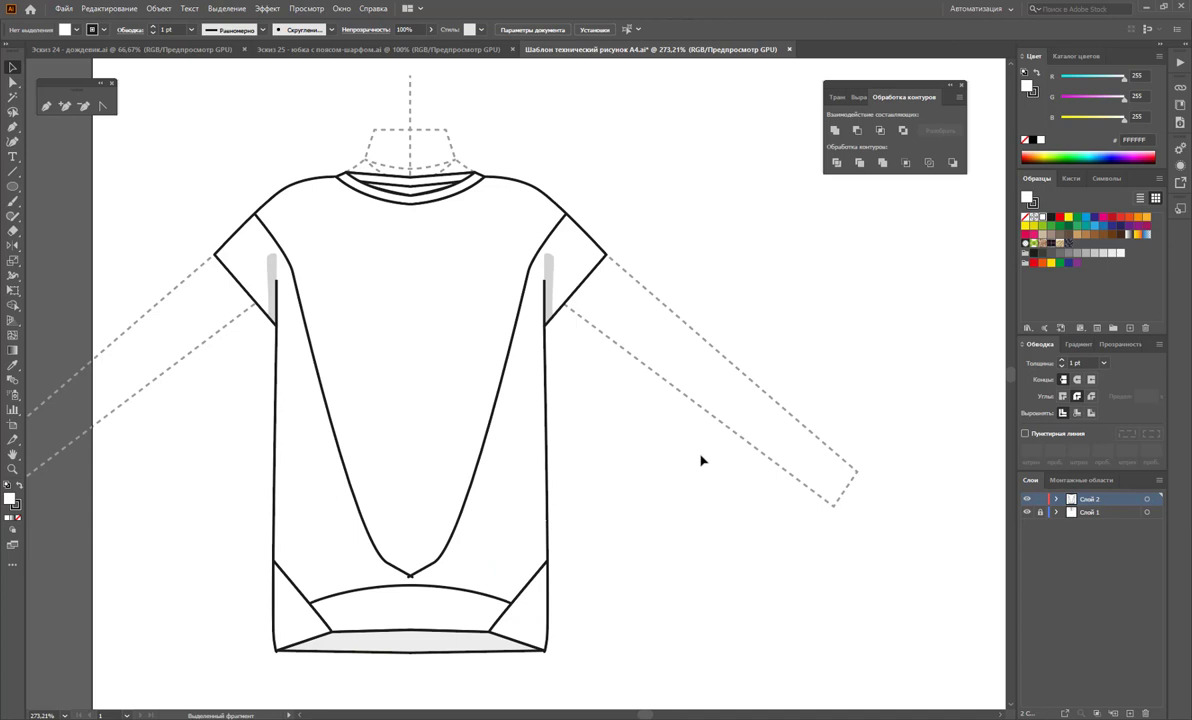
Step: Zoom in on the lower front and hem
click(45, 105)
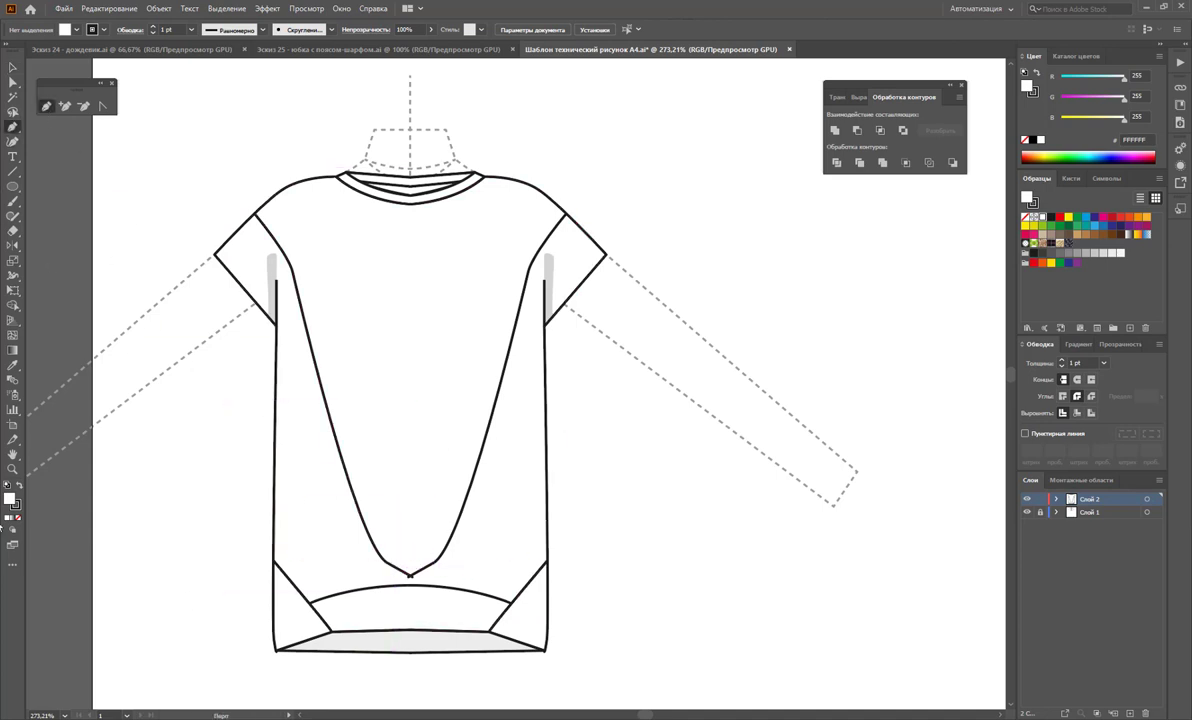
click(12, 469)
mouse_move(380, 505)
mouse_down()
mouse_move(447, 476)
mouse_move(366, 429)
mouse_up()
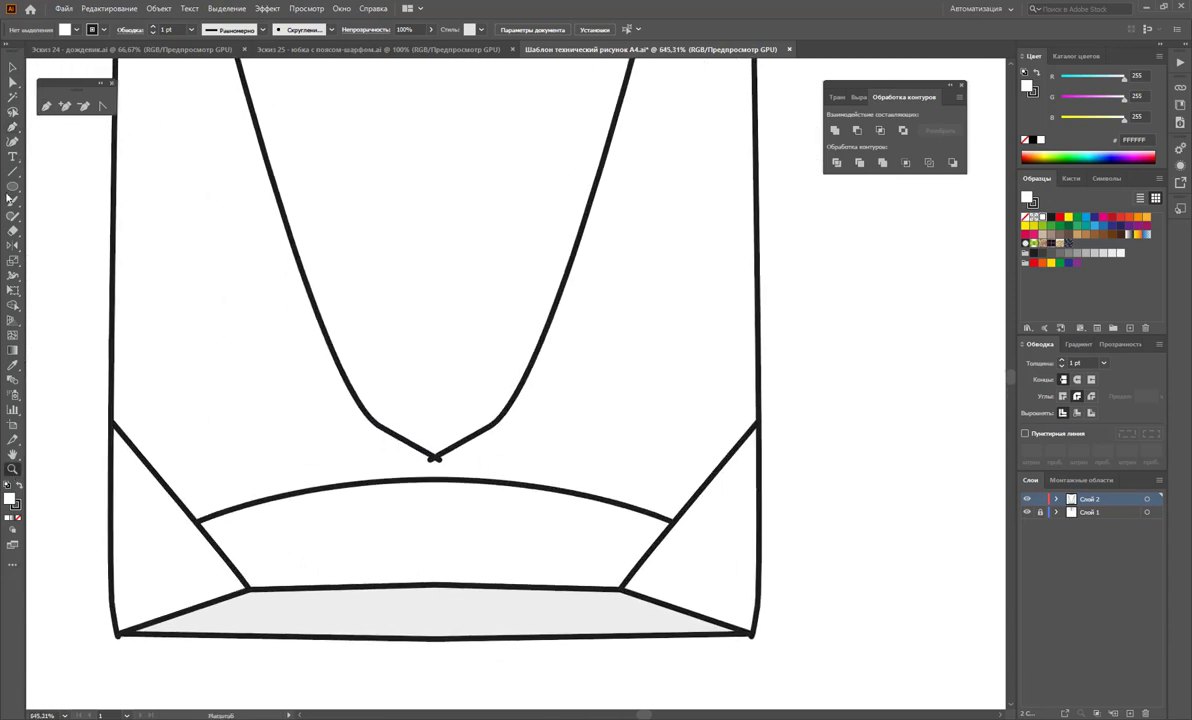
click(51, 107)
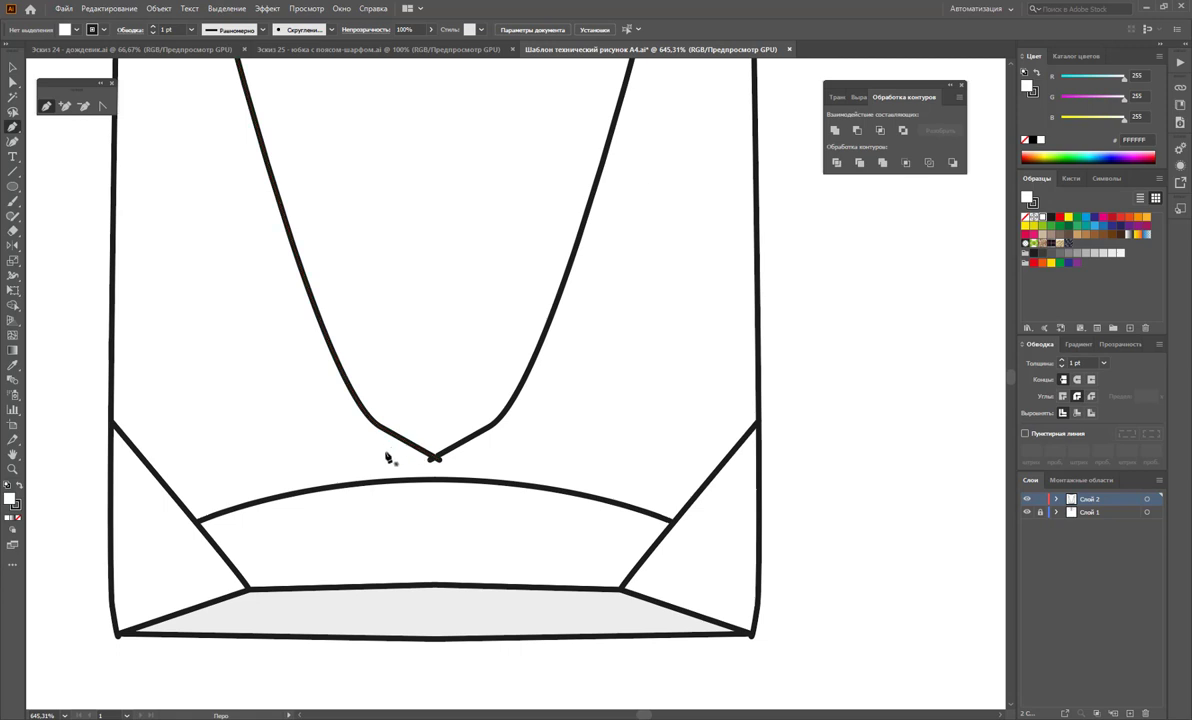
Step: Draw a closed, tilted four-corner knot square at the V drape's tip
click(432, 457)
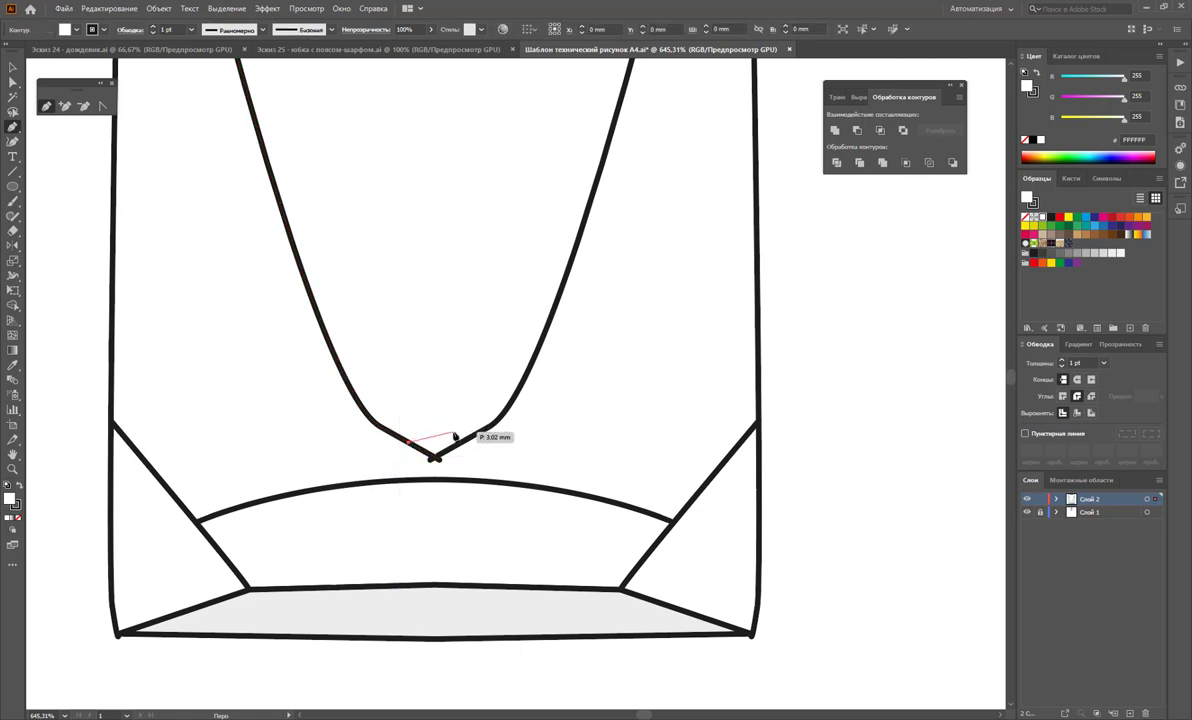
click(455, 434)
click(462, 467)
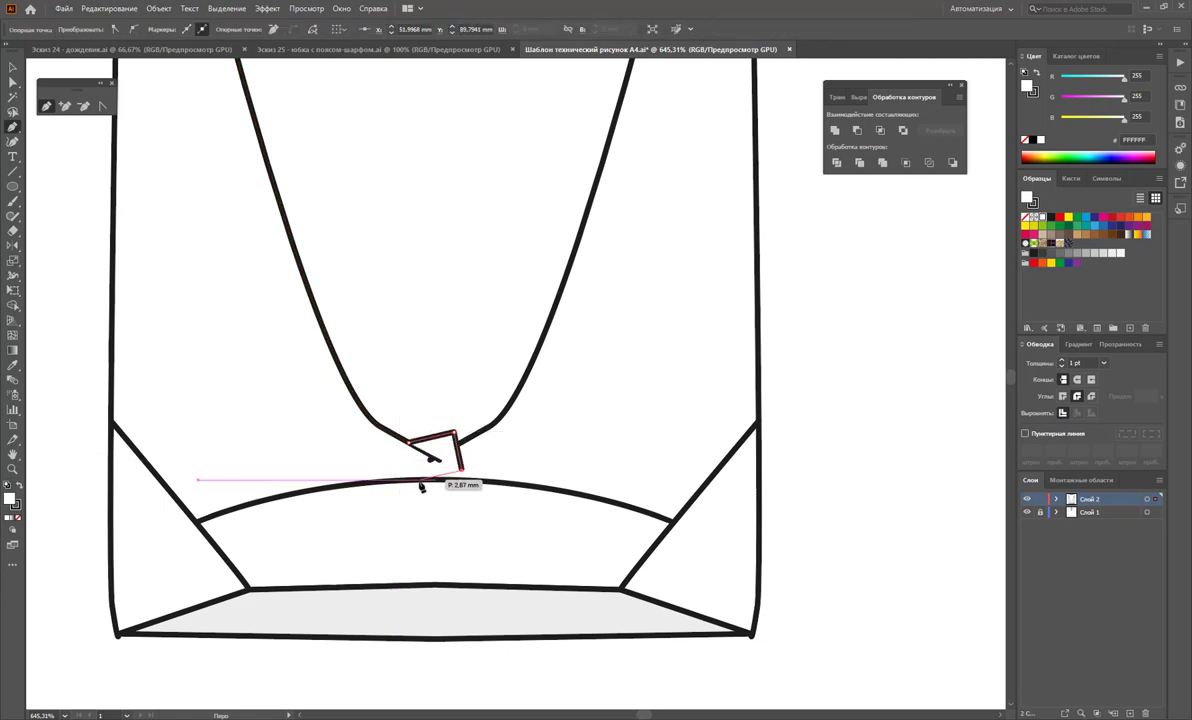
click(419, 479)
click(409, 441)
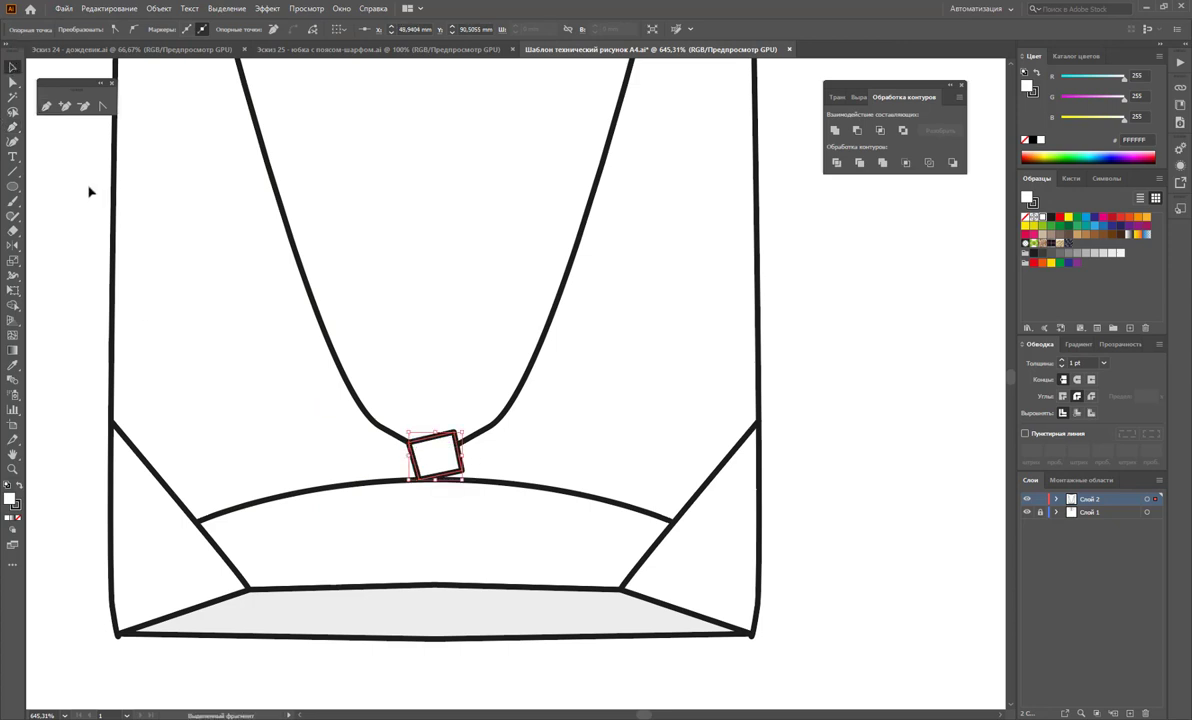
key(ctrl+shift+a)
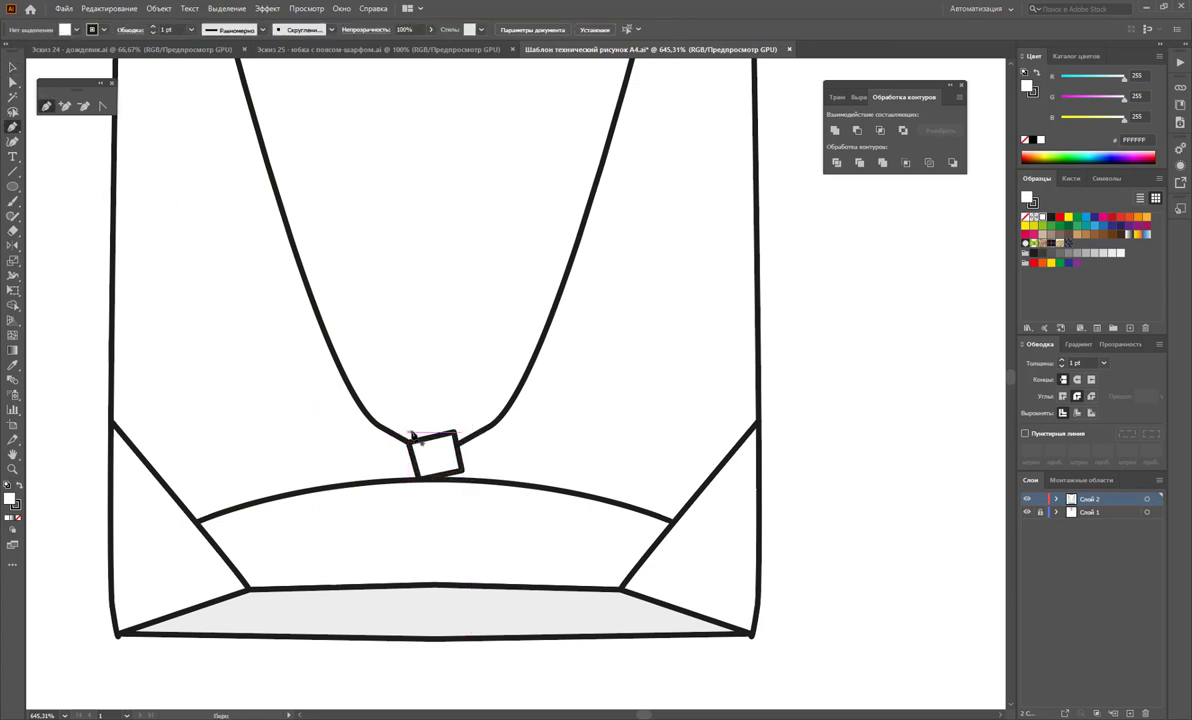
Step: Draw a line along the knot square's top edge and sketch a stroke from its top-left corner
click(411, 437)
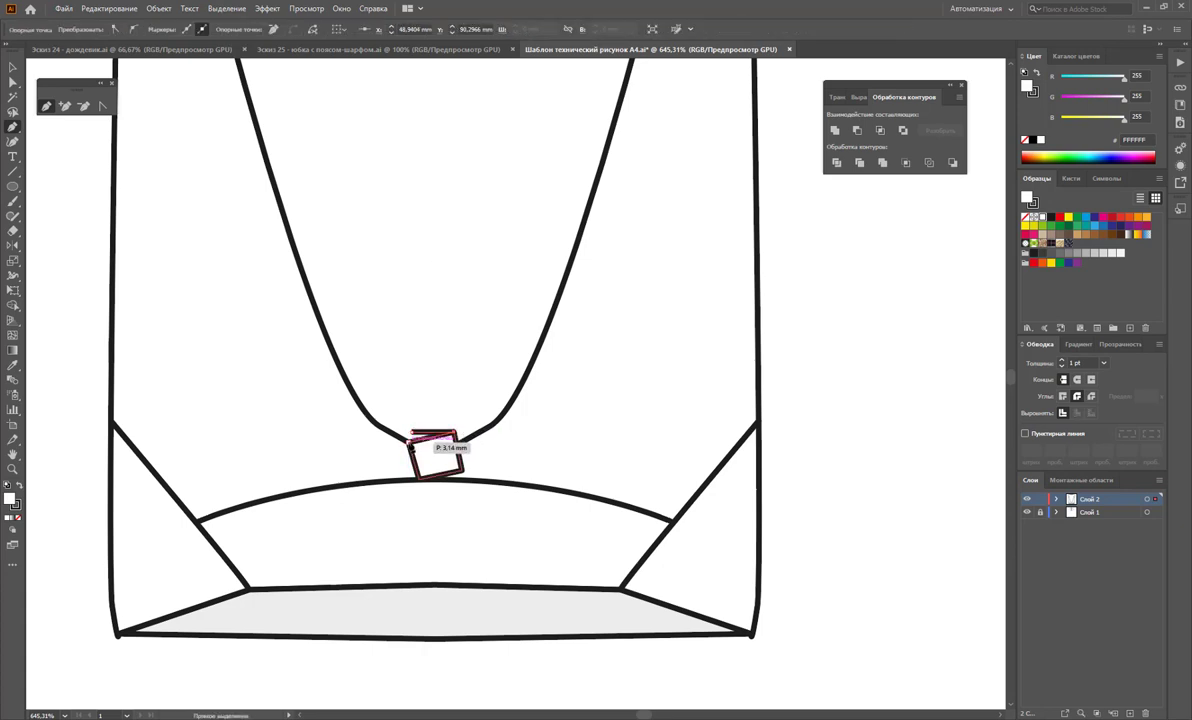
click(456, 433)
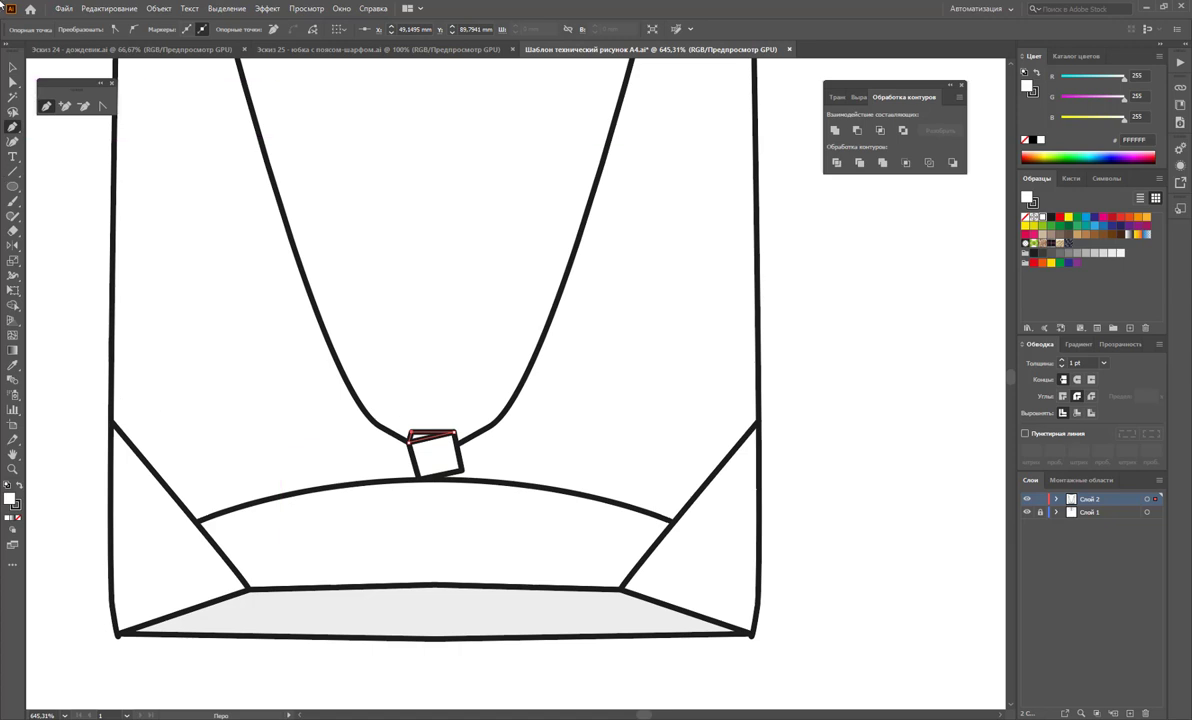
click(12, 66)
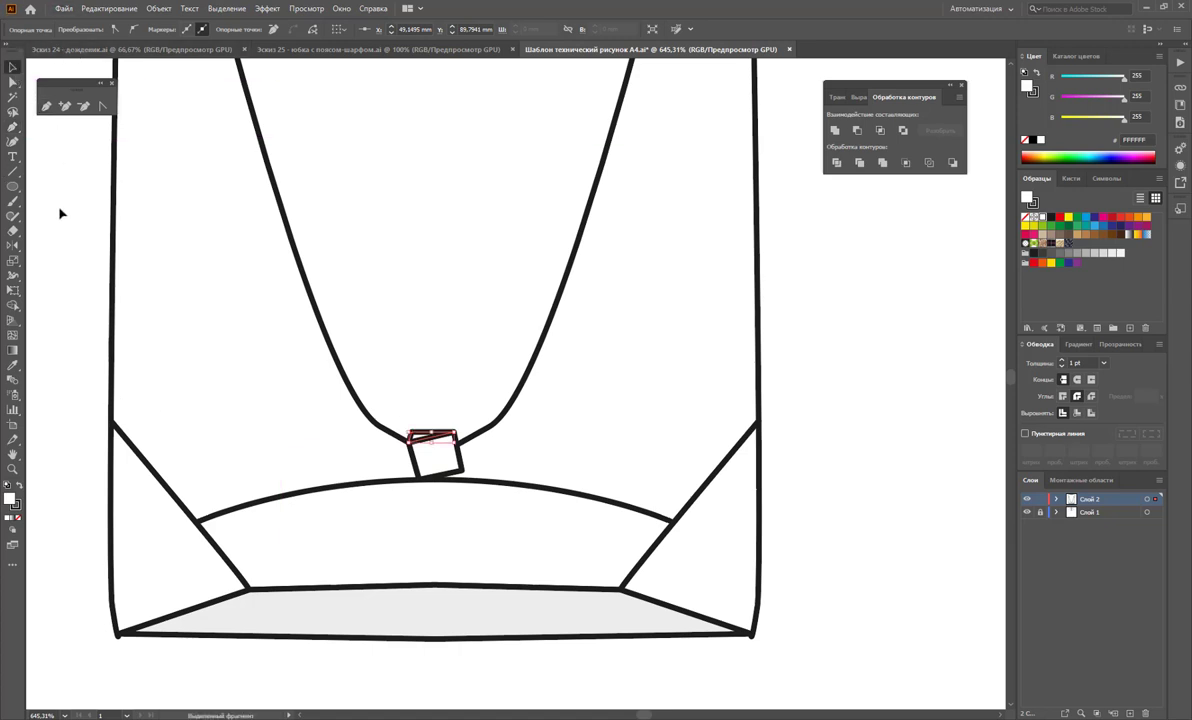
click(60, 213)
click(46, 106)
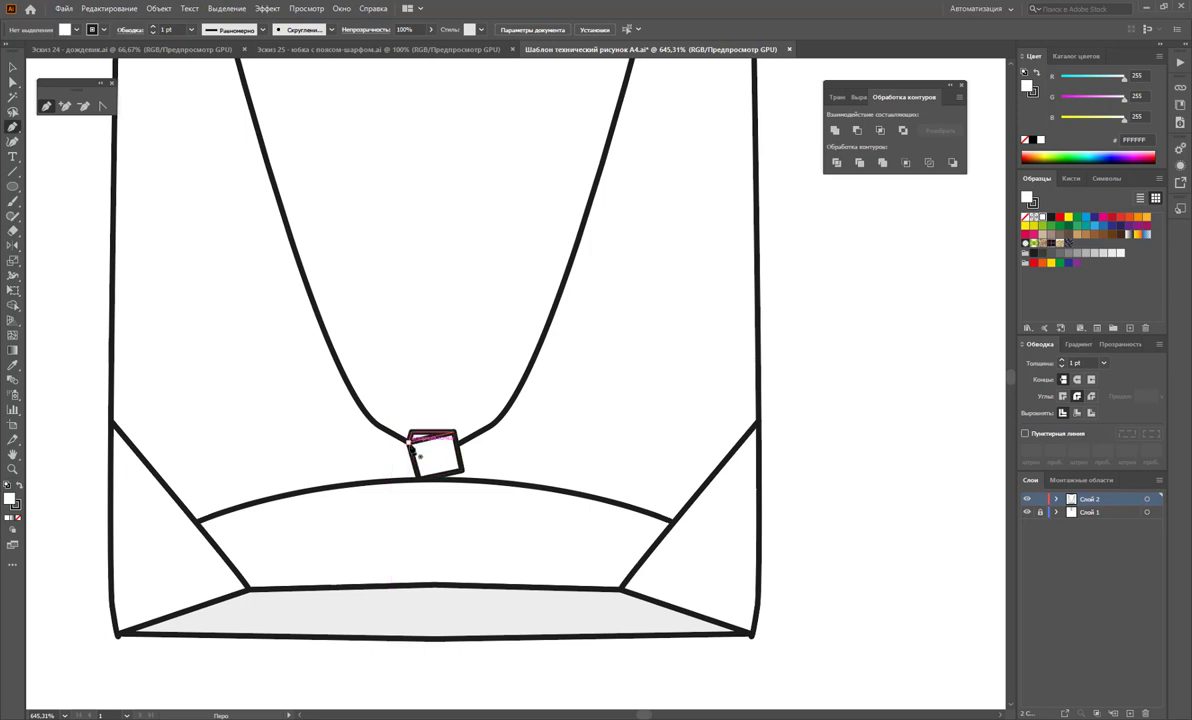
mouse_move(409, 441)
mouse_down()
mouse_move(364, 453)
mouse_move(307, 548)
mouse_move(349, 608)
mouse_move(411, 444)
mouse_move(557, 580)
mouse_up()
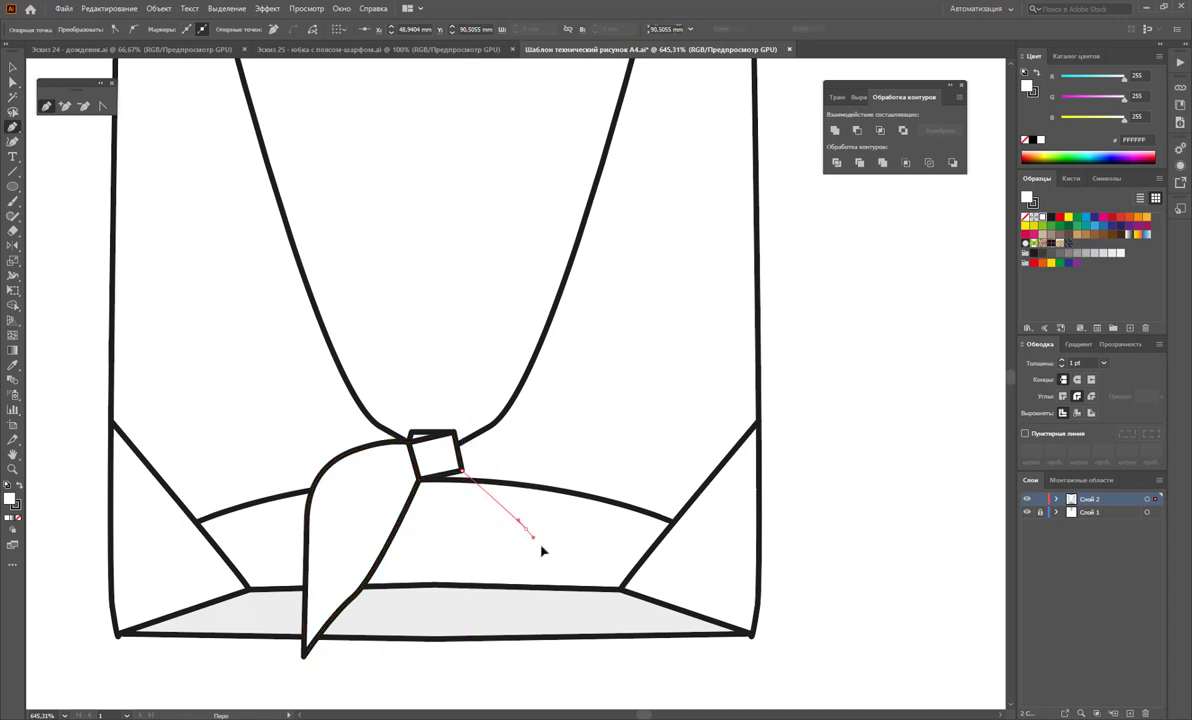
Step: Finish the curved, pointed right tie end below the knot and zoom out to the whole shirt
scroll(550, 620, down, 3)
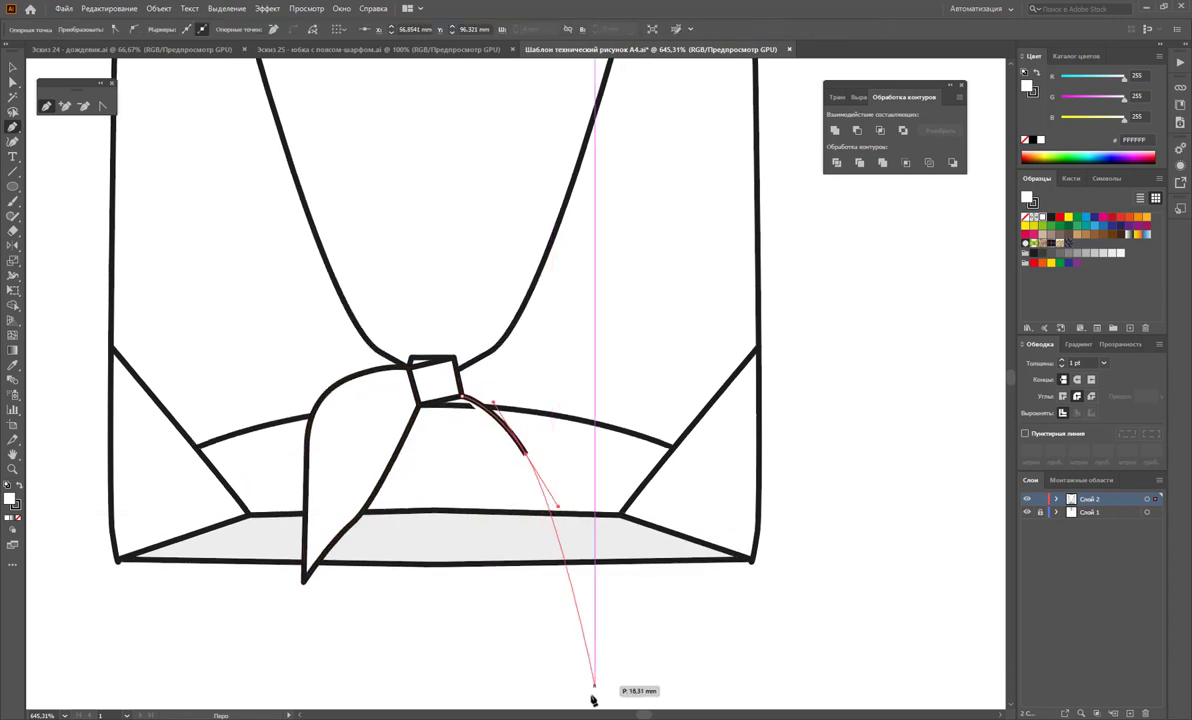
drag(503, 662, 412, 572)
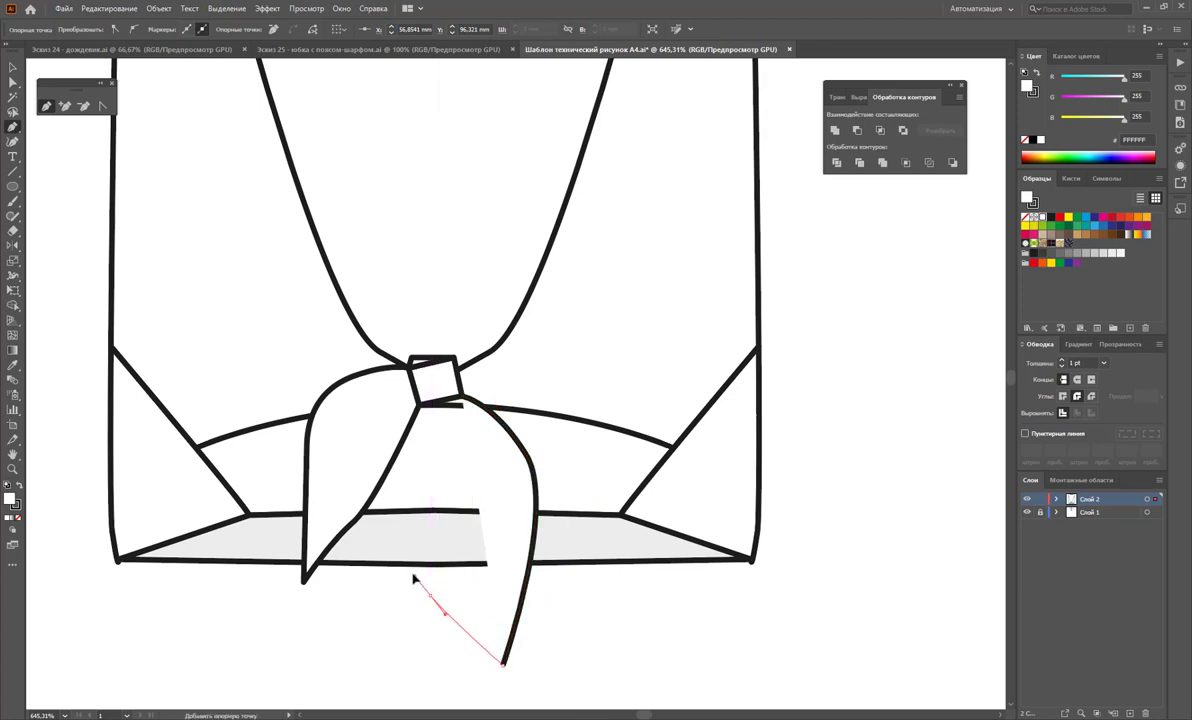
drag(405, 515, 419, 480)
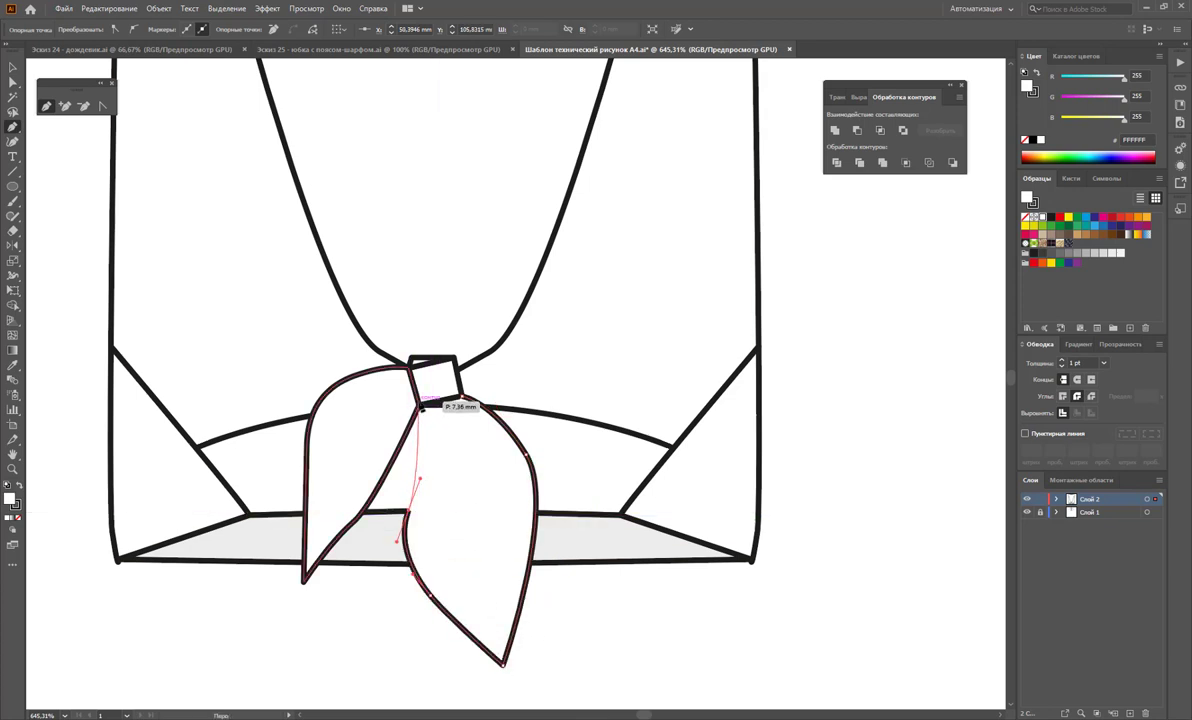
click(418, 403)
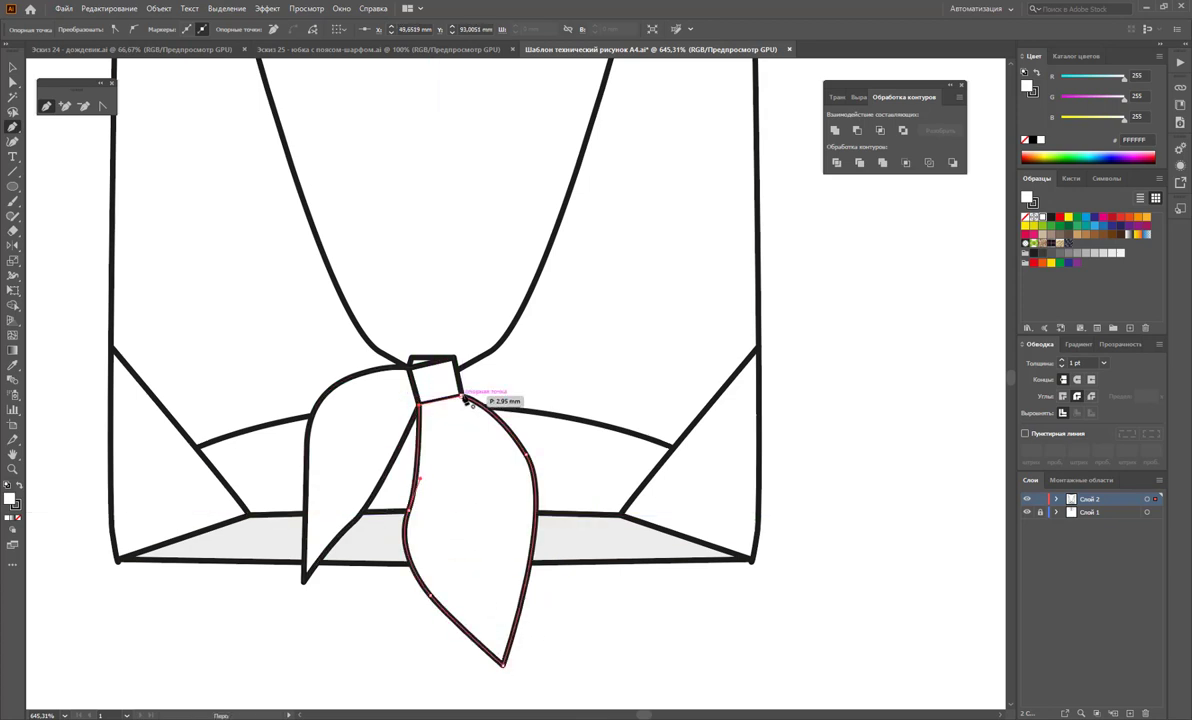
click(466, 398)
click(13, 67)
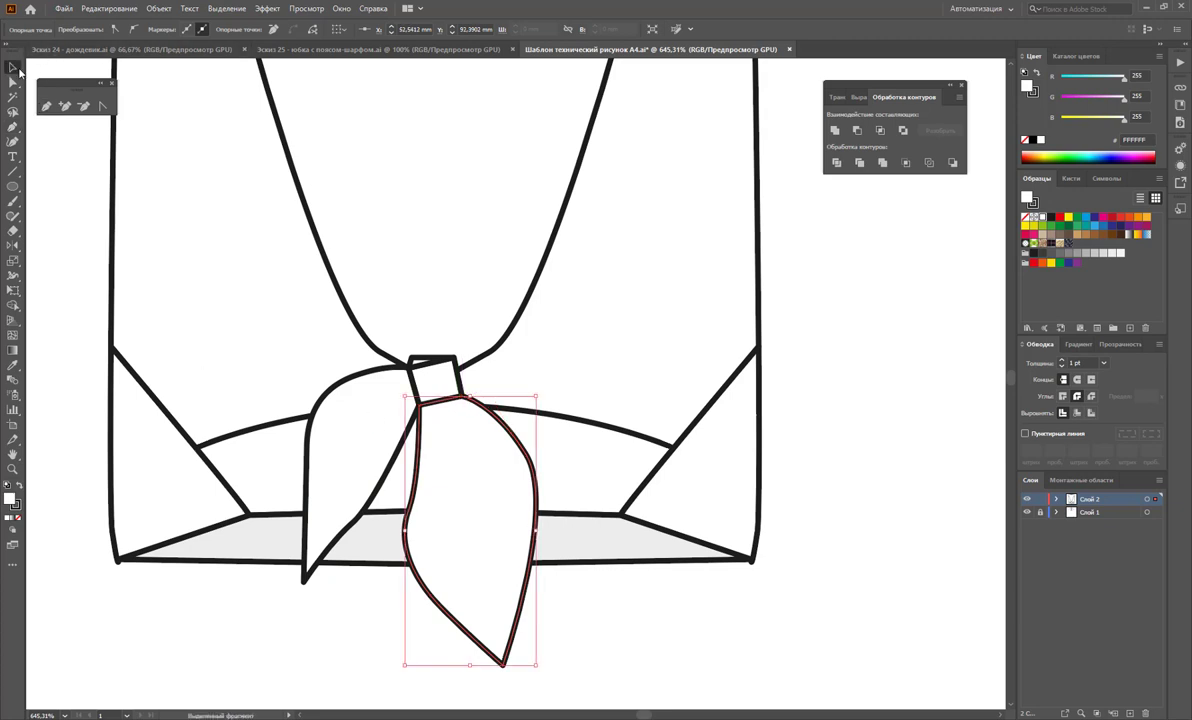
click(857, 446)
key(ctrl+minus)
alt+click(419, 309)
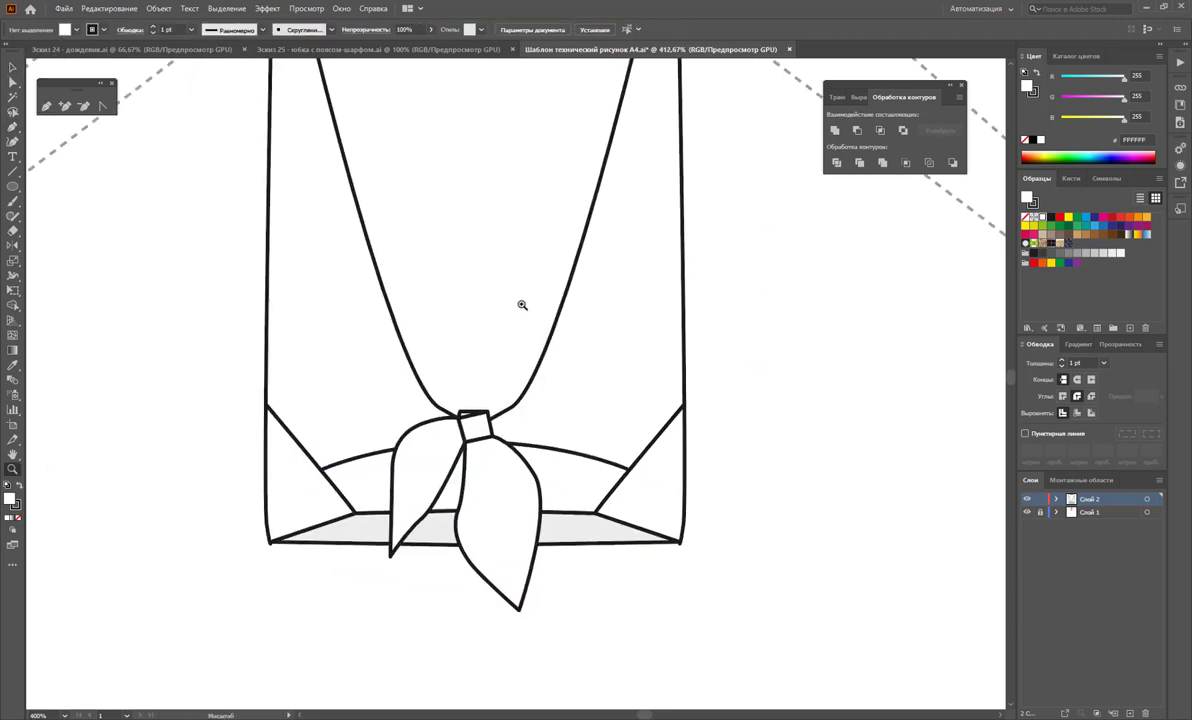
alt+click(486, 350)
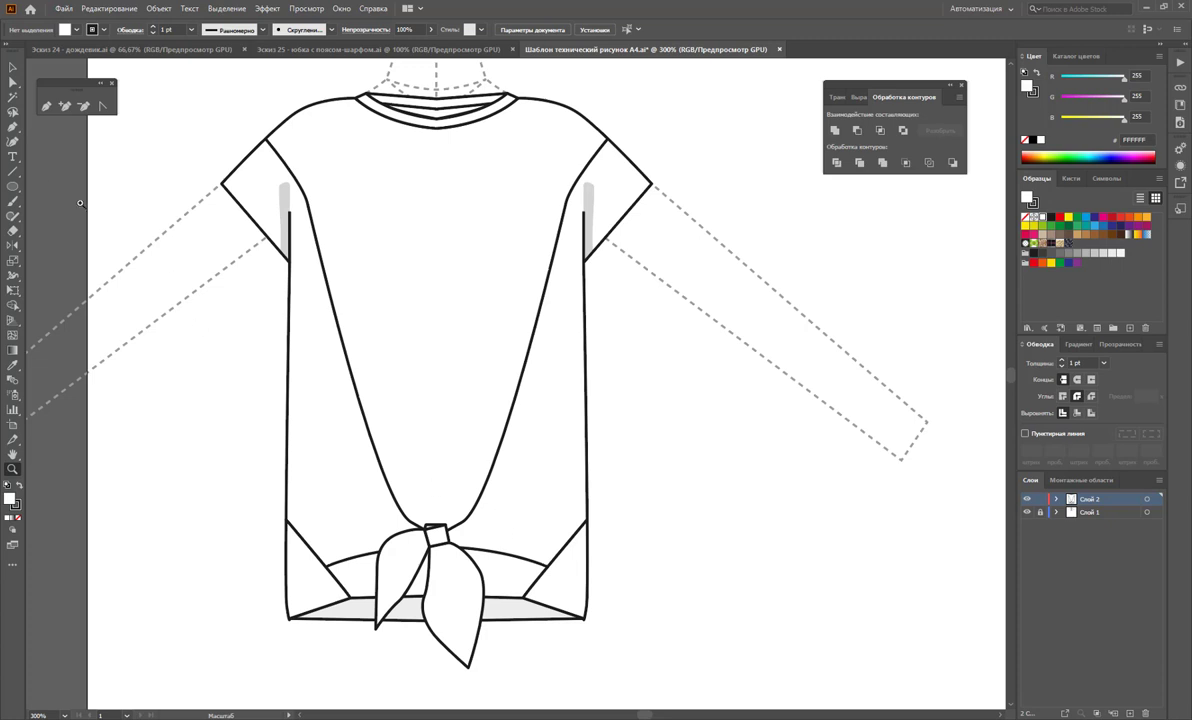
Step: Draw a closed, curved sliver path along the left neckline from the collar down to the knot
click(440, 488)
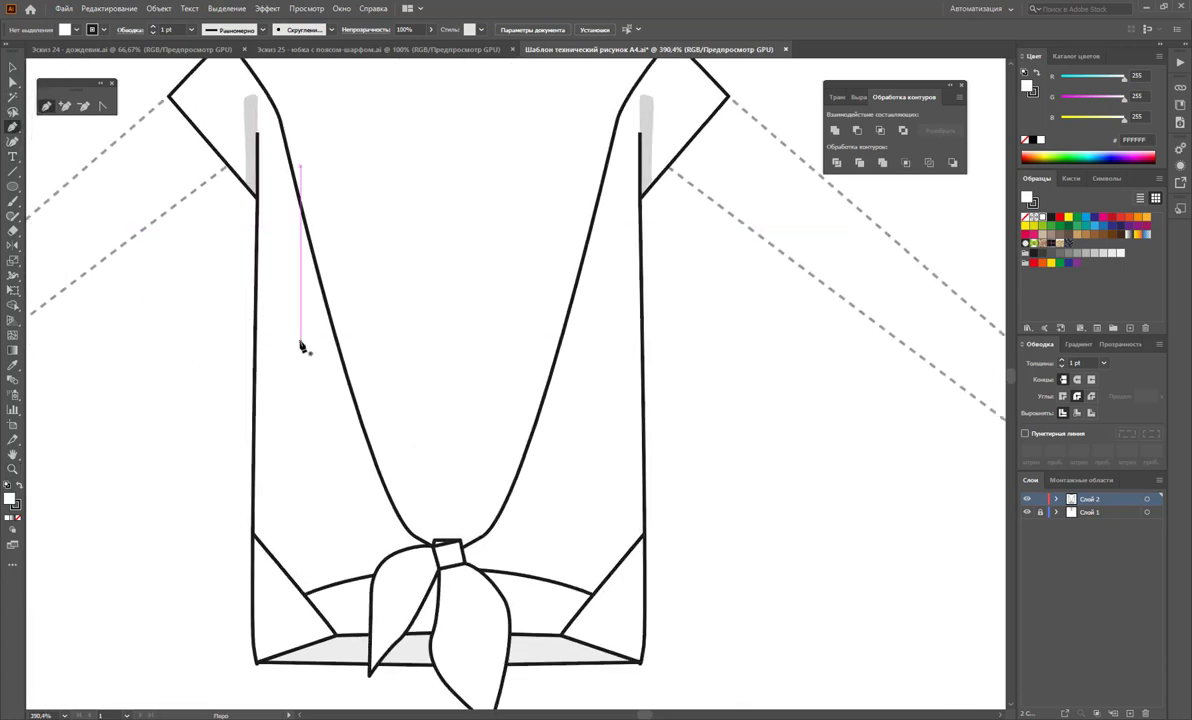
click(297, 190)
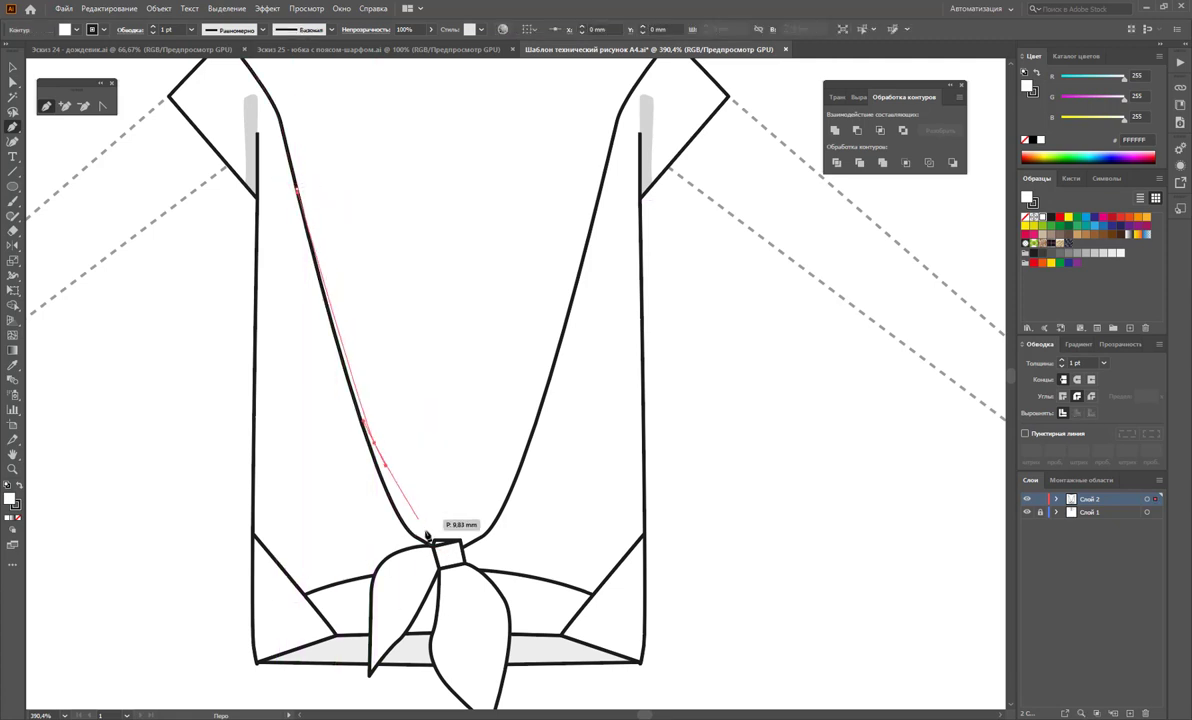
mouse_move(425, 535)
mouse_down()
mouse_move(436, 541)
mouse_move(405, 529)
mouse_up()
click(396, 505)
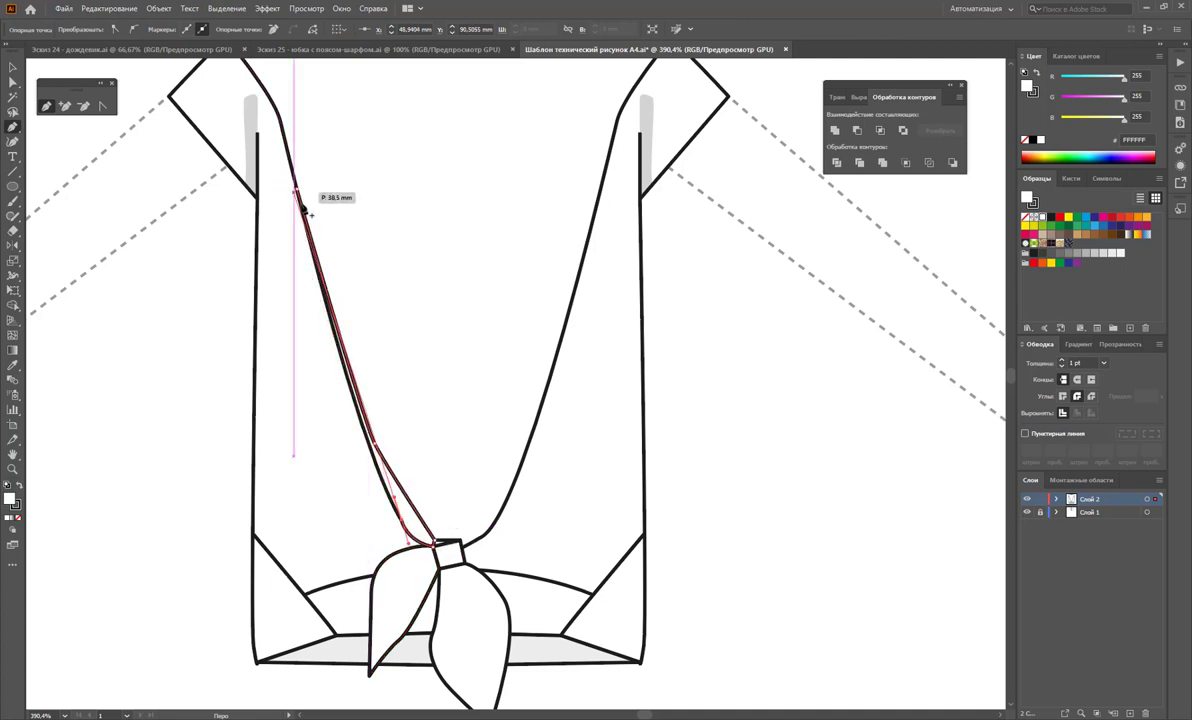
drag(298, 172, 309, 158)
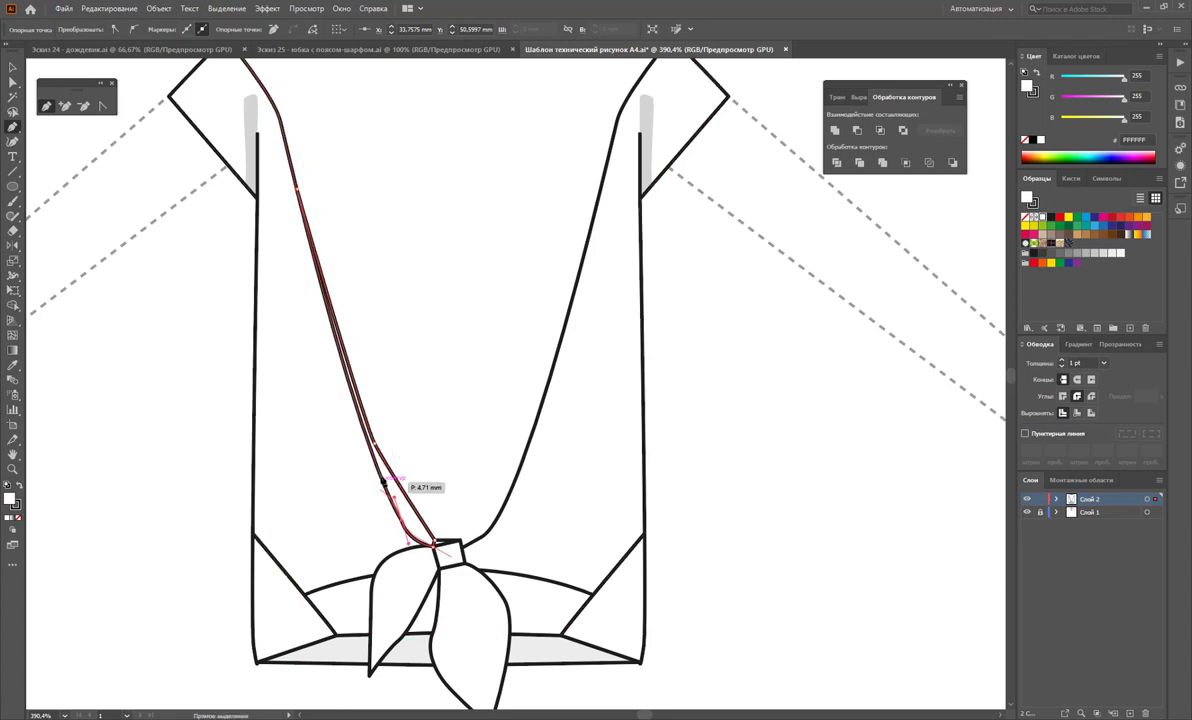
click(372, 421)
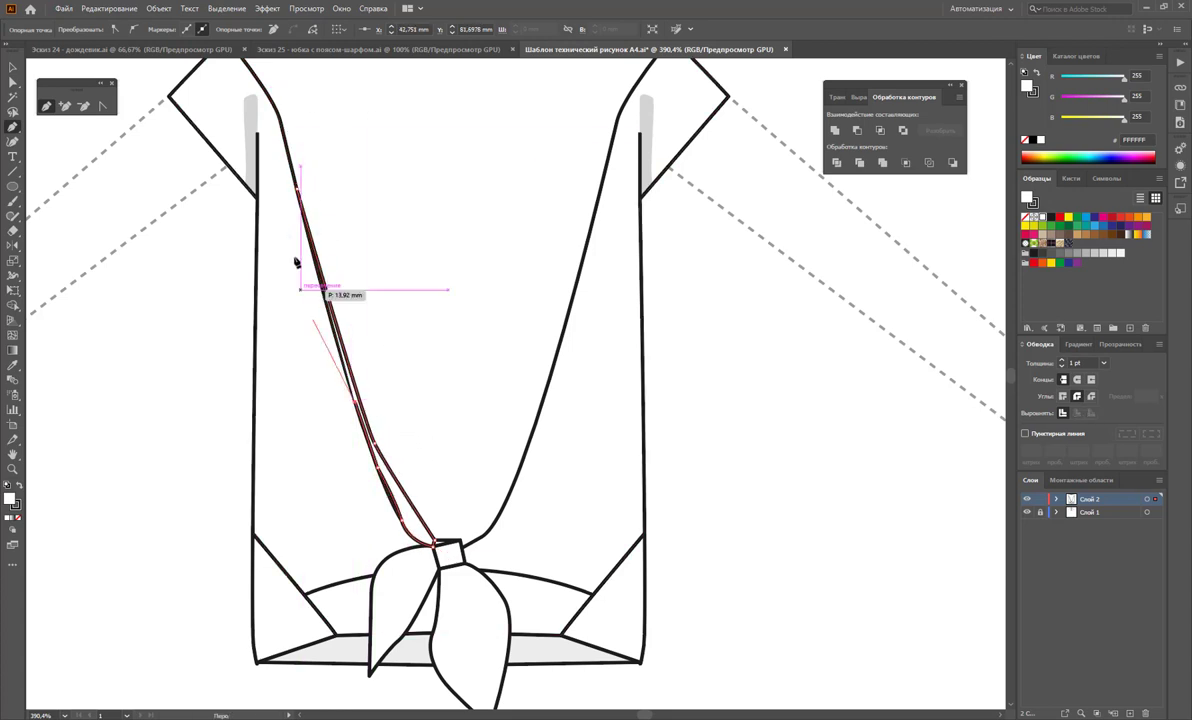
click(297, 190)
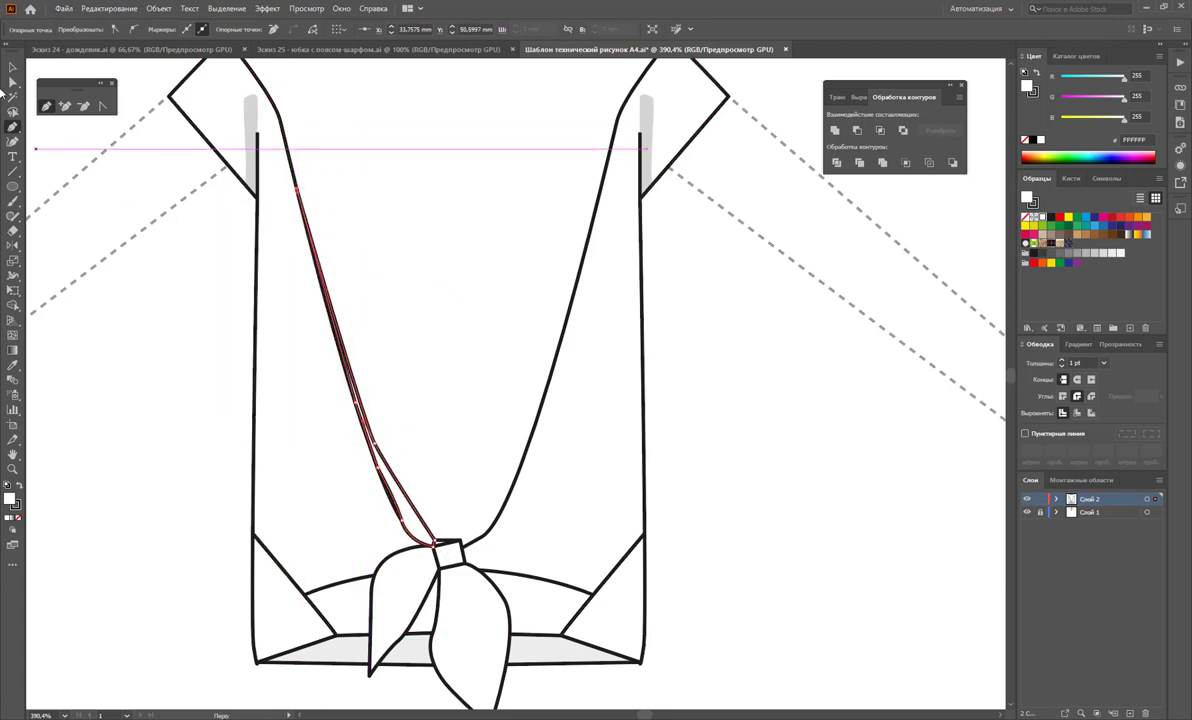
Step: Give the sliver a black fill, no stroke and 11% opacity
click(9, 67)
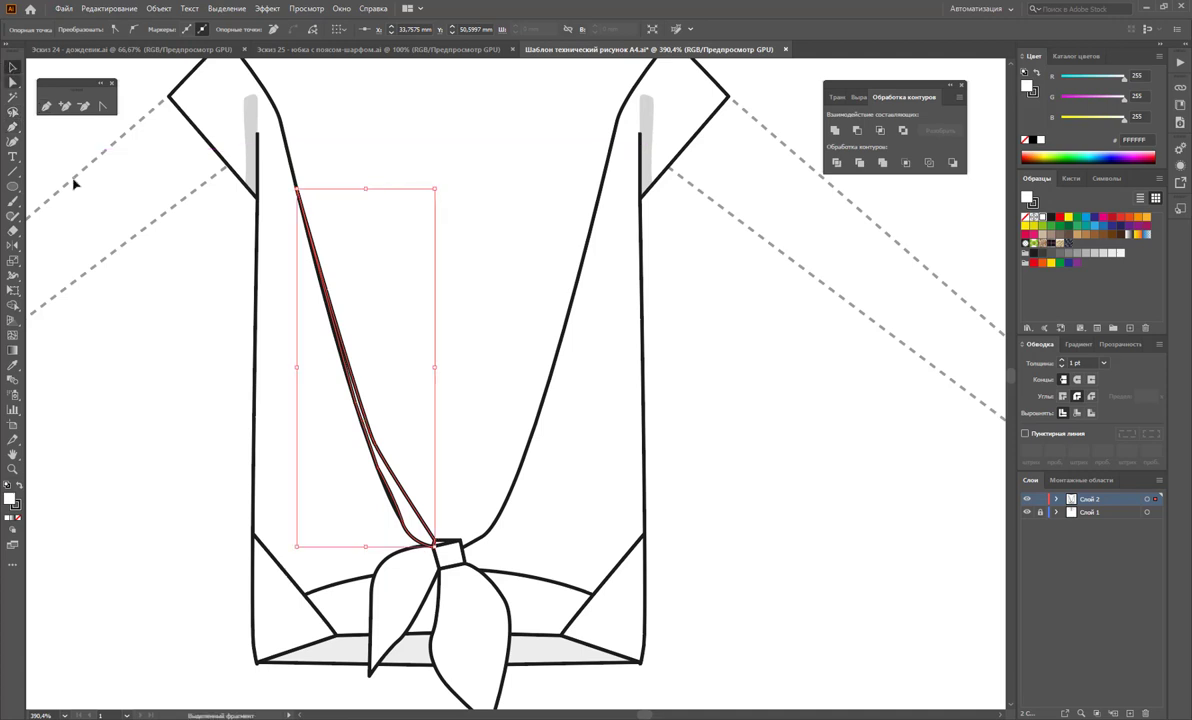
click(18, 487)
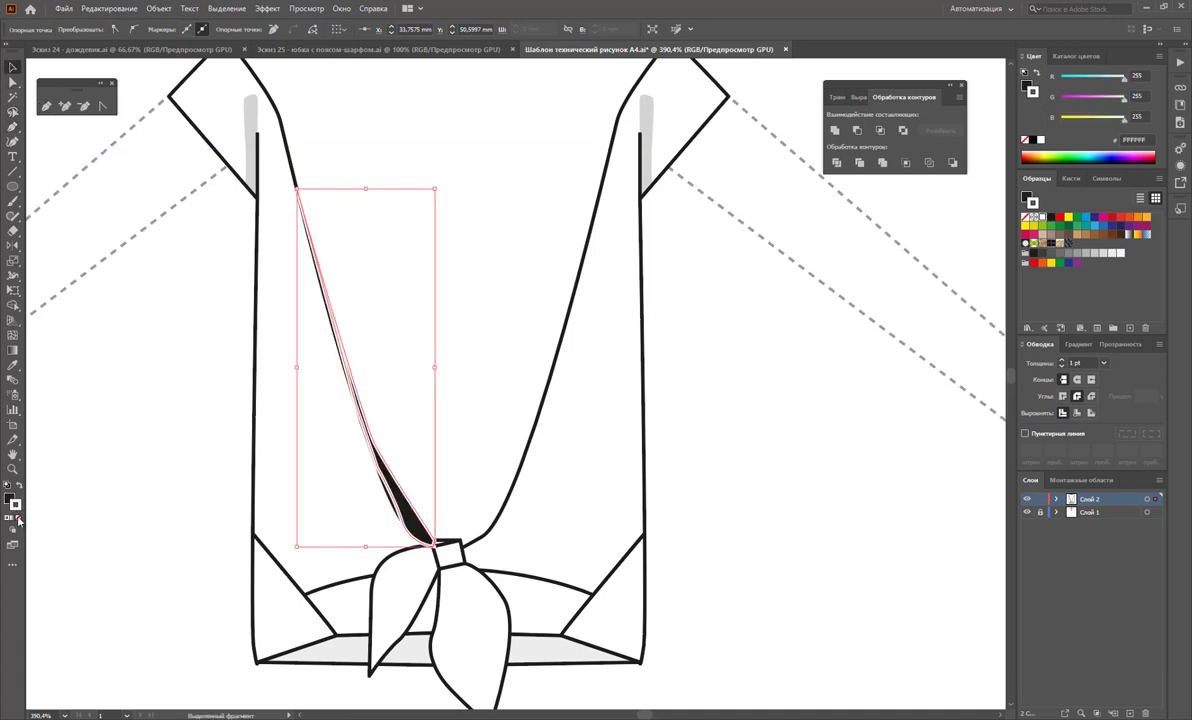
click(18, 518)
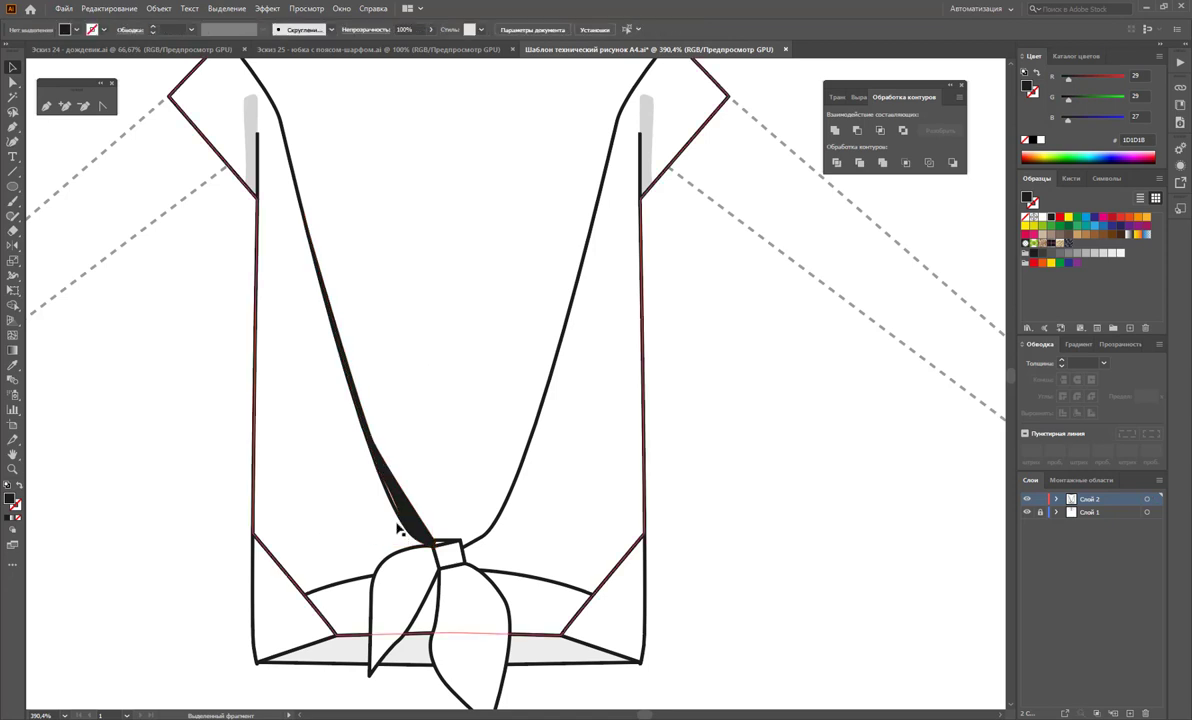
click(381, 488)
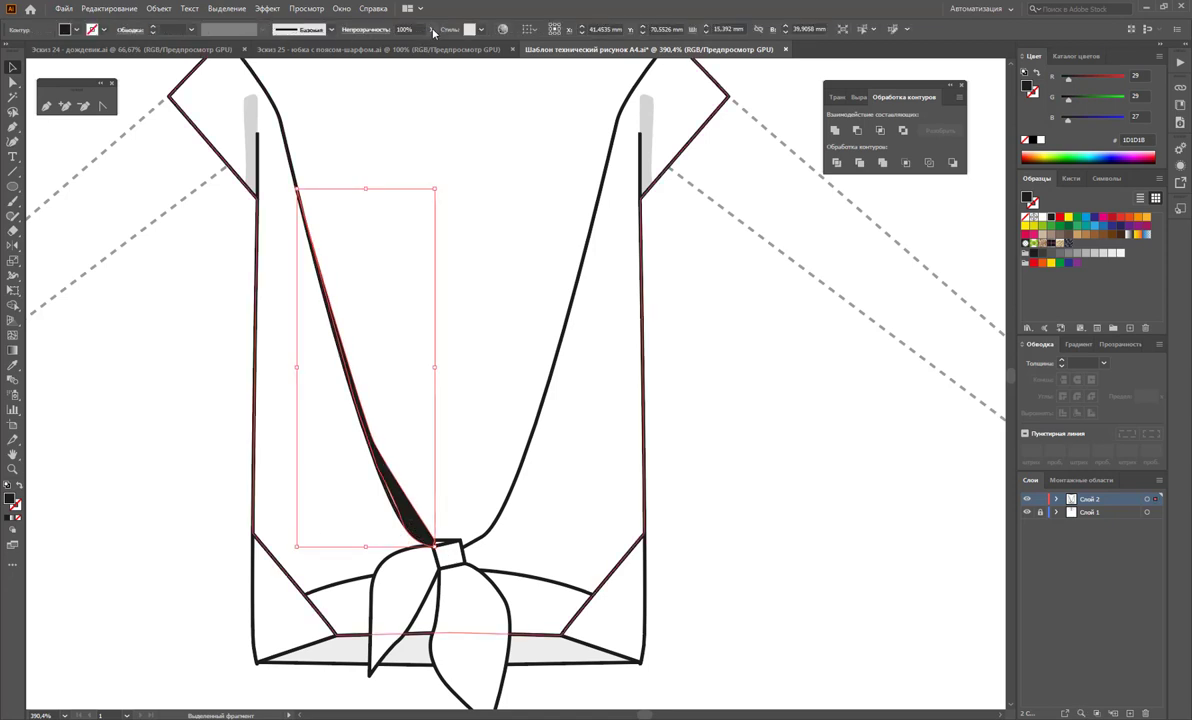
drag(403, 47, 388, 47)
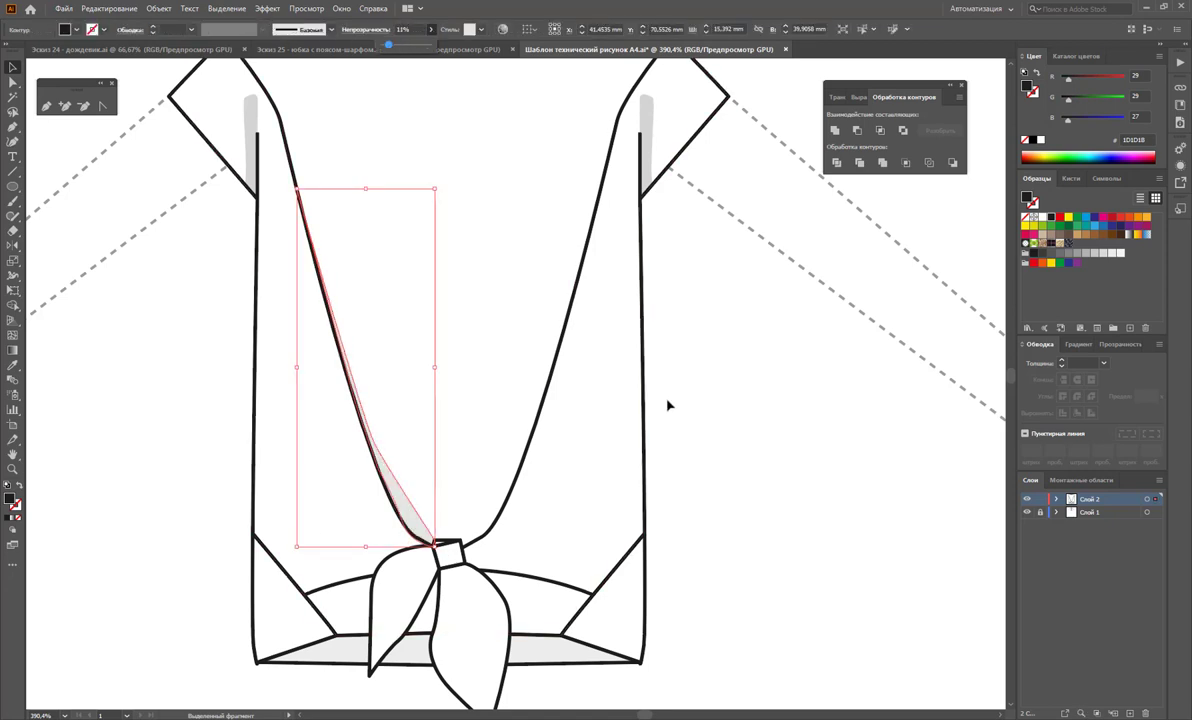
click(714, 423)
click(47, 106)
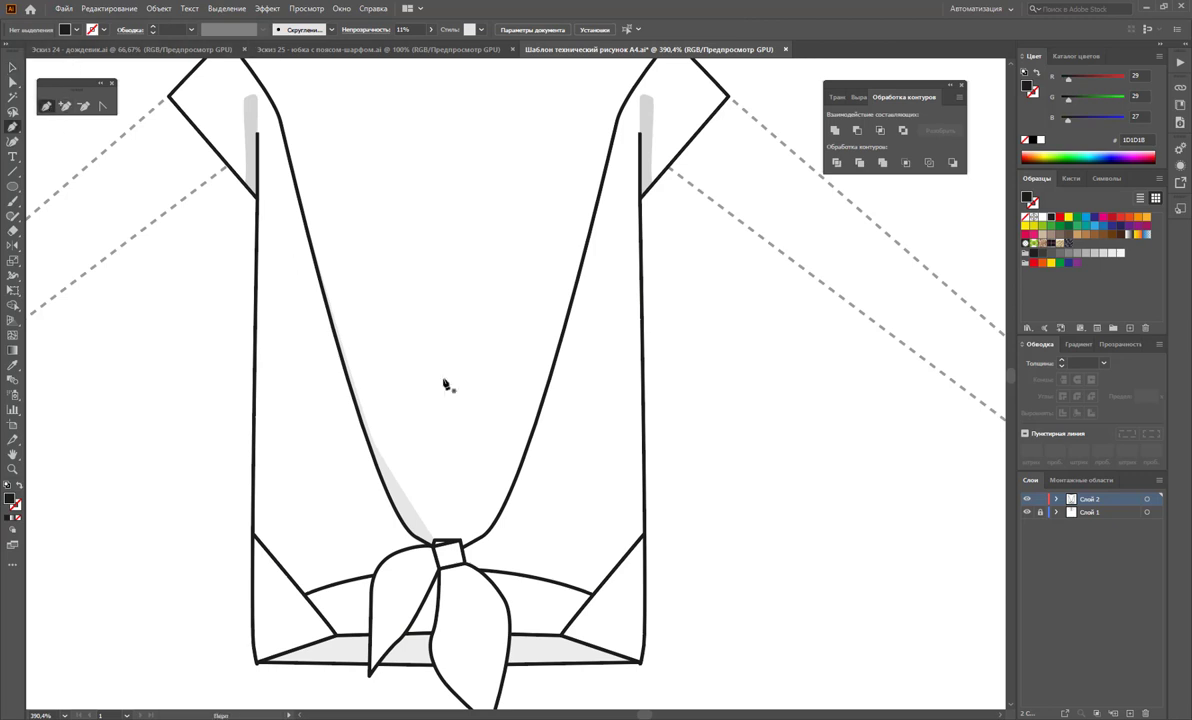
Step: Draw the right neckline sliver and eyedrop the left shadow's faint style onto it
click(458, 541)
click(498, 493)
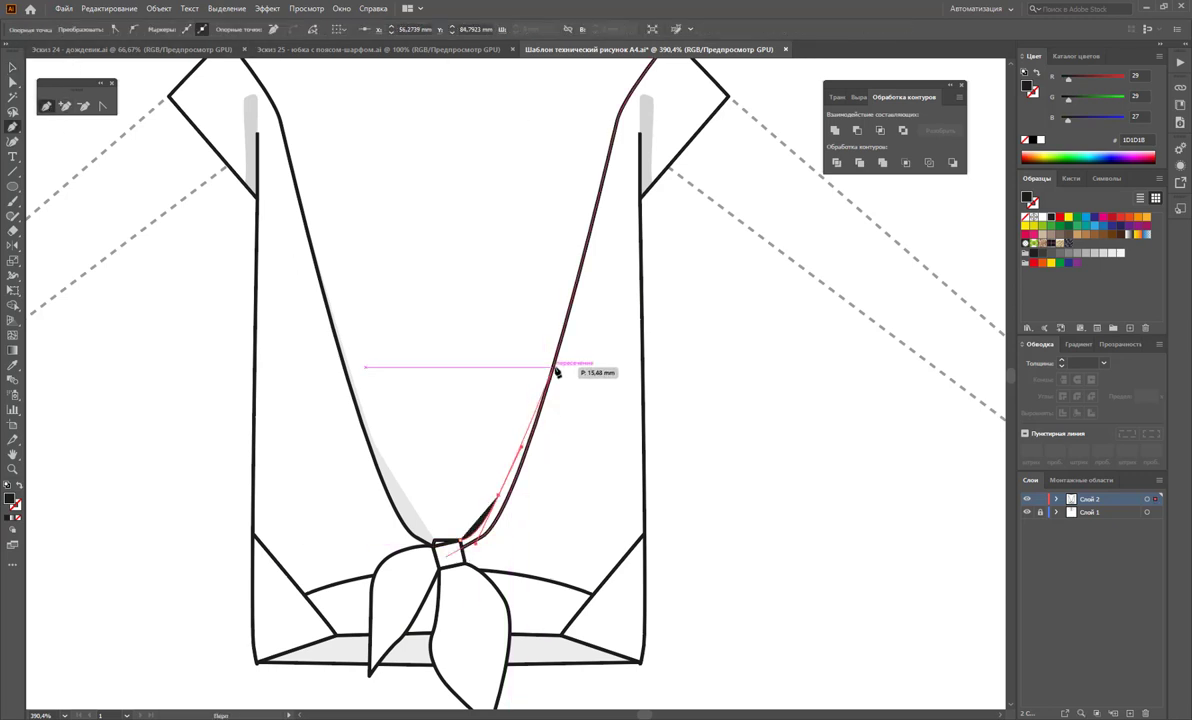
mouse_move(551, 372)
mouse_down()
mouse_move(505, 523)
mouse_move(472, 552)
mouse_up()
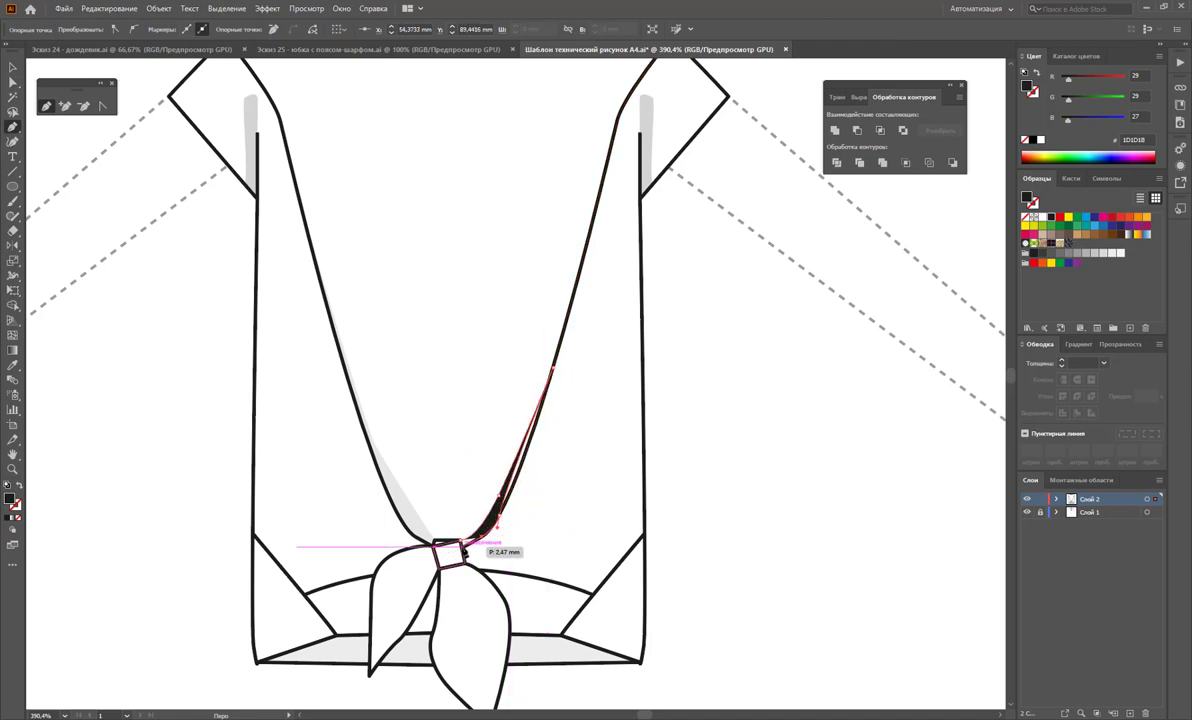
click(462, 542)
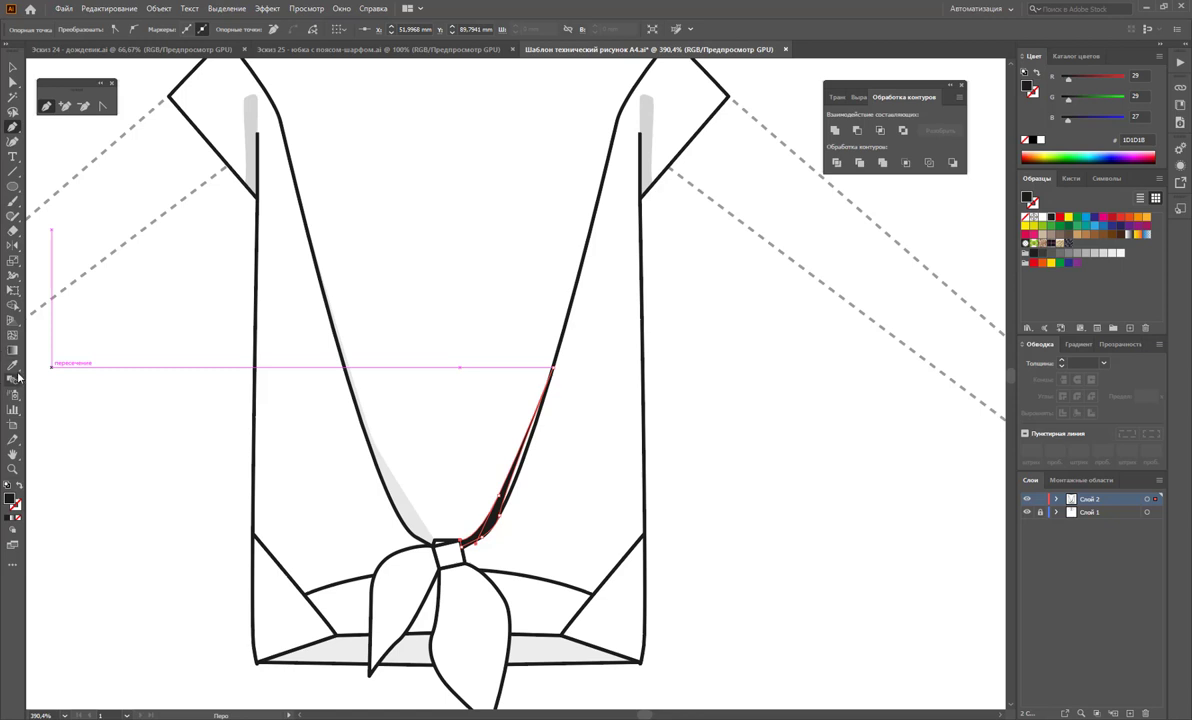
click(15, 368)
click(405, 497)
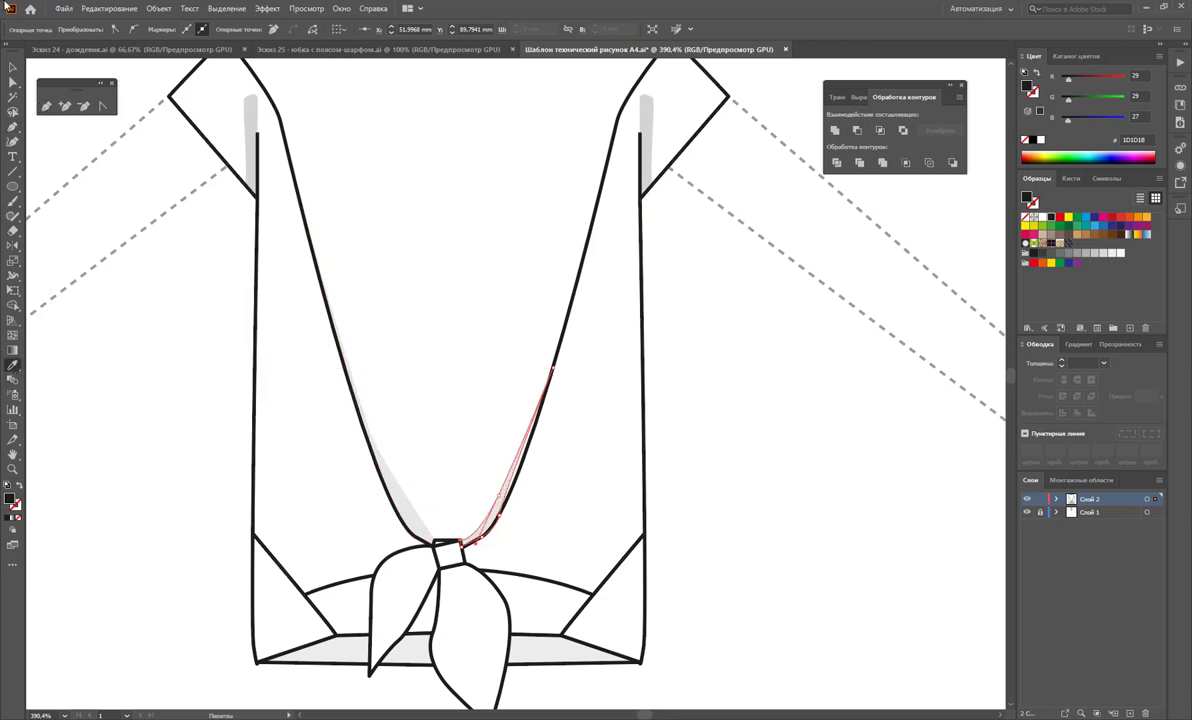
click(13, 66)
click(732, 460)
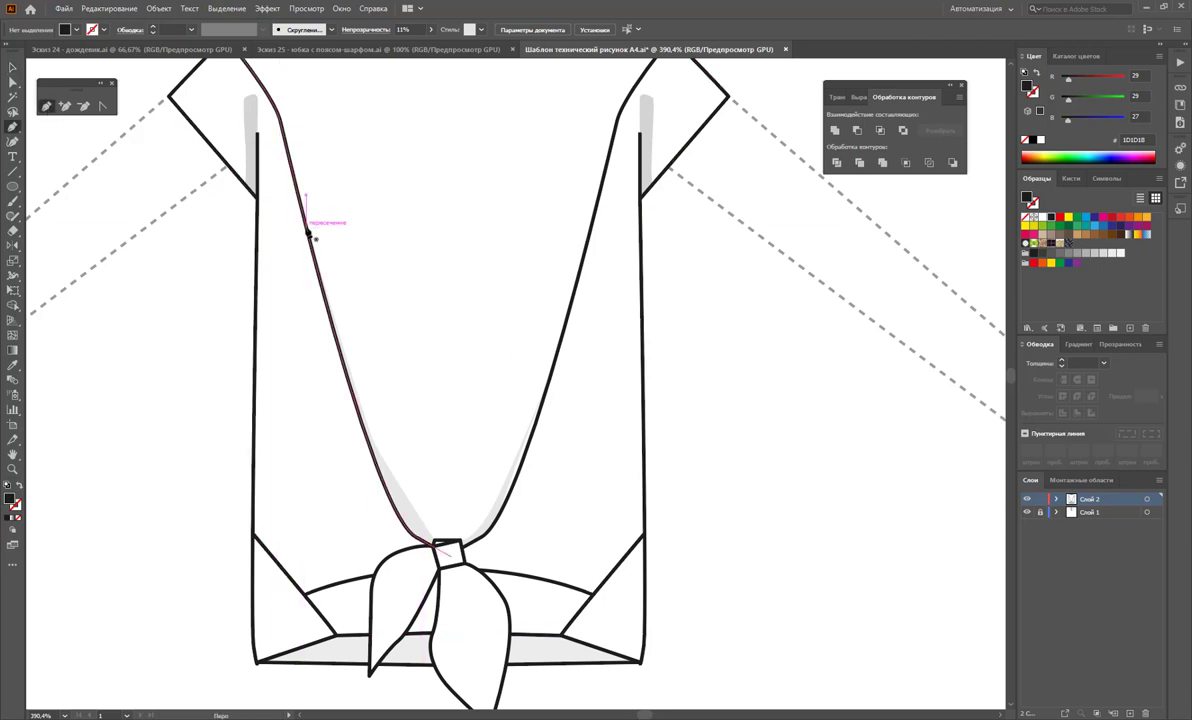
Step: Draw a closed fold shape on the upper left neckline
click(307, 221)
click(327, 94)
click(355, 160)
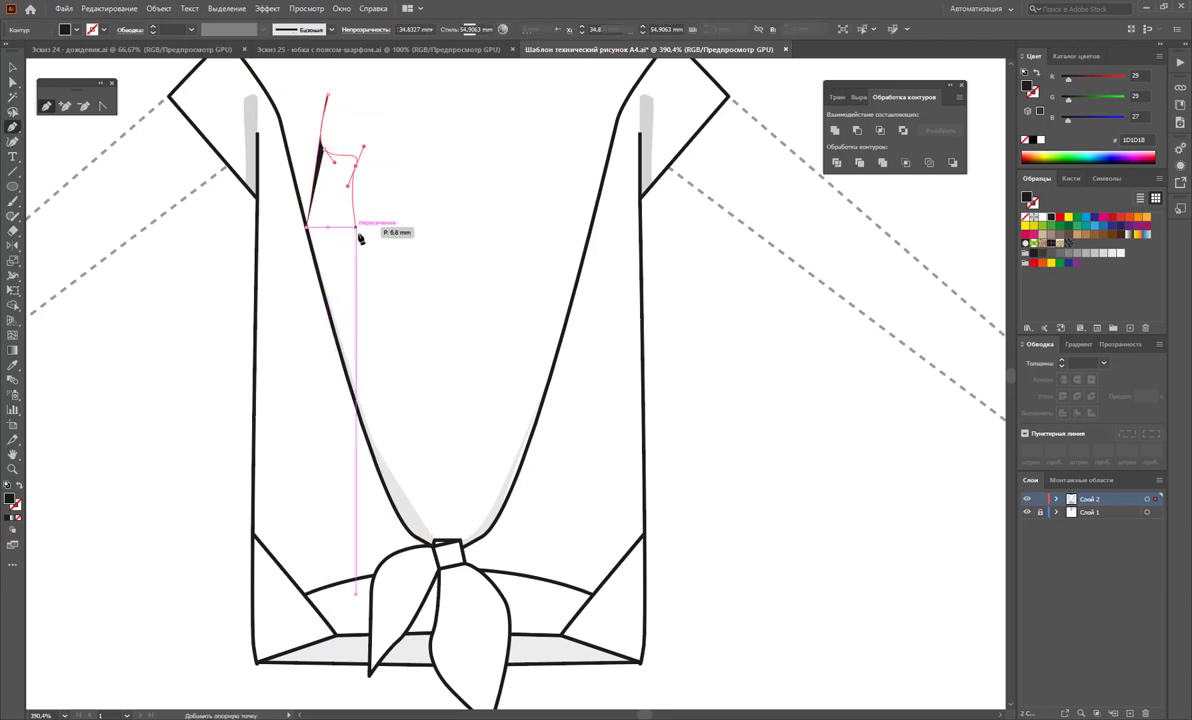
click(336, 338)
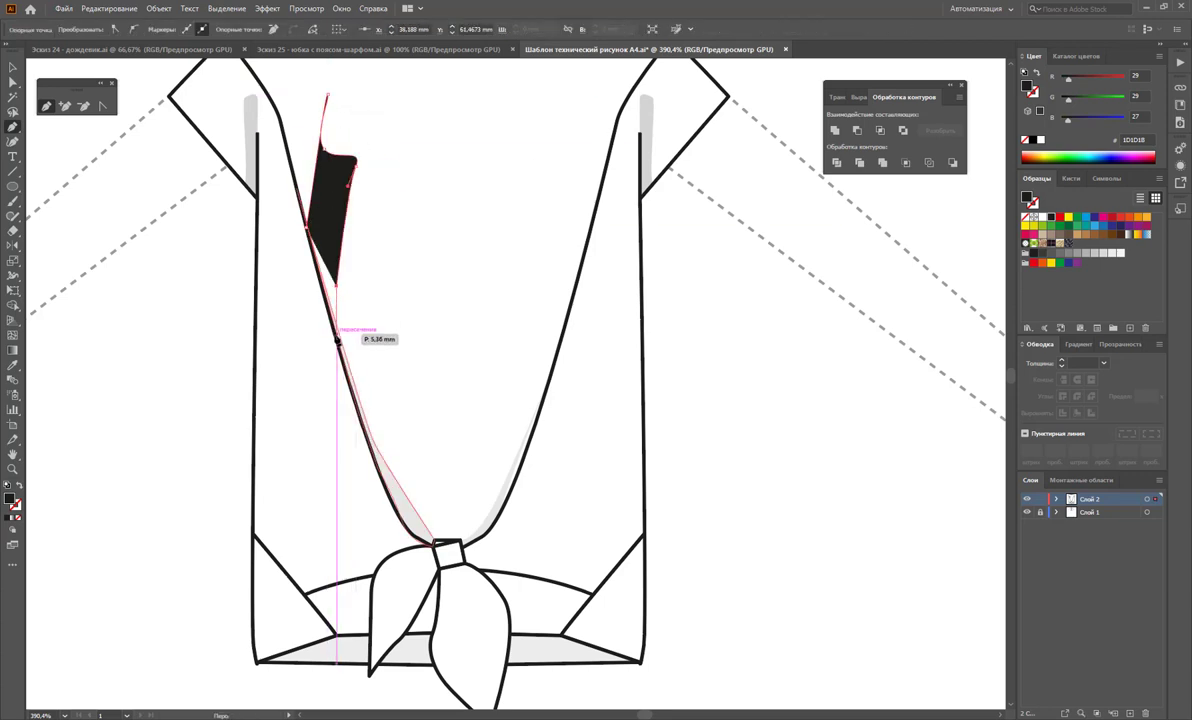
click(307, 224)
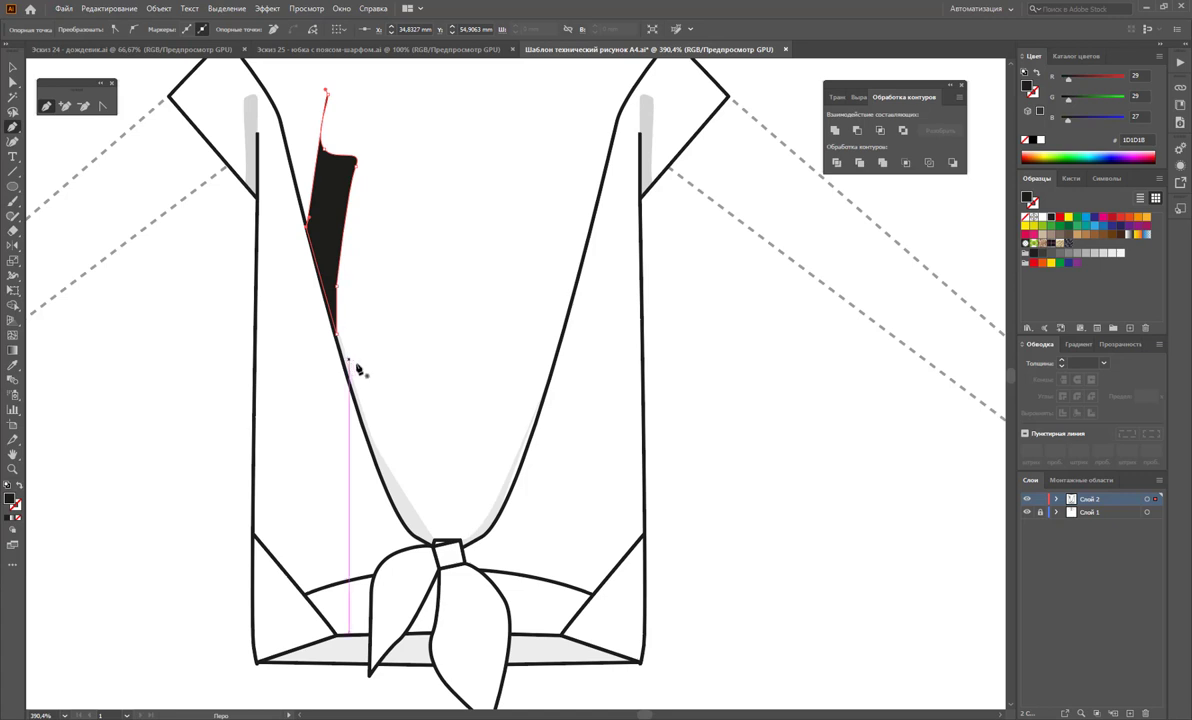
Step: Draw a long left fold sliver running down the neckline to the knot
click(356, 405)
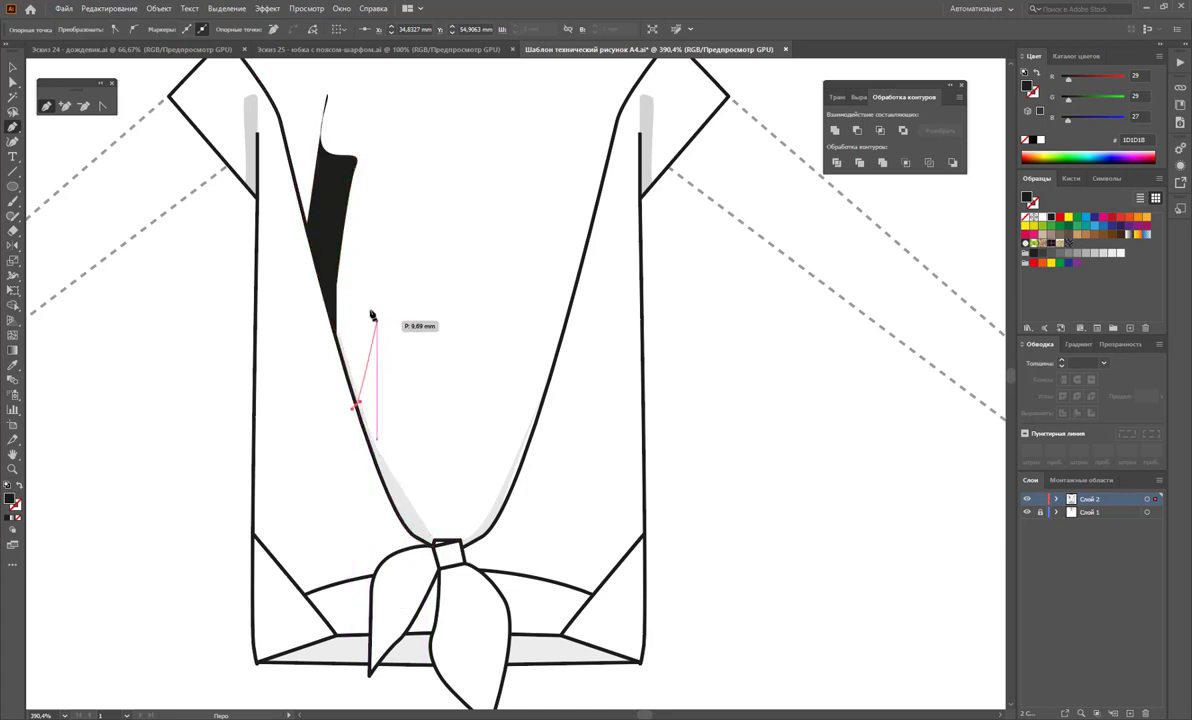
click(365, 297)
click(388, 239)
click(378, 325)
click(394, 369)
click(405, 409)
click(402, 440)
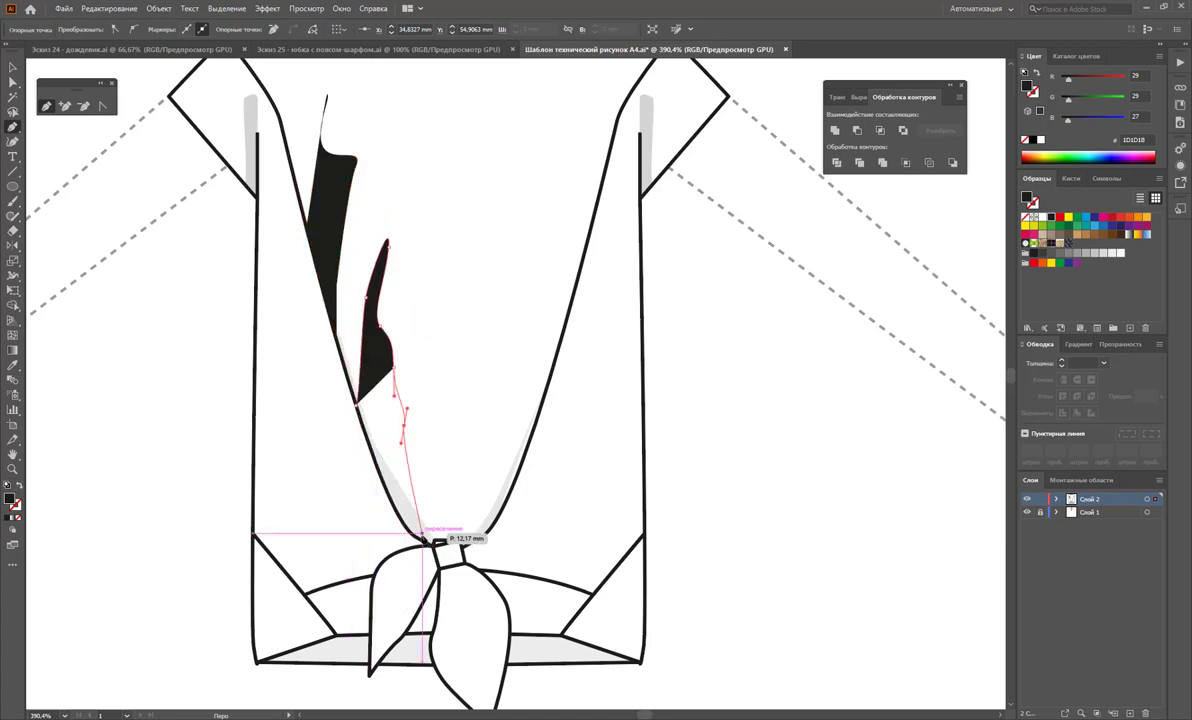
click(421, 538)
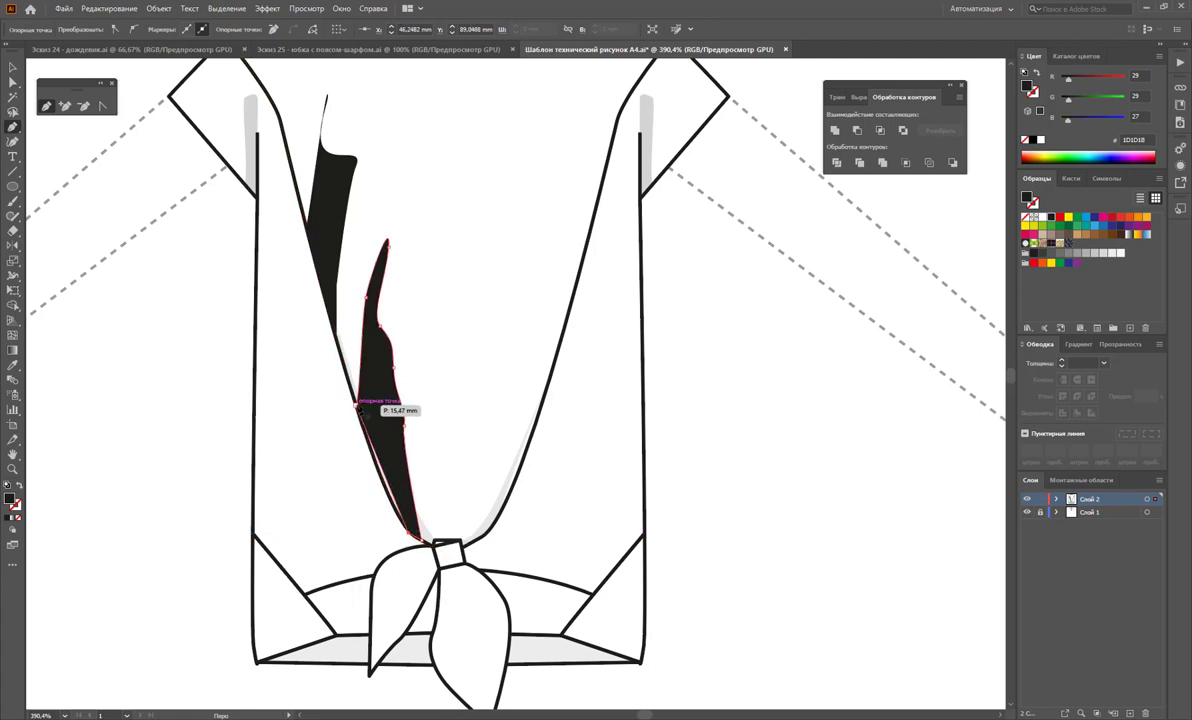
drag(360, 407, 344, 336)
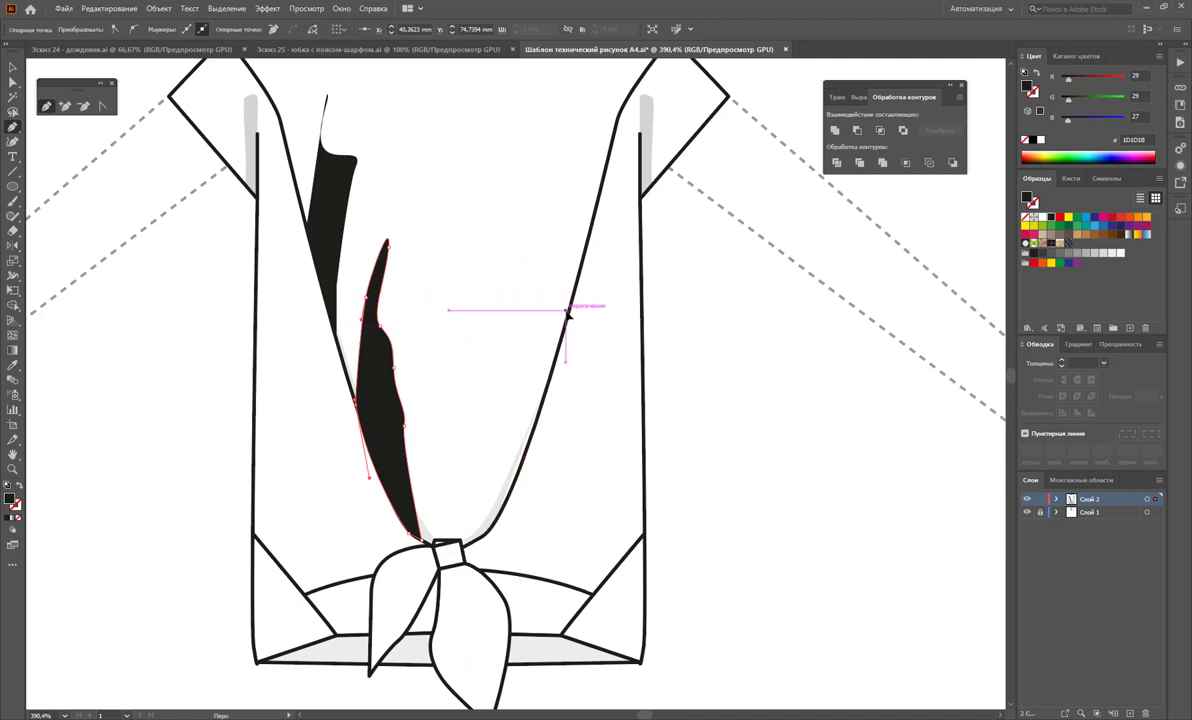
ctrl+click(568, 280)
Step: Draw a curved fold shape on the right side of the neckline down toward the knot
click(531, 287)
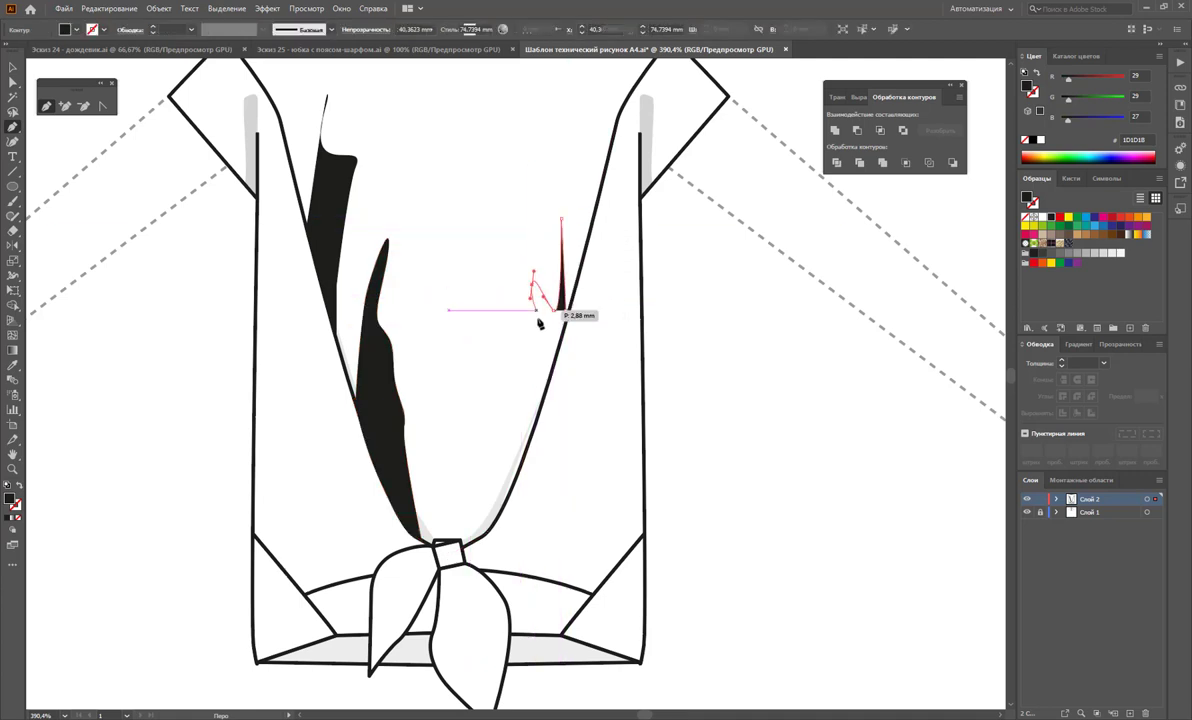
click(516, 389)
click(481, 503)
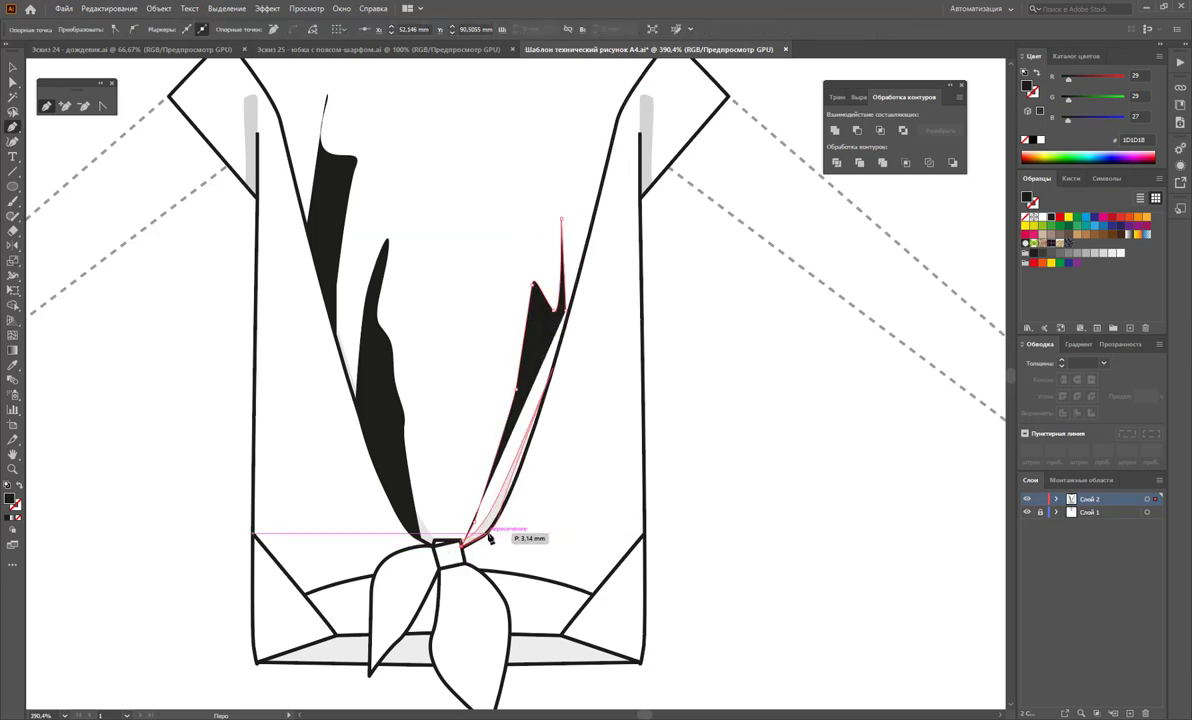
drag(468, 551, 506, 517)
drag(566, 318, 567, 318)
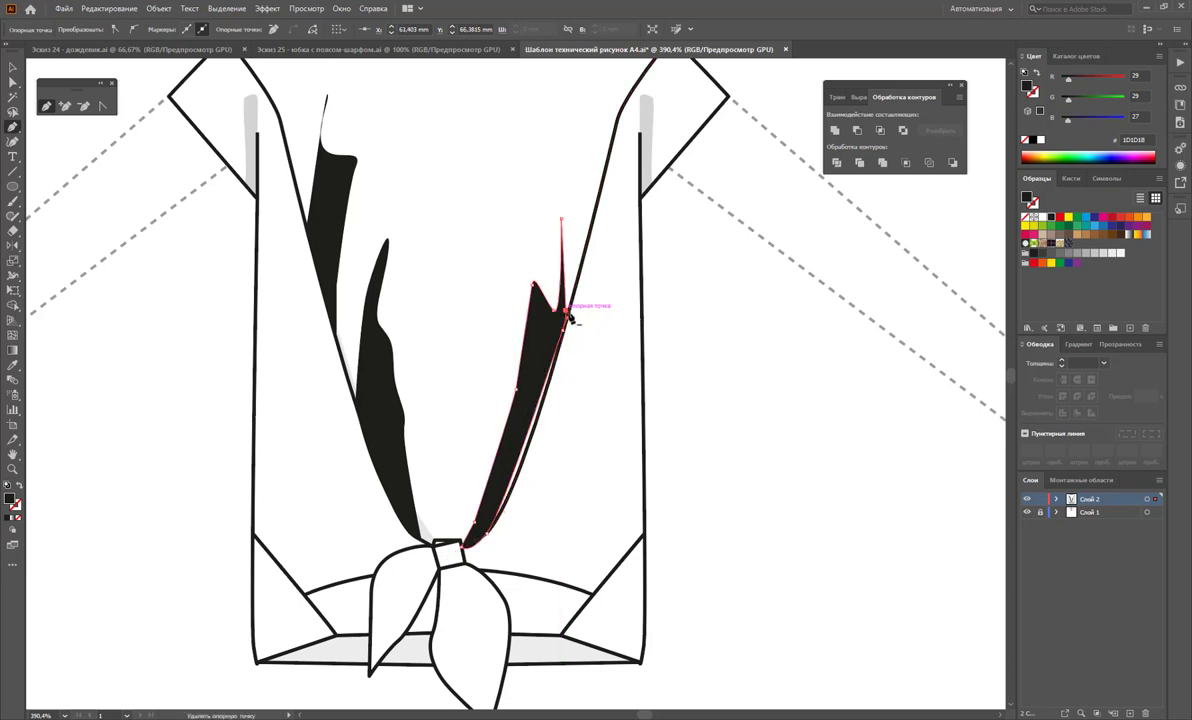
click(13, 70)
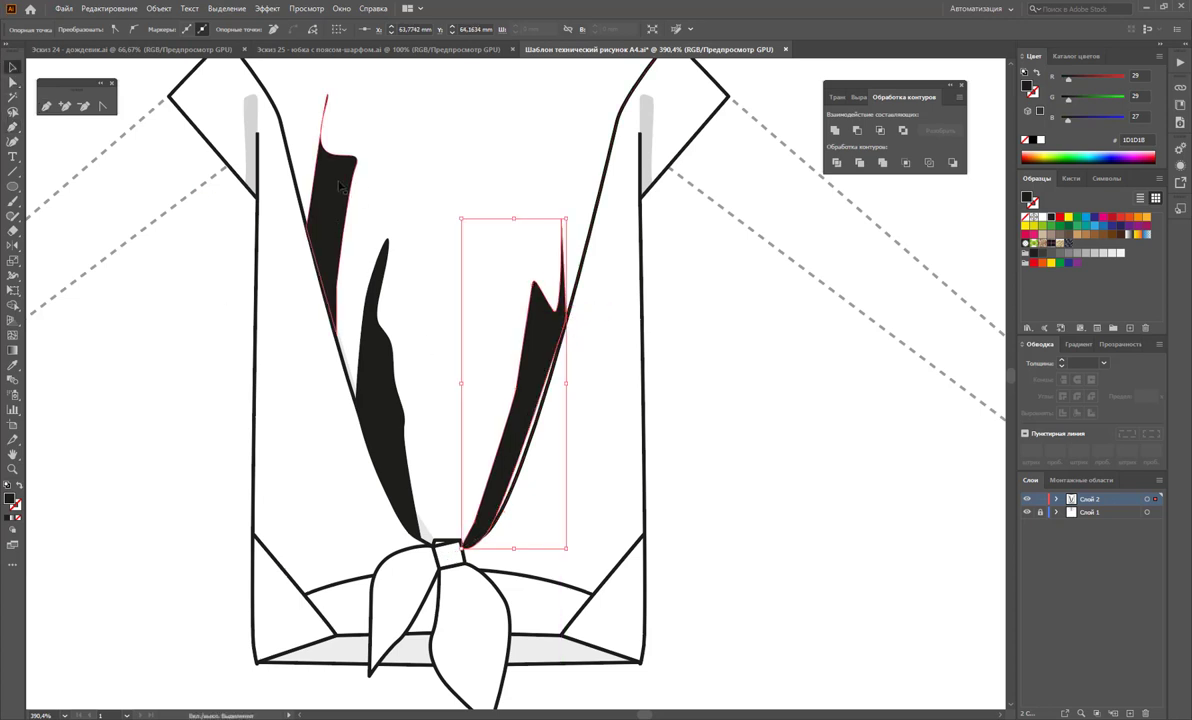
Step: Select the right and both left fold shapes and set their opacity to 29%
shift+click(392, 415)
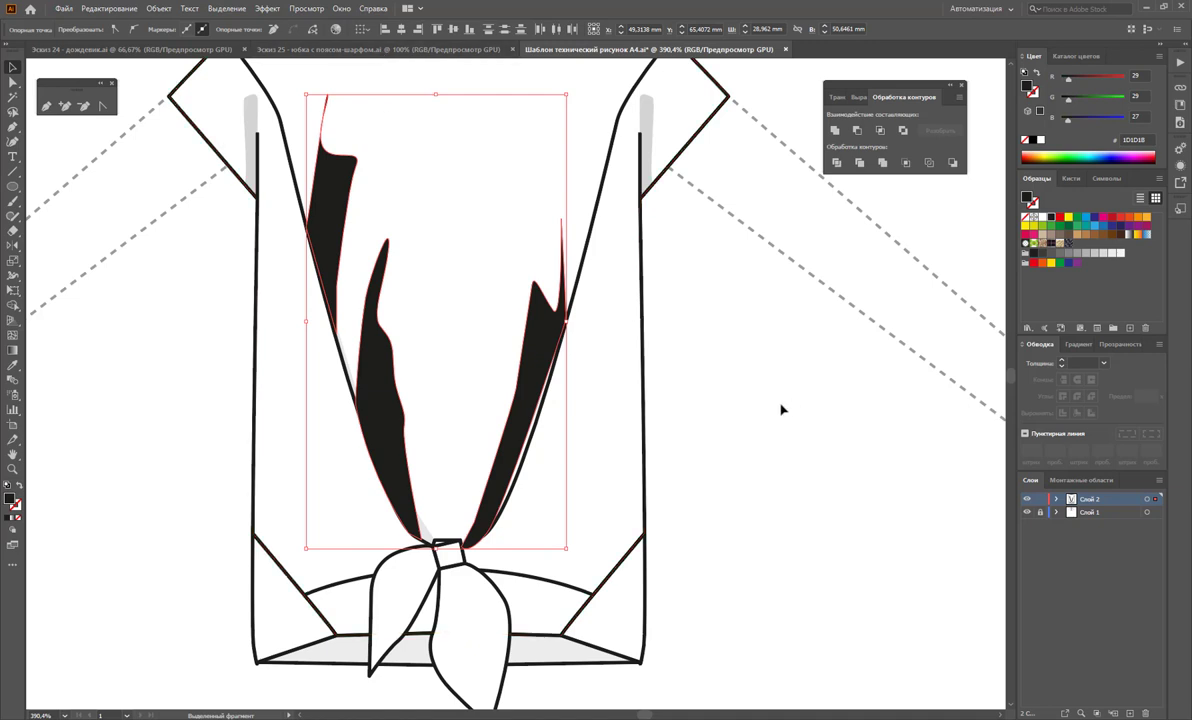
drag(529, 205, 437, 395)
shift+click(380, 400)
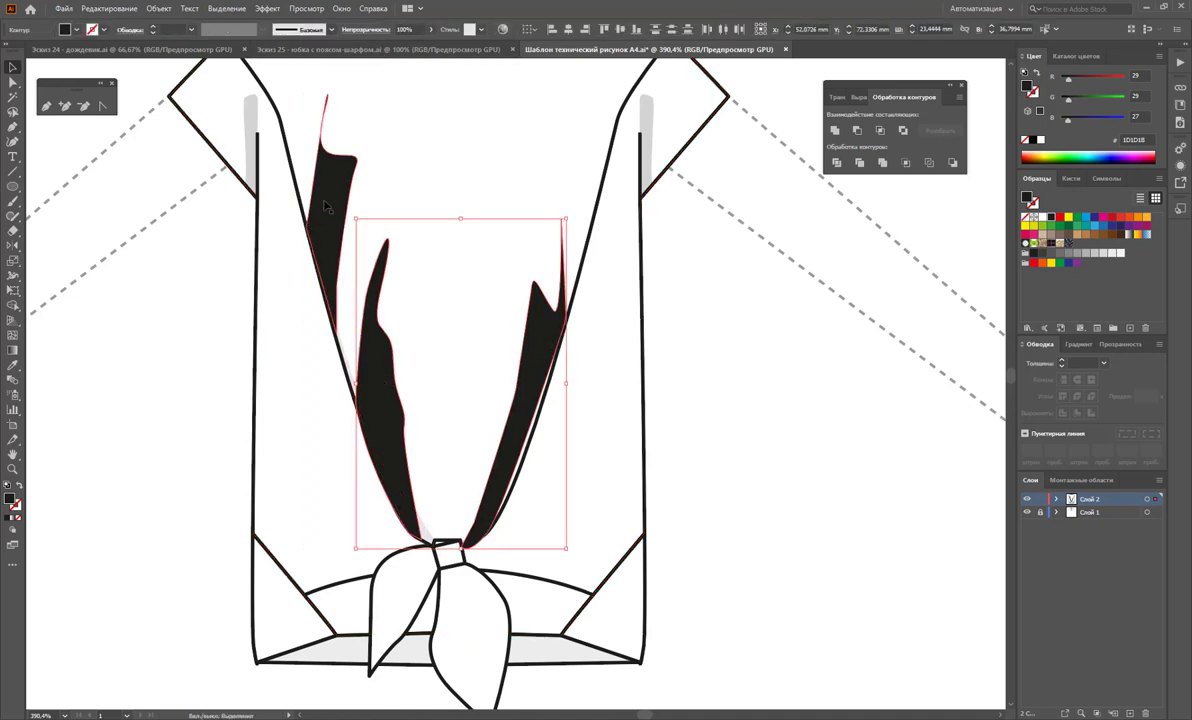
shift+click(325, 210)
drag(428, 44, 398, 45)
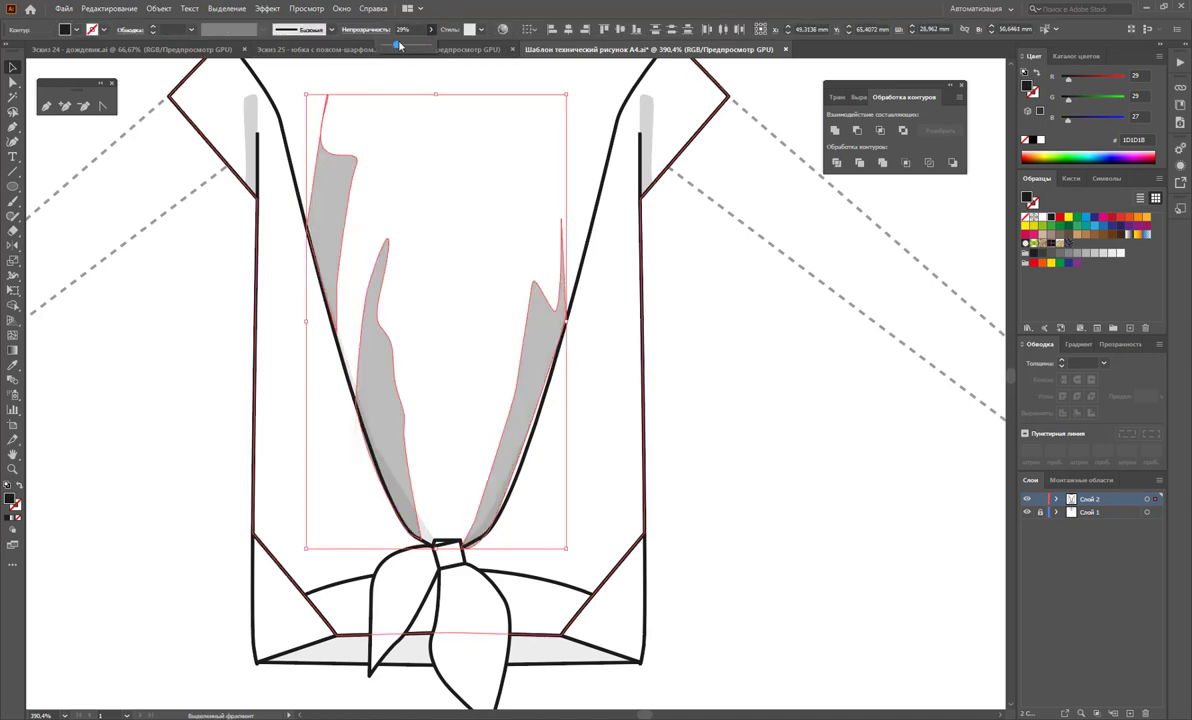
click(660, 410)
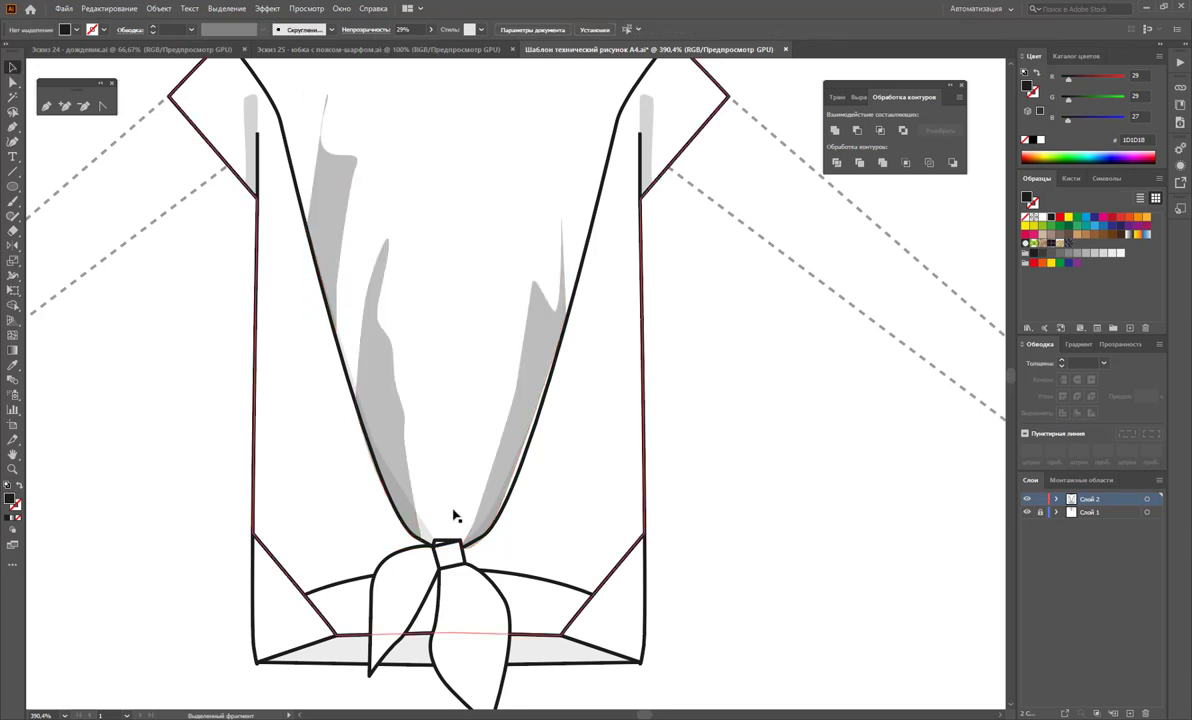
click(522, 416)
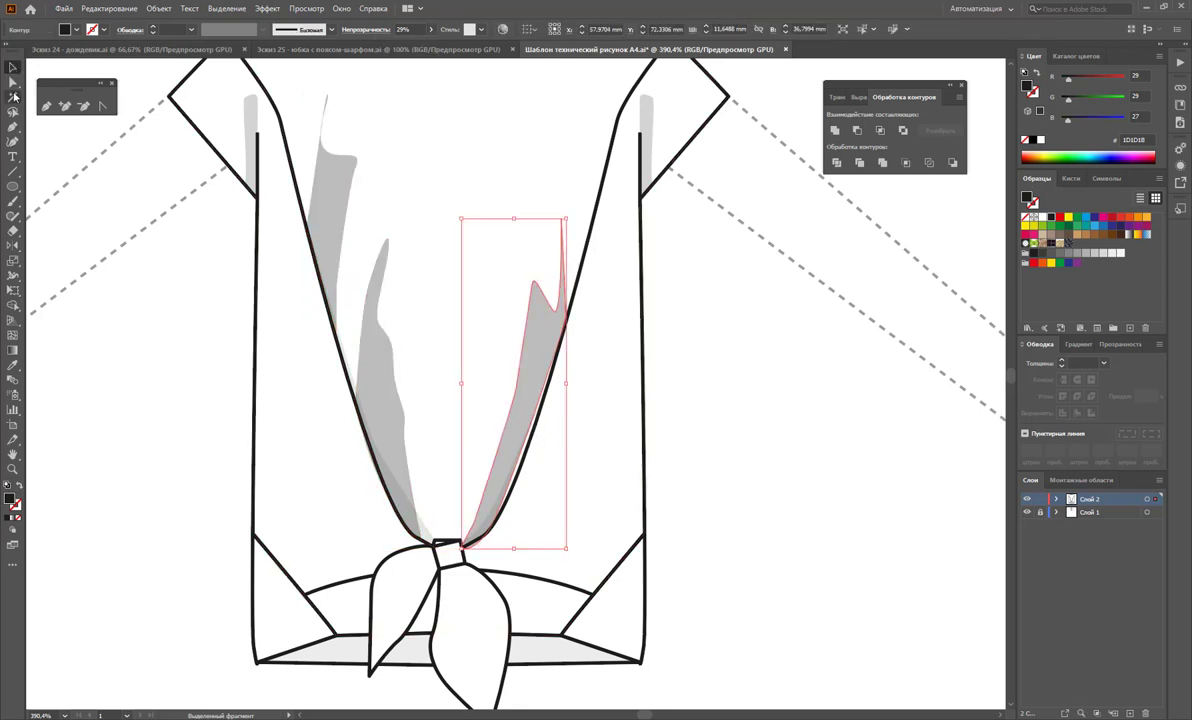
Step: Add an anchor on the right drape fold's edge and drag it down onto the black neckline
click(13, 90)
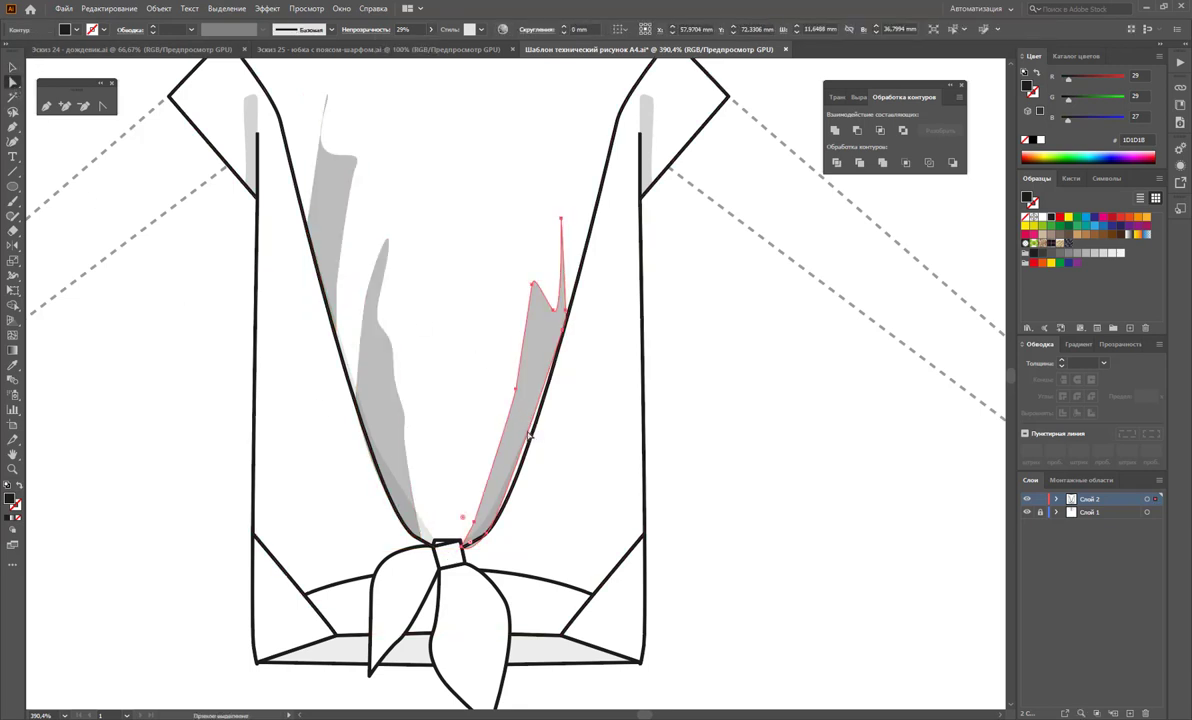
click(66, 107)
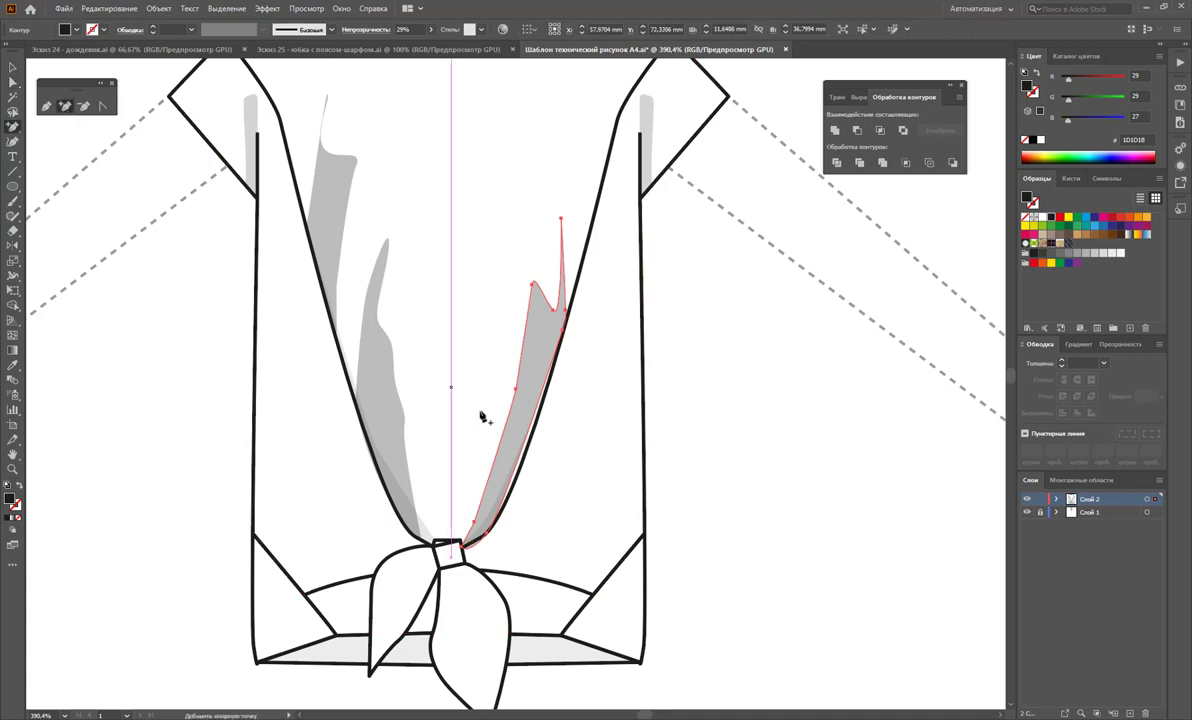
click(530, 441)
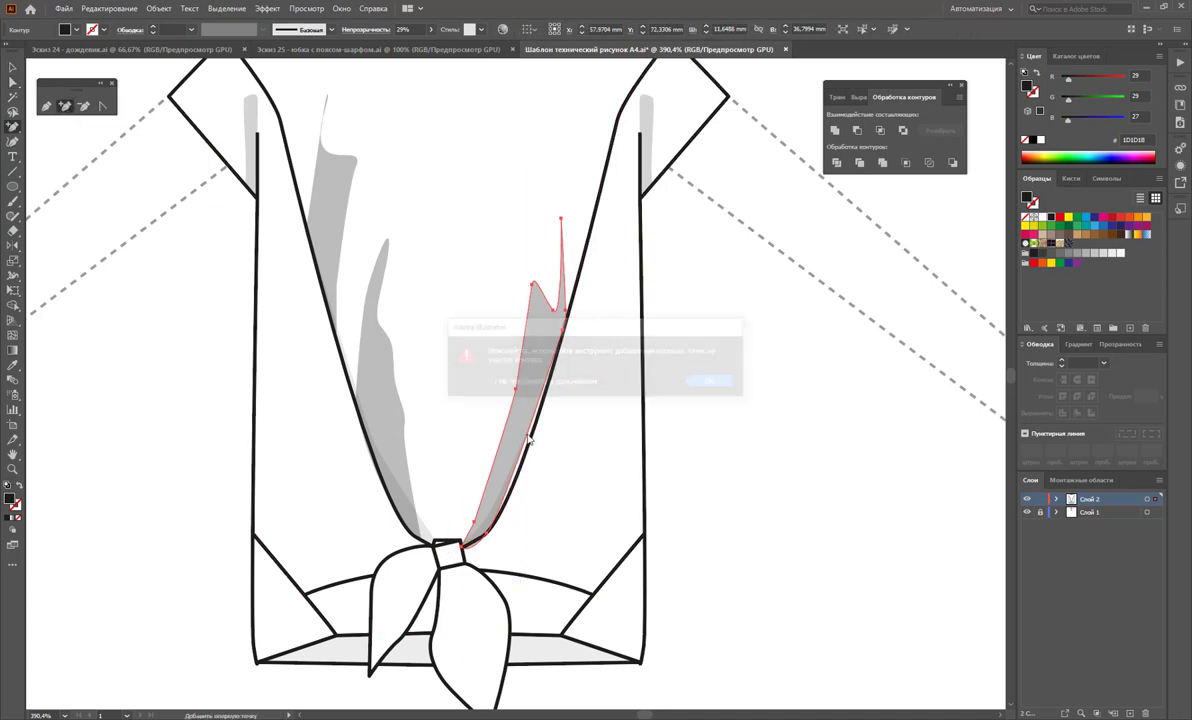
click(703, 382)
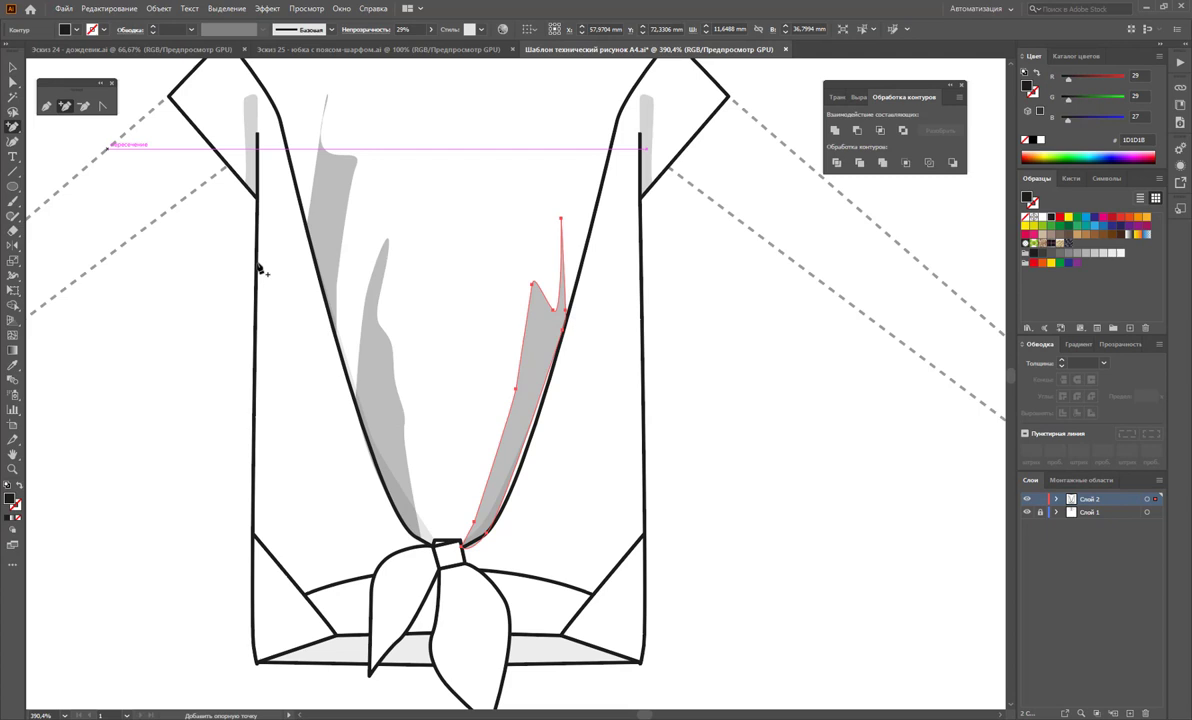
click(537, 410)
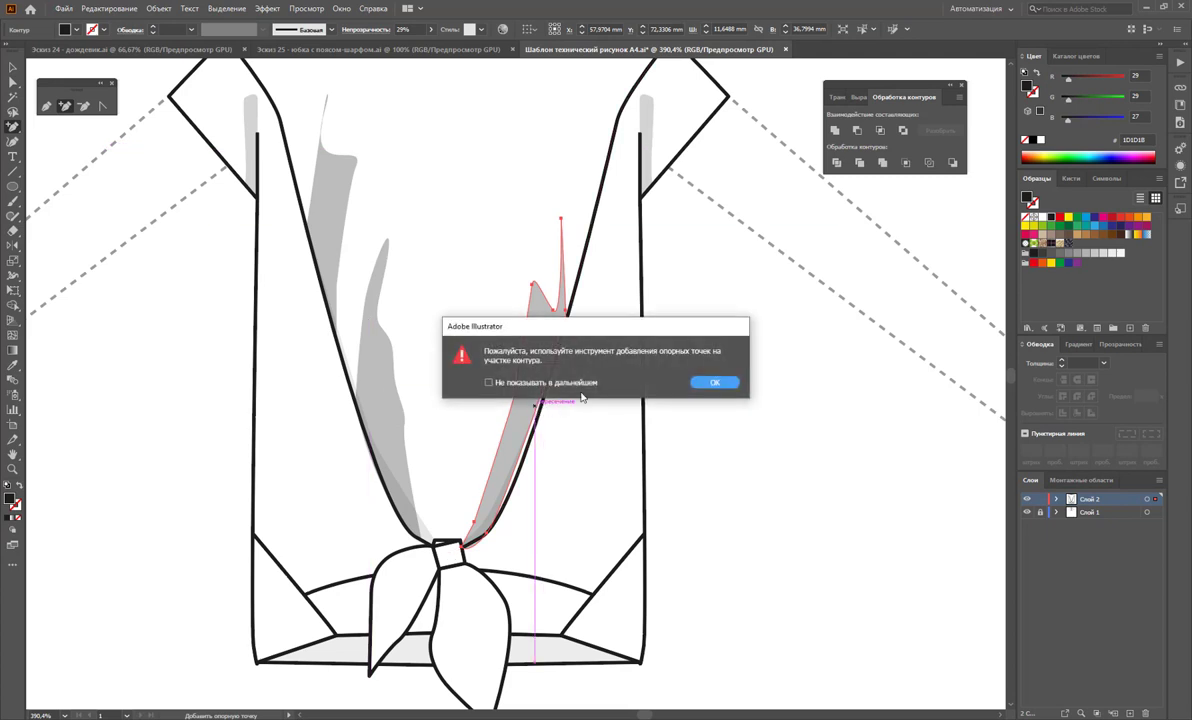
click(700, 383)
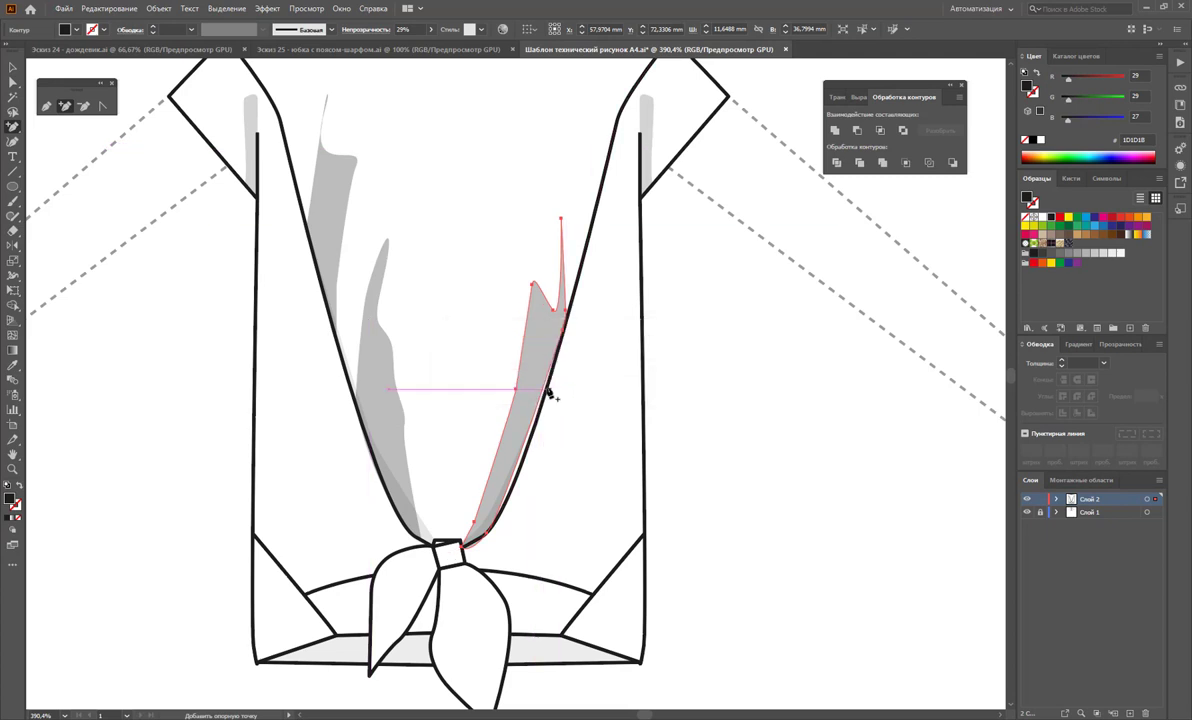
click(546, 391)
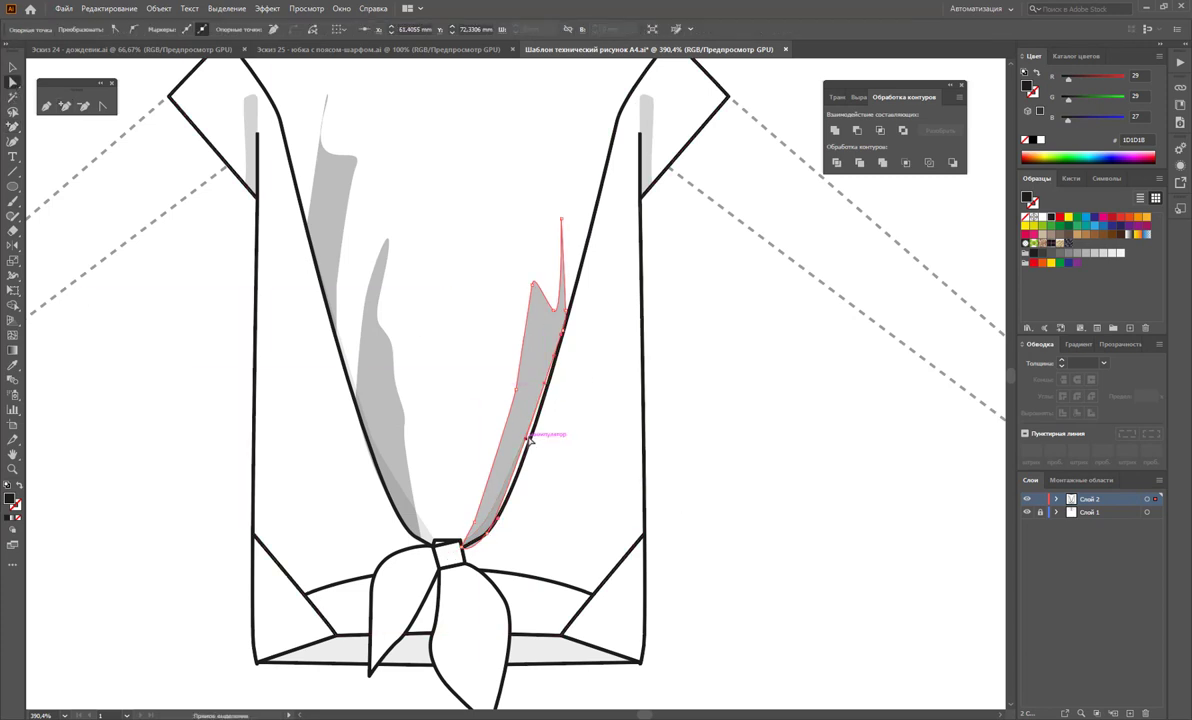
click(544, 384)
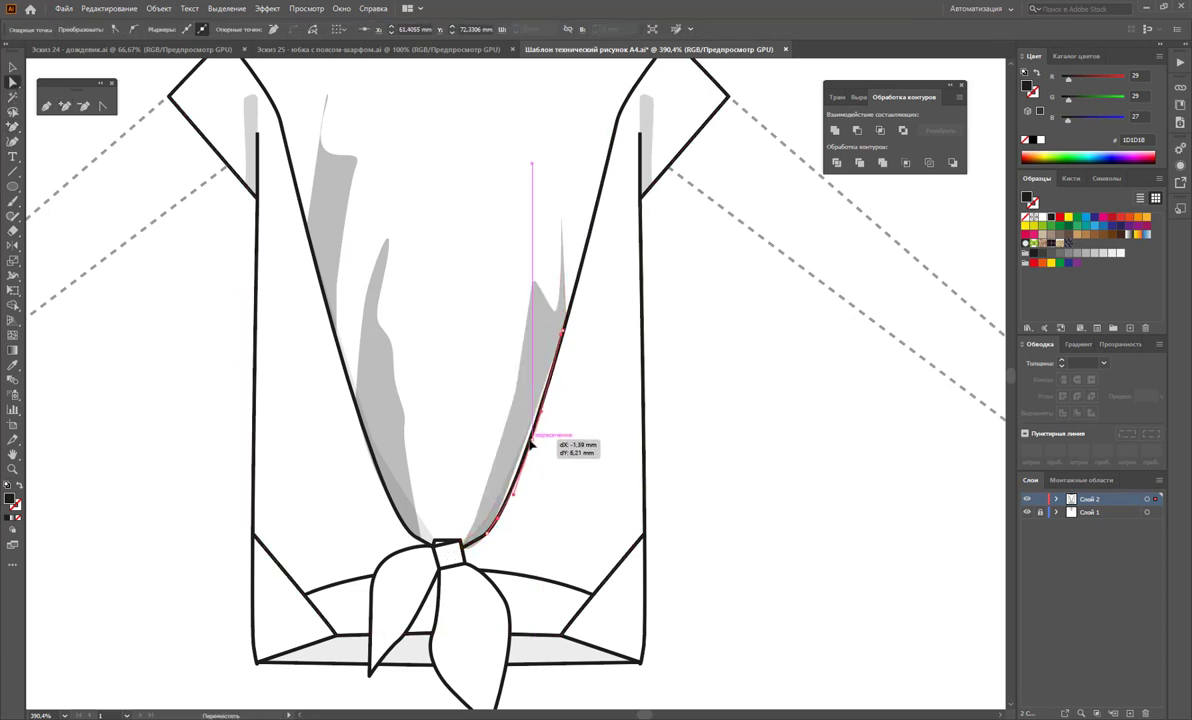
drag(544, 384, 530, 450)
click(763, 495)
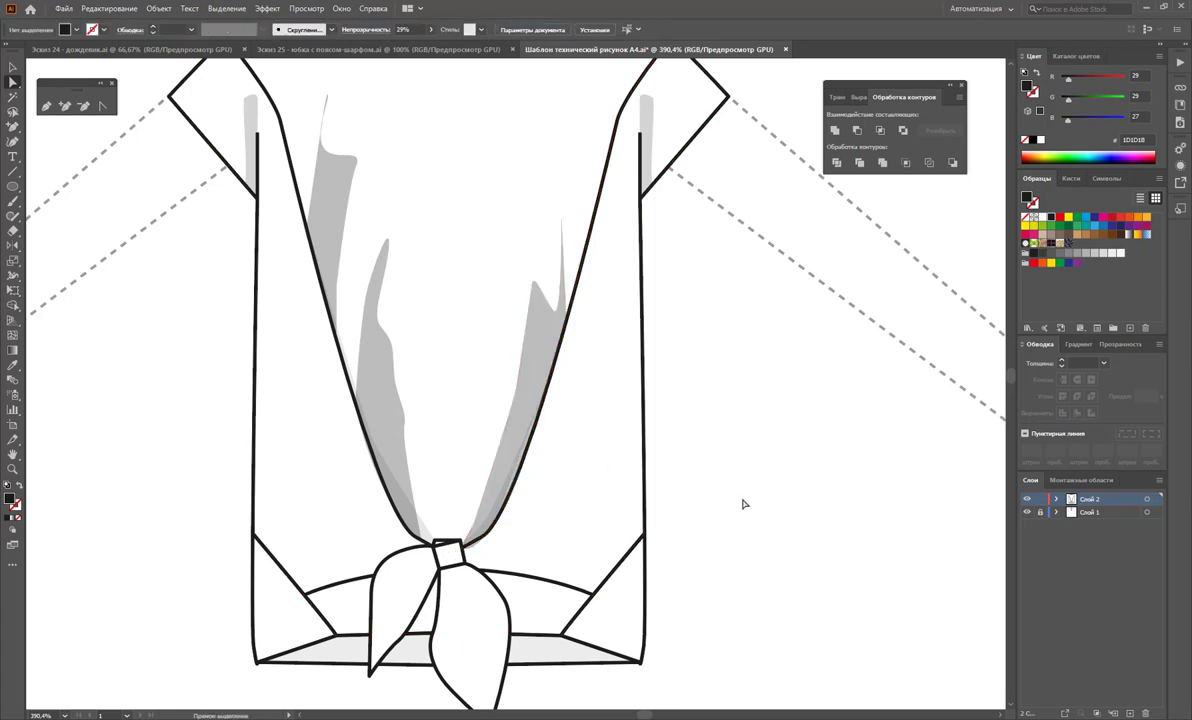
Step: Draw two black shadow triangles at the knot, one on each tie flap
key(p)
scroll(505, 566, down, 1)
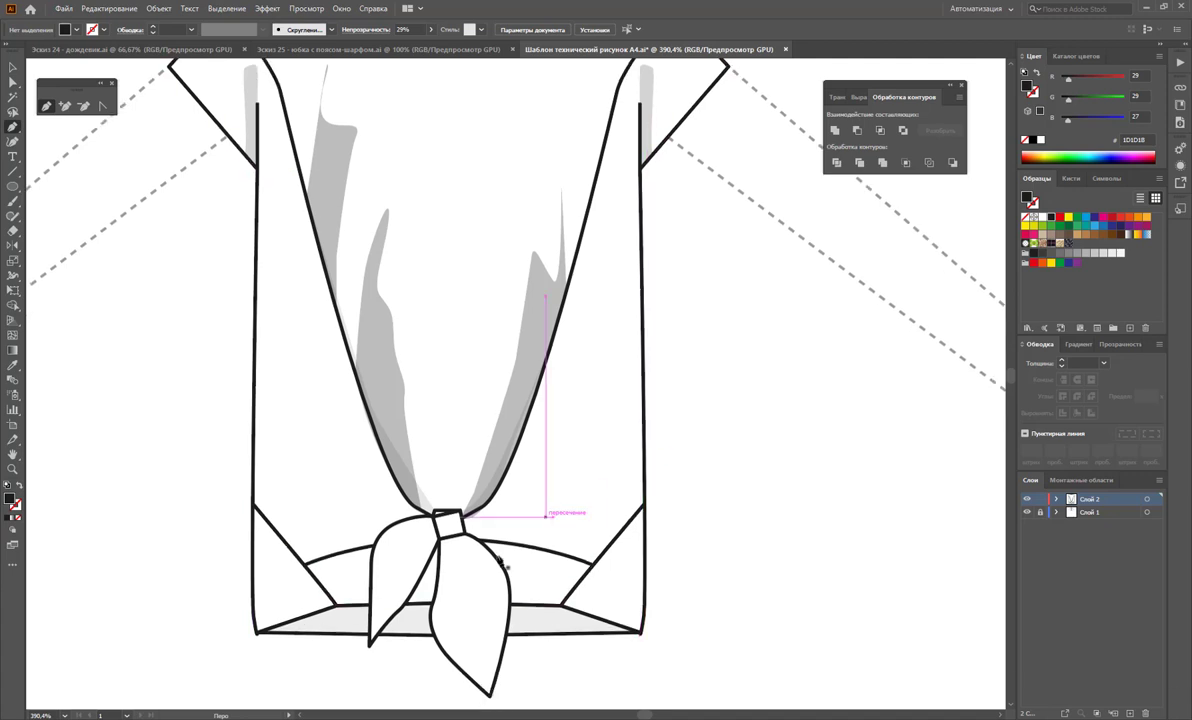
ctrl+click(436, 548)
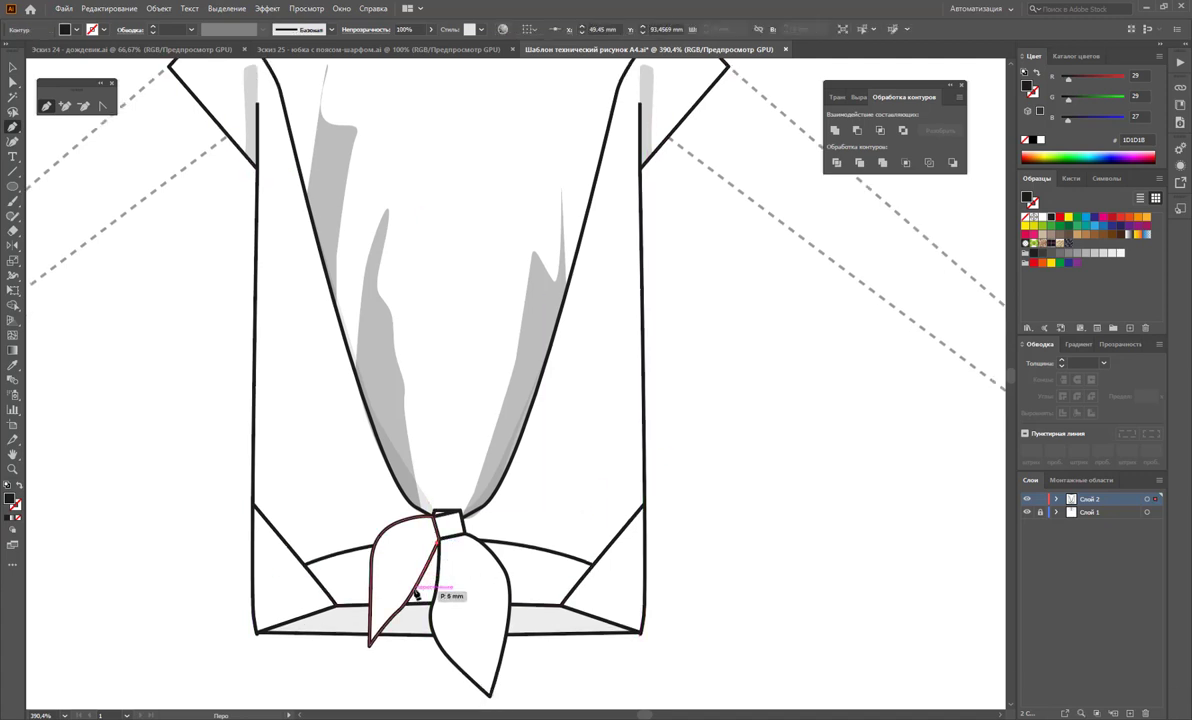
click(417, 594)
click(437, 541)
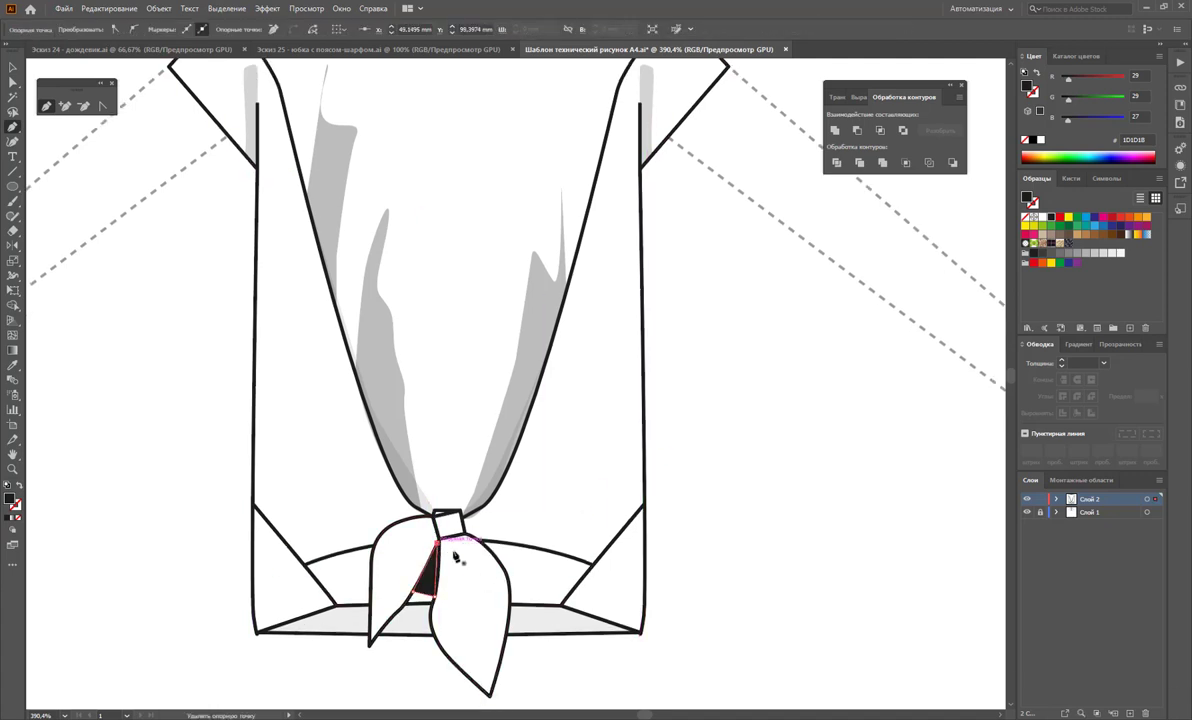
click(440, 538)
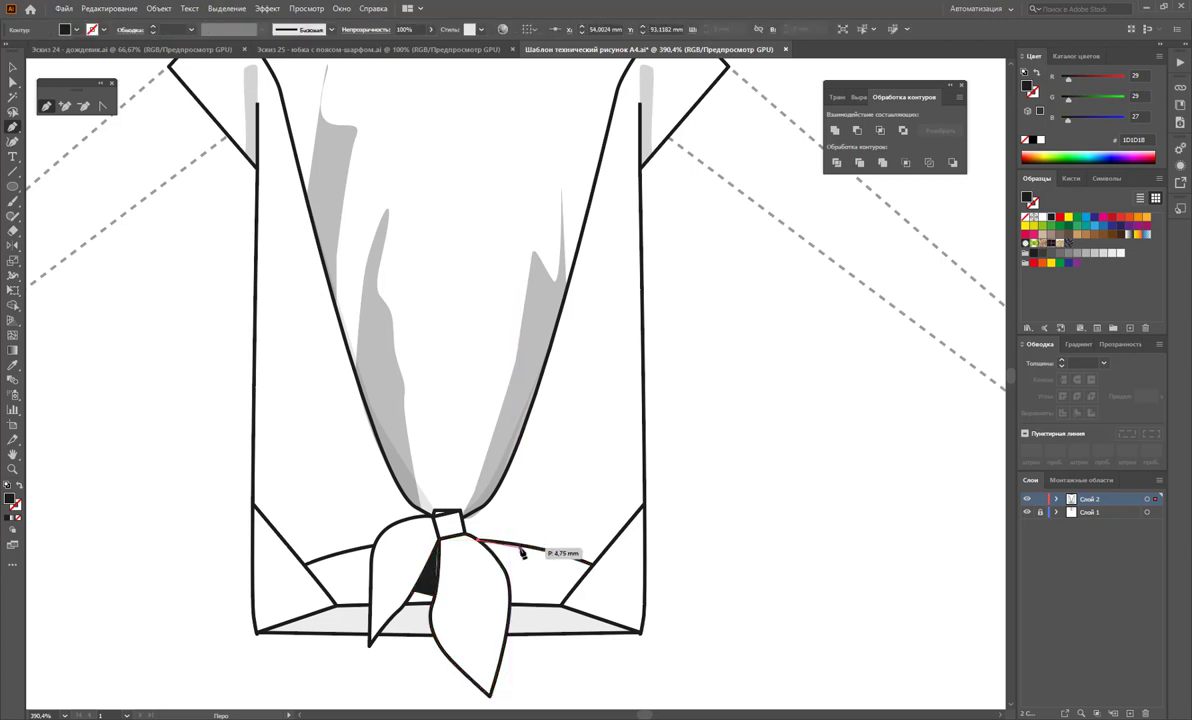
click(521, 551)
click(507, 578)
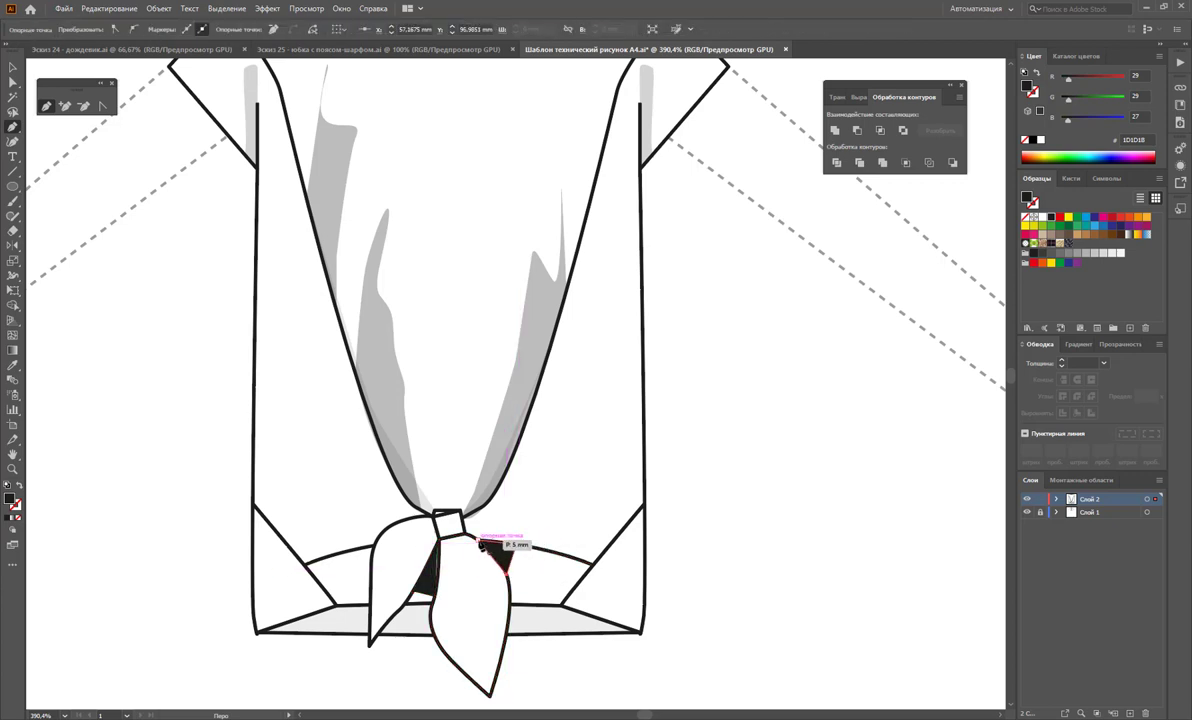
click(482, 545)
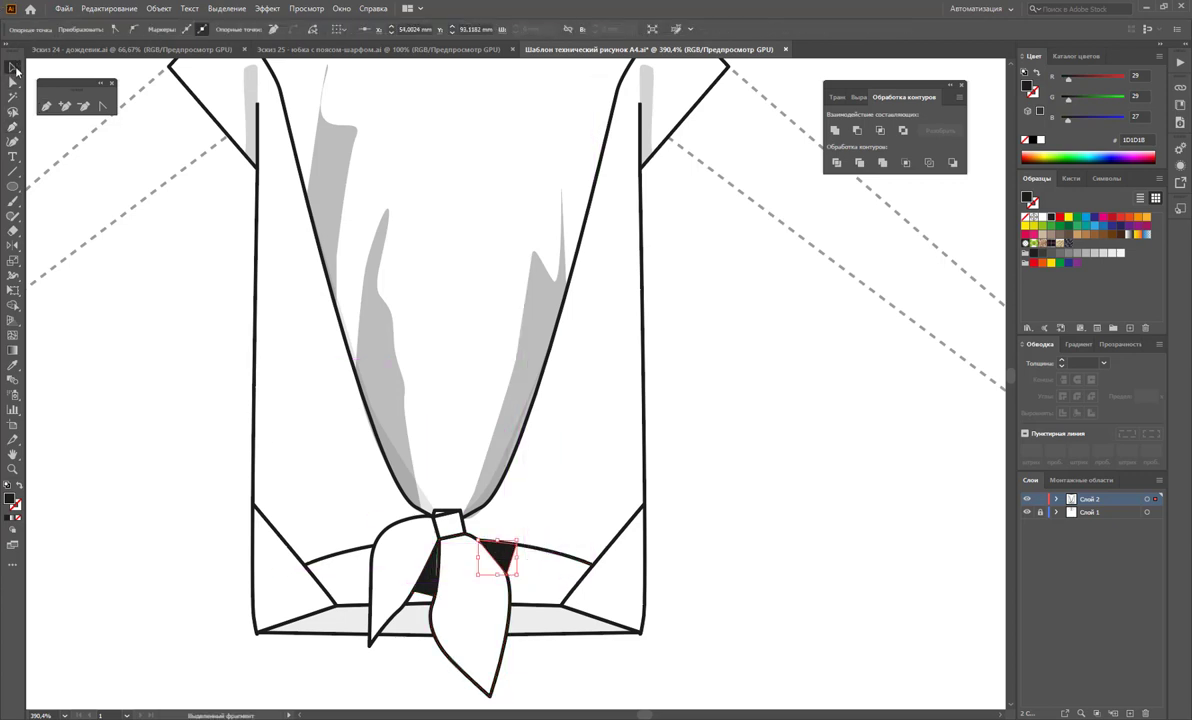
Step: Select both shadow triangles and lower their opacity to 68%
click(12, 68)
click(293, 56)
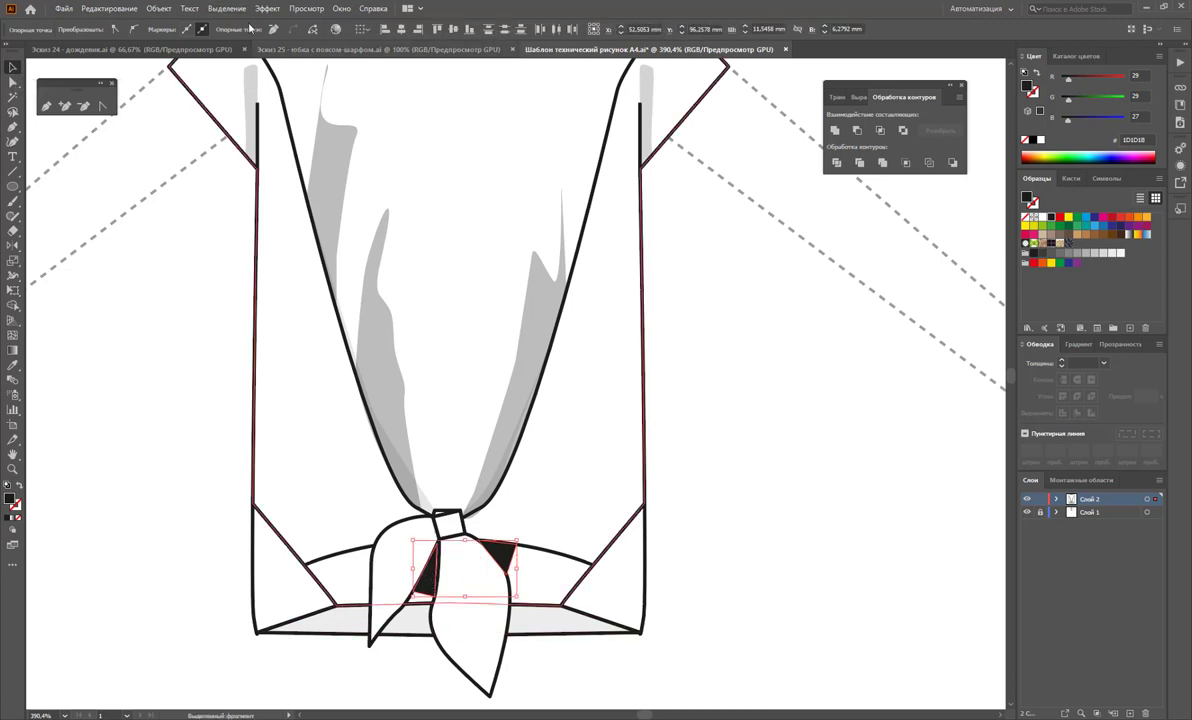
click(181, 329)
click(424, 570)
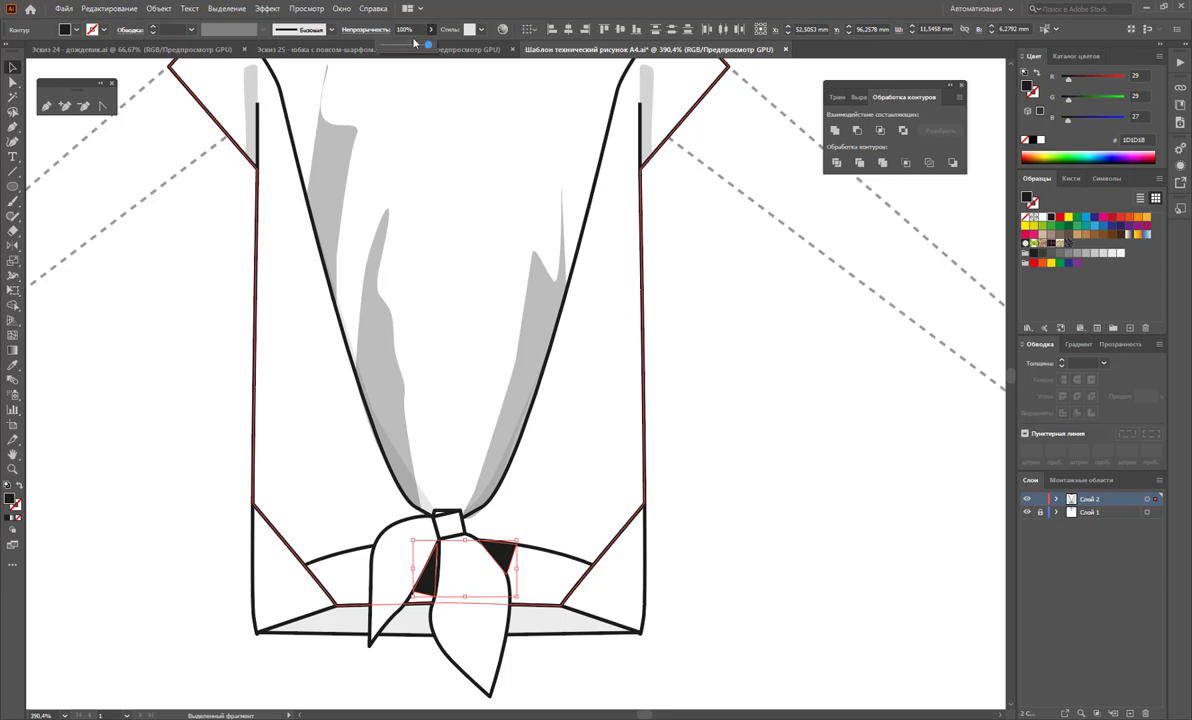
mouse_move(414, 42)
mouse_down()
mouse_move(400, 47)
mouse_move(418, 46)
mouse_up()
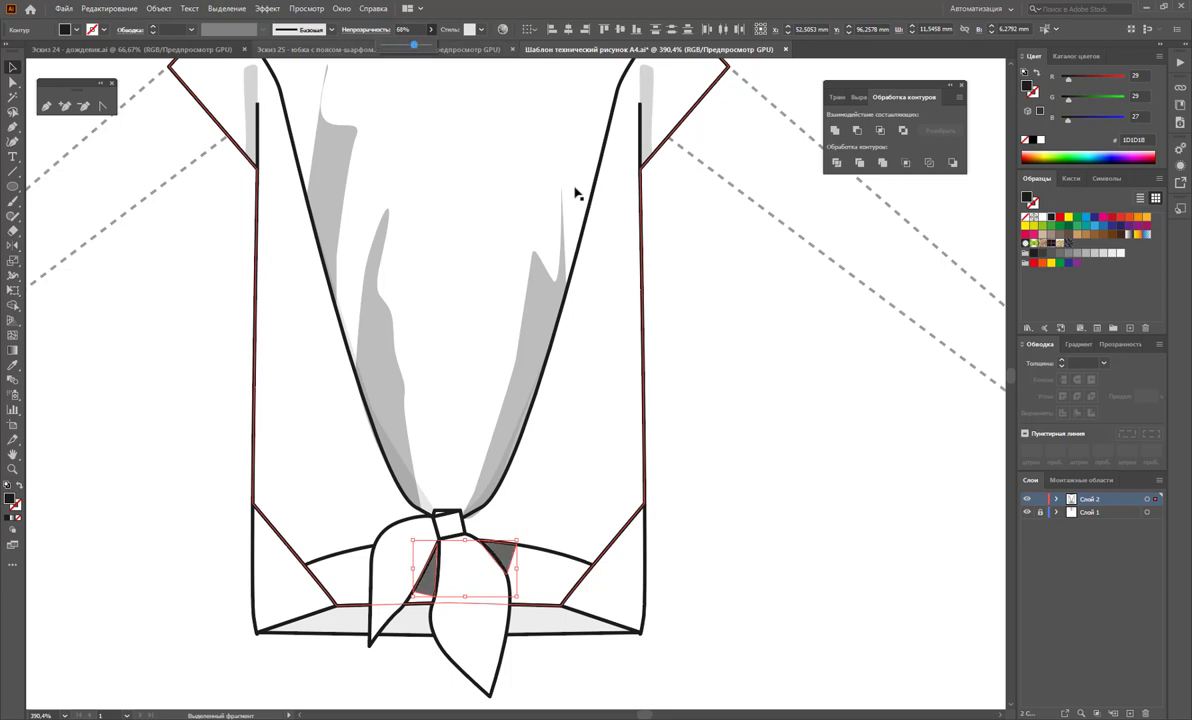
click(714, 368)
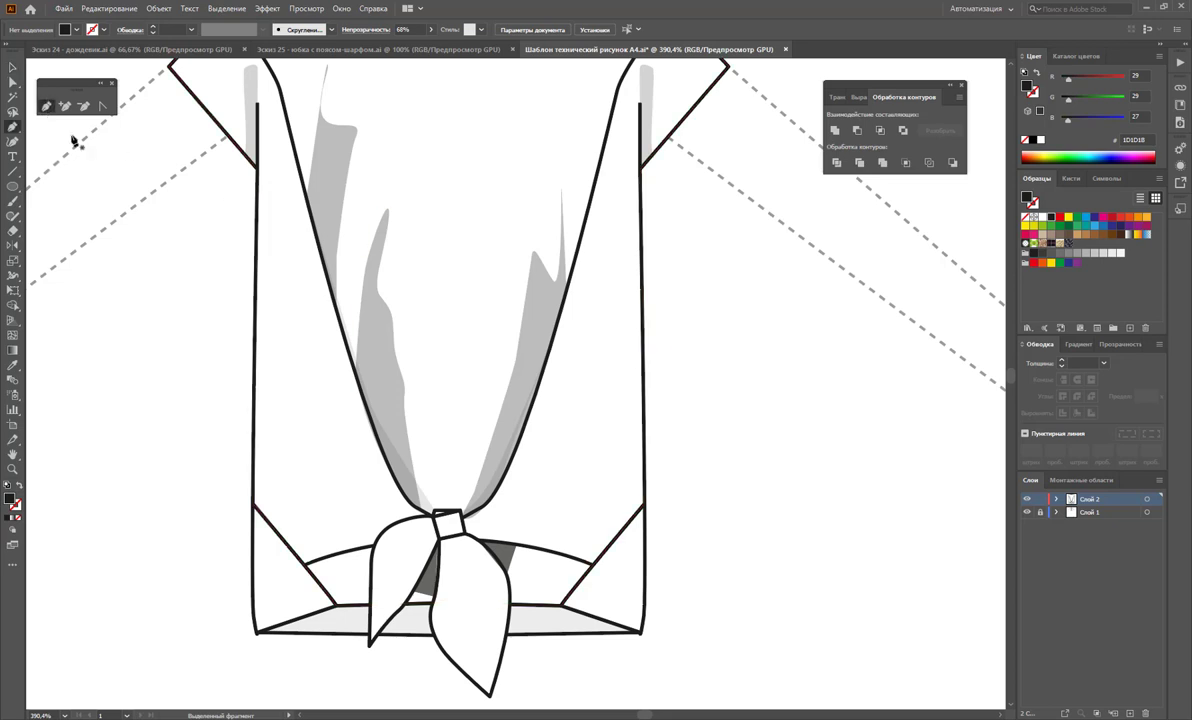
Step: Draw a thin curved black crease sliver rising from the knot along the right neckline
click(463, 524)
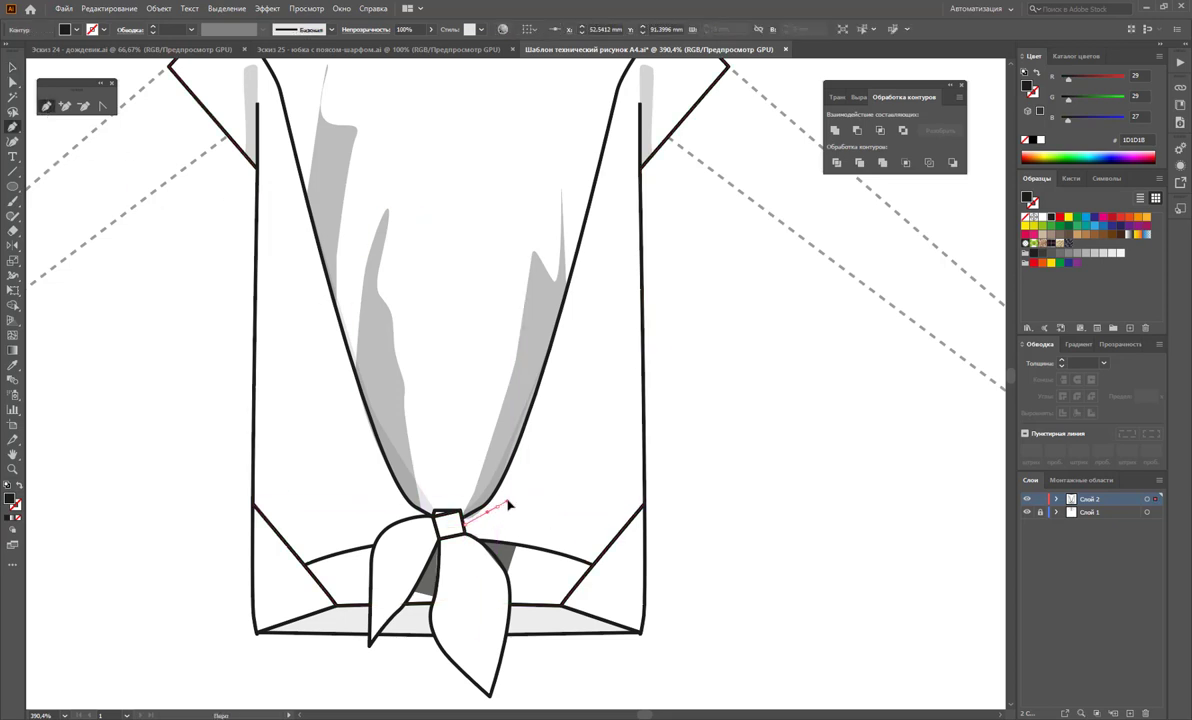
drag(540, 424, 528, 484)
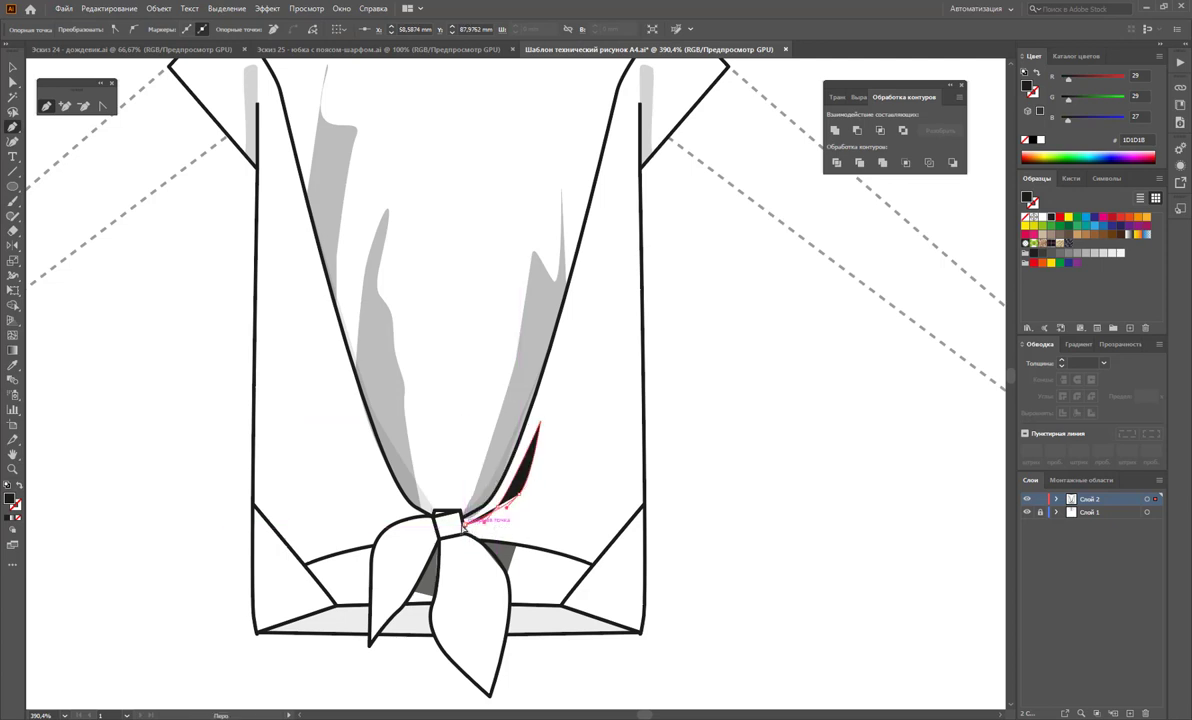
click(463, 523)
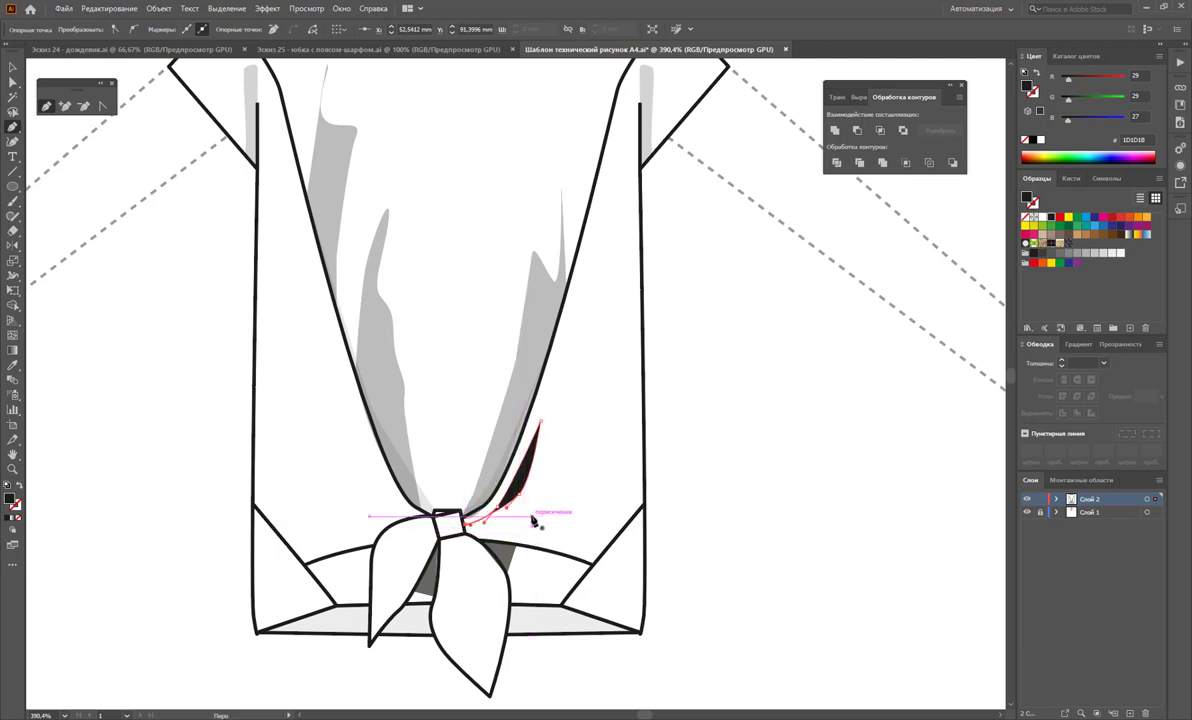
drag(532, 497, 488, 495)
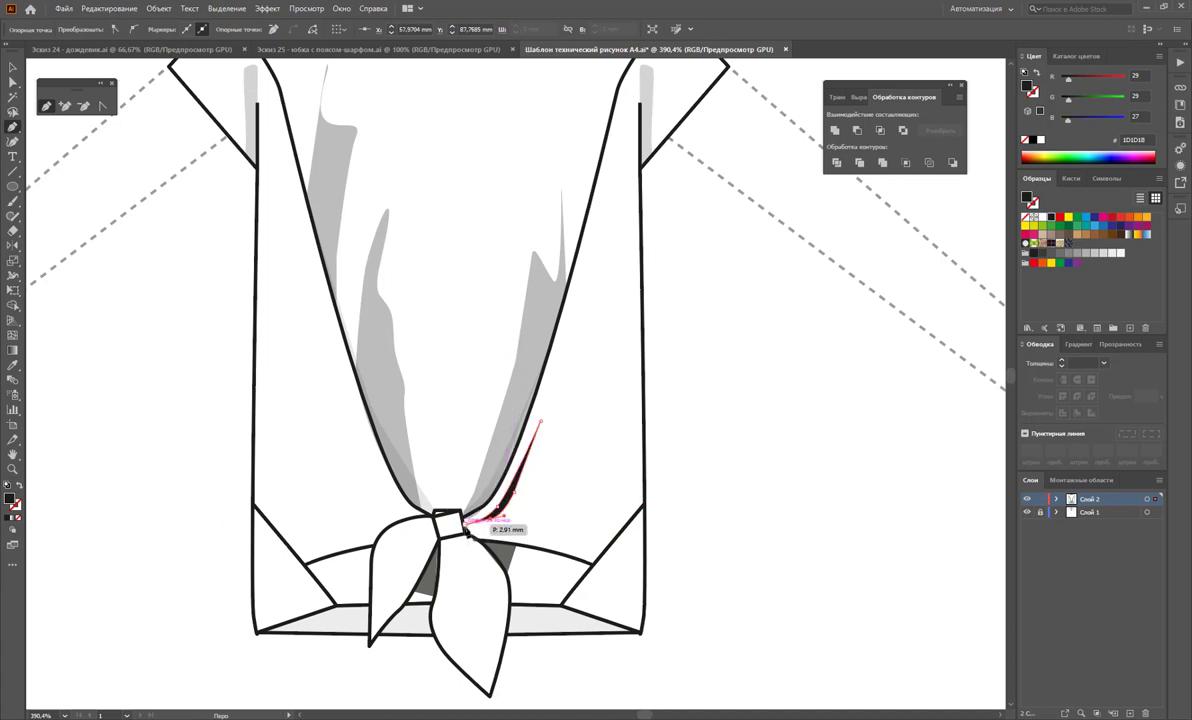
drag(409, 533, 428, 514)
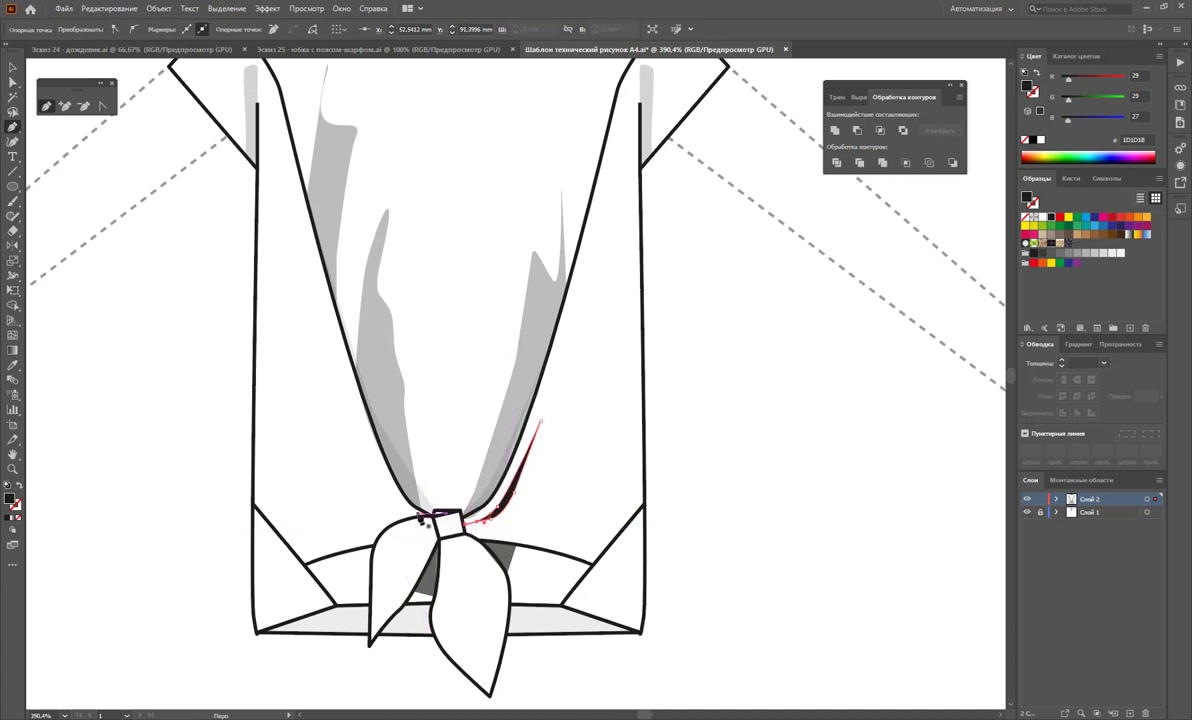
Step: Start a matching crease from the knot's left side up to an upper tip
click(410, 514)
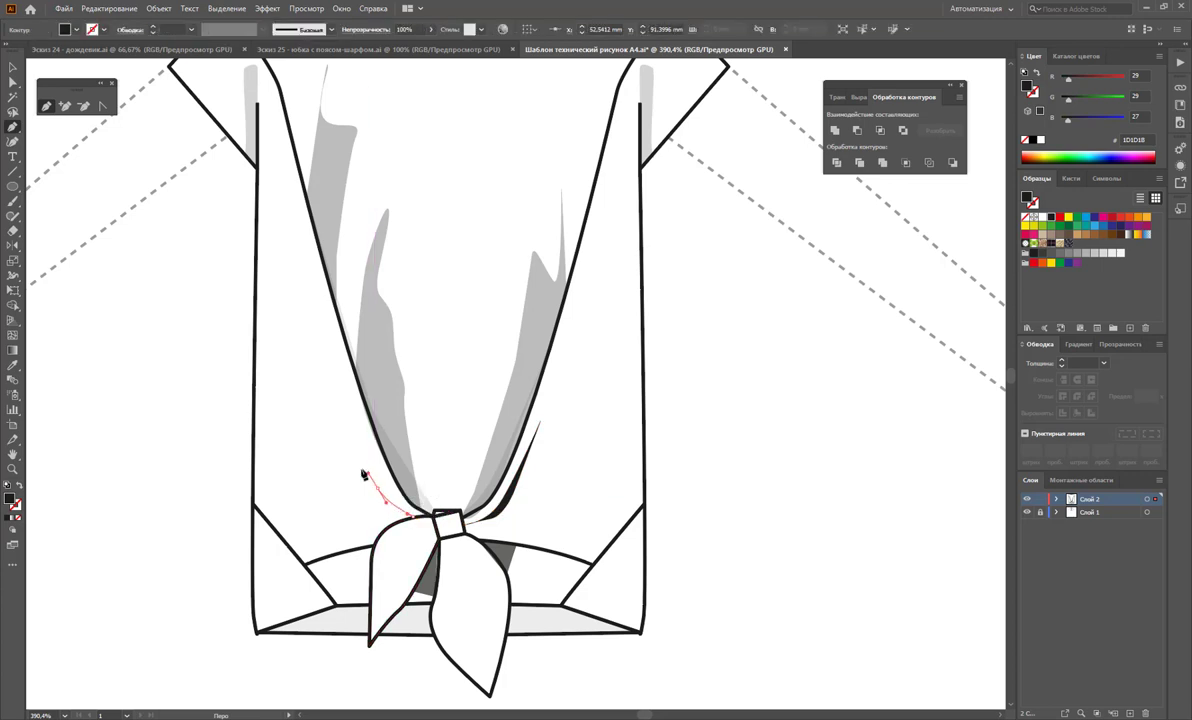
click(343, 419)
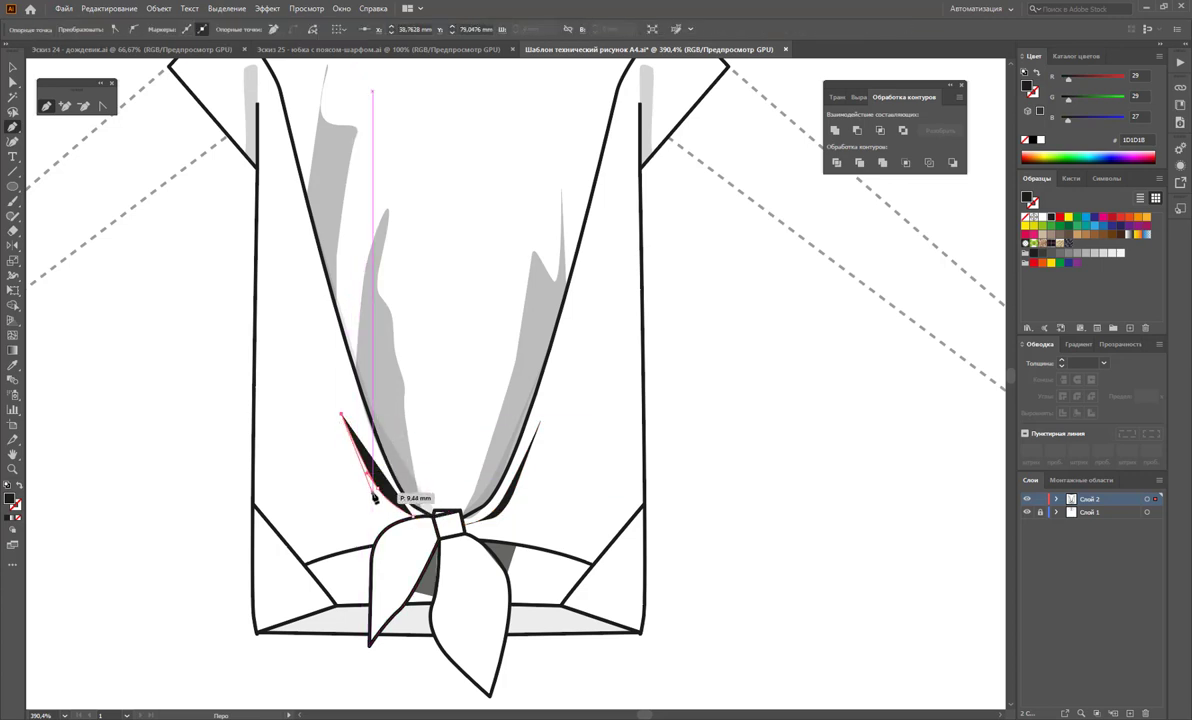
mouse_move(440, 512)
mouse_down()
mouse_move(416, 526)
mouse_move(546, 519)
mouse_move(527, 516)
mouse_up()
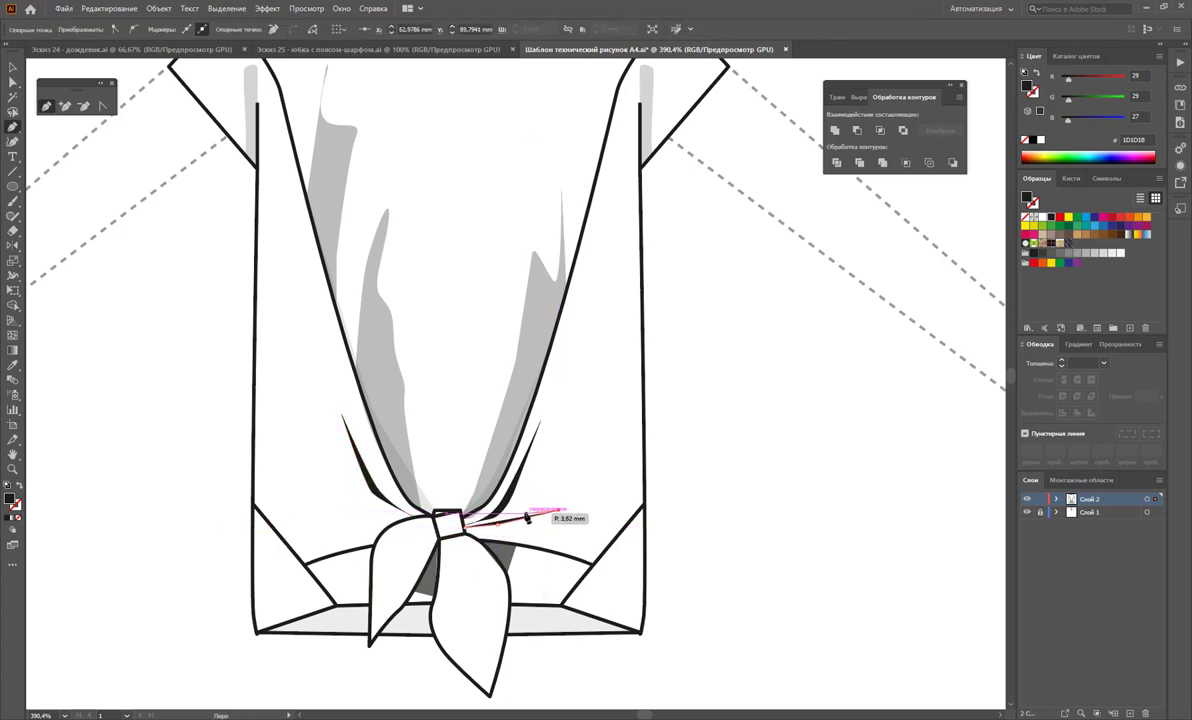
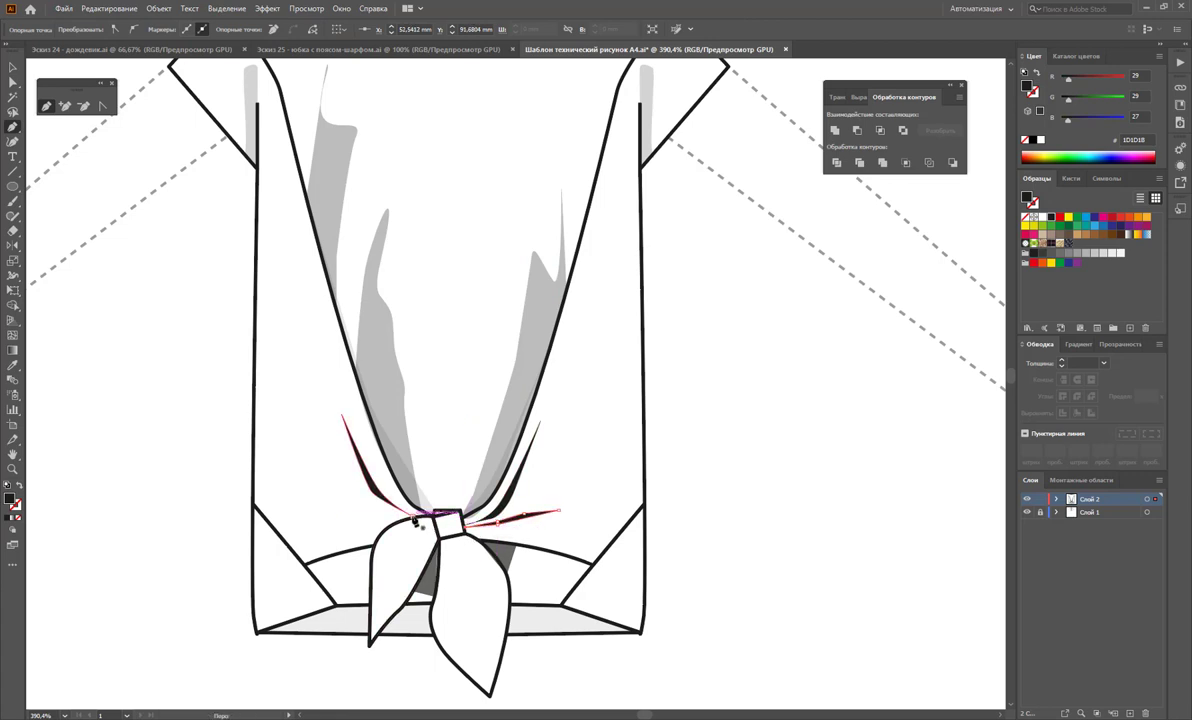
Step: Finish the current strand and draw another thin curved strand to the left of the knot
drag(369, 514, 420, 527)
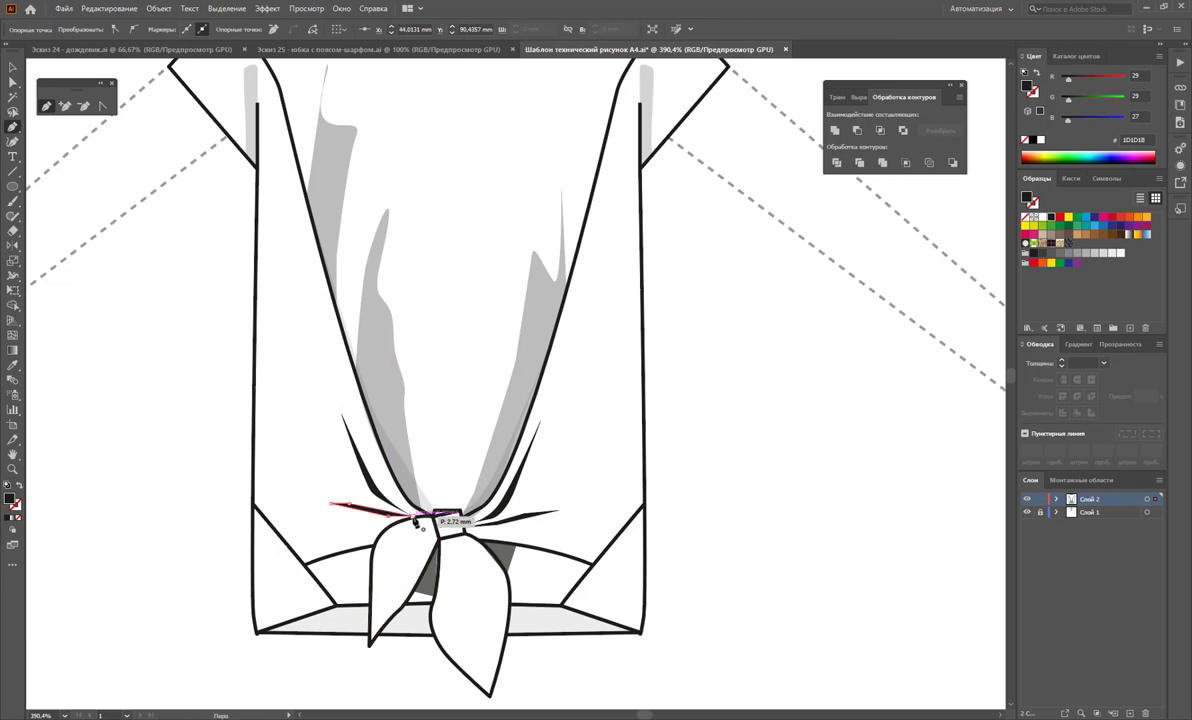
click(433, 515)
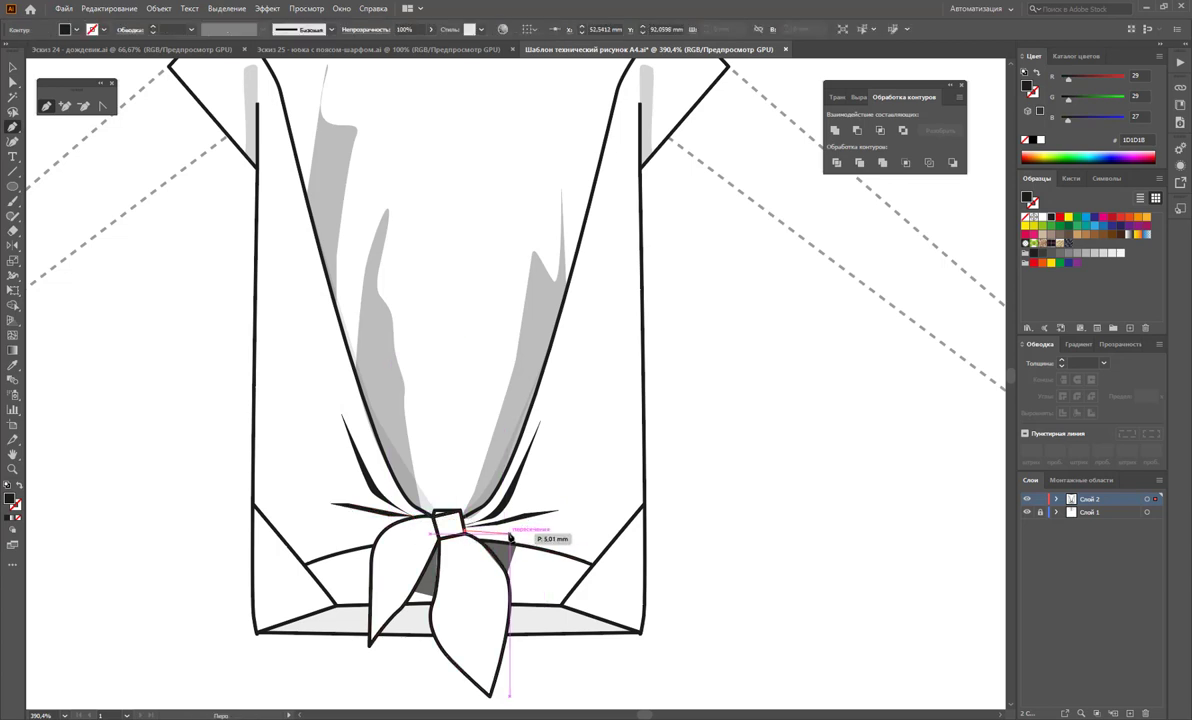
drag(508, 532, 560, 548)
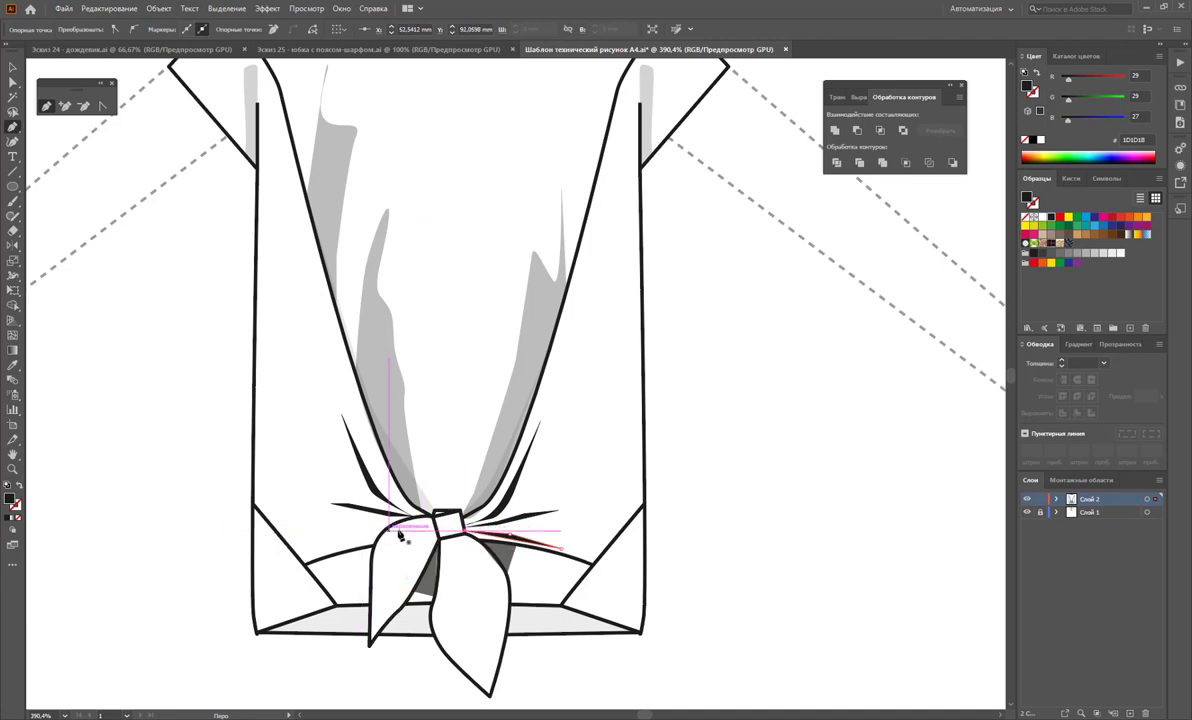
click(323, 538)
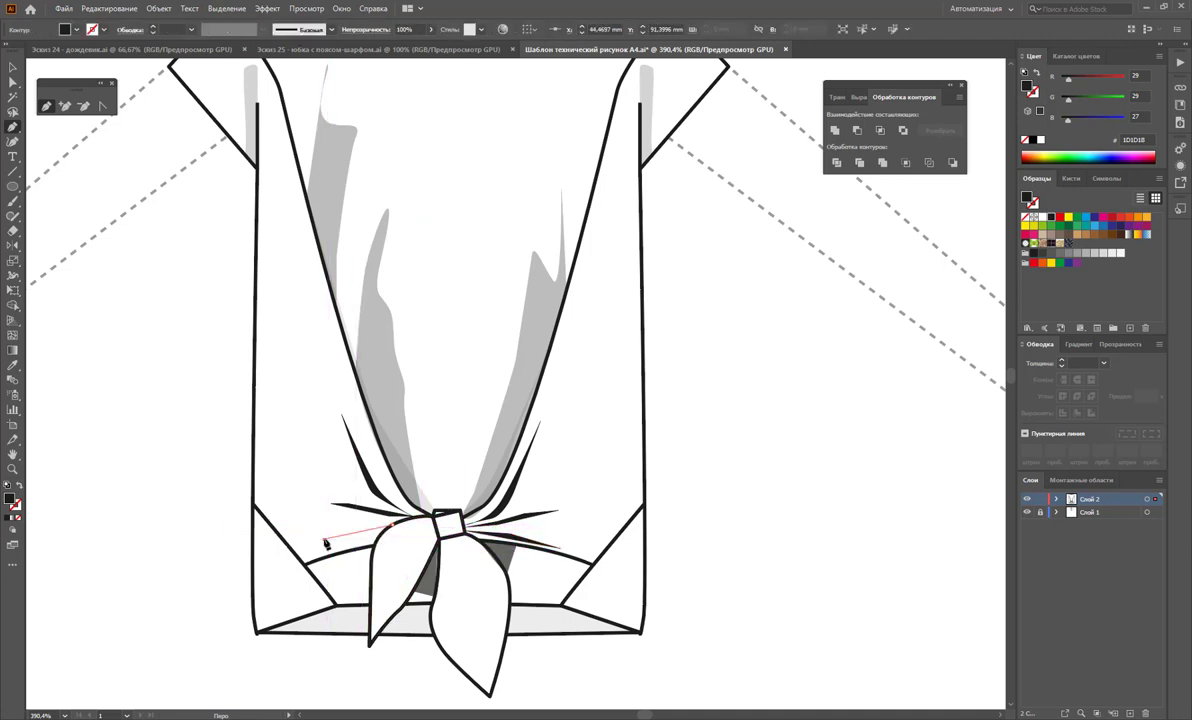
click(393, 532)
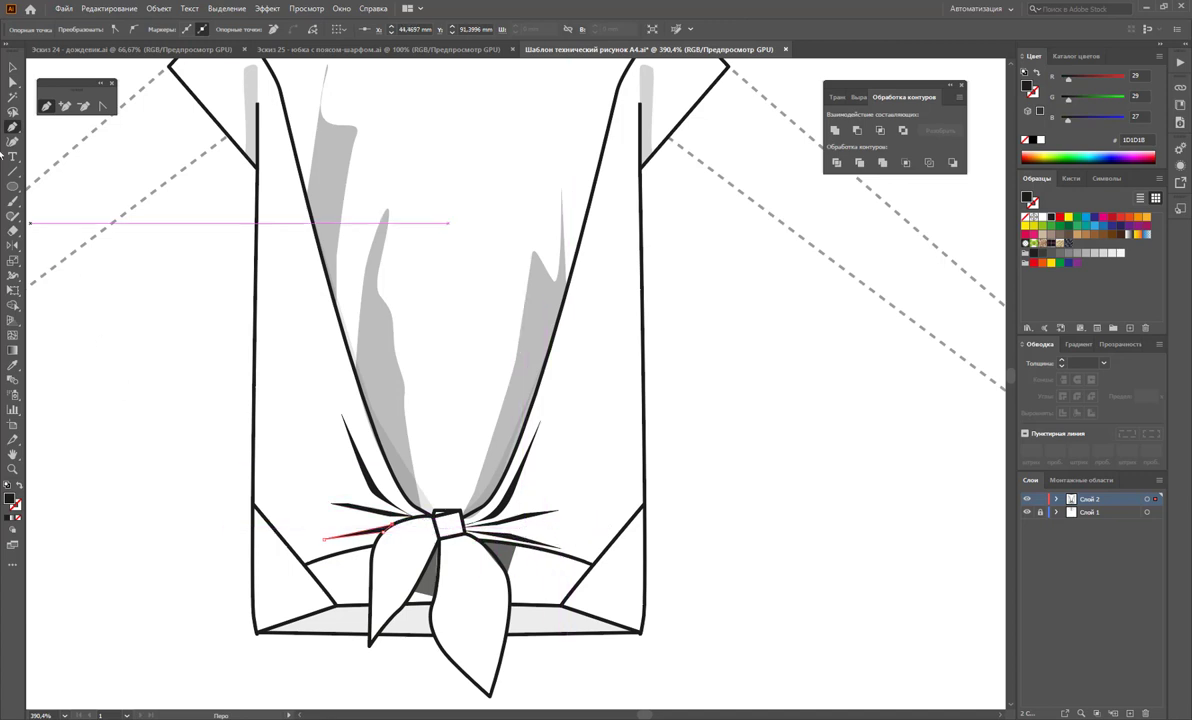
Step: Select every thin strand on both sides of the knot, set them to 27% opacity, then deselect
click(13, 67)
click(365, 510)
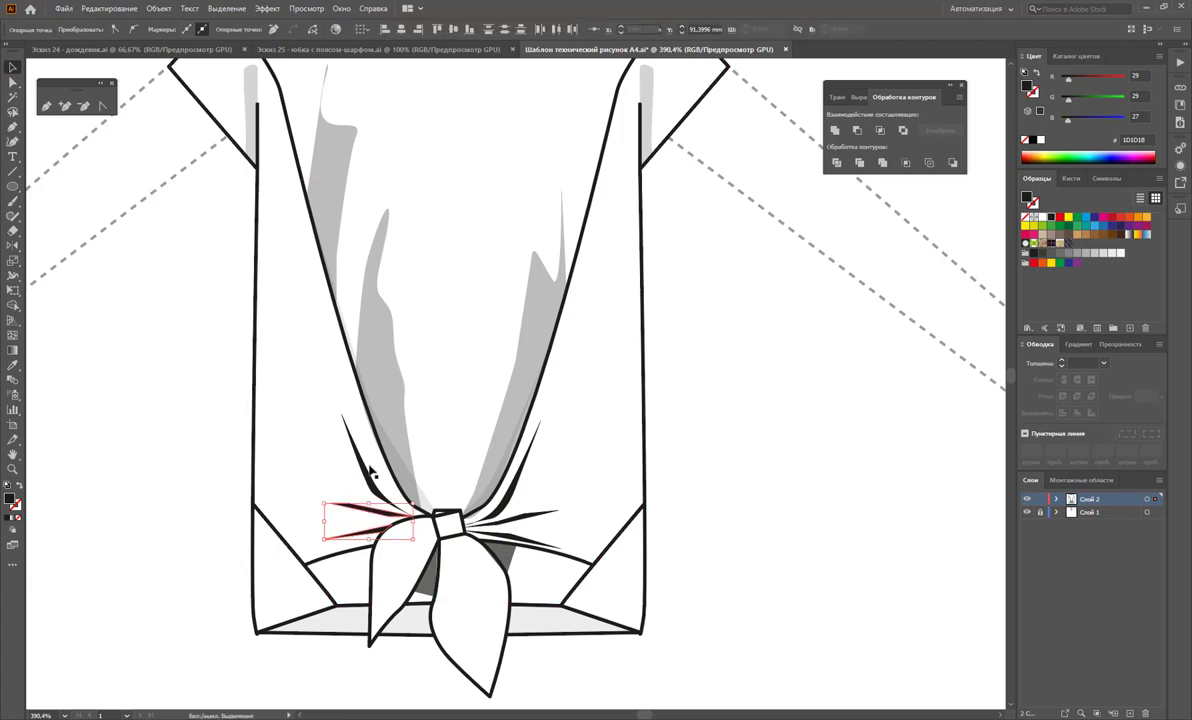
shift+click(367, 472)
shift+click(520, 500)
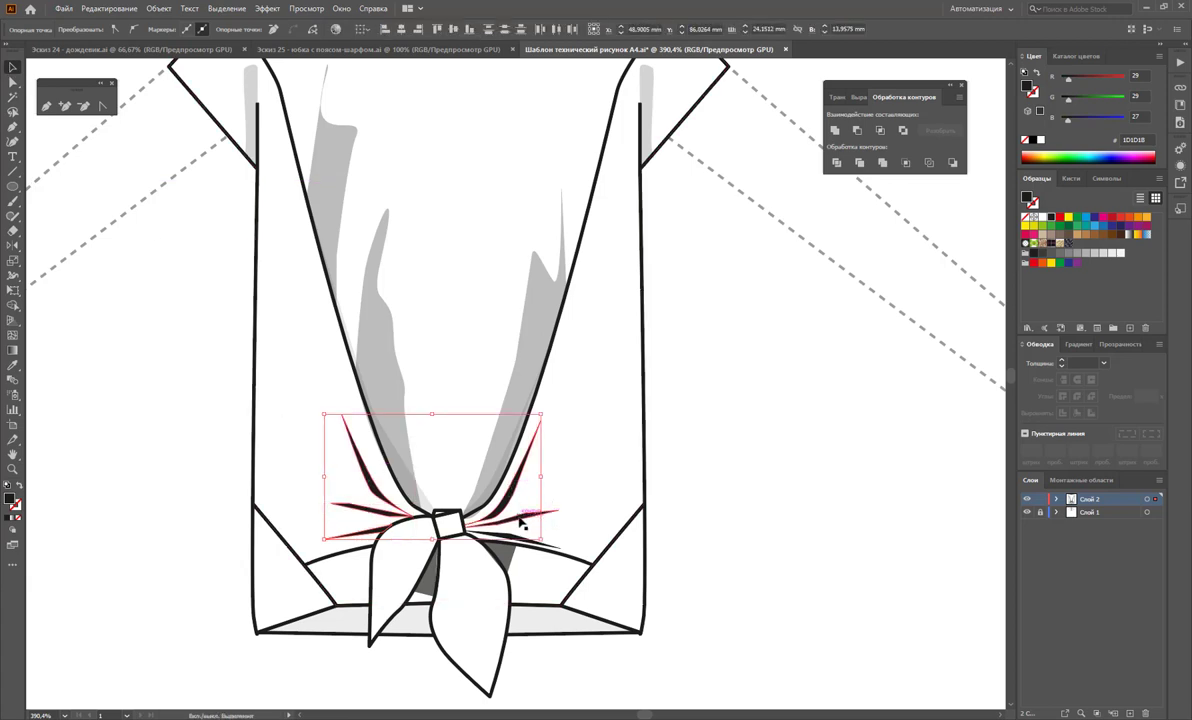
shift+click(530, 512)
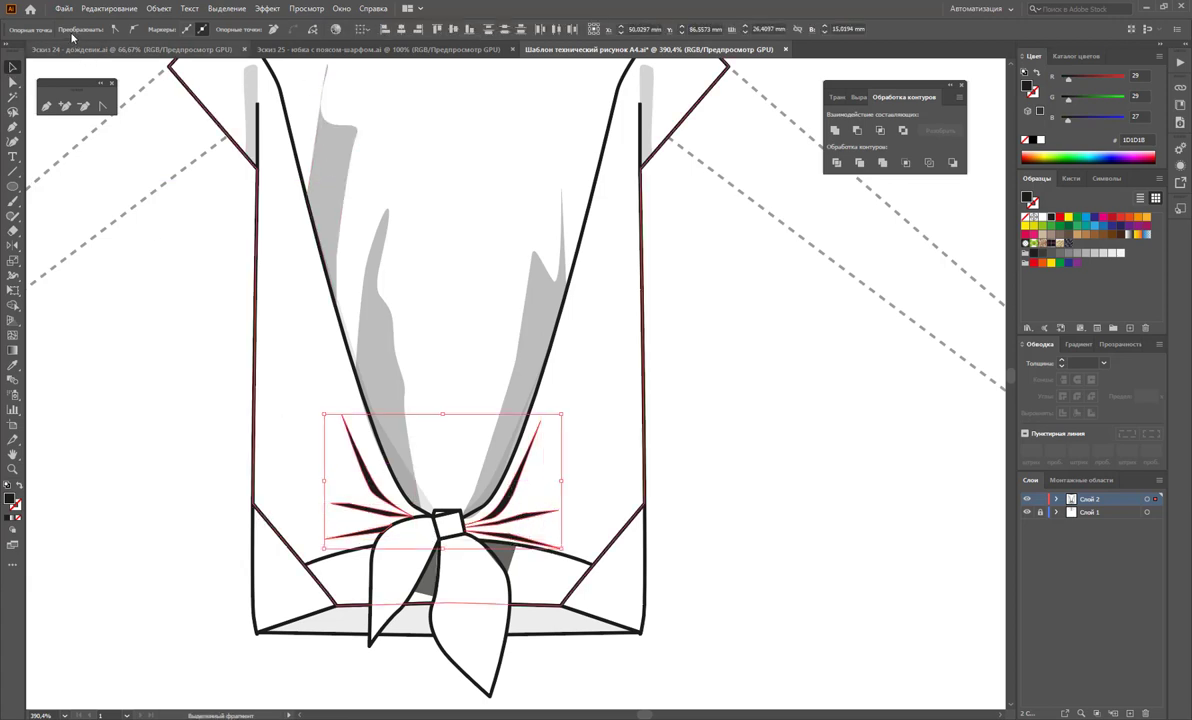
click(132, 362)
click(358, 530)
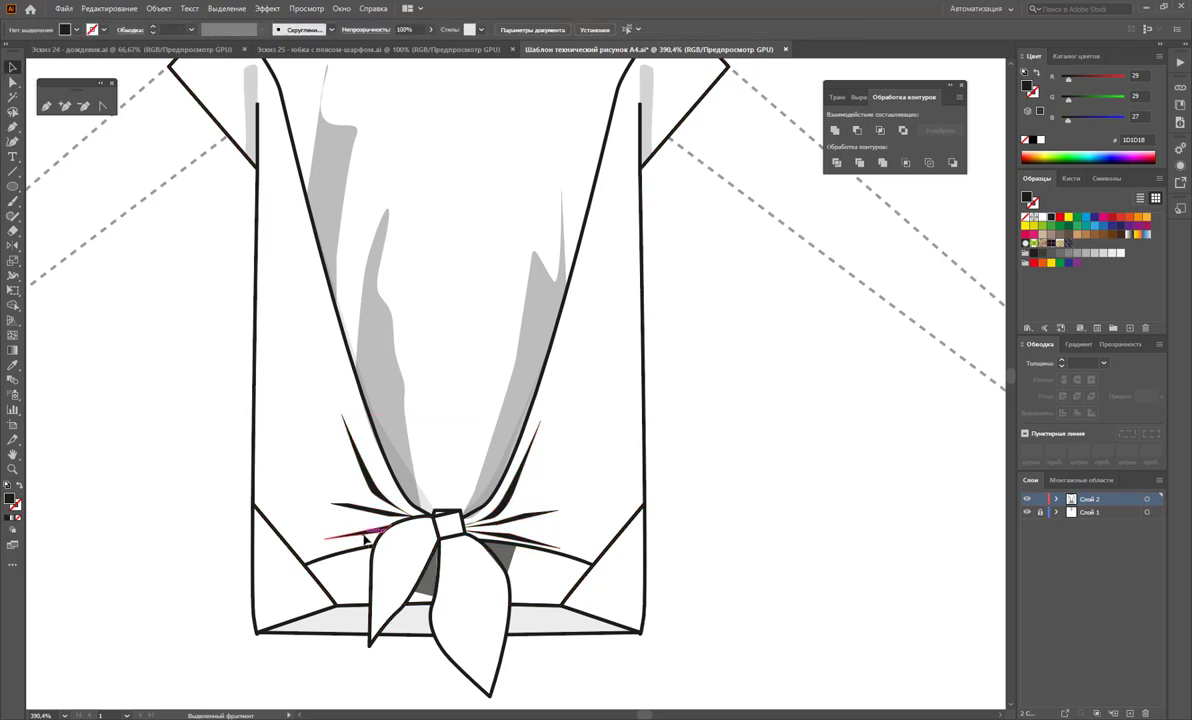
shift+click(348, 432)
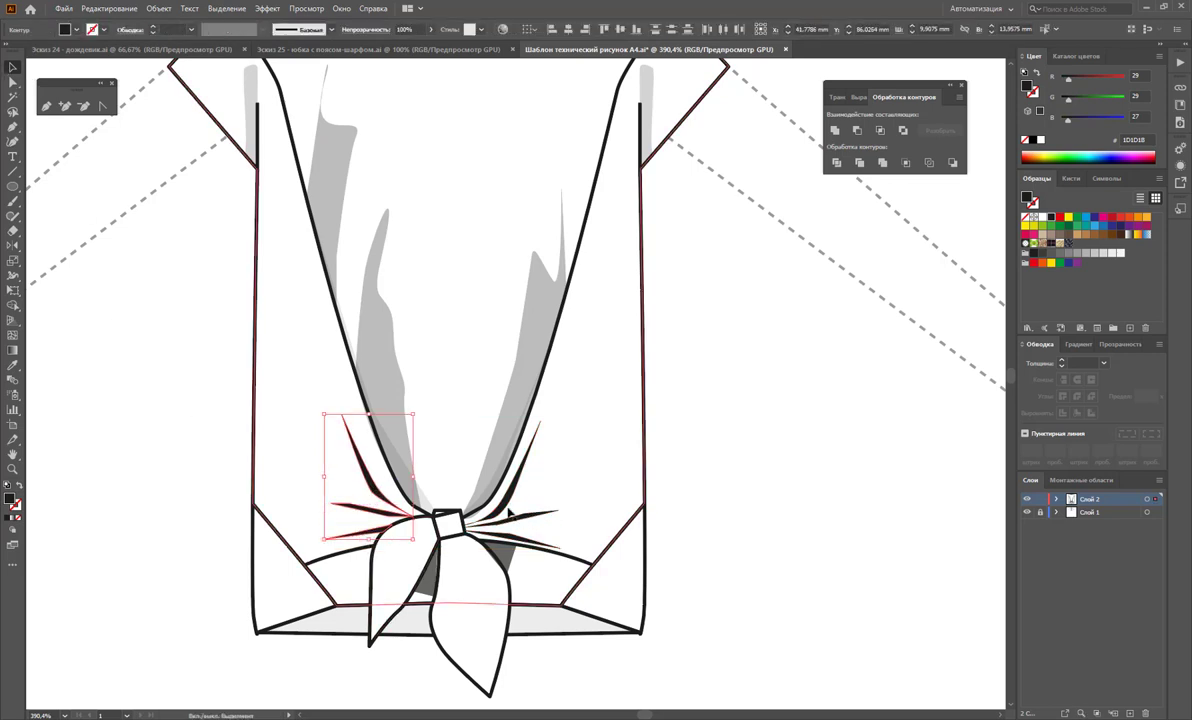
shift+click(527, 515)
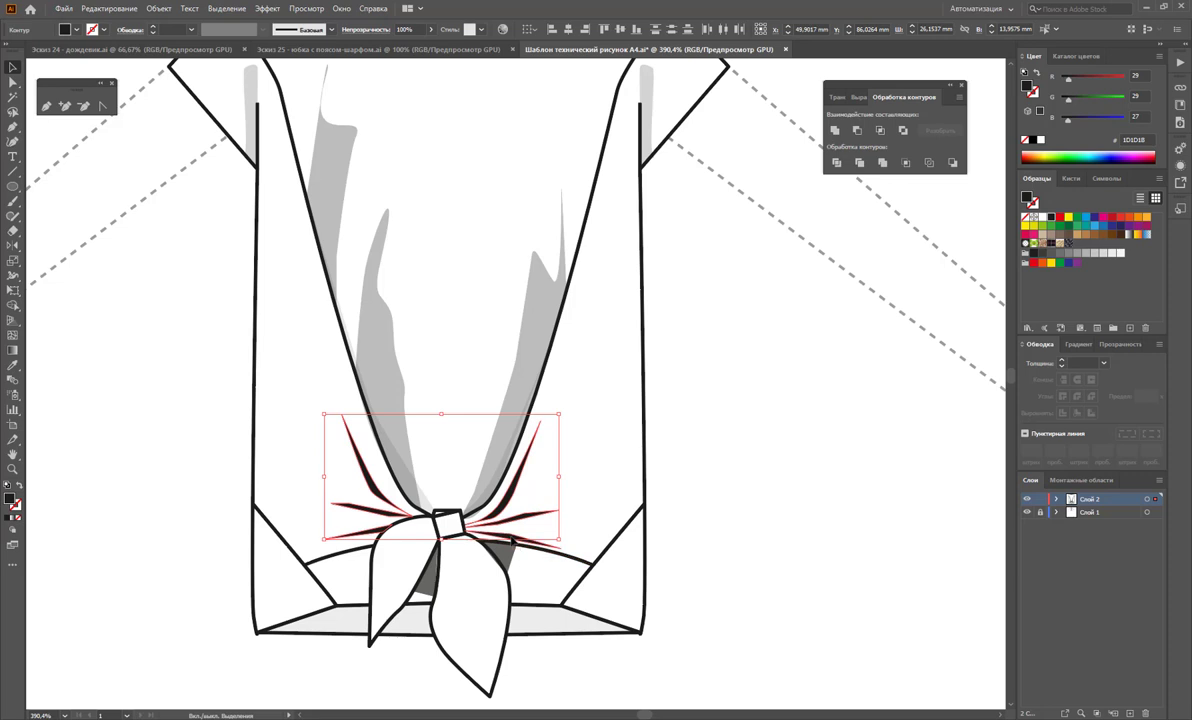
shift+click(511, 540)
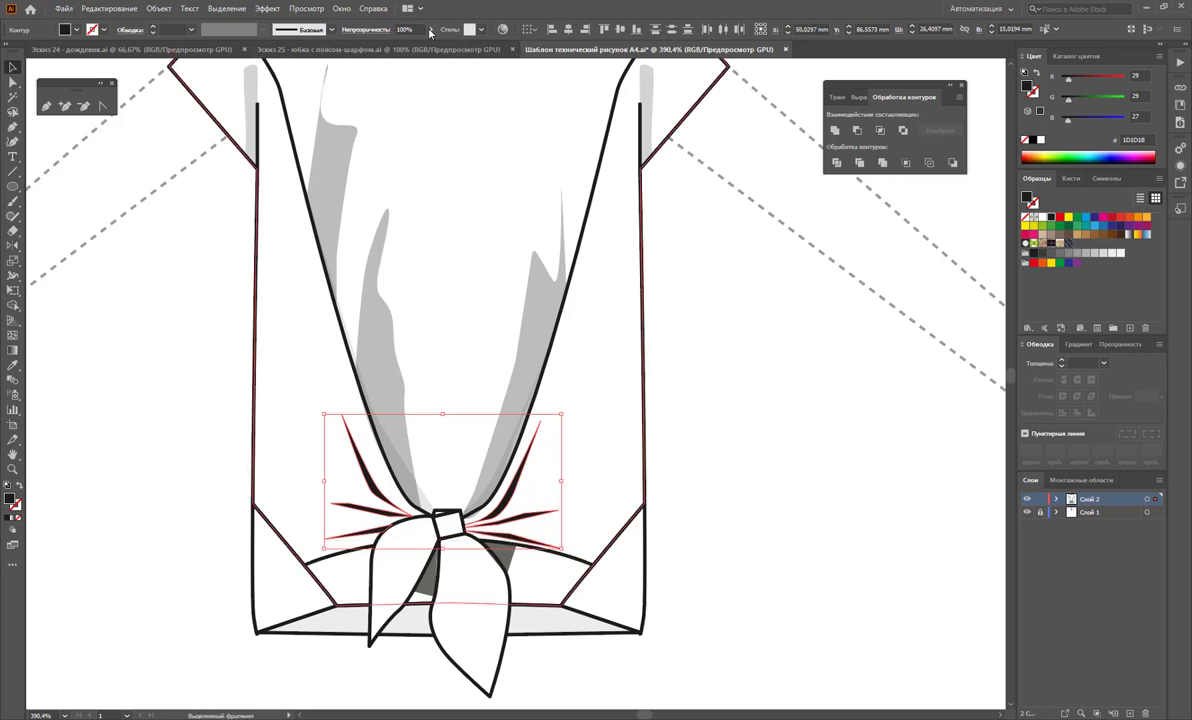
click(395, 46)
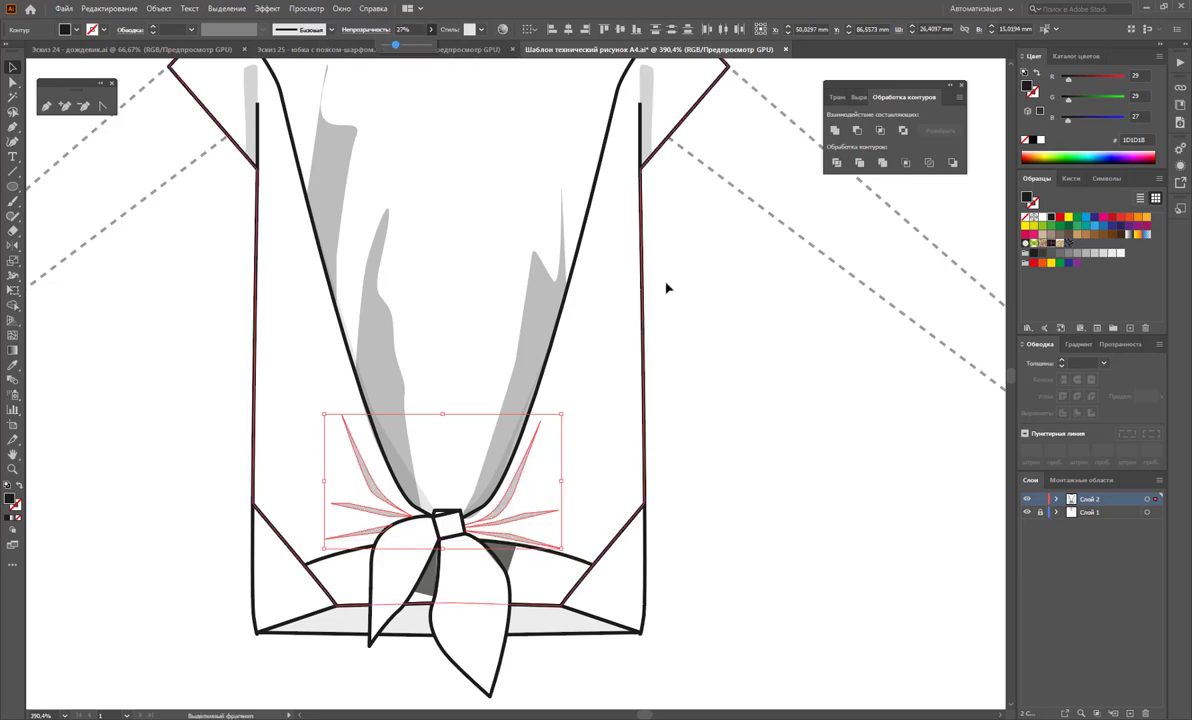
click(740, 455)
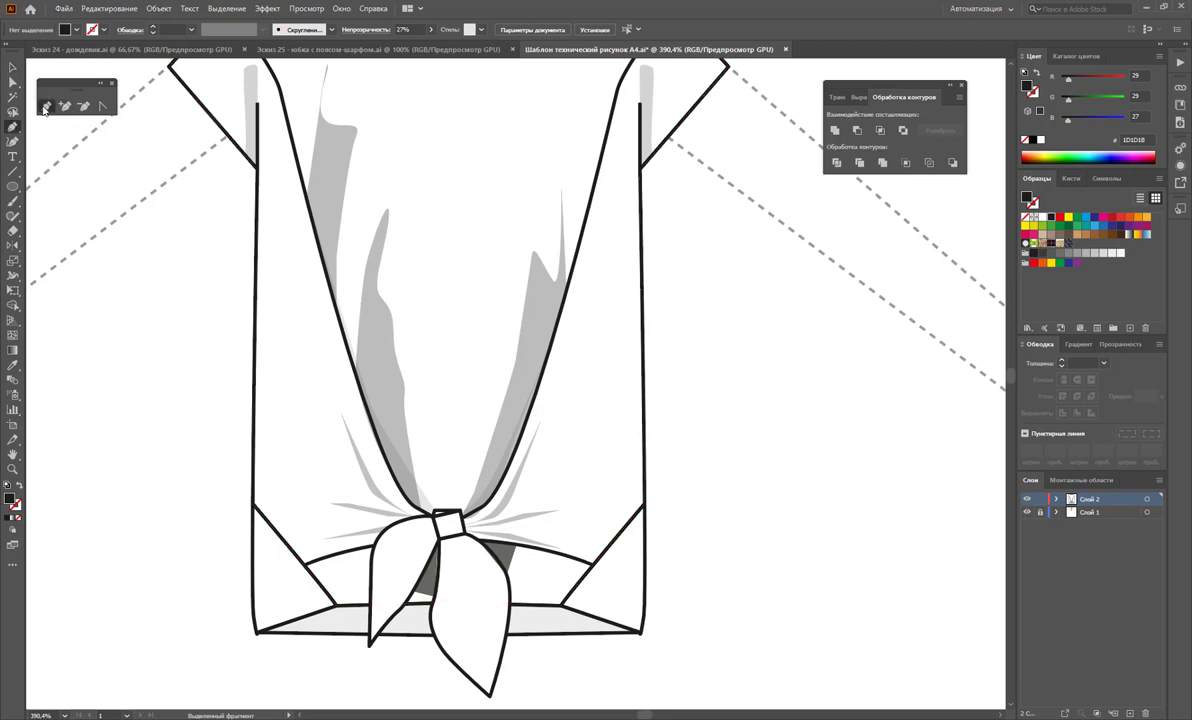
Step: Draw three dark leaf-shaped fold shadows on the right side of the knot
drag(555, 512, 519, 531)
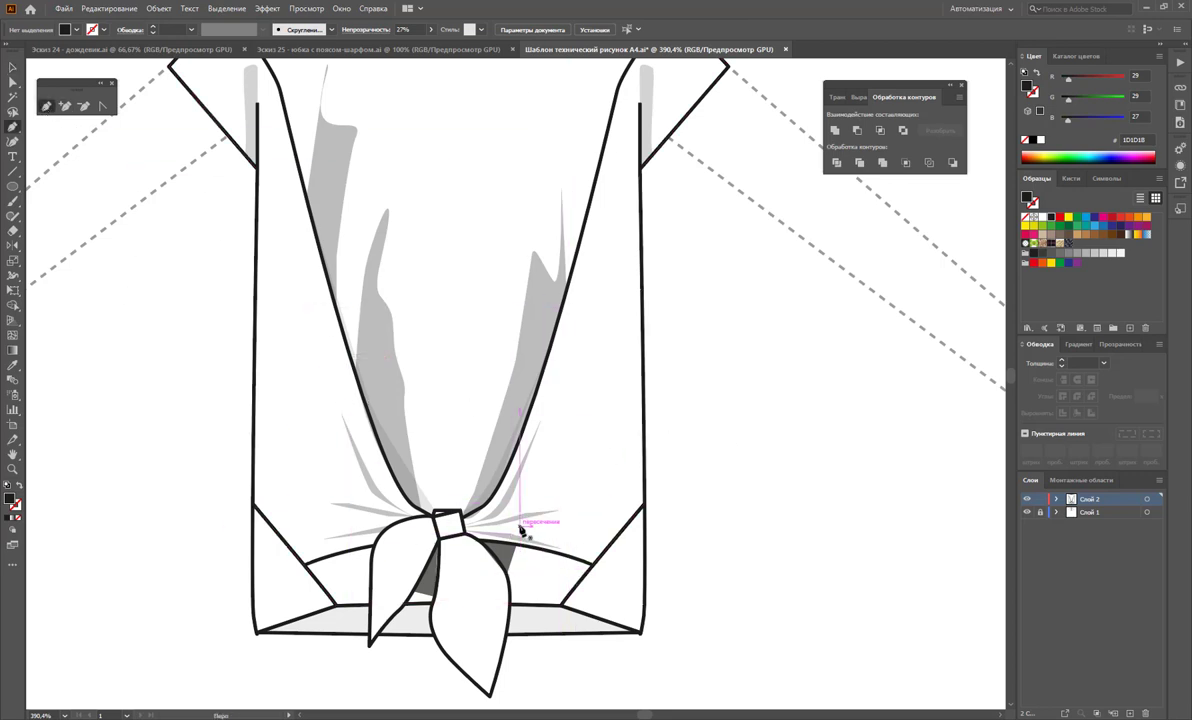
click(595, 523)
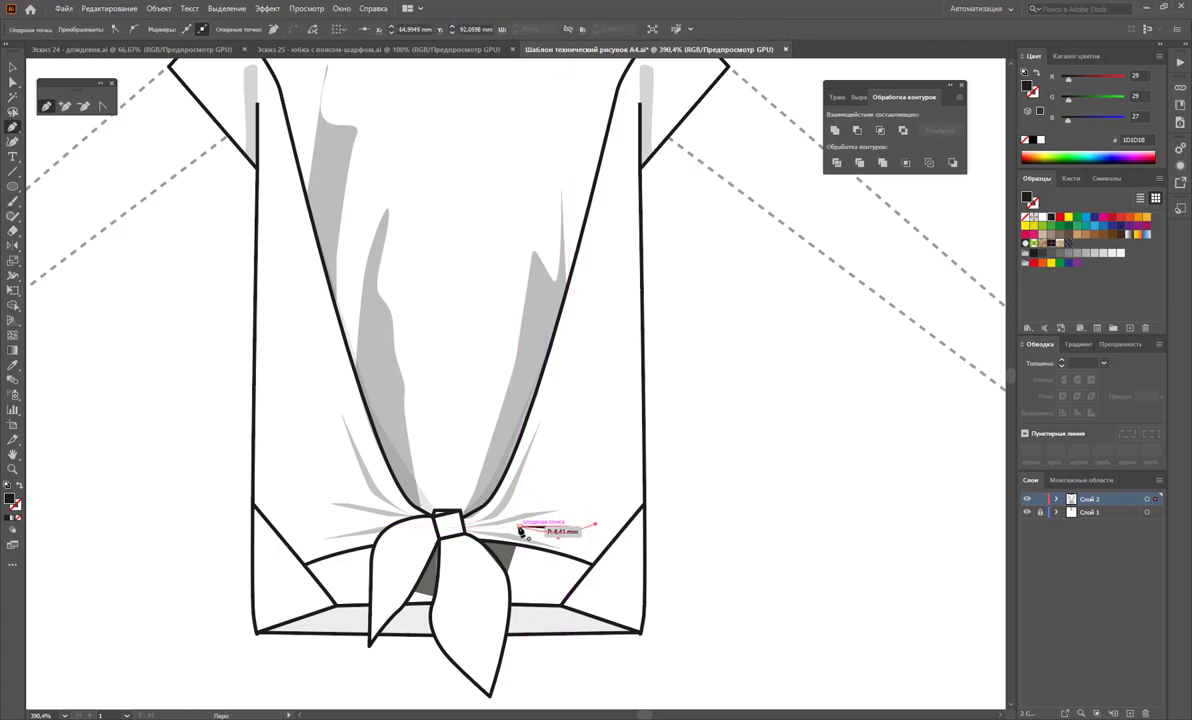
click(519, 528)
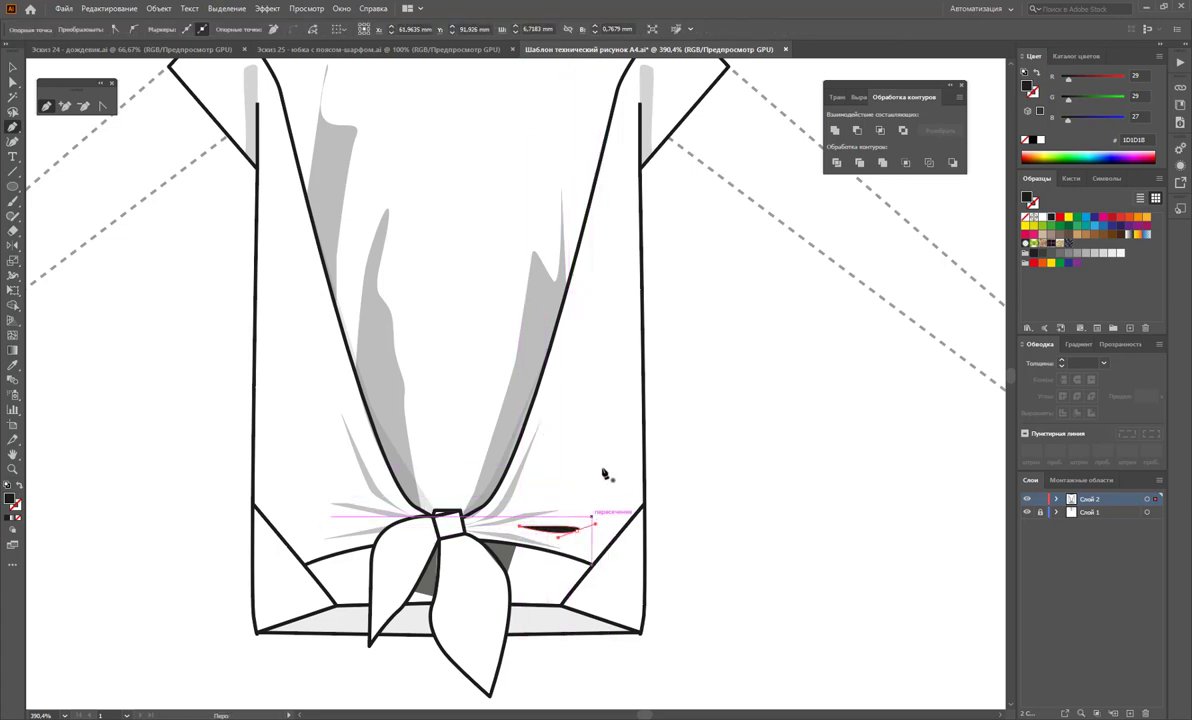
click(548, 428)
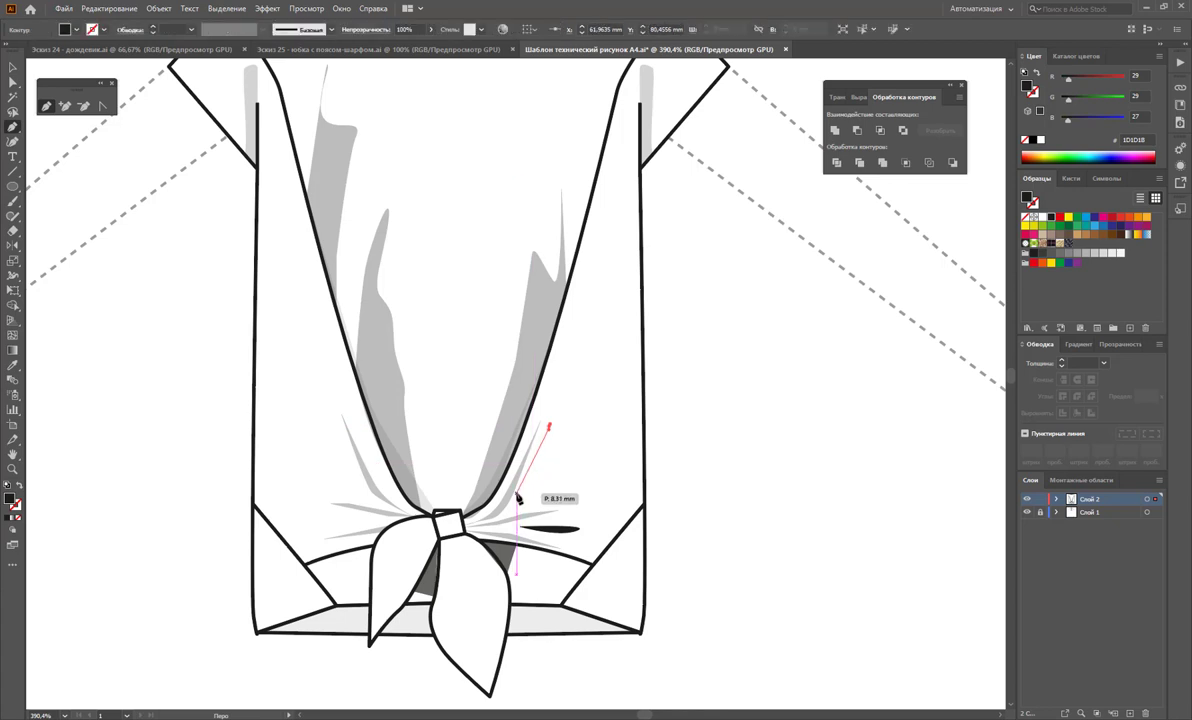
click(516, 494)
click(549, 428)
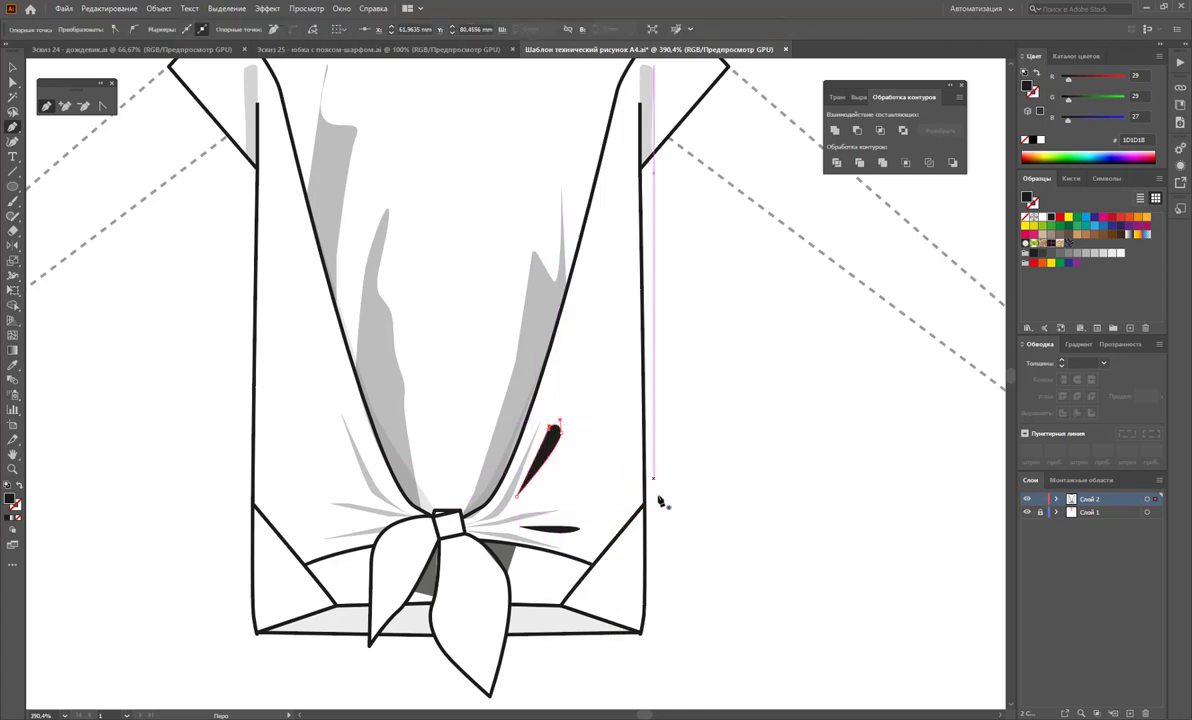
click(583, 493)
drag(619, 427, 614, 401)
click(614, 401)
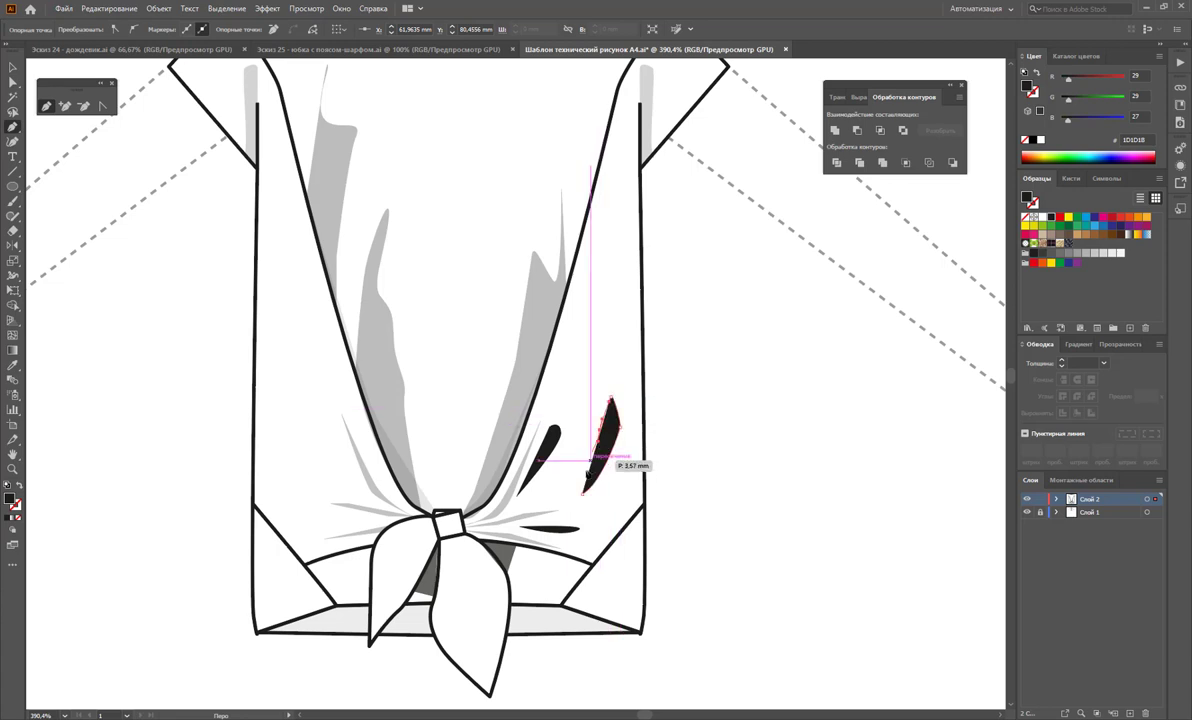
click(563, 492)
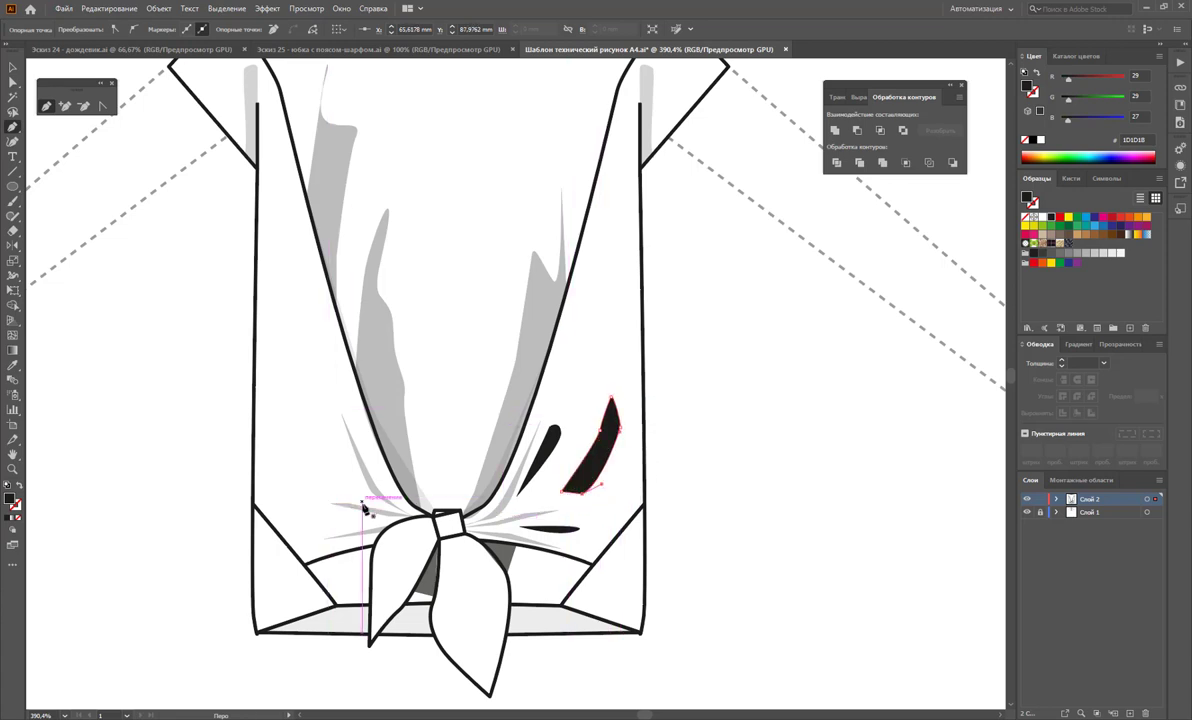
Step: Draw two dark leaf shapes left of the knot and marquee-select all the leaves
drag(355, 491, 313, 455)
click(311, 435)
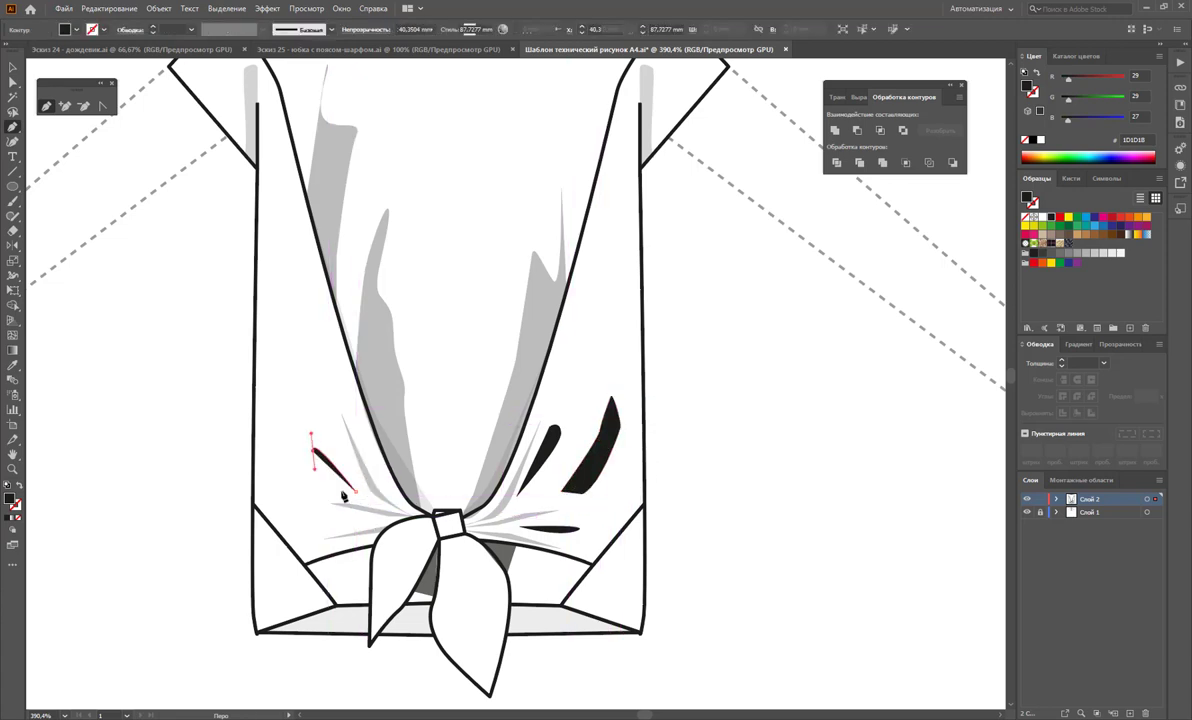
click(355, 491)
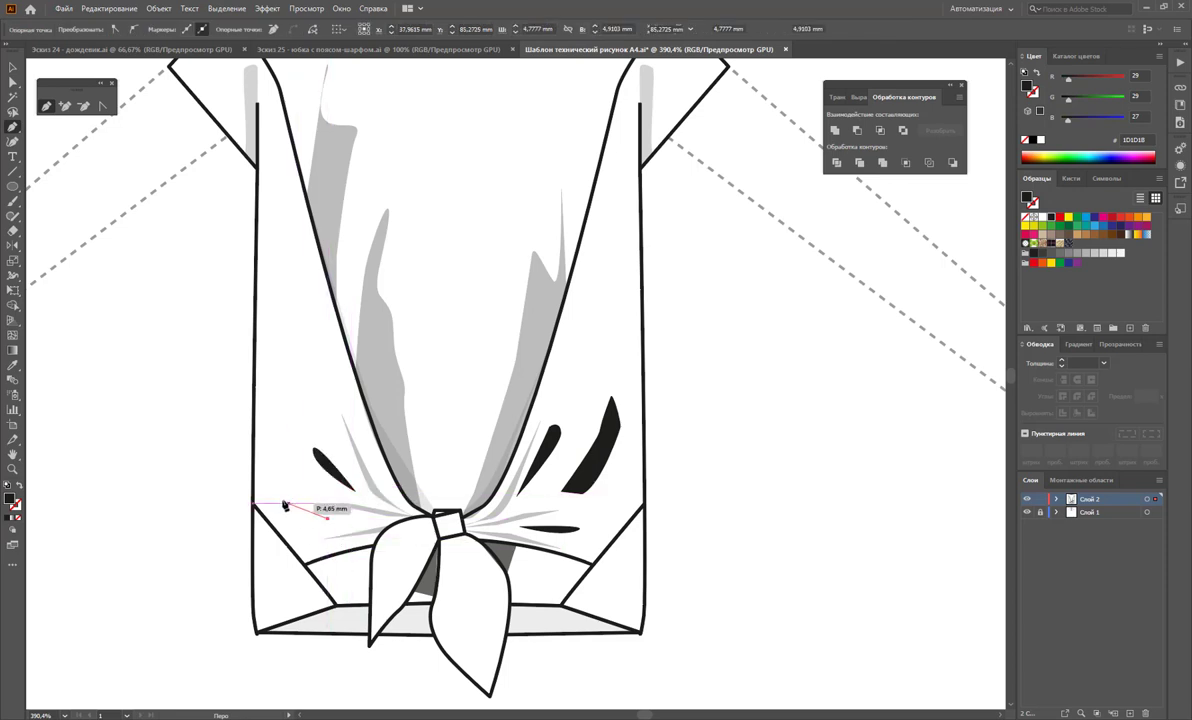
drag(282, 495, 272, 483)
click(329, 519)
click(281, 494)
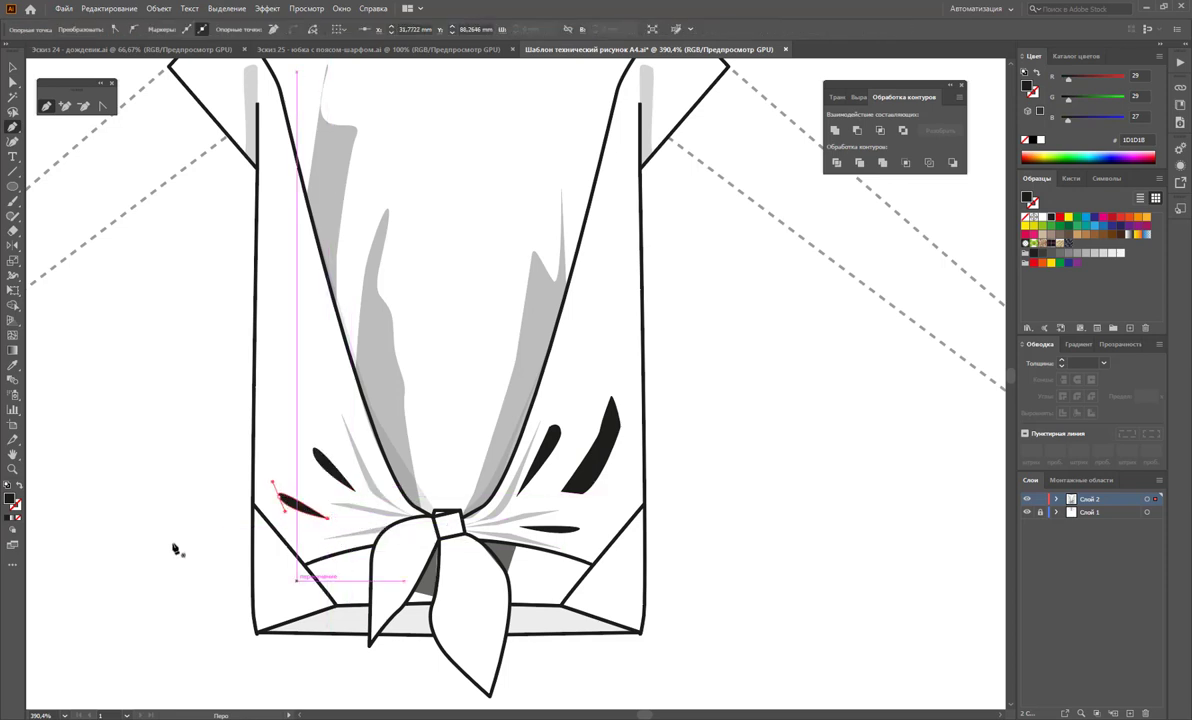
click(13, 67)
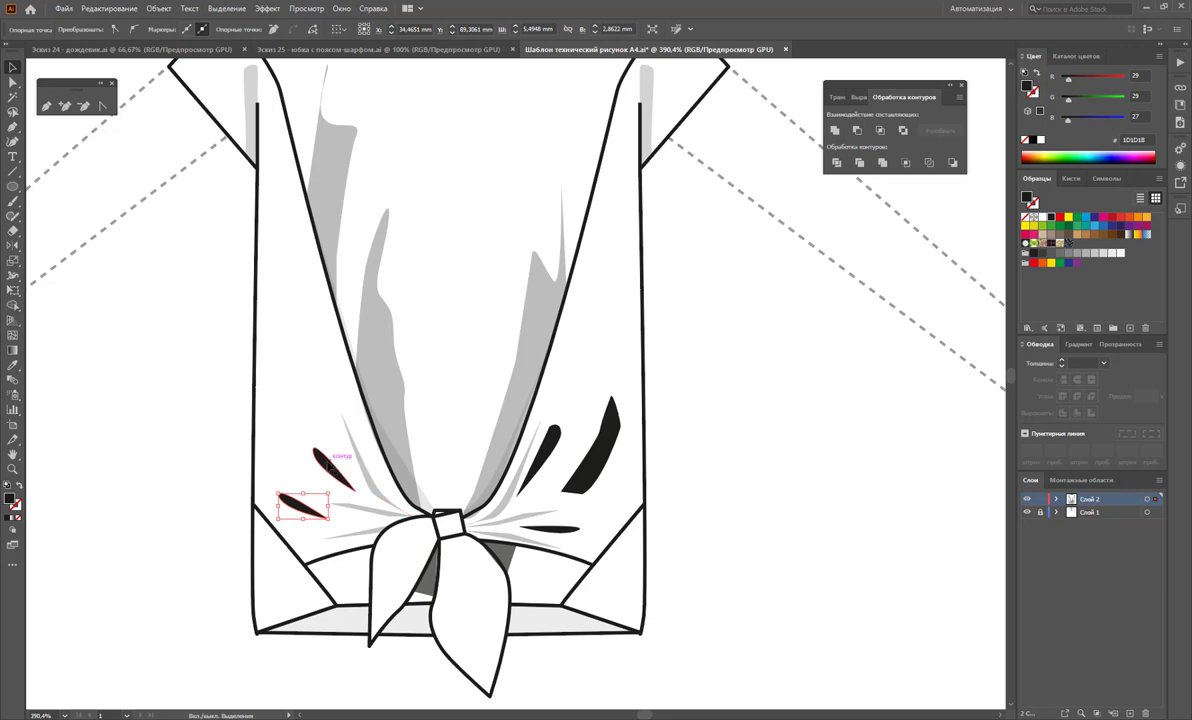
drag(268, 398, 597, 487)
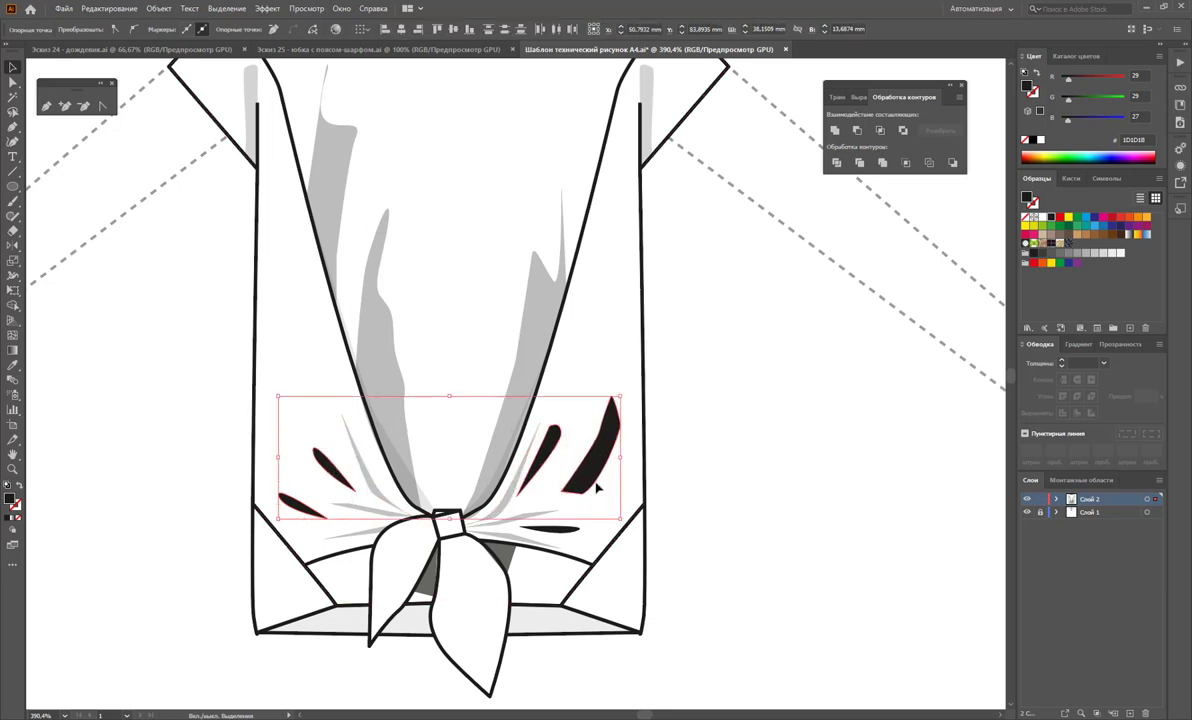
Step: Select all the dark leaf-shaped fold shapes around the knot, excluding the shirt outline
shift+click(566, 536)
click(204, 30)
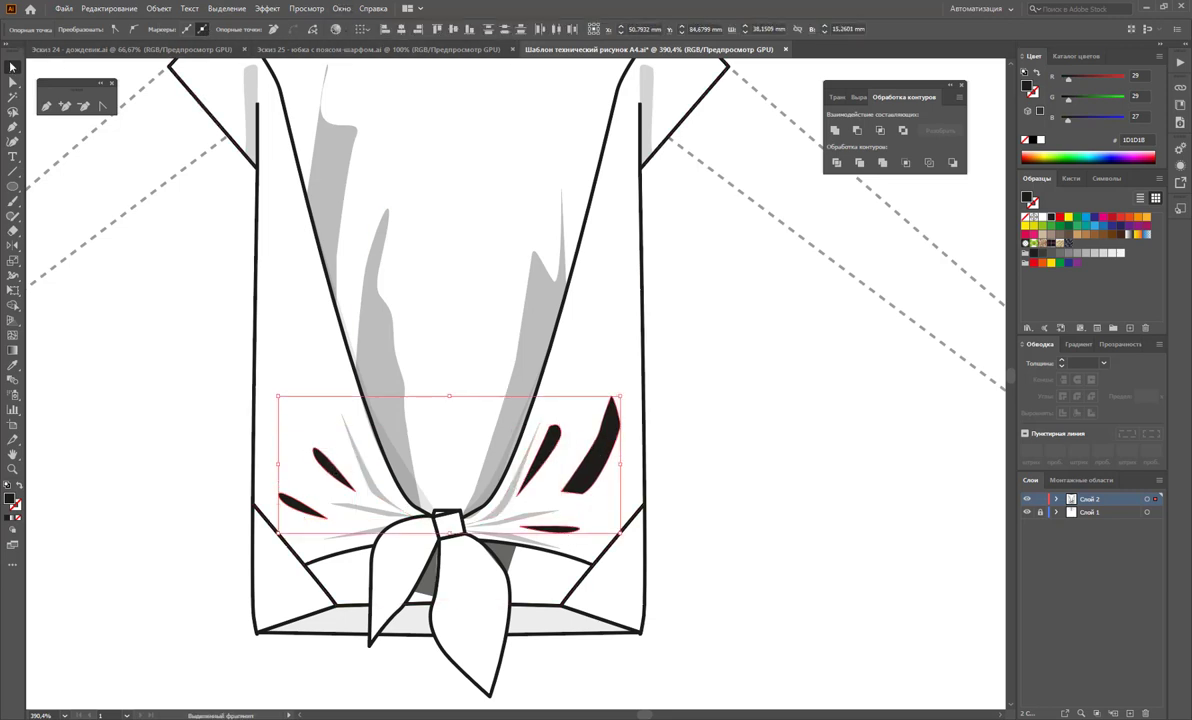
click(245, 457)
click(333, 463)
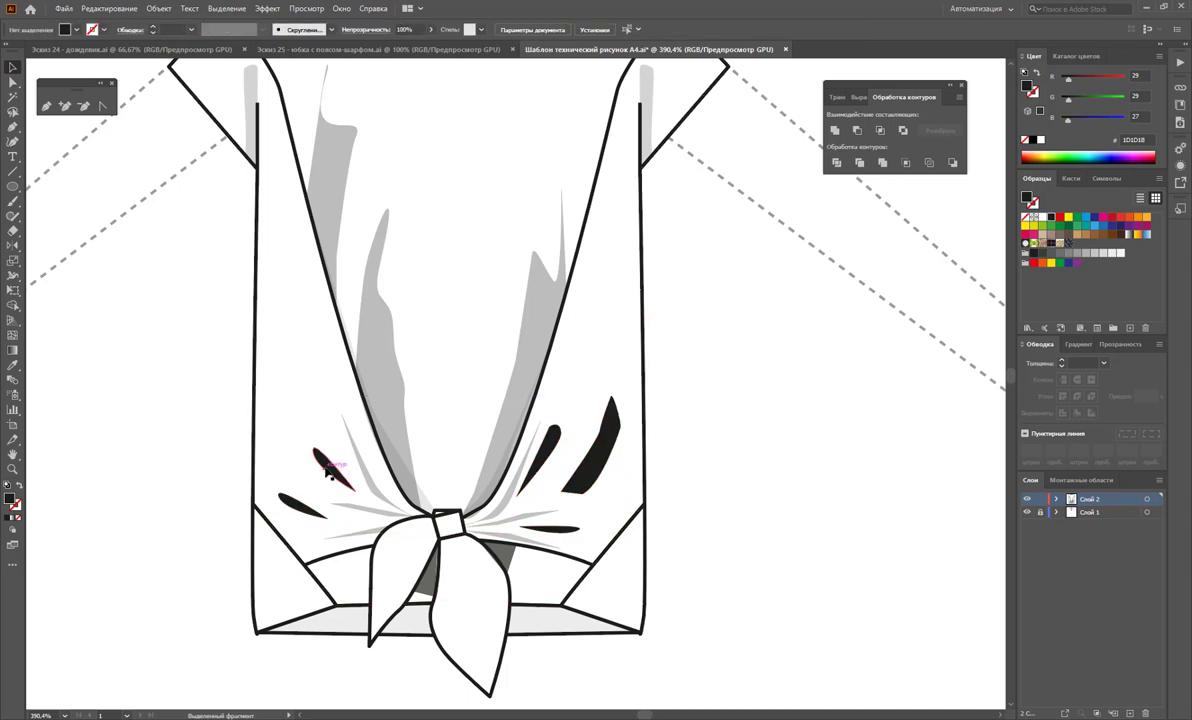
shift+click(293, 509)
shift+click(558, 462)
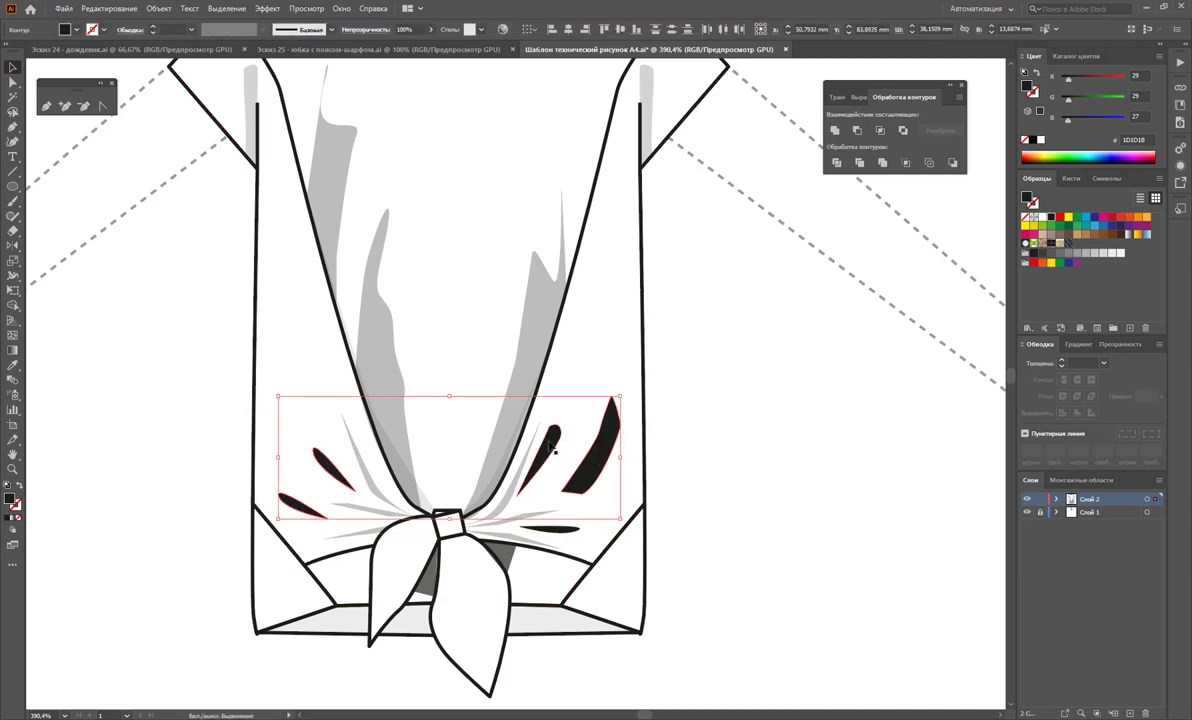
shift+click(548, 528)
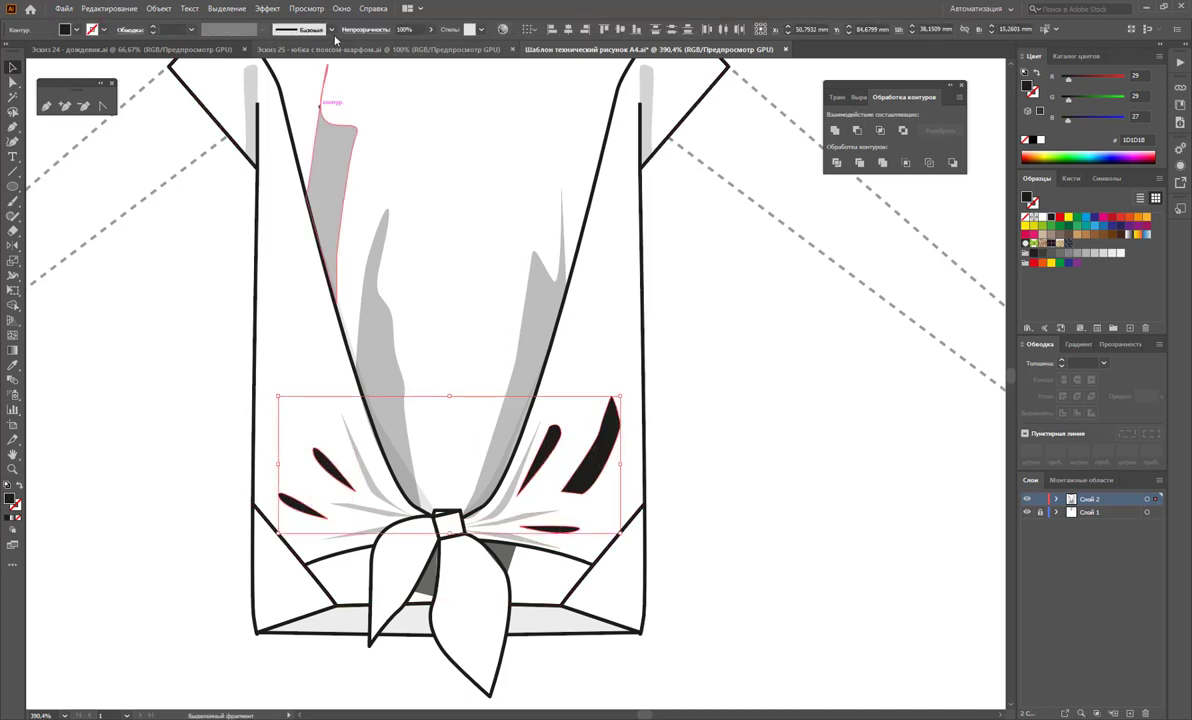
Step: Set the fold shapes' opacity to 15% and deselect them
drag(414, 42, 382, 50)
click(722, 455)
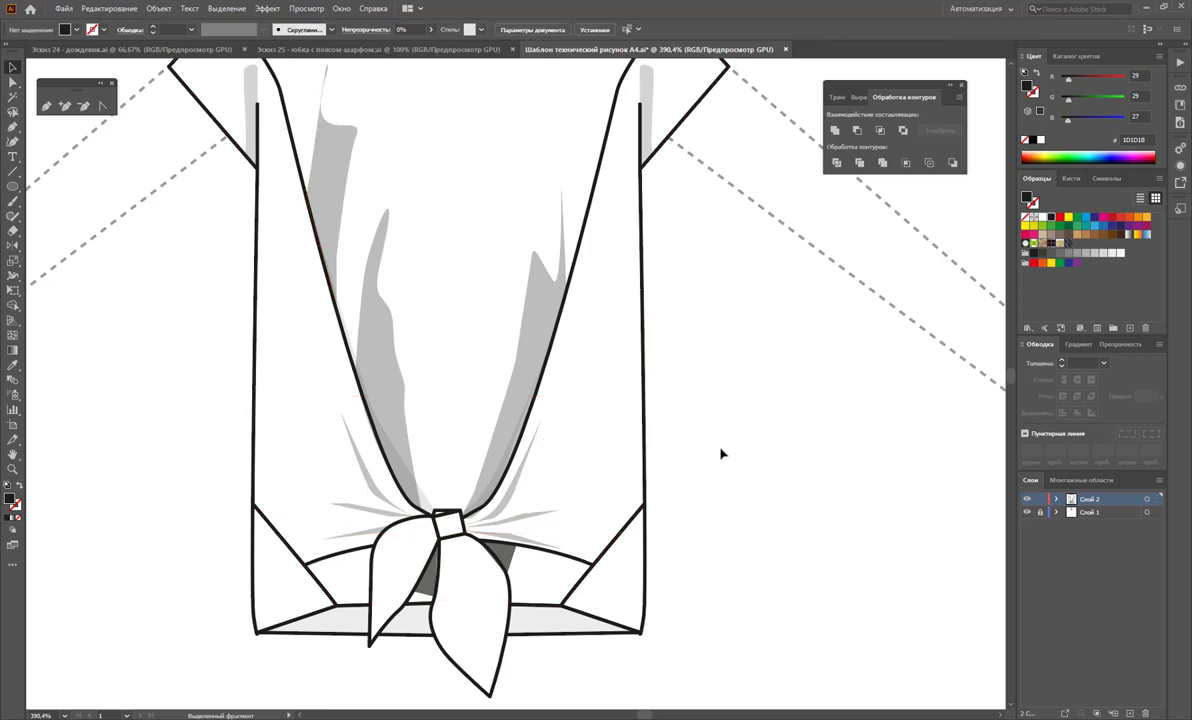
key(ctrl+z)
key(ctrl+z)
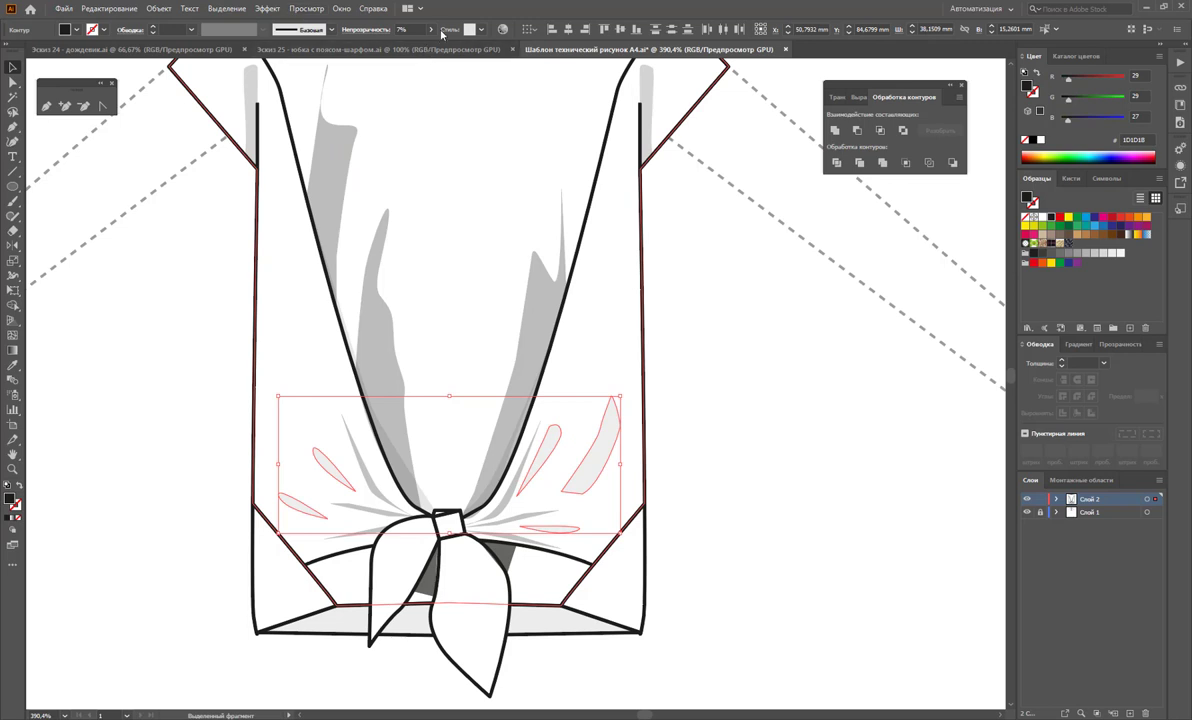
drag(390, 47, 394, 47)
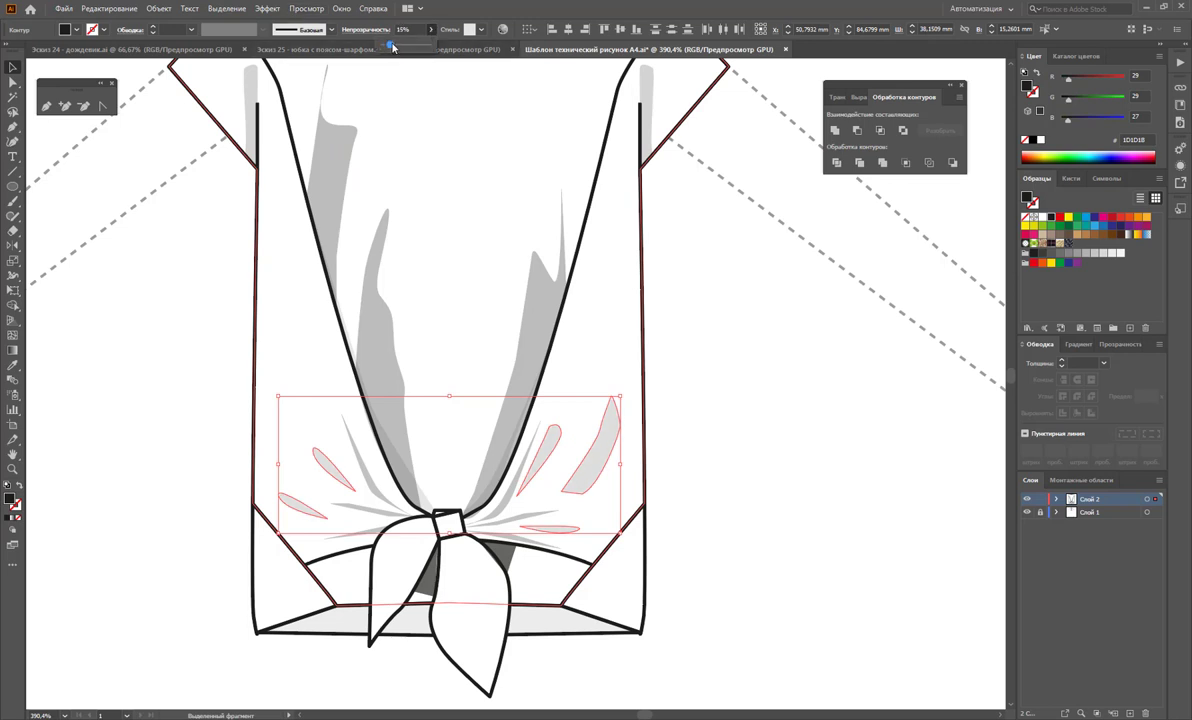
click(727, 453)
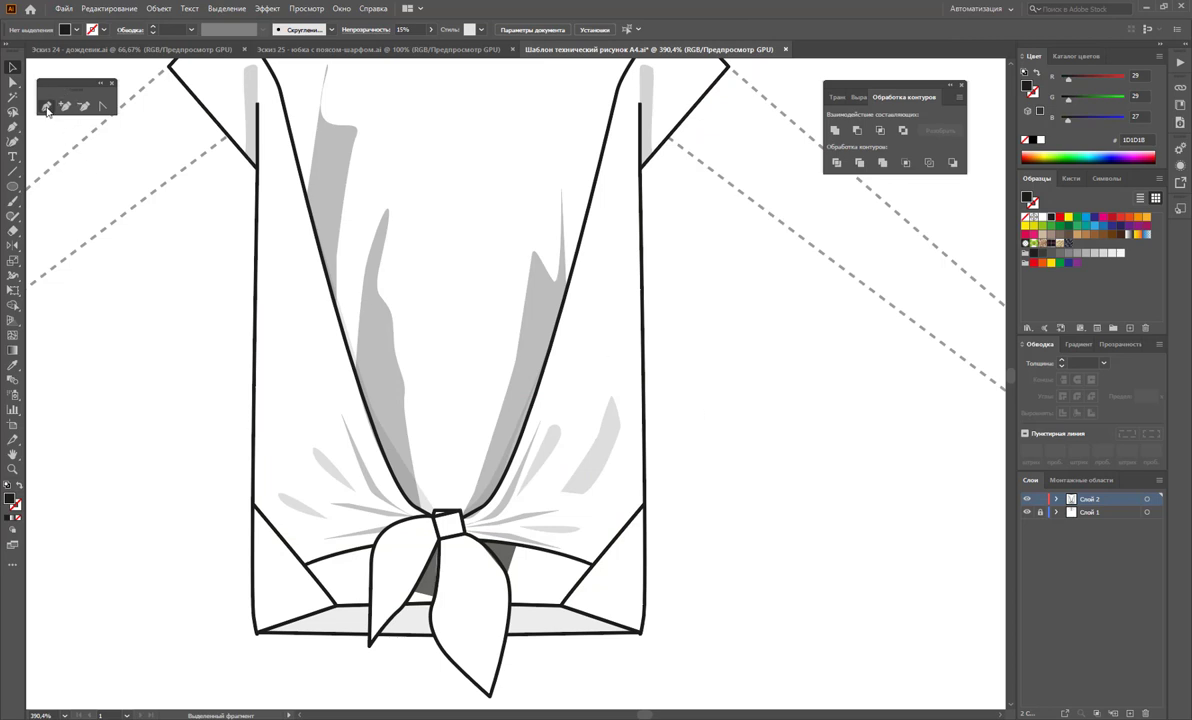
Step: Draw a dark shadow sliver from the knot down the right scarf end
click(452, 537)
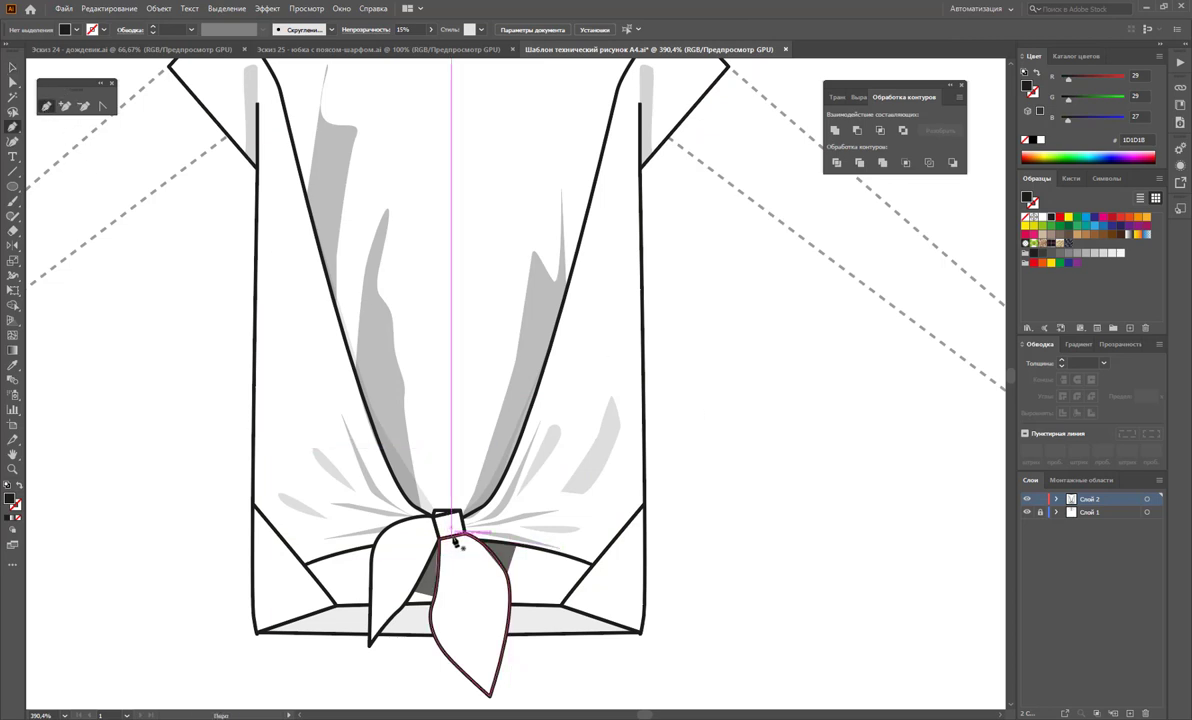
click(480, 592)
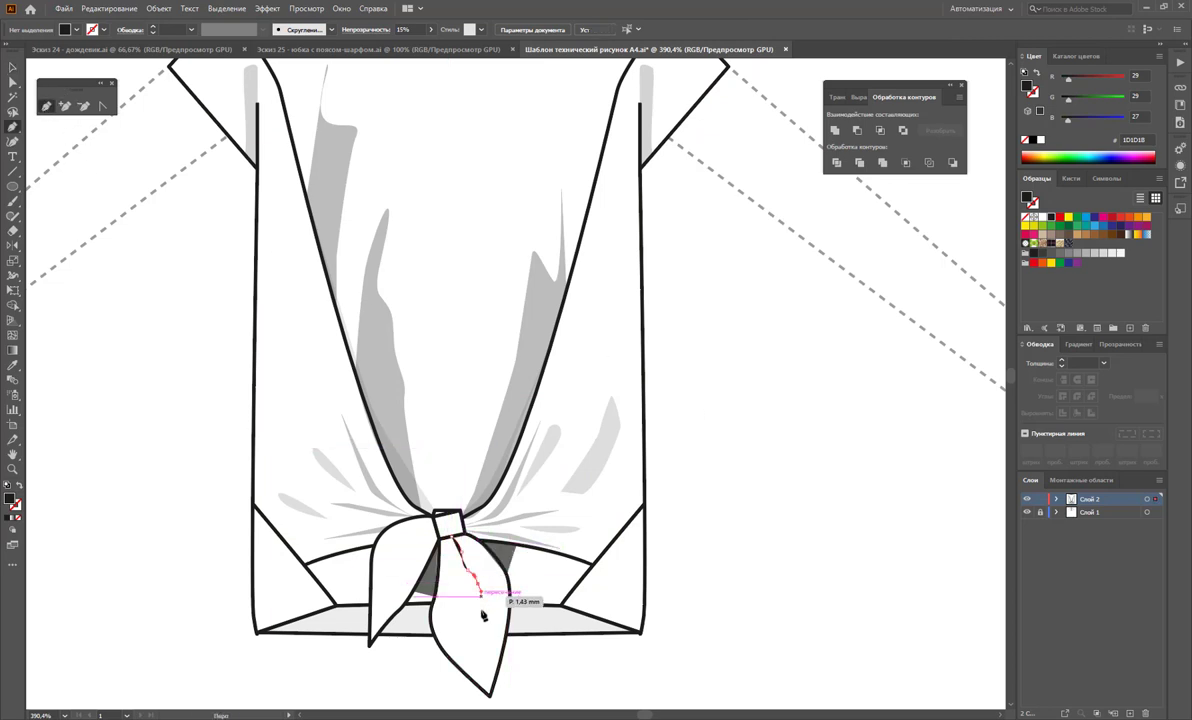
click(483, 668)
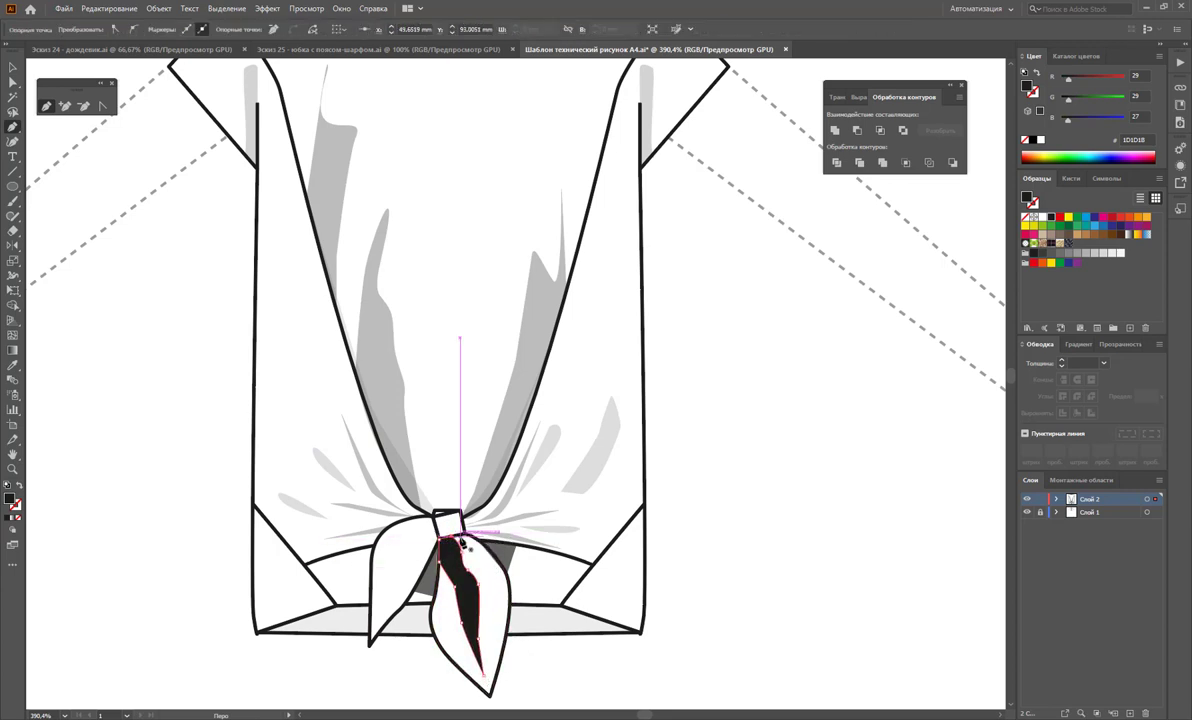
click(461, 540)
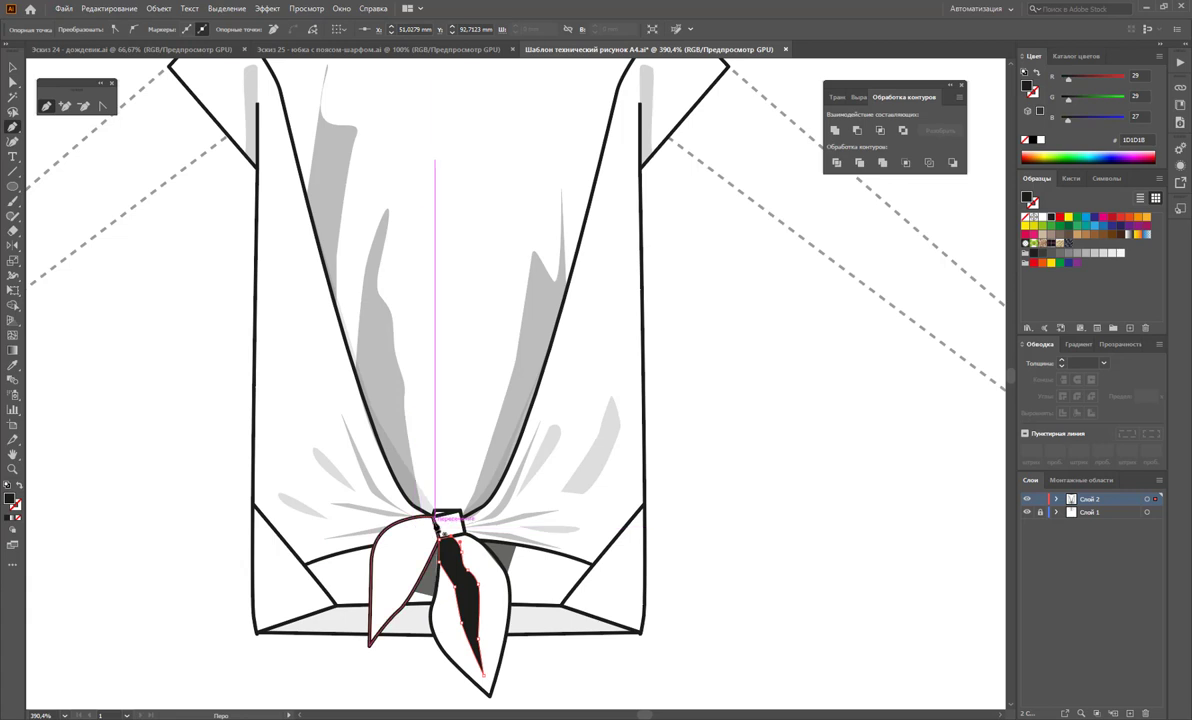
Step: Draw a shadow sliver along the left scarf flap and a small shape below the knot
click(385, 578)
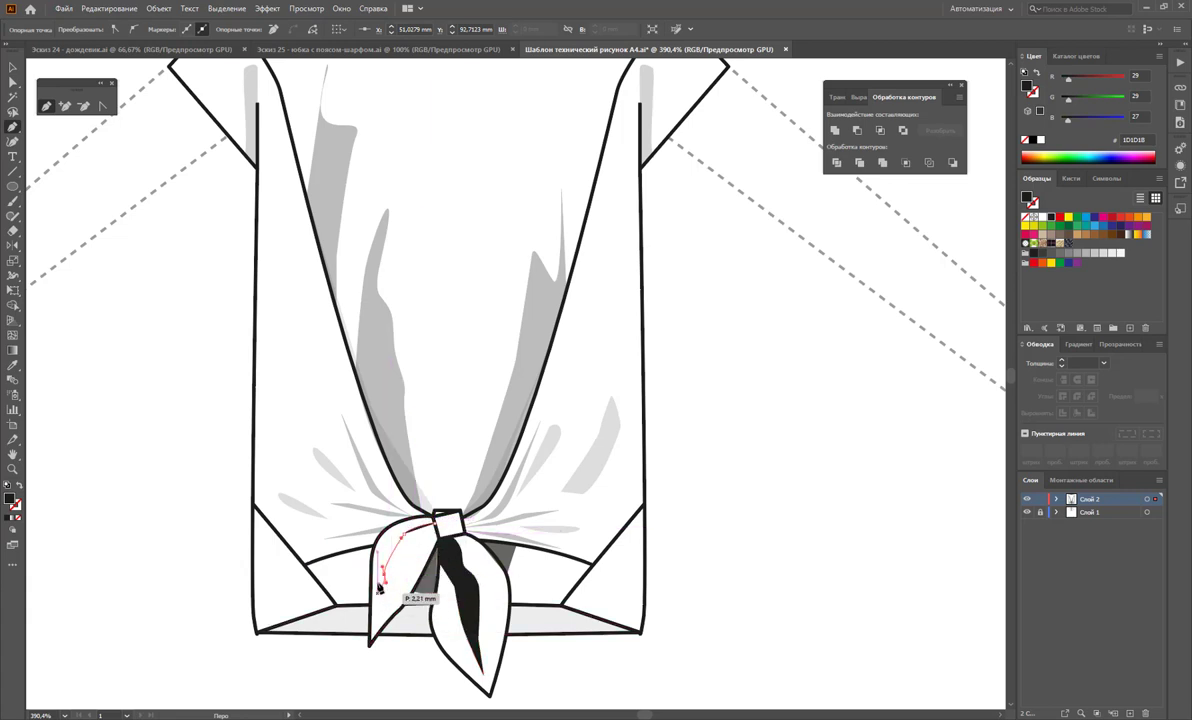
drag(433, 520, 460, 518)
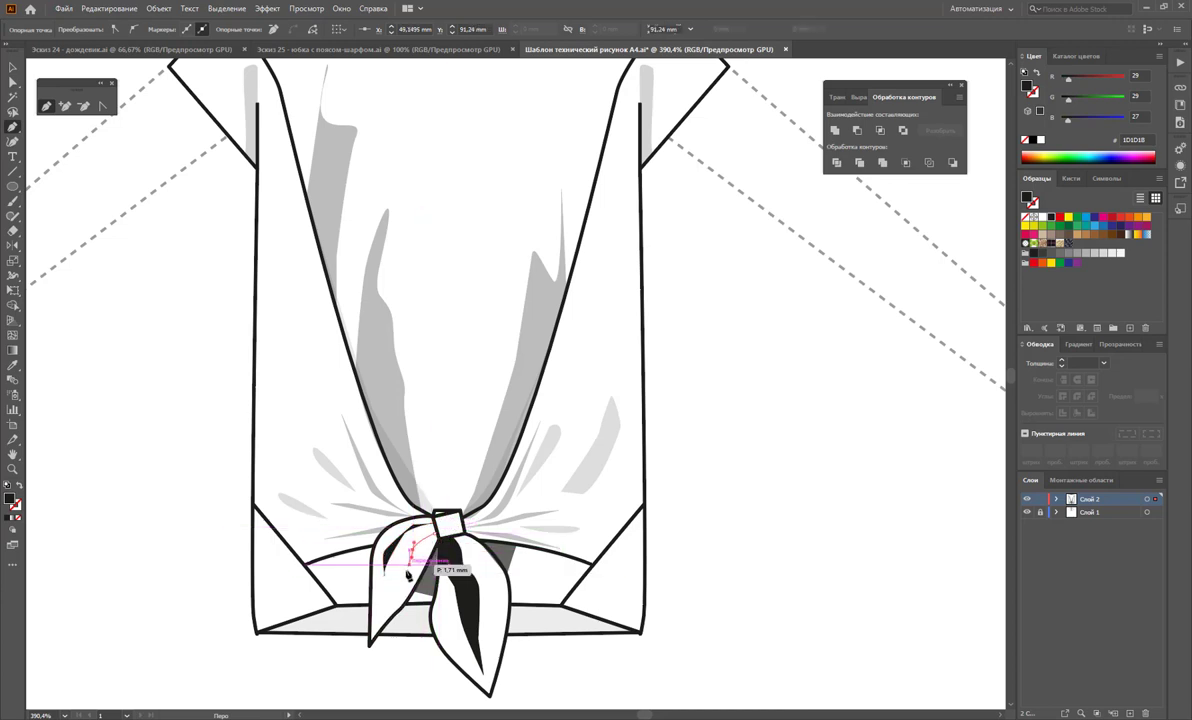
click(377, 627)
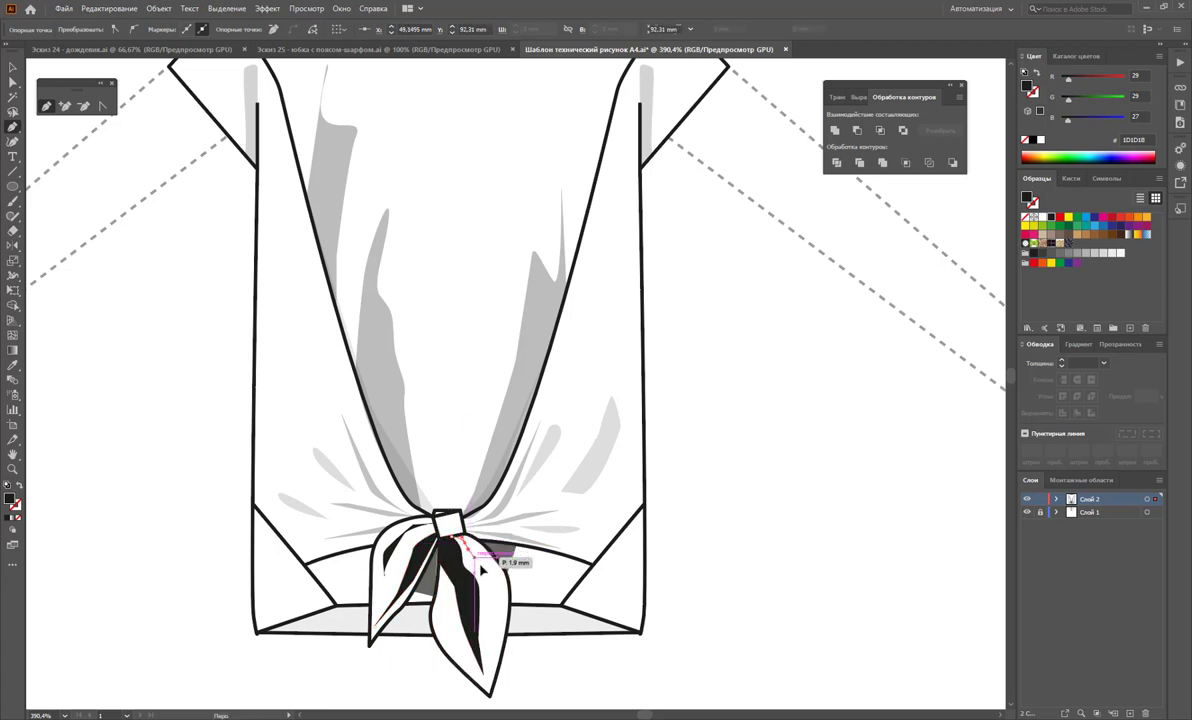
click(486, 575)
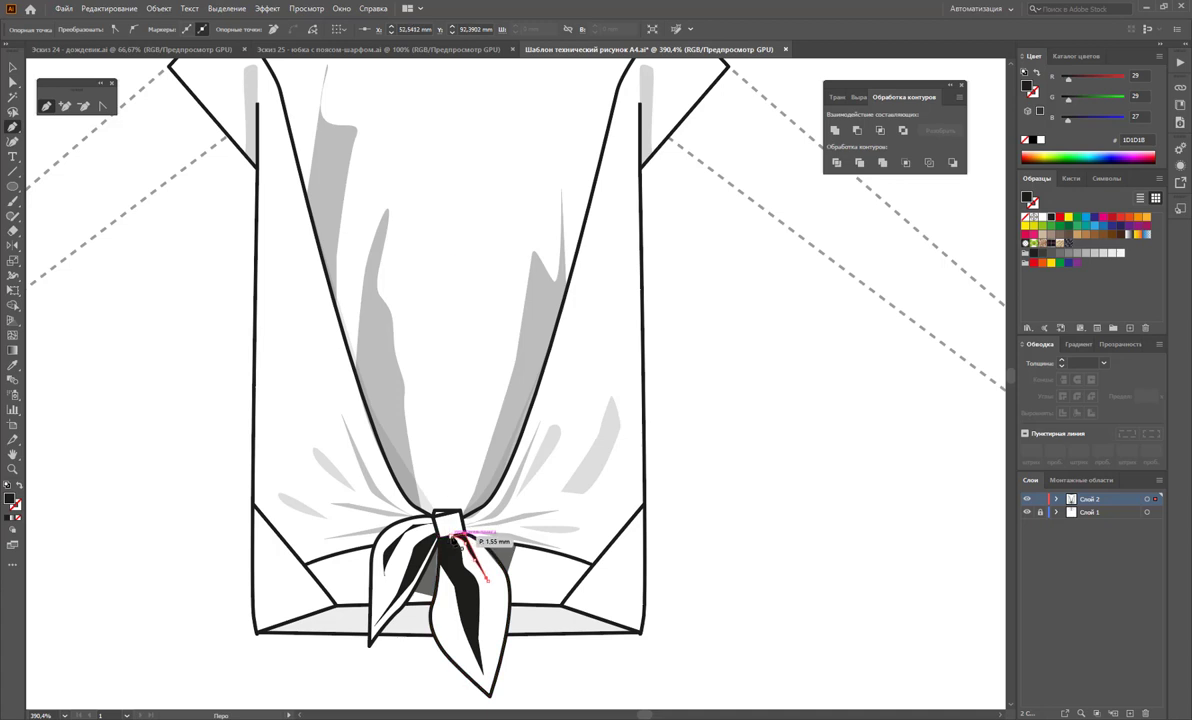
click(454, 537)
Step: Select the three new scarf-end slivers and eyedrop the grey drapery fill onto them
click(13, 67)
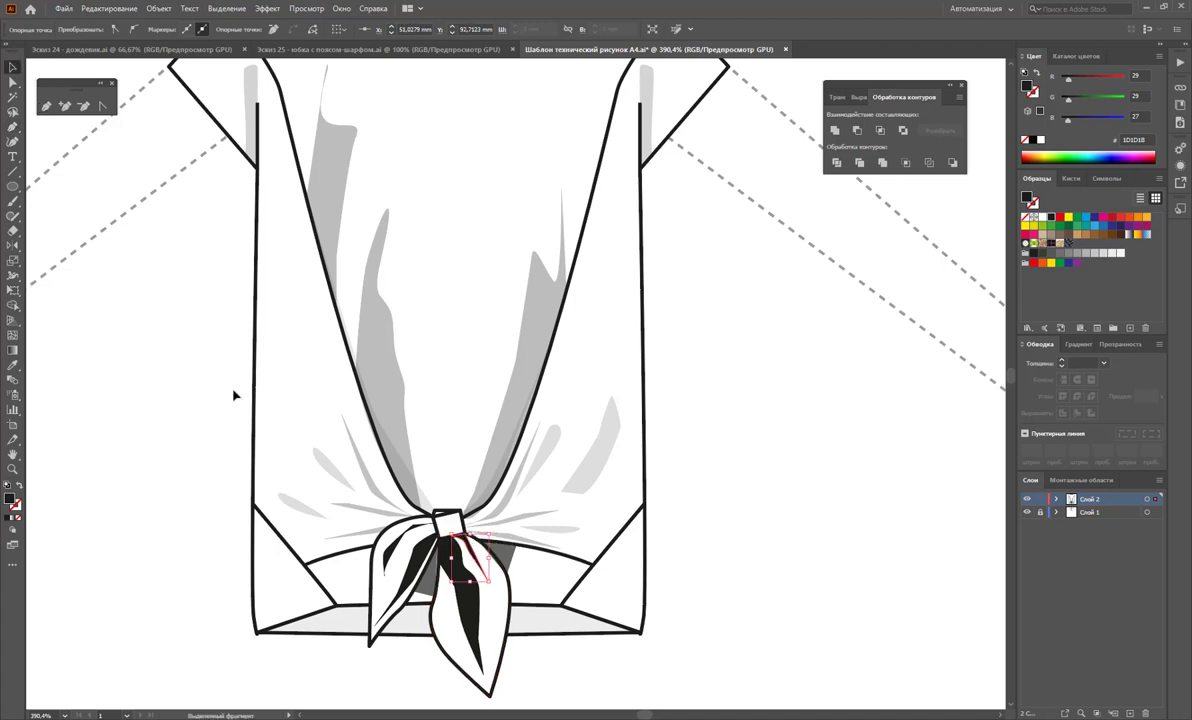
click(478, 566)
shift+click(466, 605)
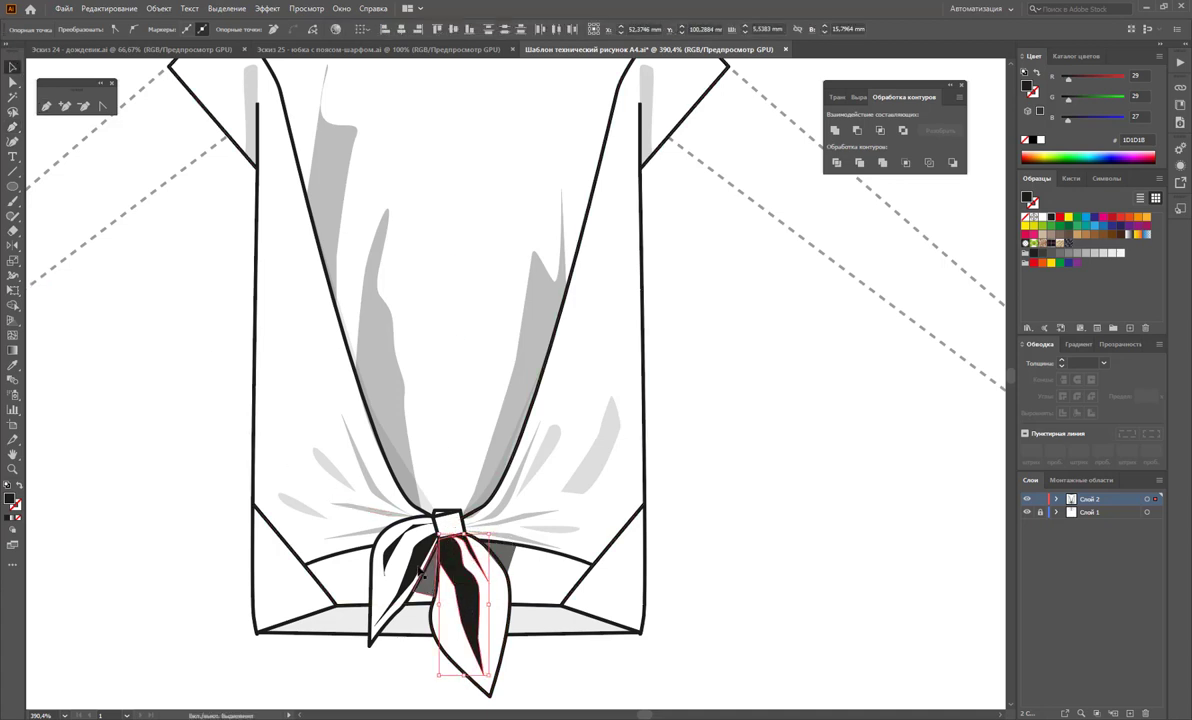
shift+click(392, 556)
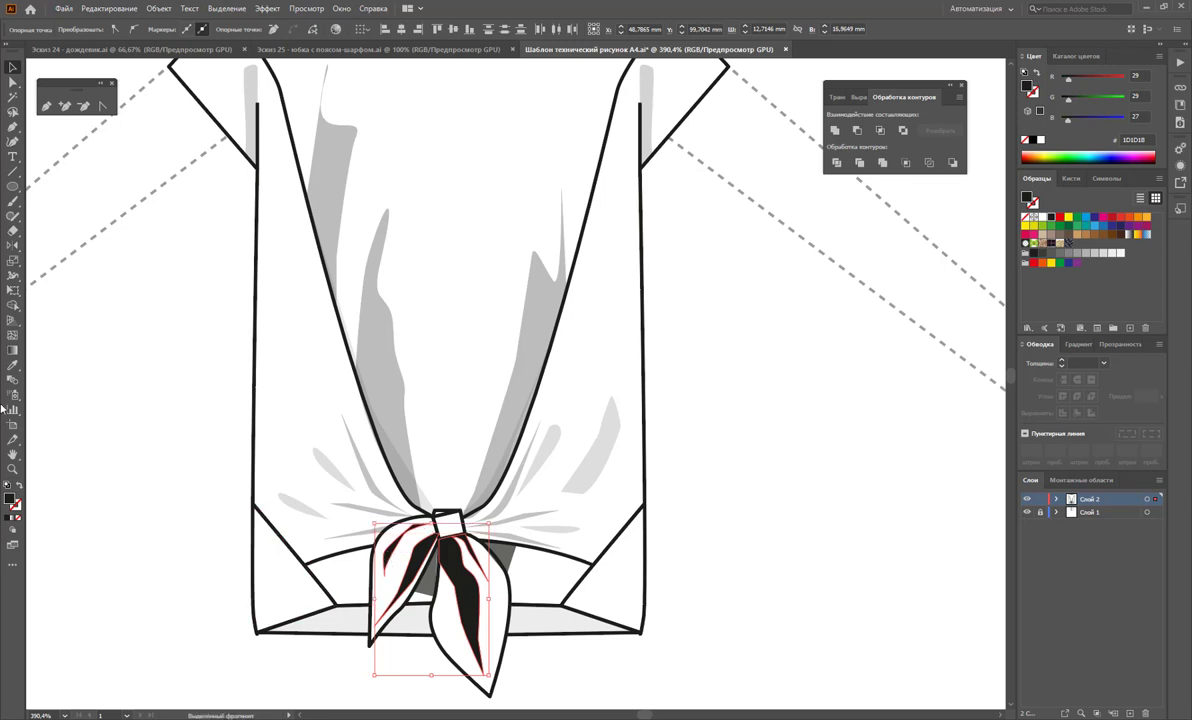
click(13, 366)
click(384, 321)
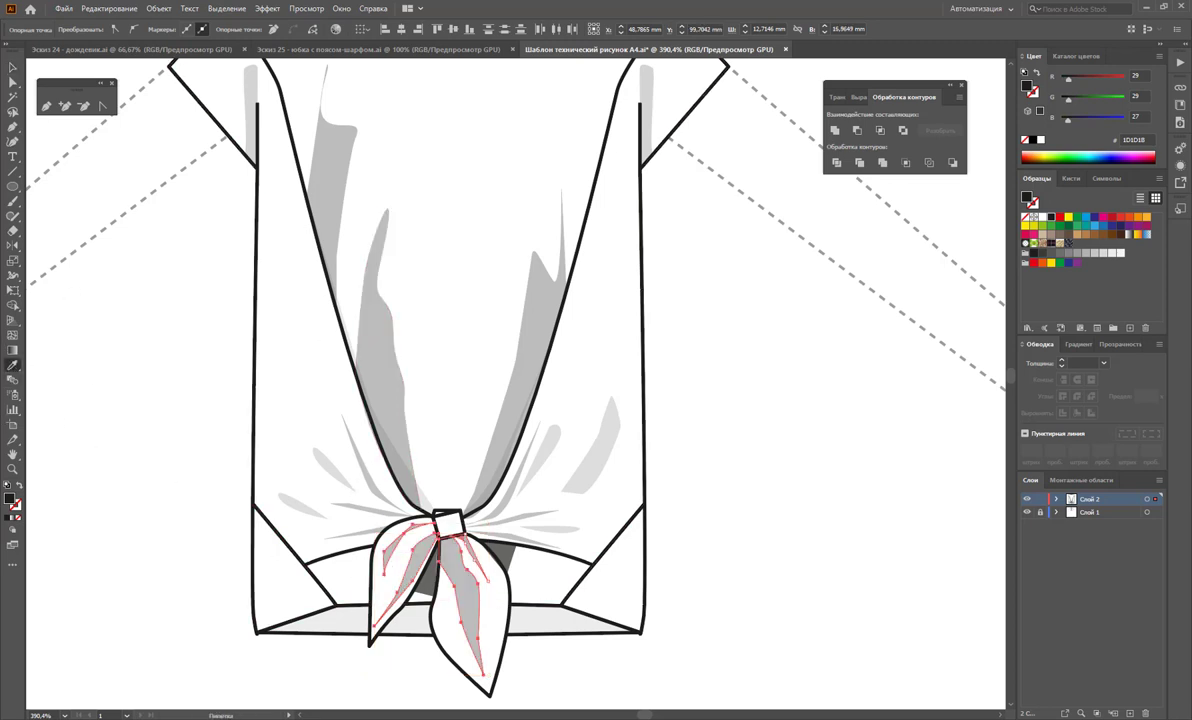
click(13, 67)
click(128, 303)
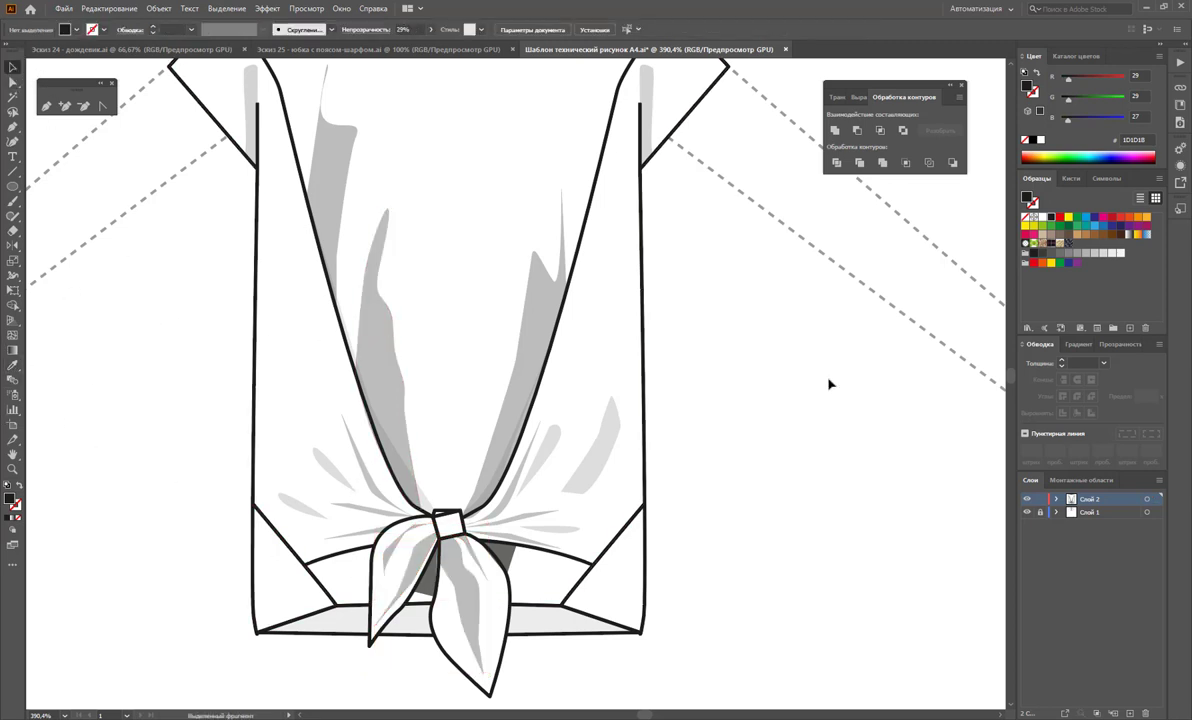
key(z)
alt+click(511, 395)
alt+click(540, 405)
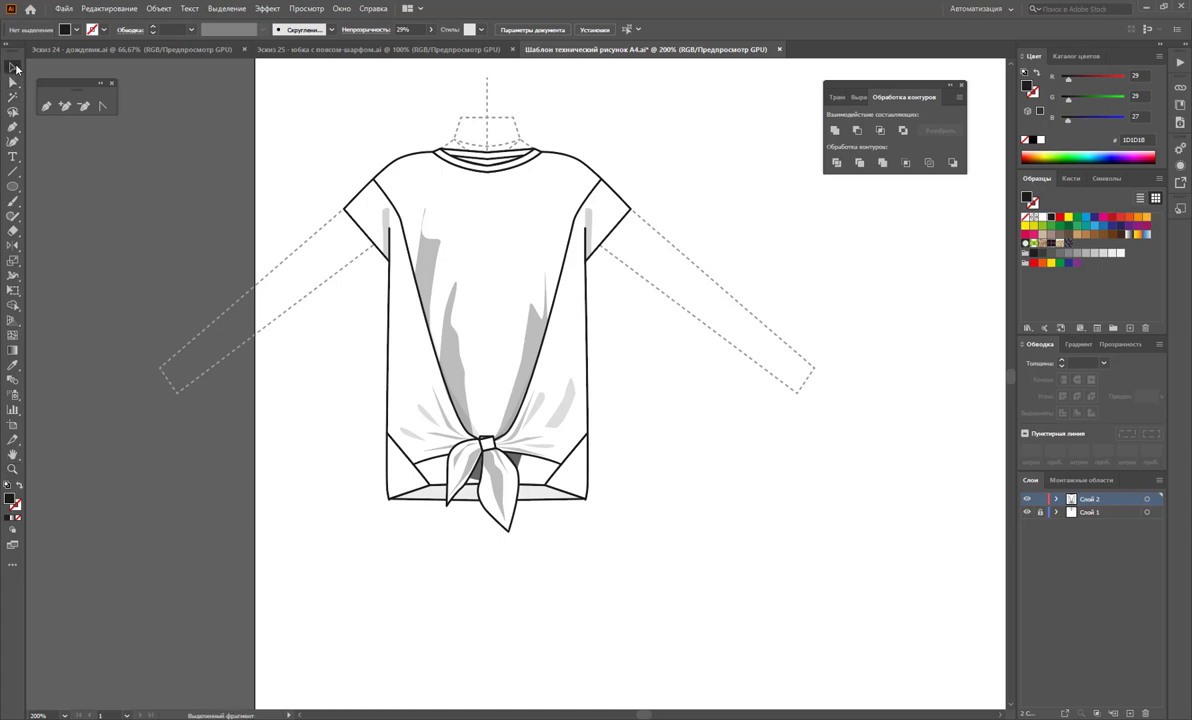
Step: Lower the upper-left drapery streak to 11% opacity and the diagonal folds to 19%
click(13, 67)
click(427, 245)
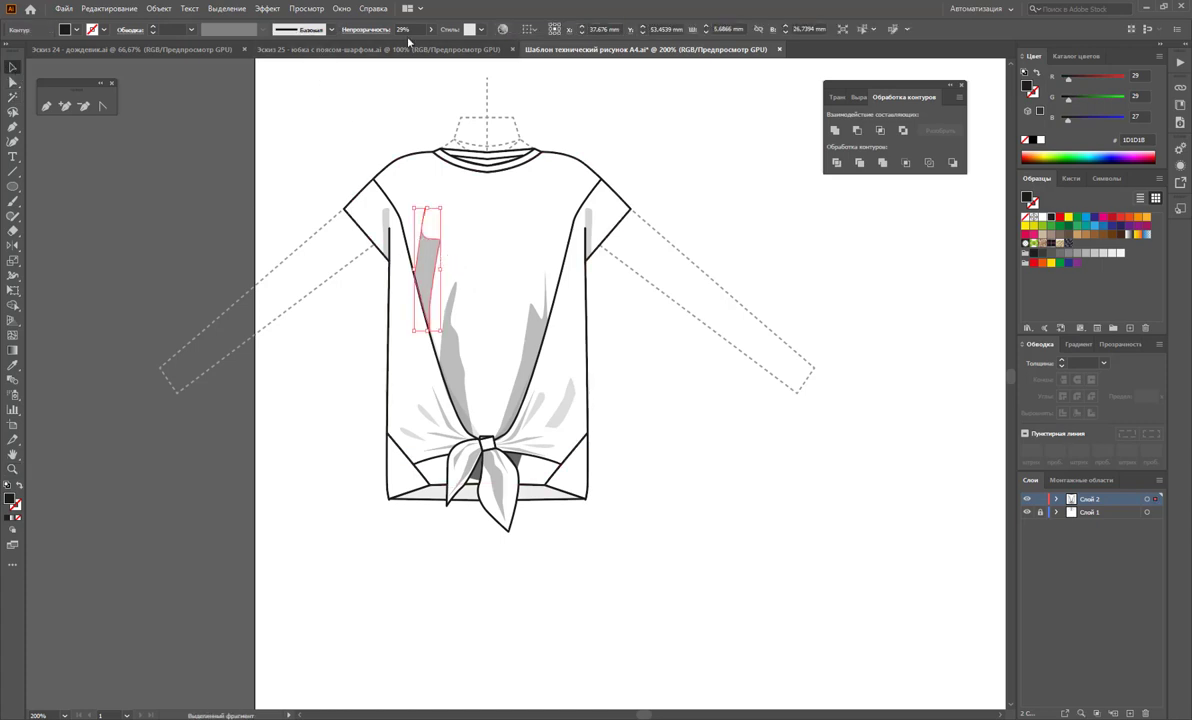
drag(393, 47, 386, 49)
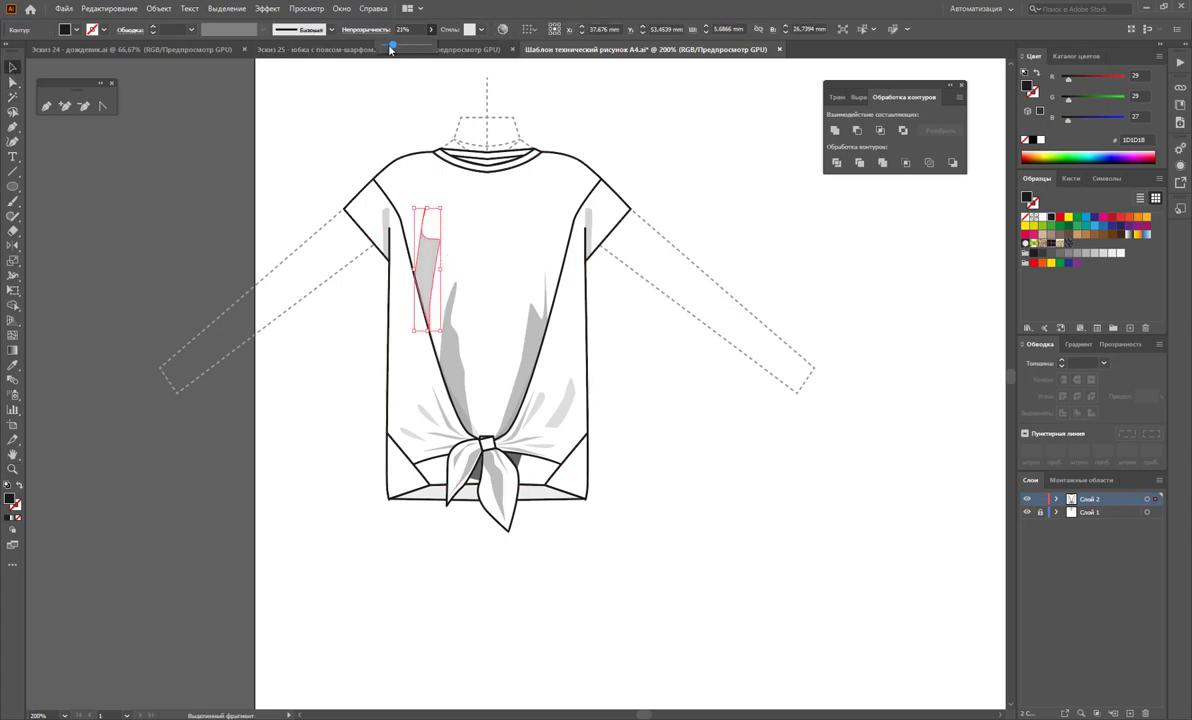
click(452, 346)
shift+click(531, 338)
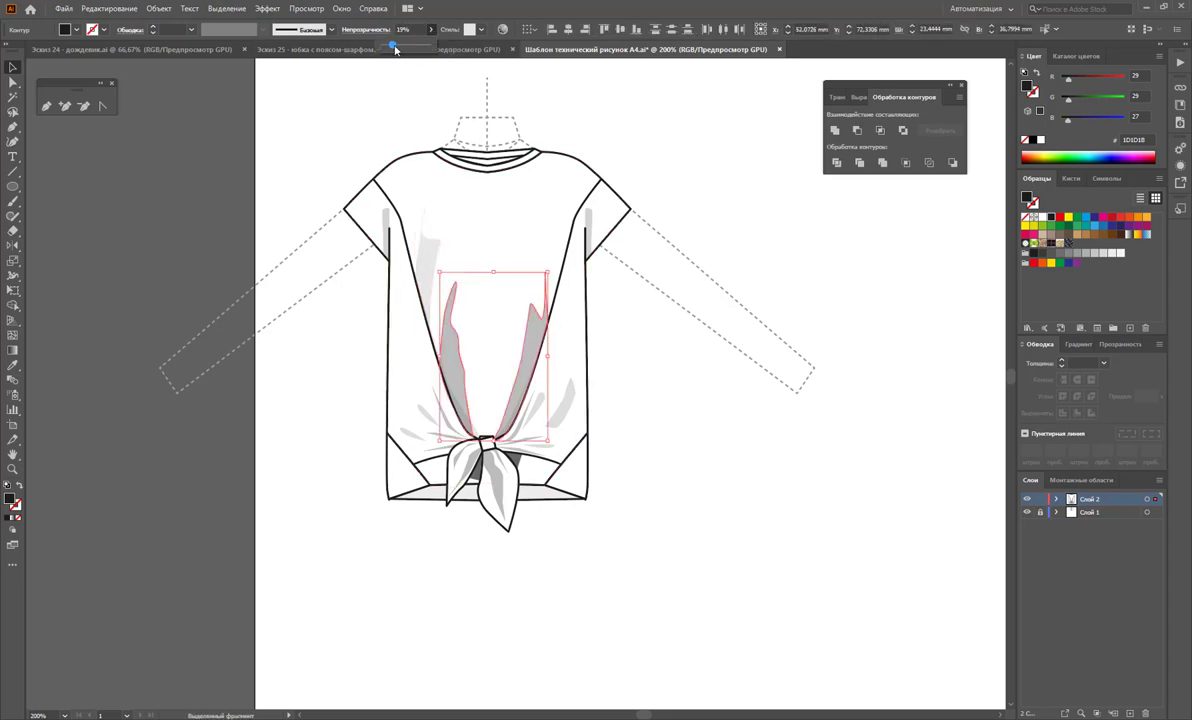
click(686, 521)
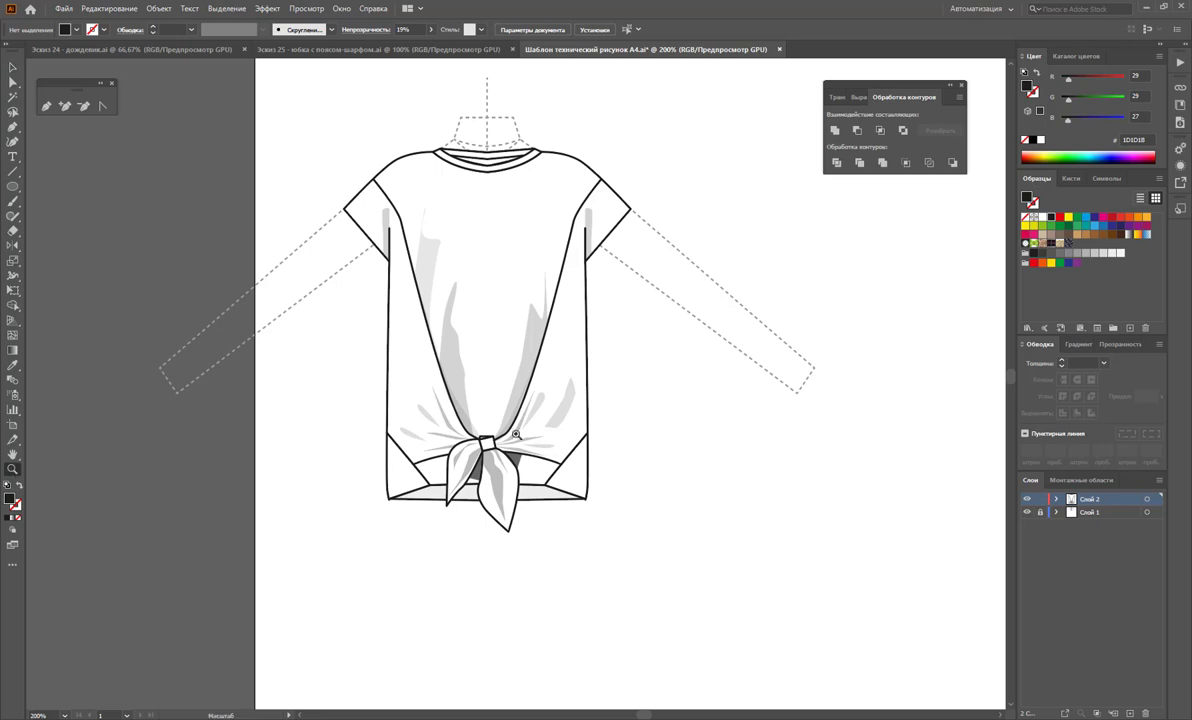
Step: Zoom into the knot and draw Arc-tool crease arcs running left and right from it
drag(516, 433, 673, 457)
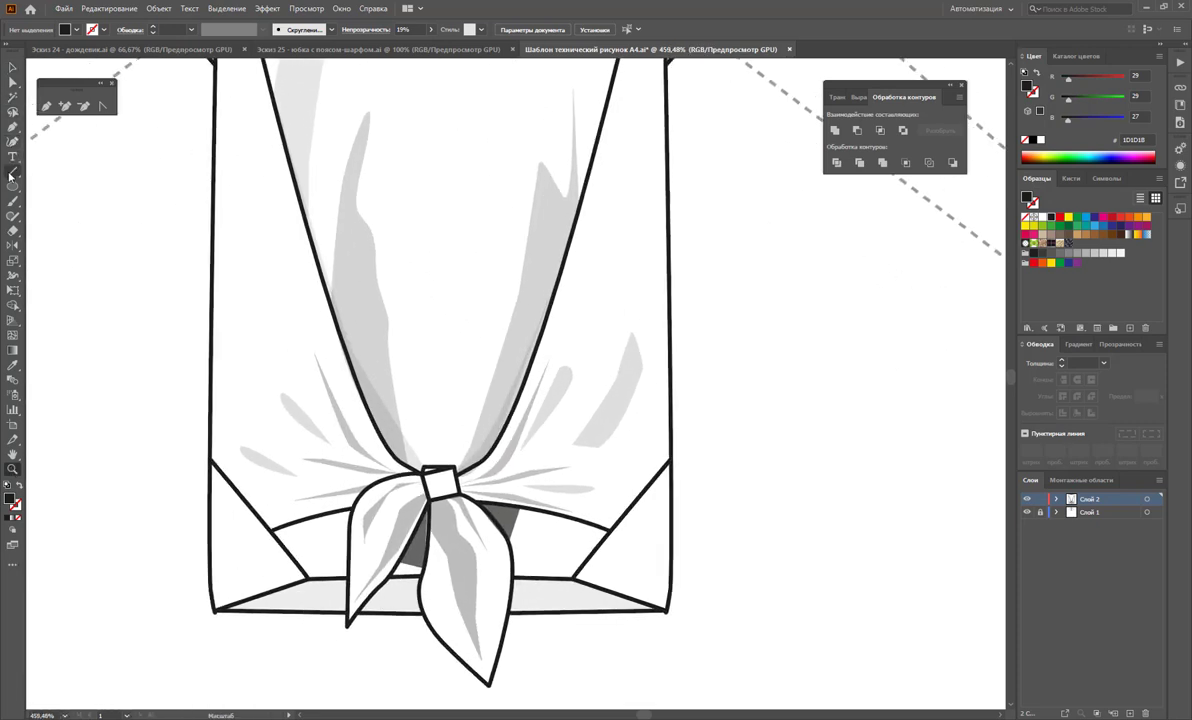
drag(11, 175, 78, 172)
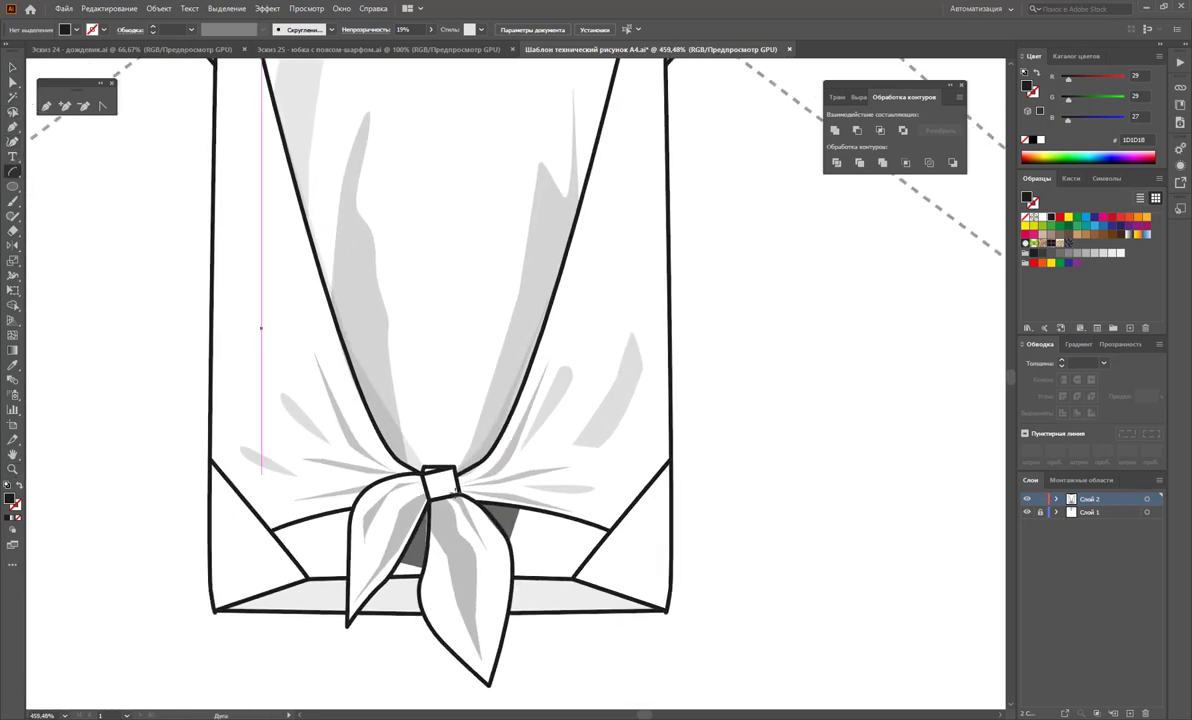
mouse_move(456, 467)
mouse_down()
mouse_move(452, 478)
mouse_move(555, 452)
mouse_up()
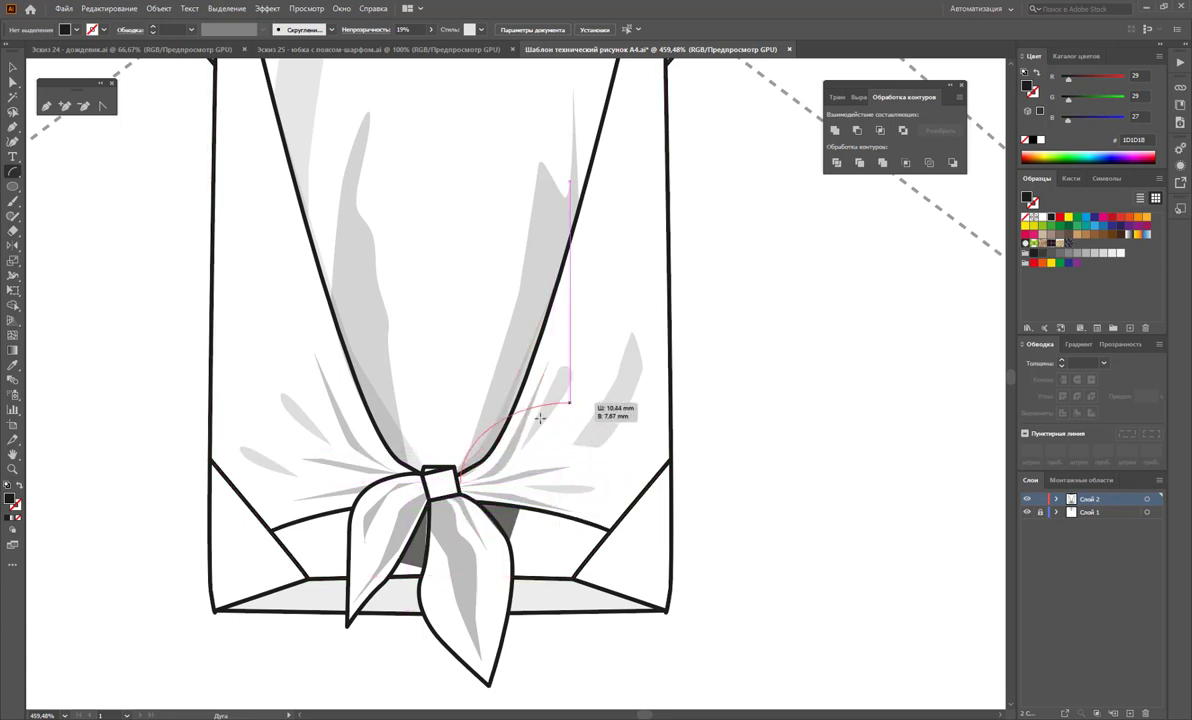
drag(555, 452, 478, 477)
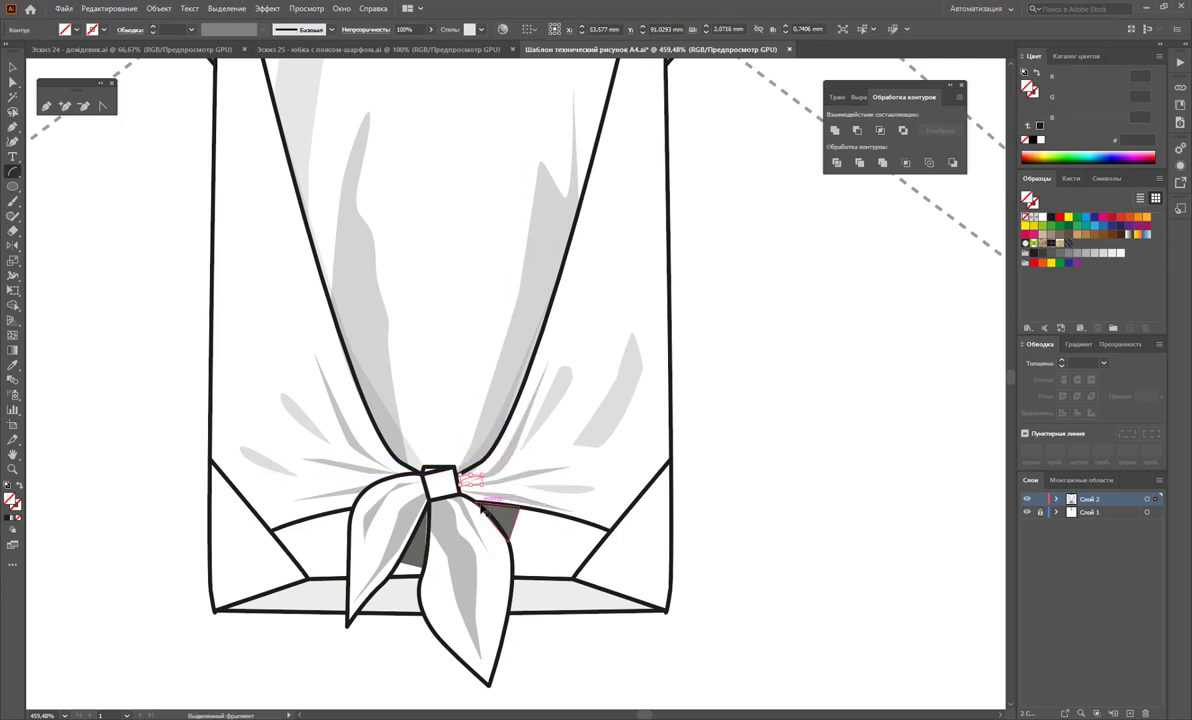
mouse_move(438, 500)
mouse_down()
mouse_move(289, 460)
mouse_move(263, 482)
mouse_up()
drag(459, 490, 589, 494)
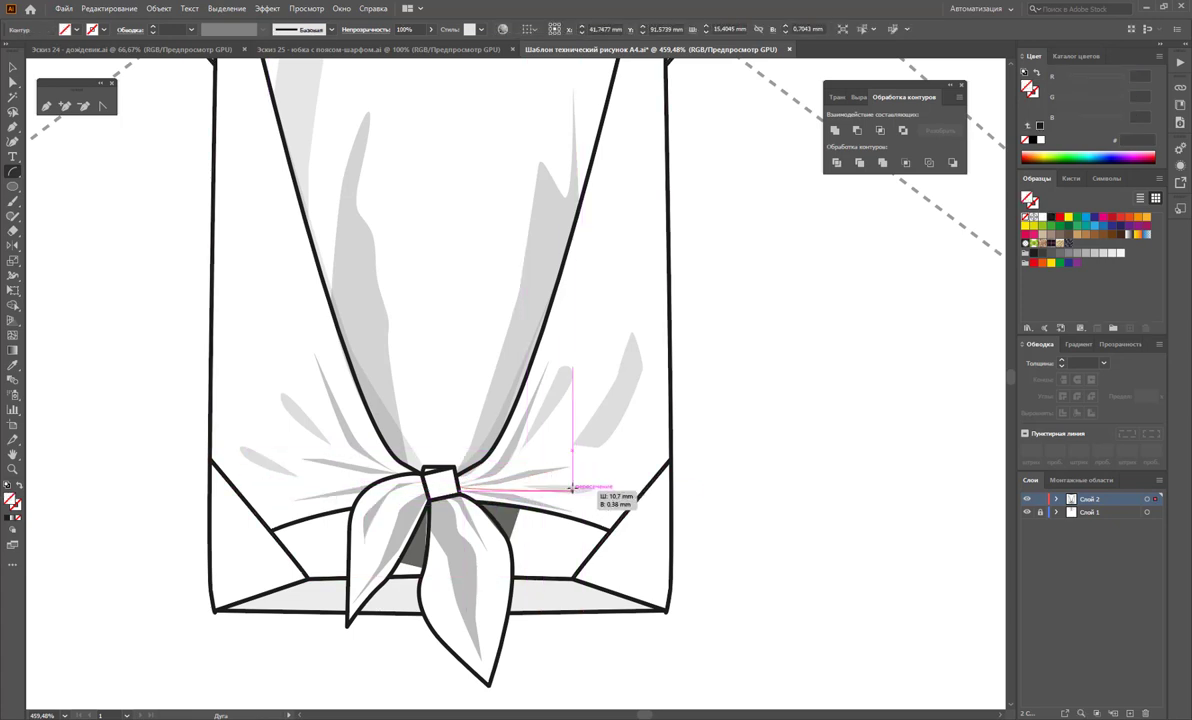
mouse_move(589, 494)
mouse_down()
mouse_move(571, 488)
mouse_move(591, 495)
mouse_up()
key(ctrl+shift+a)
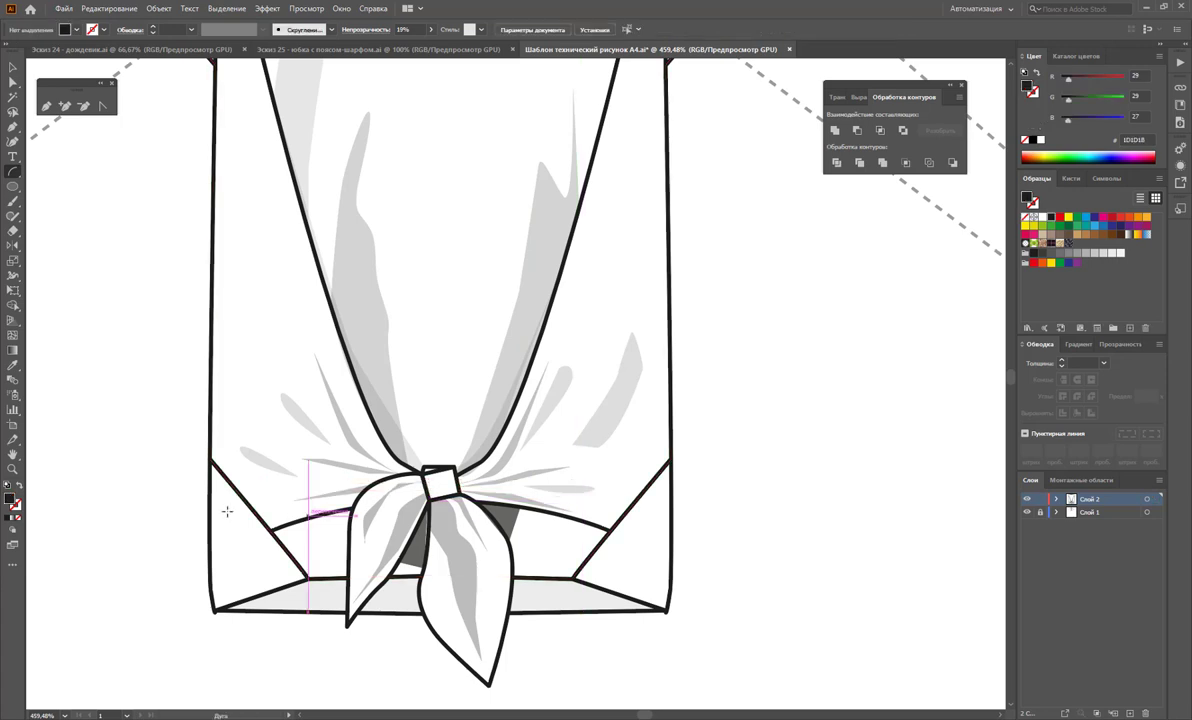
Step: Draw a Pen crease path from the knot's right edge, undoing the unwanted segment
click(47, 106)
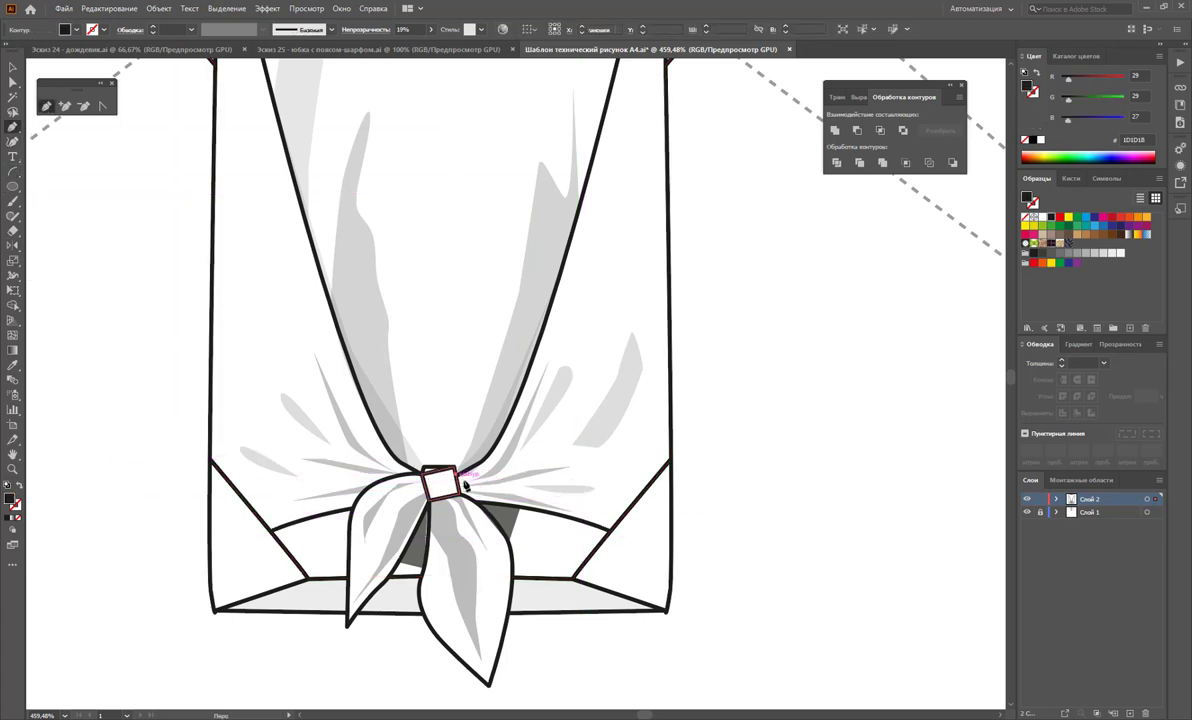
click(570, 467)
click(476, 488)
key(ctrl+z)
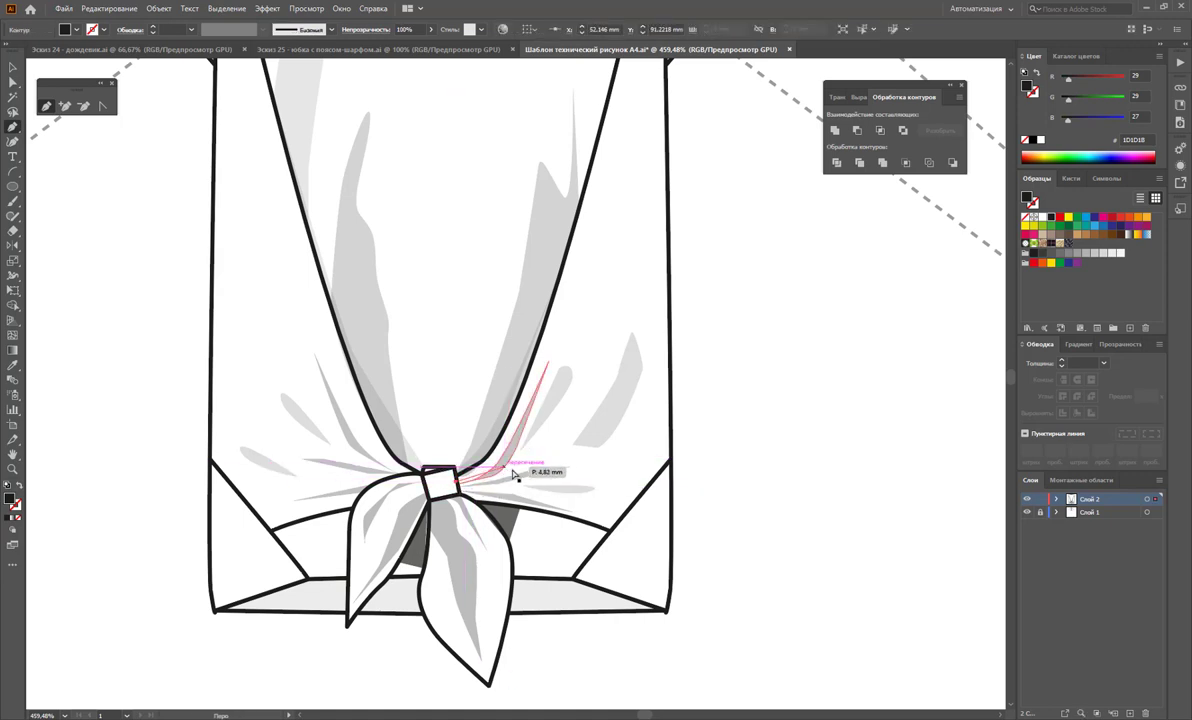
Step: Add a new layer and turn the black filled shape near the knot into a stroke-only line
click(1129, 713)
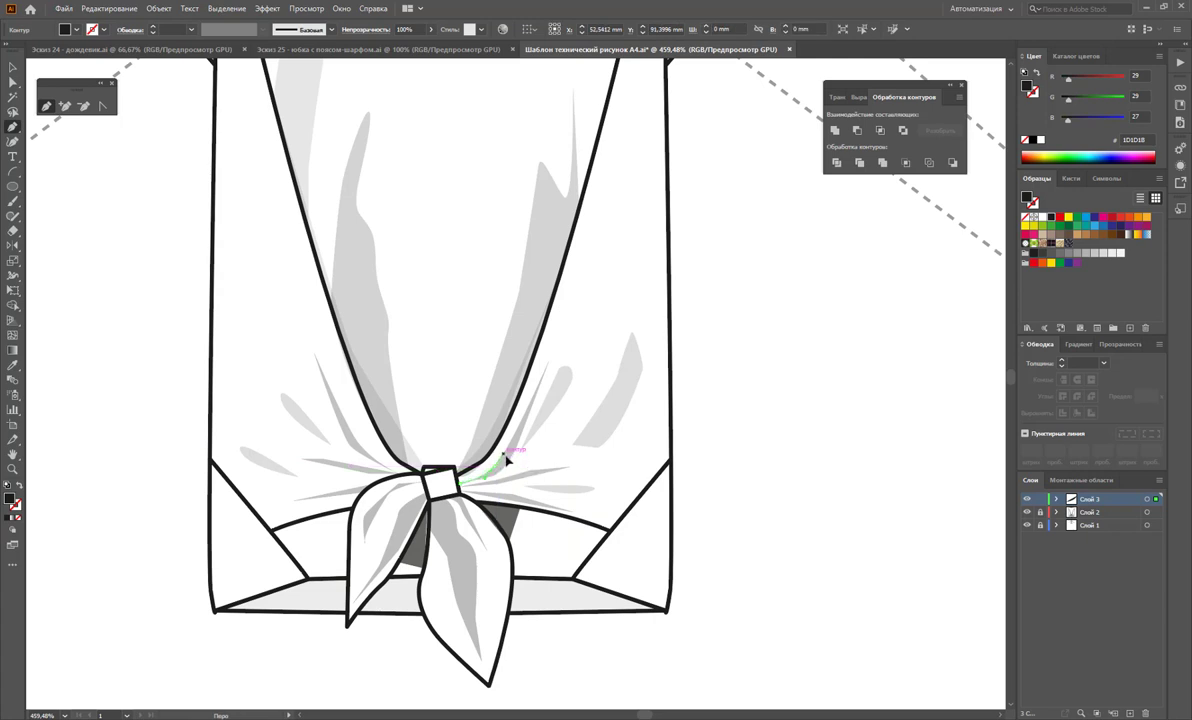
click(512, 440)
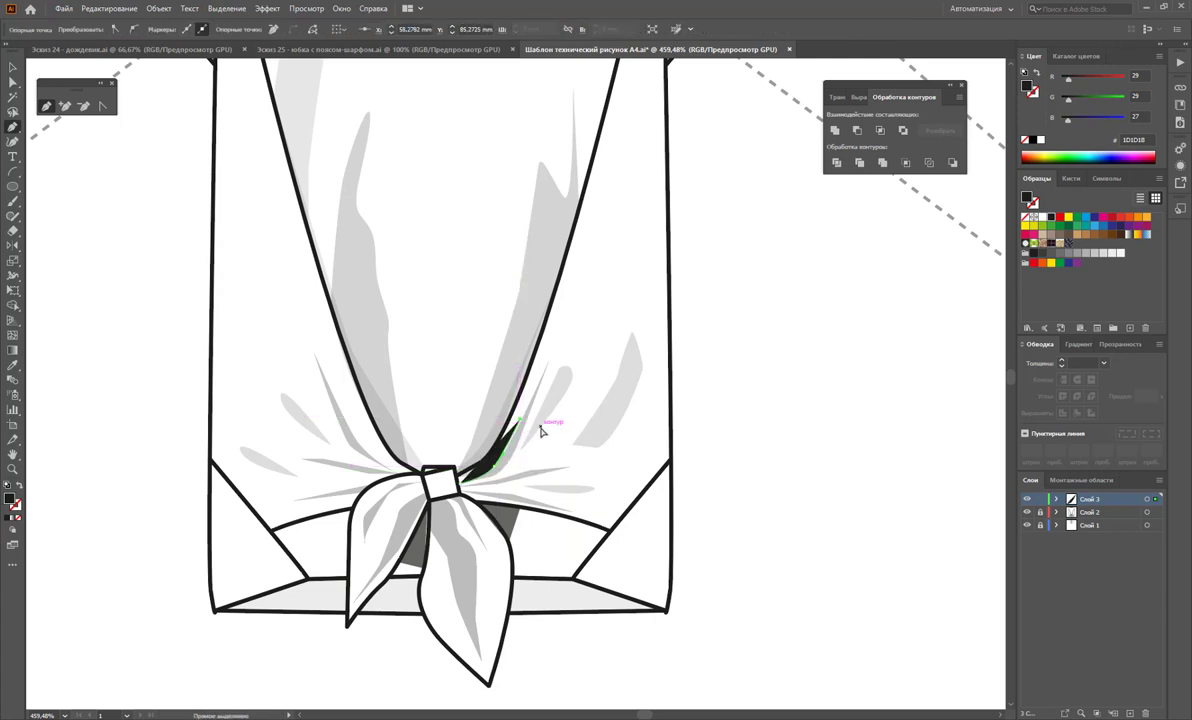
key(Escape)
click(9, 66)
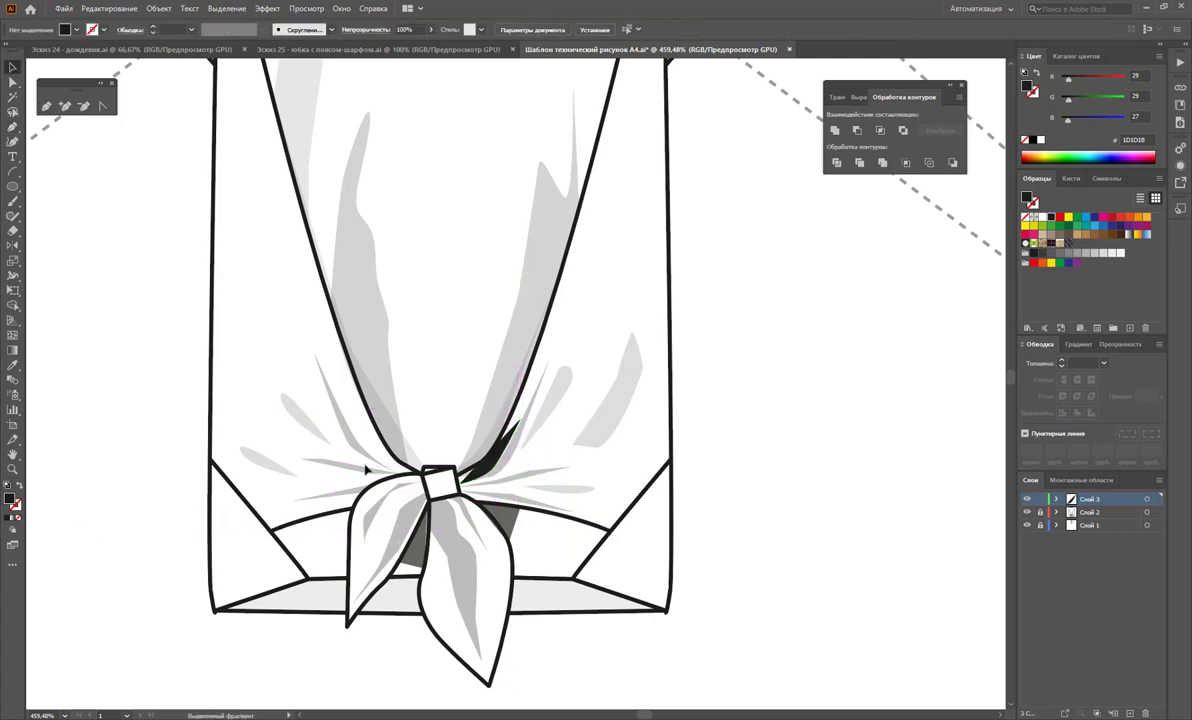
click(494, 474)
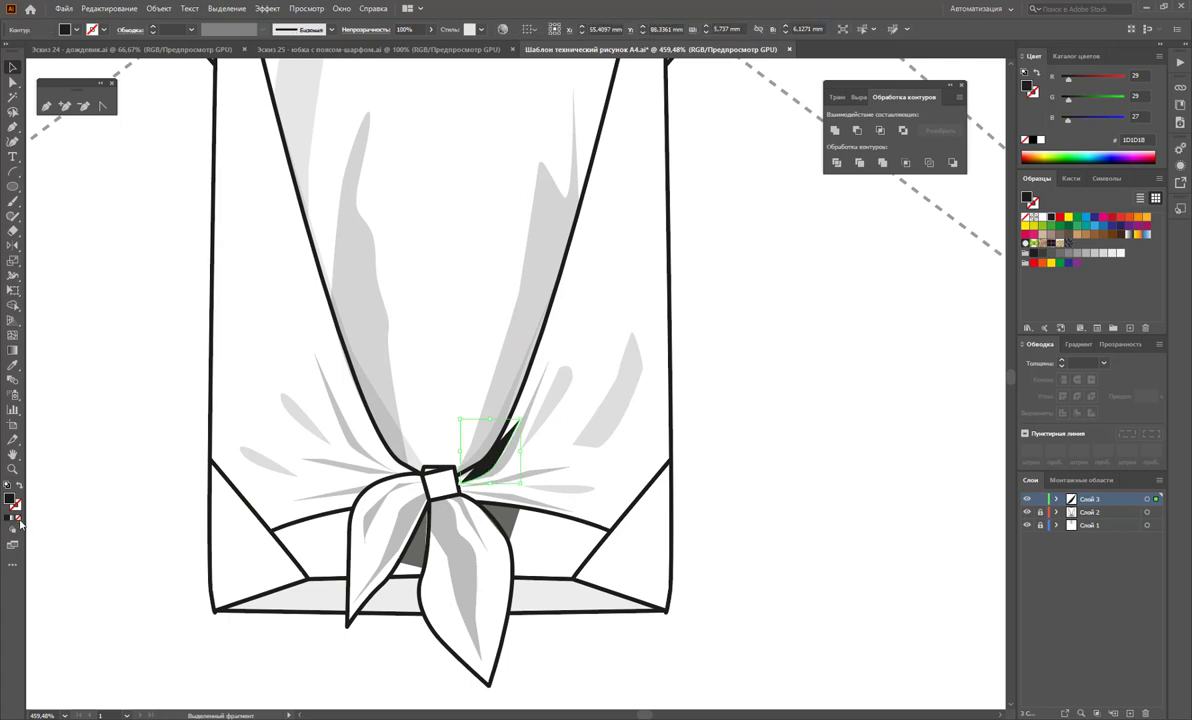
click(18, 487)
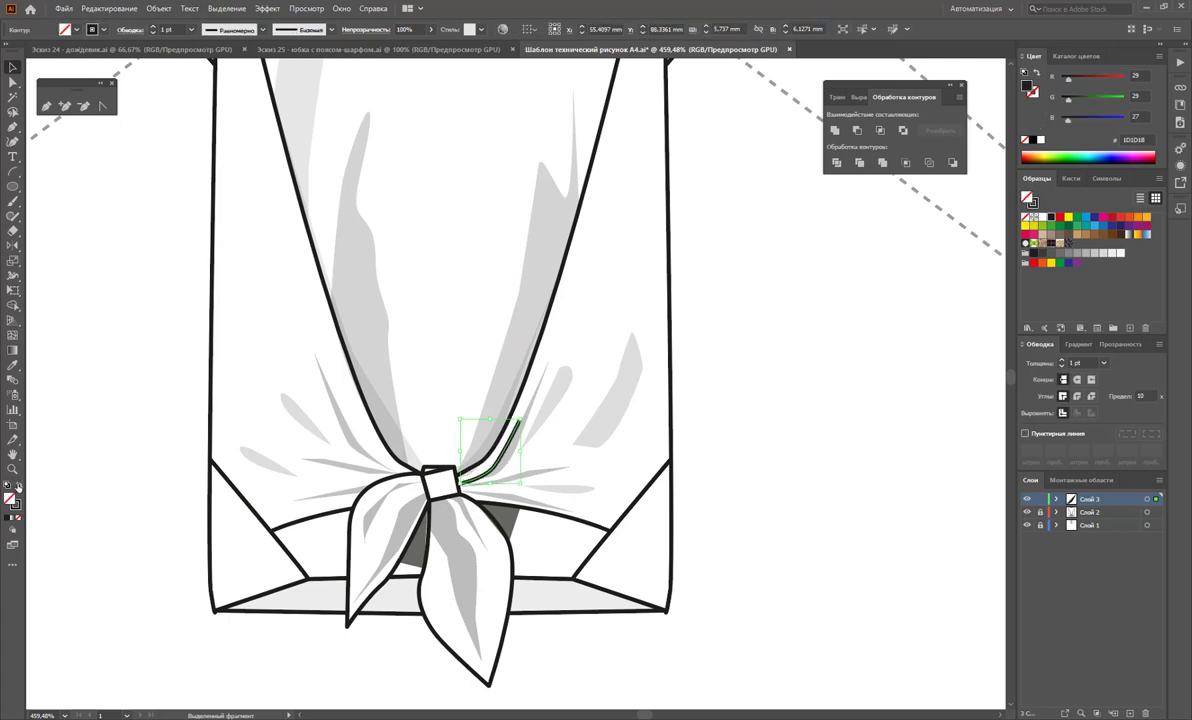
click(46, 105)
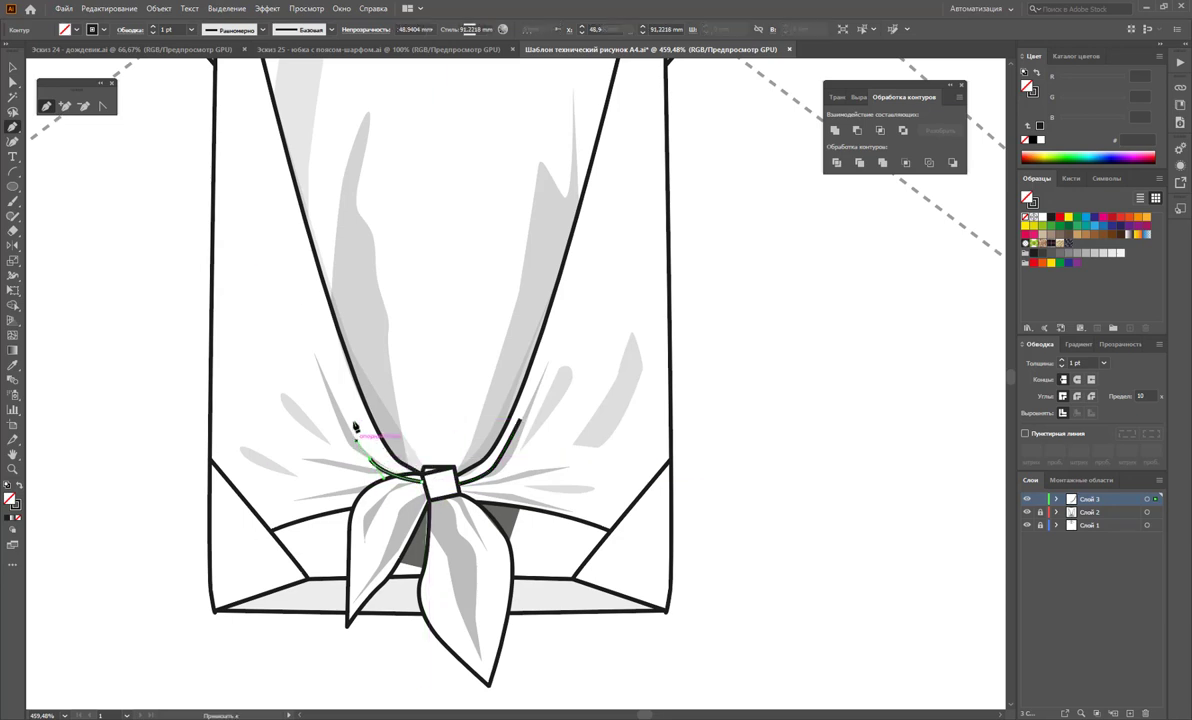
Step: Draw fold lines from the knot going up-left, curving right, and running left
click(335, 396)
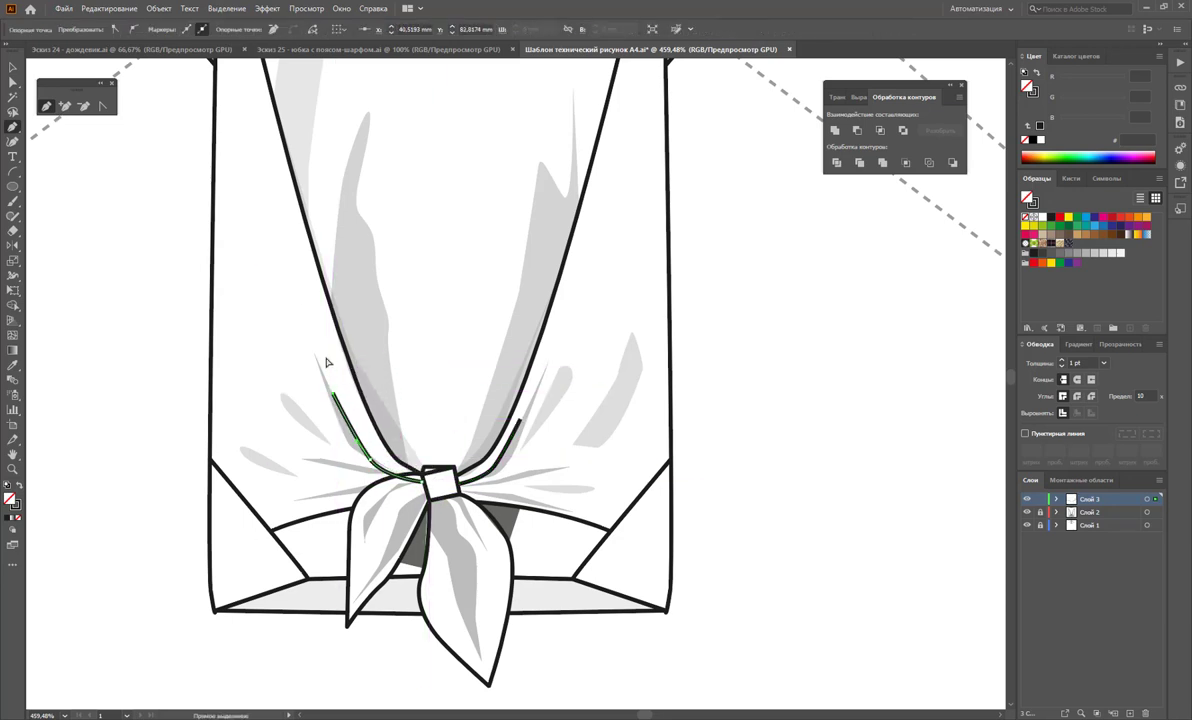
key(Escape)
click(462, 492)
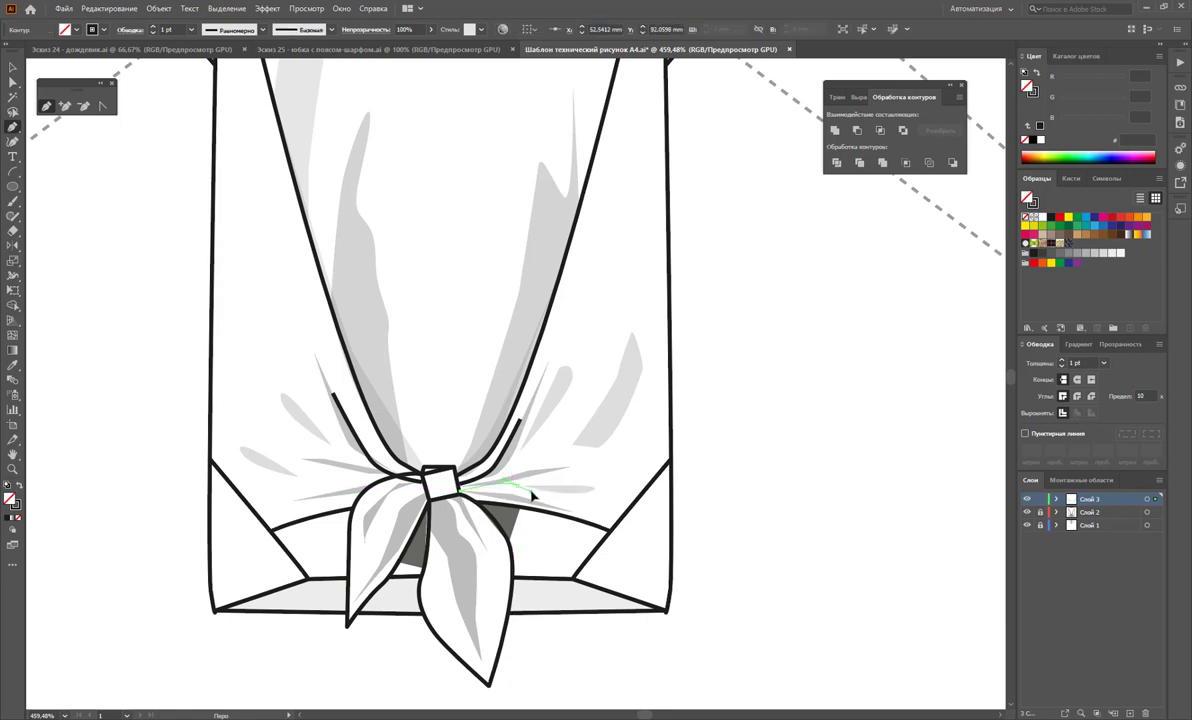
drag(546, 494, 550, 503)
key(Escape)
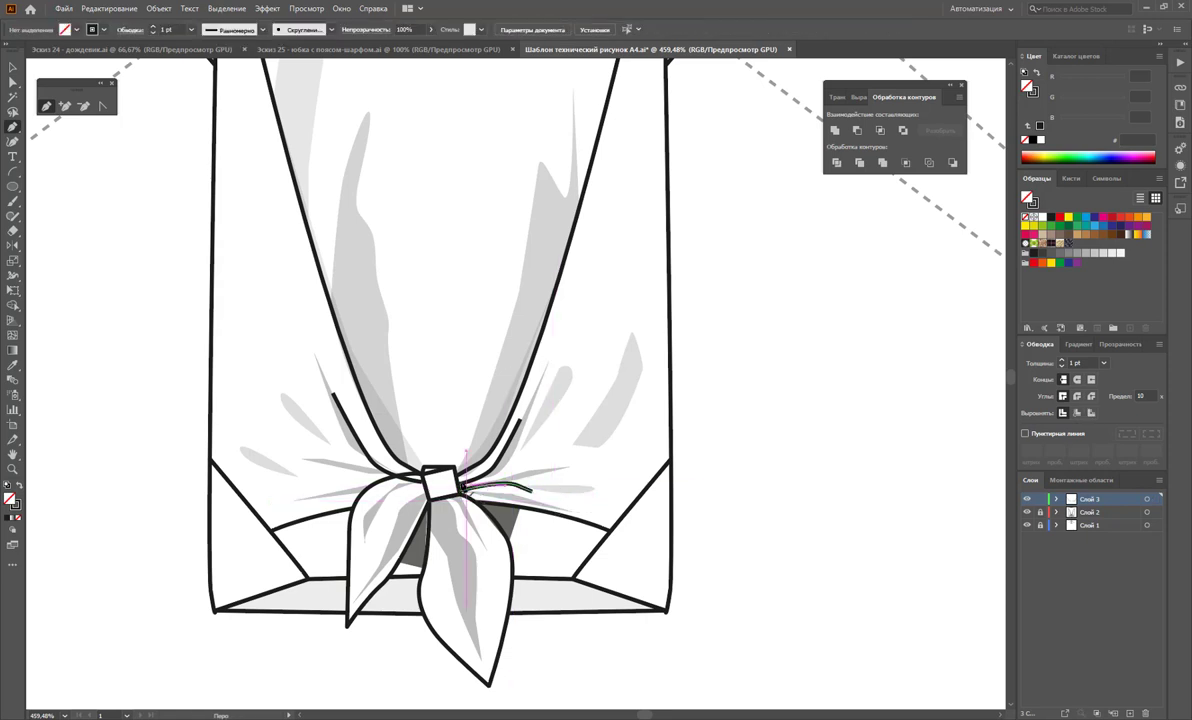
click(425, 490)
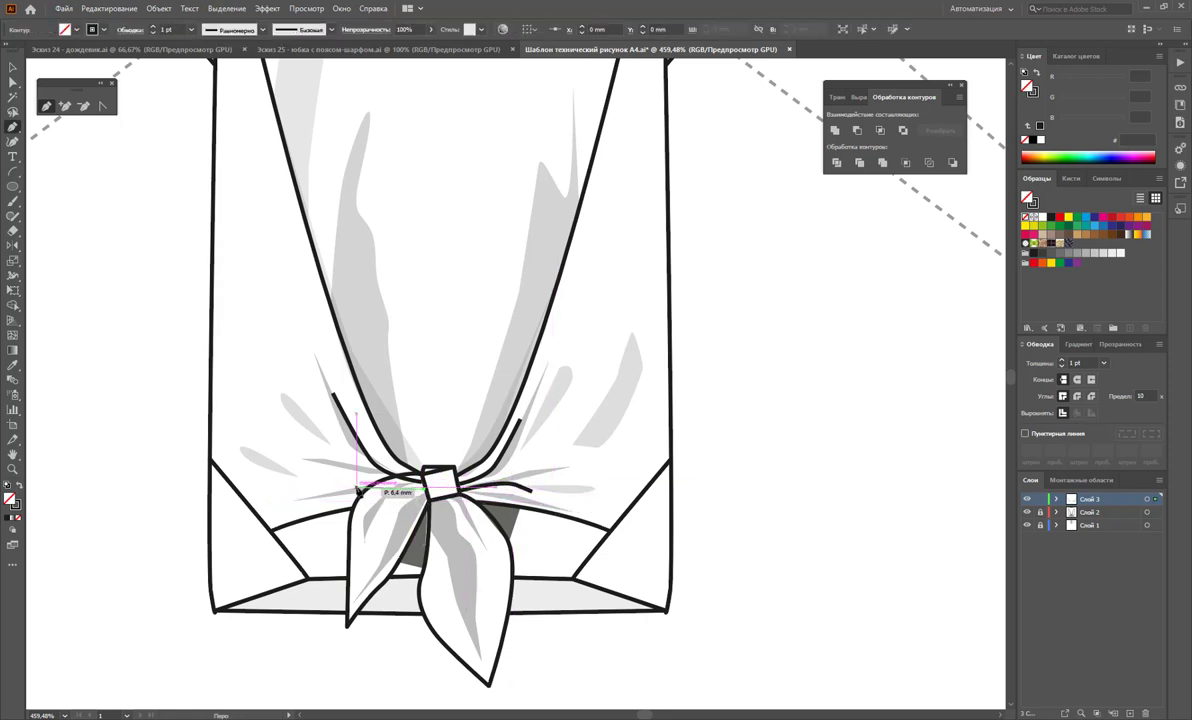
click(318, 487)
click(299, 493)
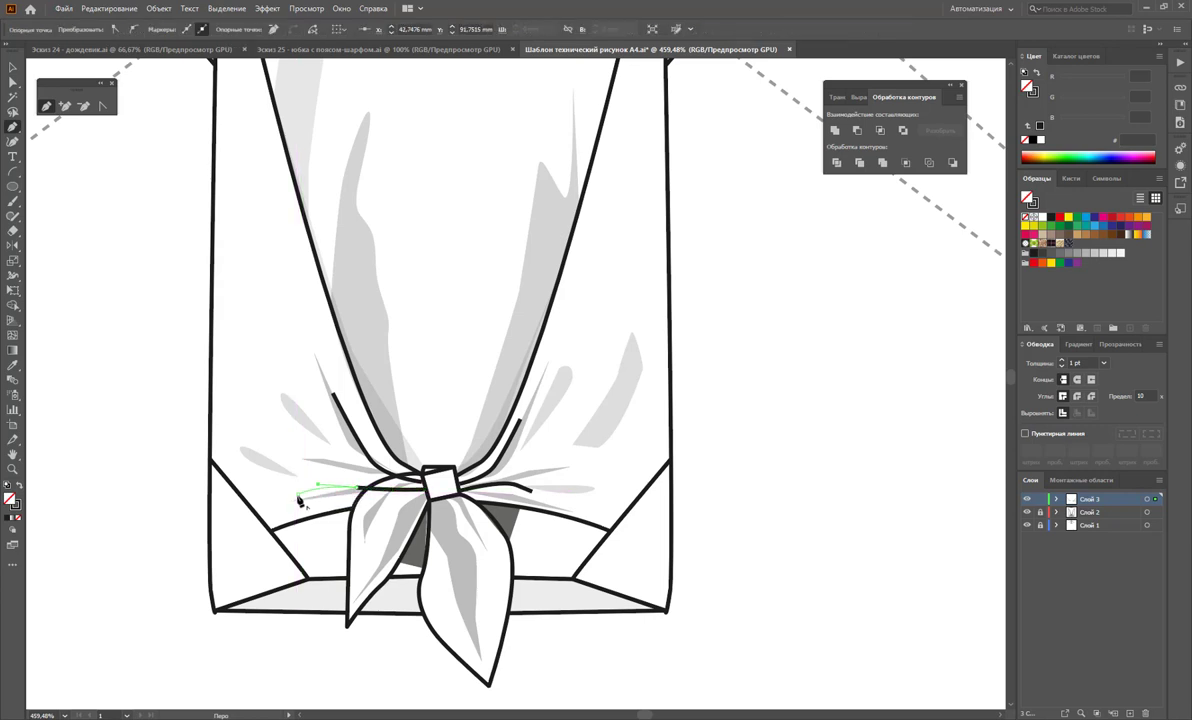
key(Escape)
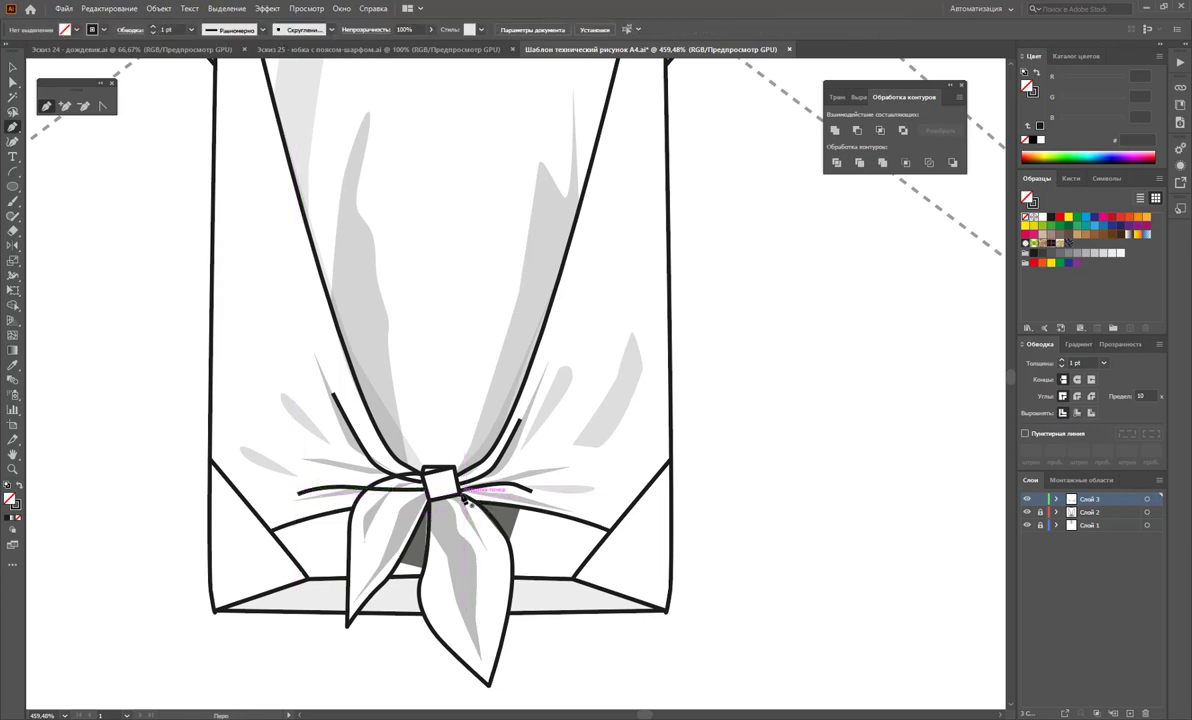
Step: Draw more fold lines toward the lower right, into the knot, and down beneath it
click(462, 496)
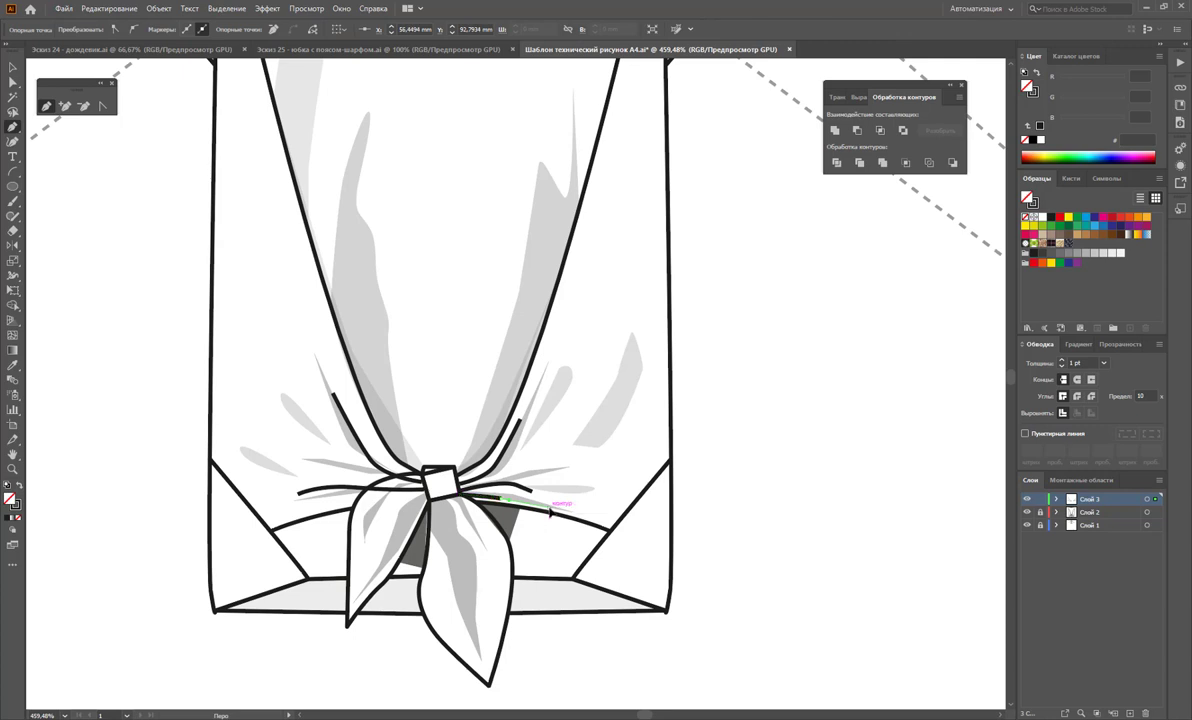
click(549, 510)
key(Escape)
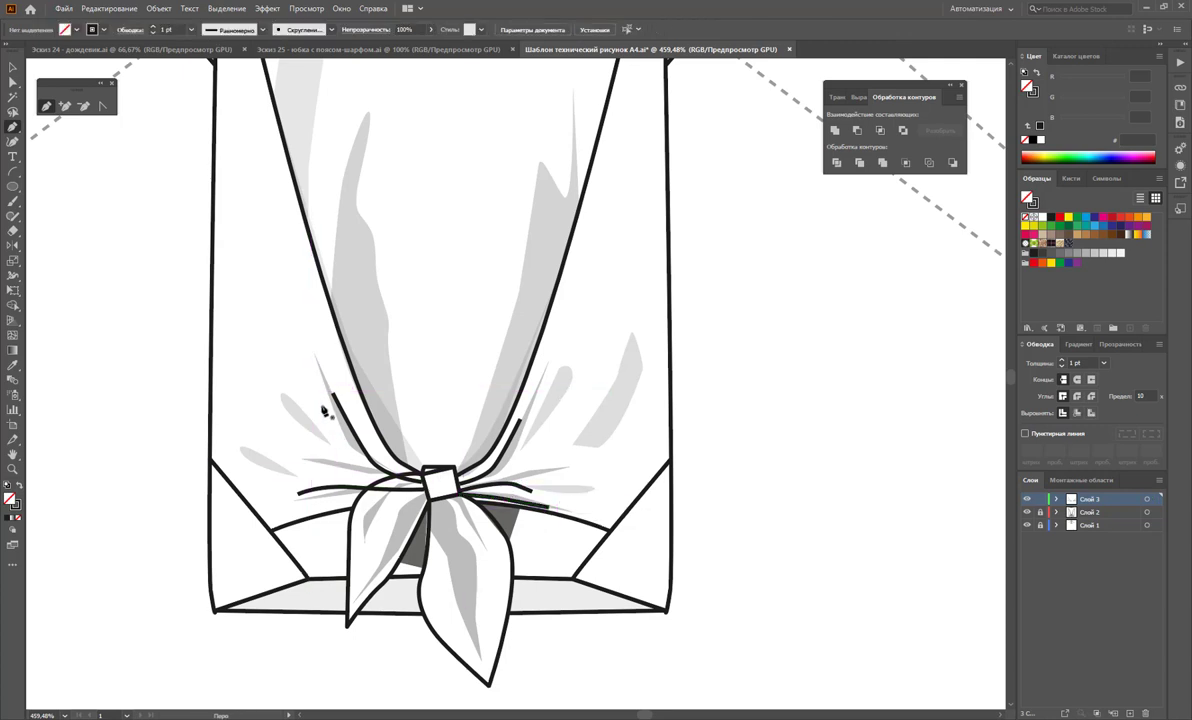
click(333, 396)
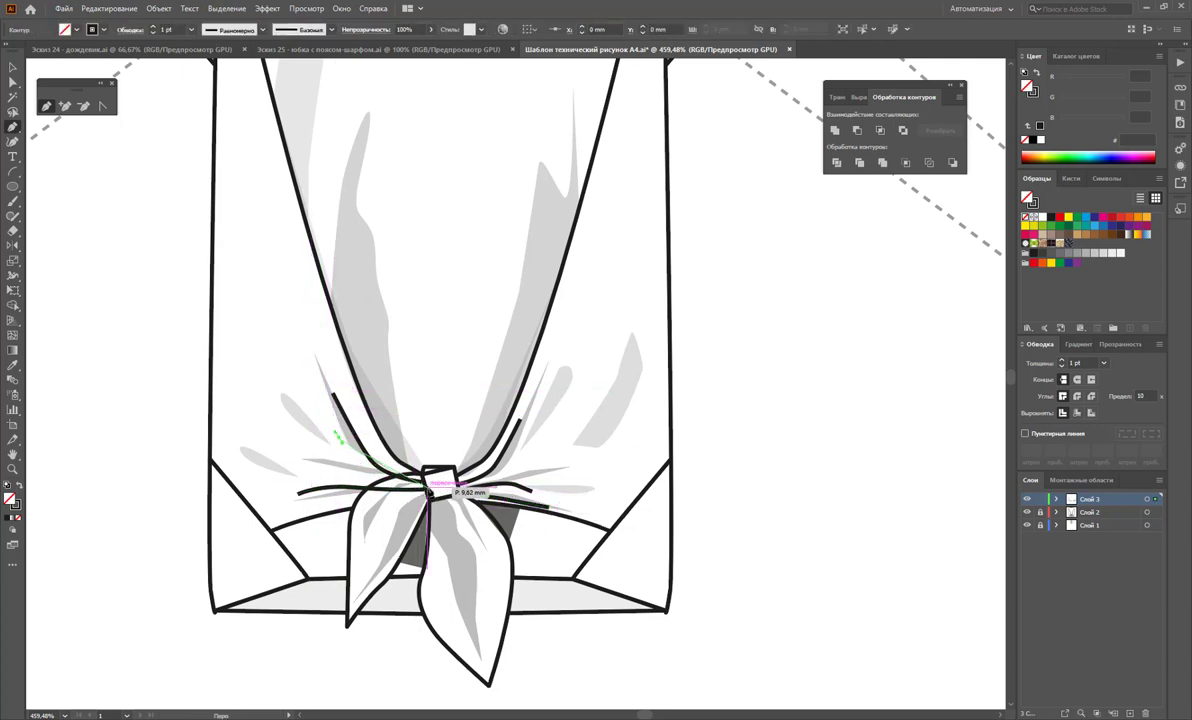
click(497, 463)
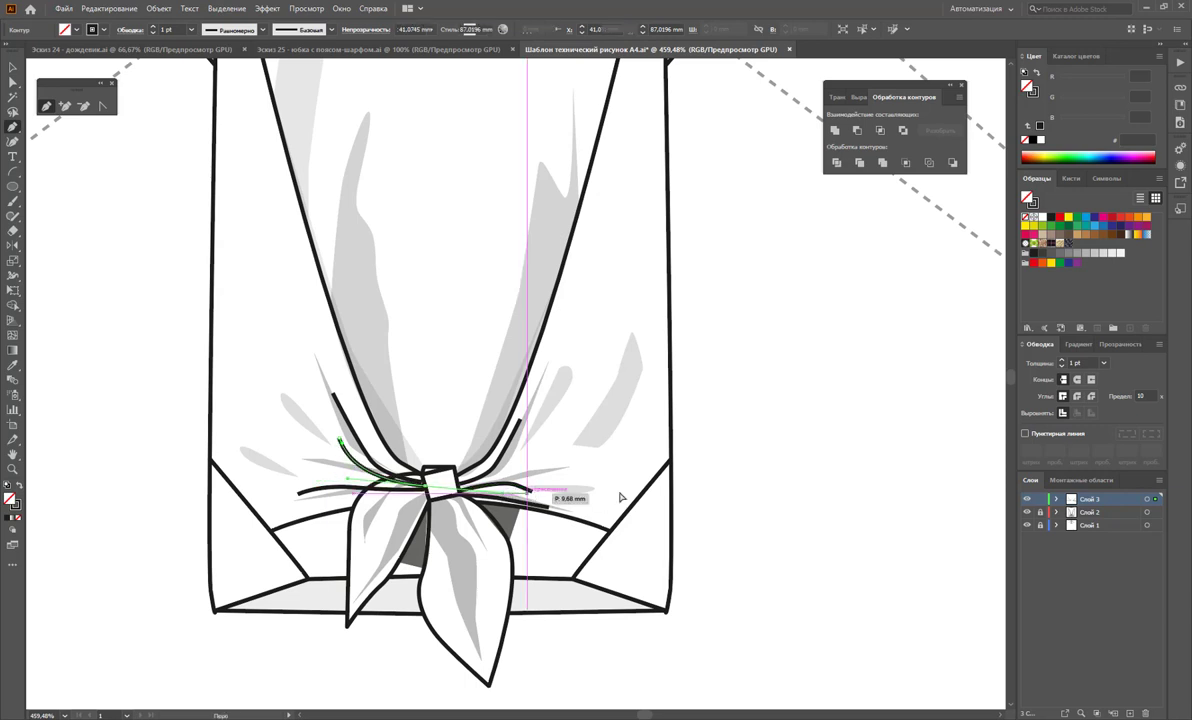
key(Escape)
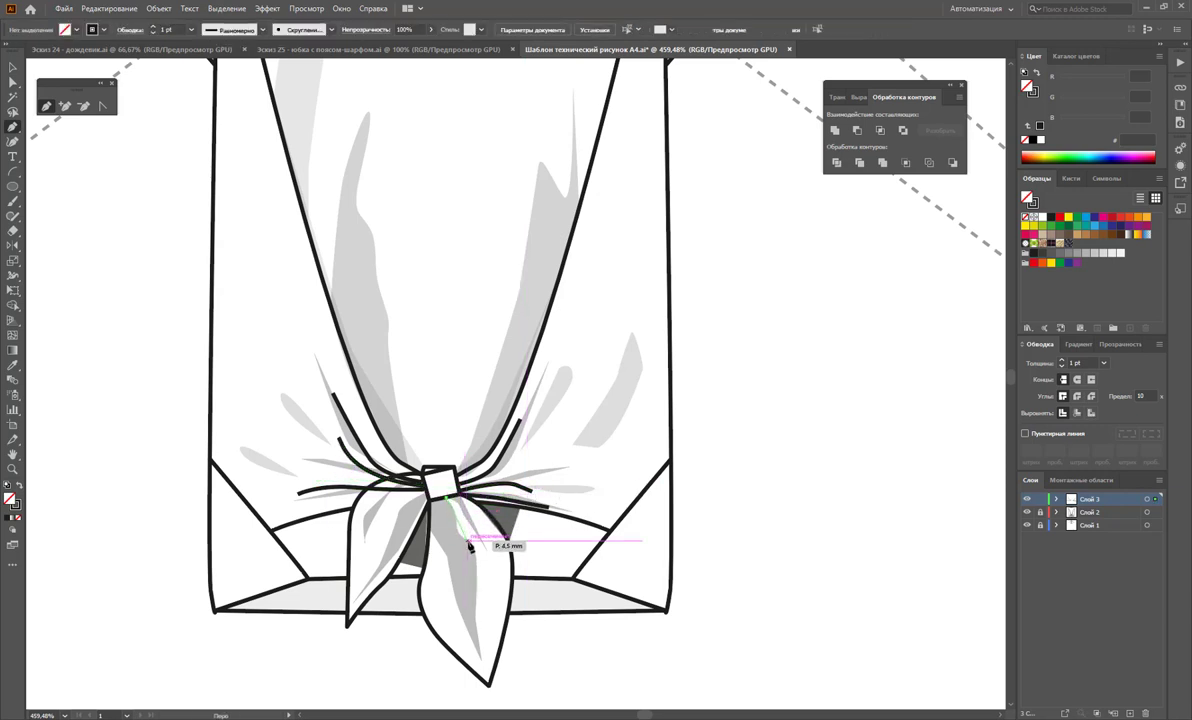
mouse_move(448, 497)
mouse_down()
mouse_move(474, 545)
mouse_move(443, 532)
mouse_move(447, 514)
mouse_up()
key(Escape)
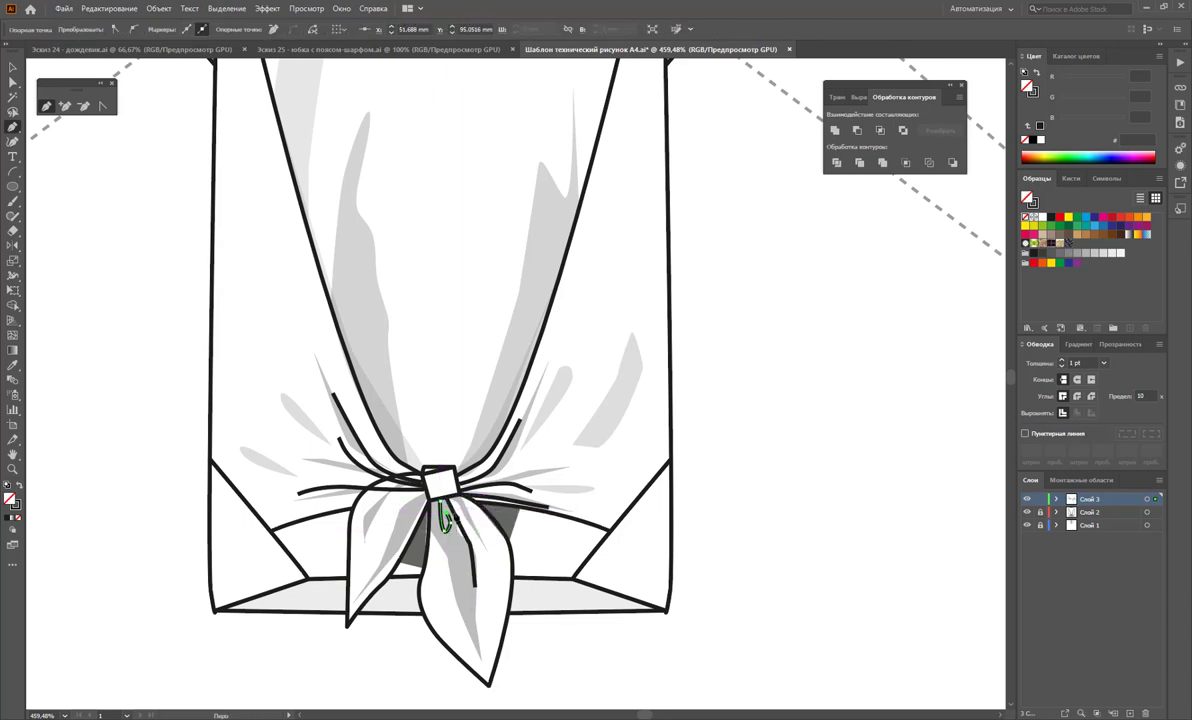
key(Escape)
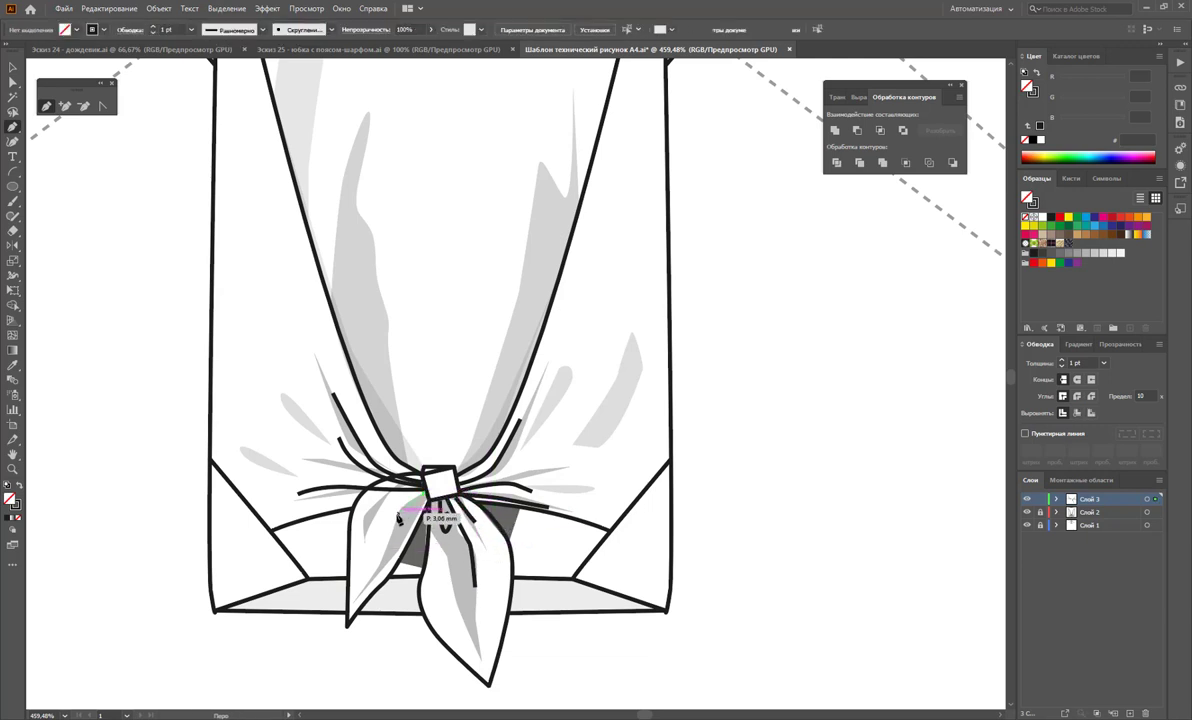
click(399, 499)
key(Escape)
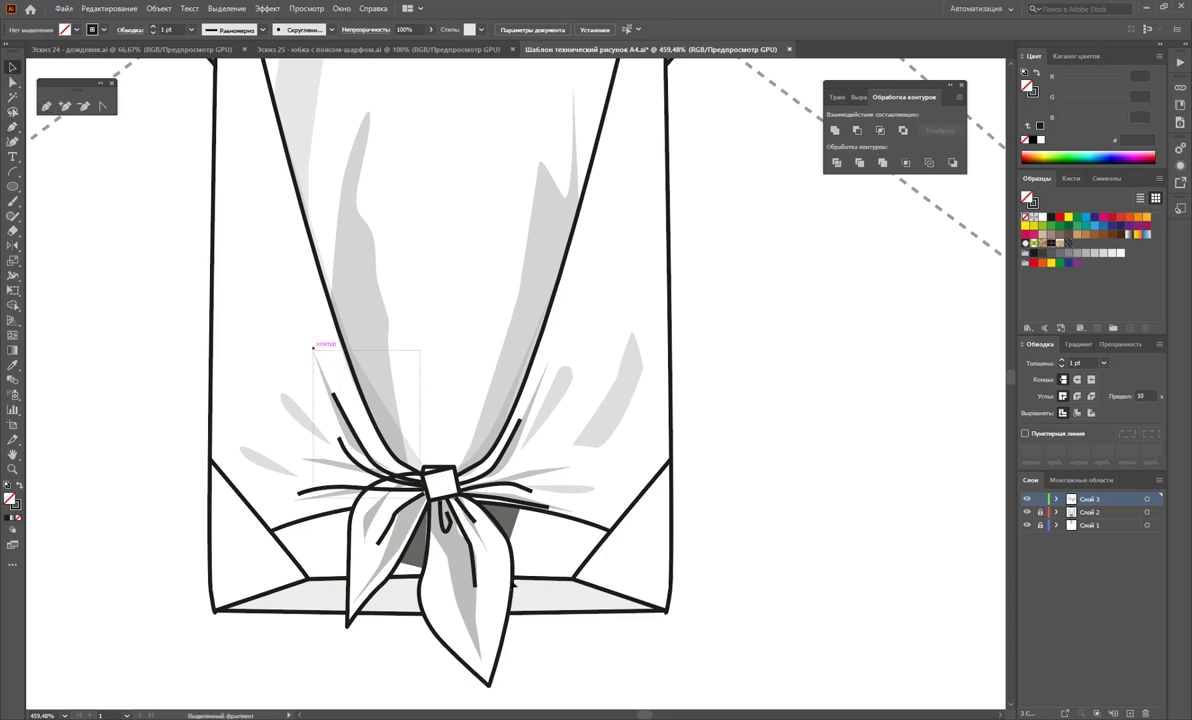
Step: Give the knot's fold lines a 0,5 pt stroke with a tapered width profile
drag(313, 345, 313, 348)
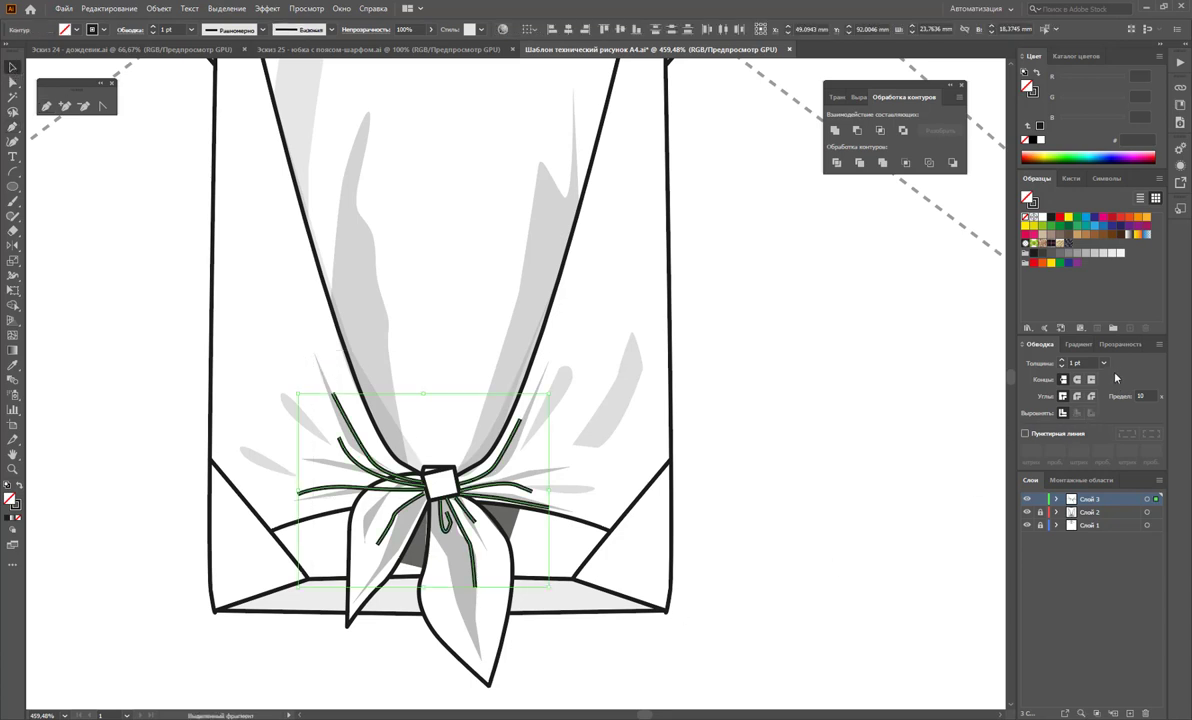
click(1104, 364)
click(1117, 393)
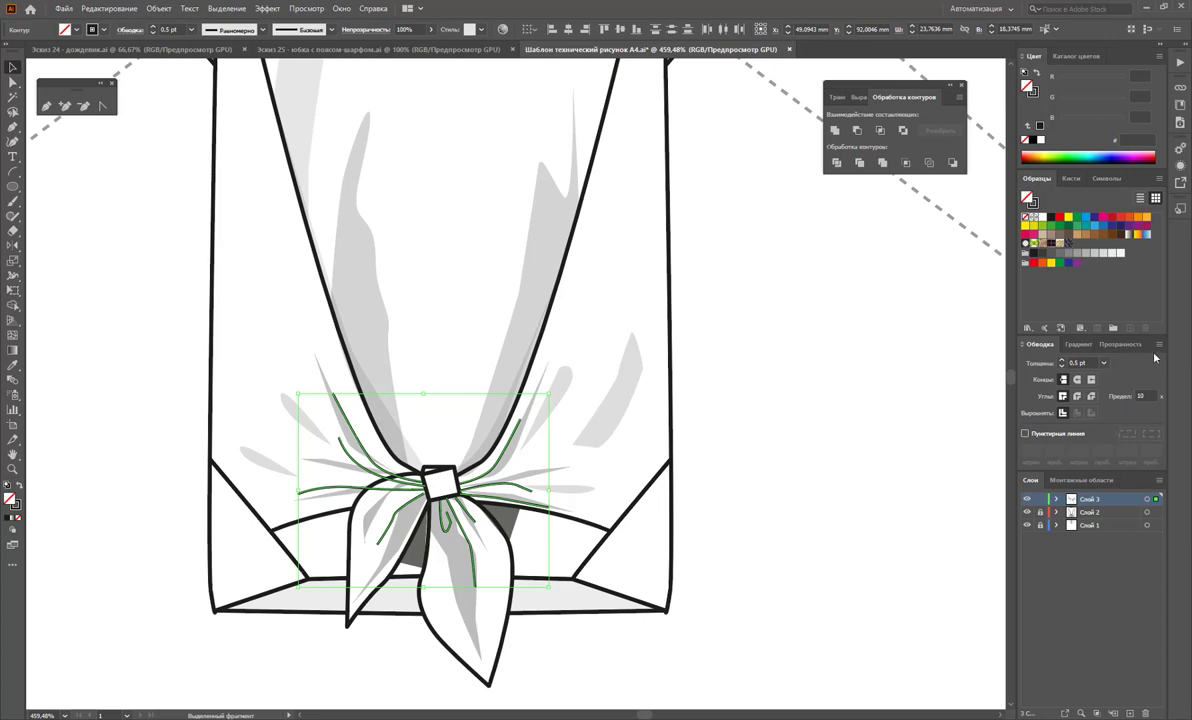
click(1158, 344)
click(1070, 326)
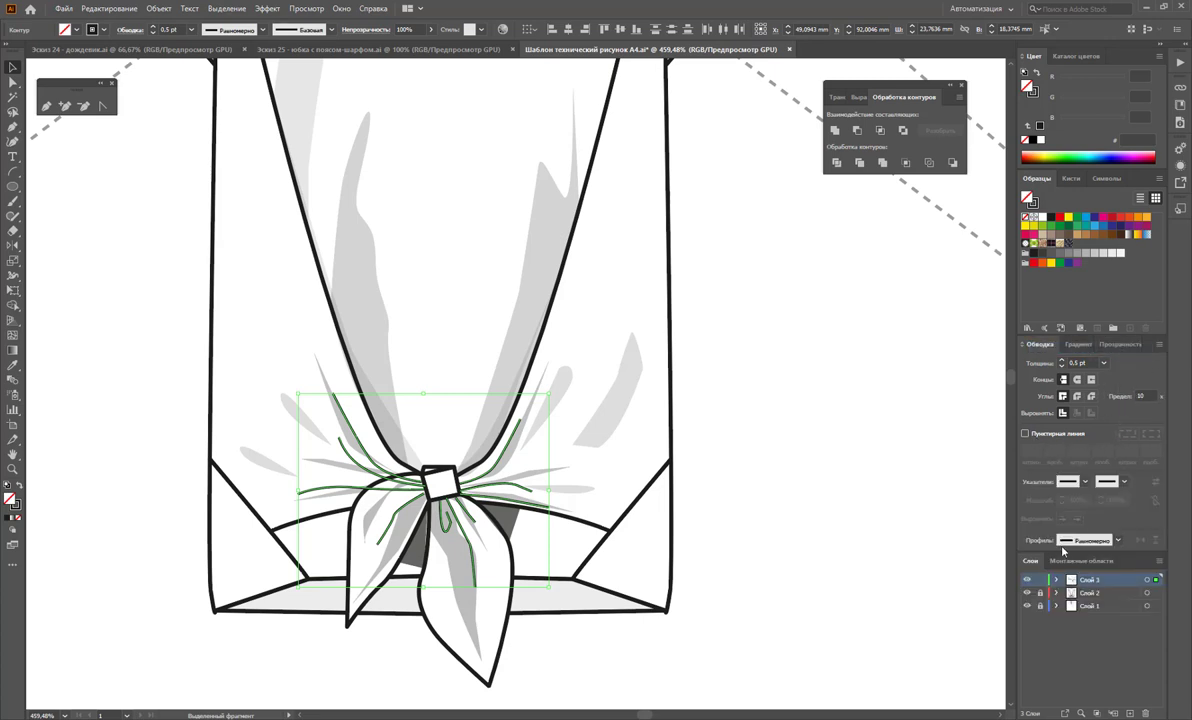
click(1120, 542)
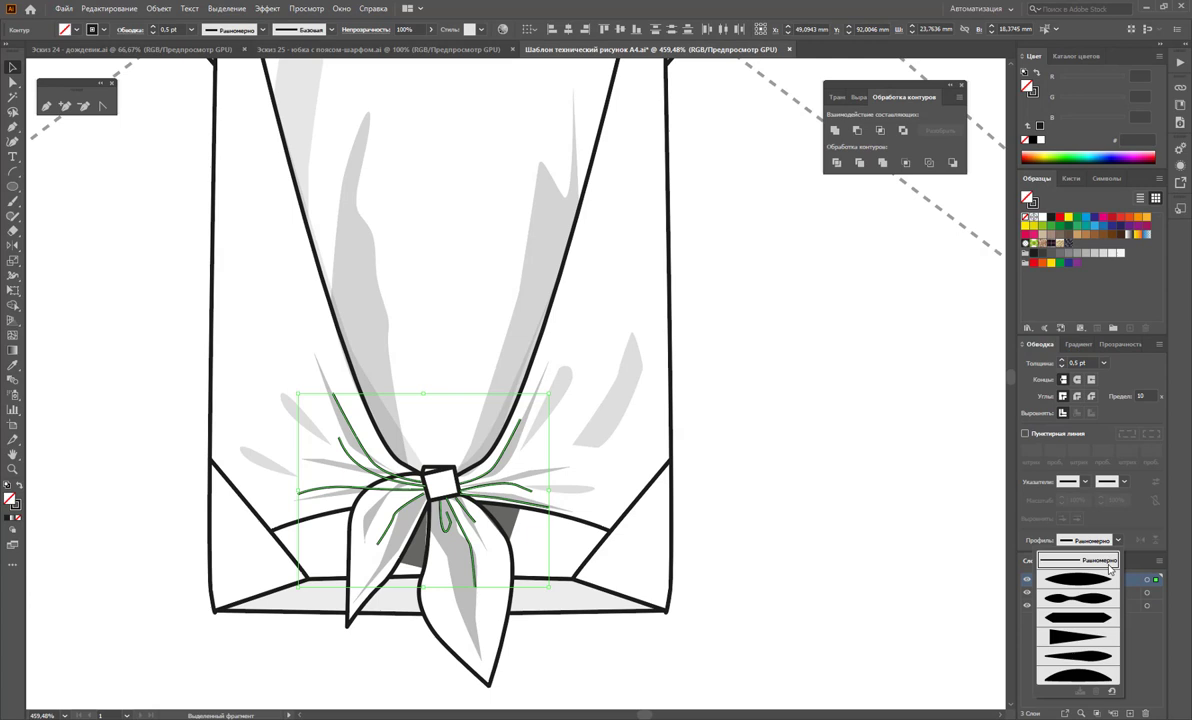
click(1083, 680)
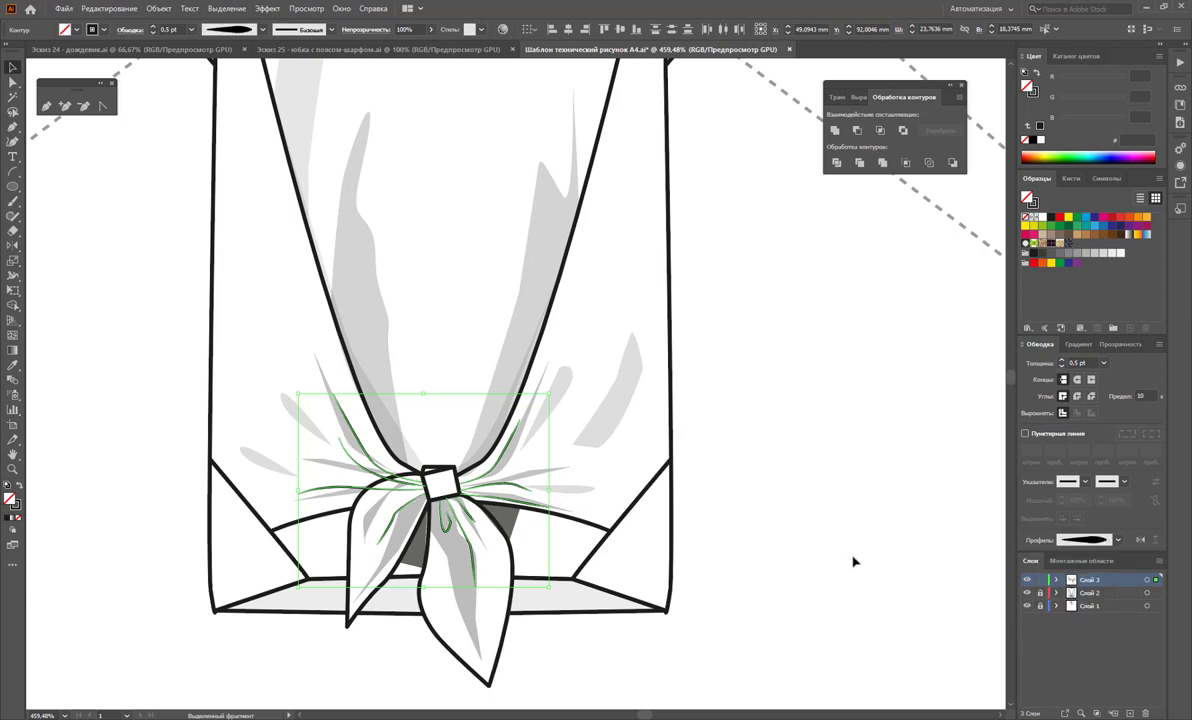
click(853, 561)
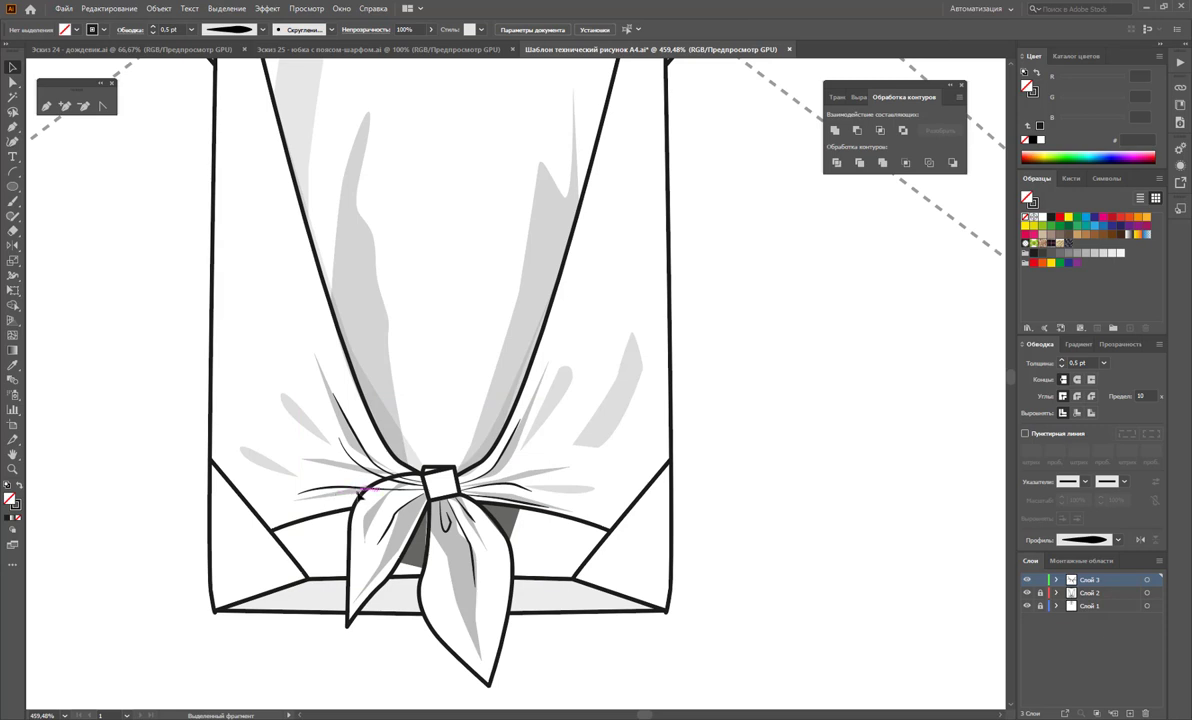
click(483, 476)
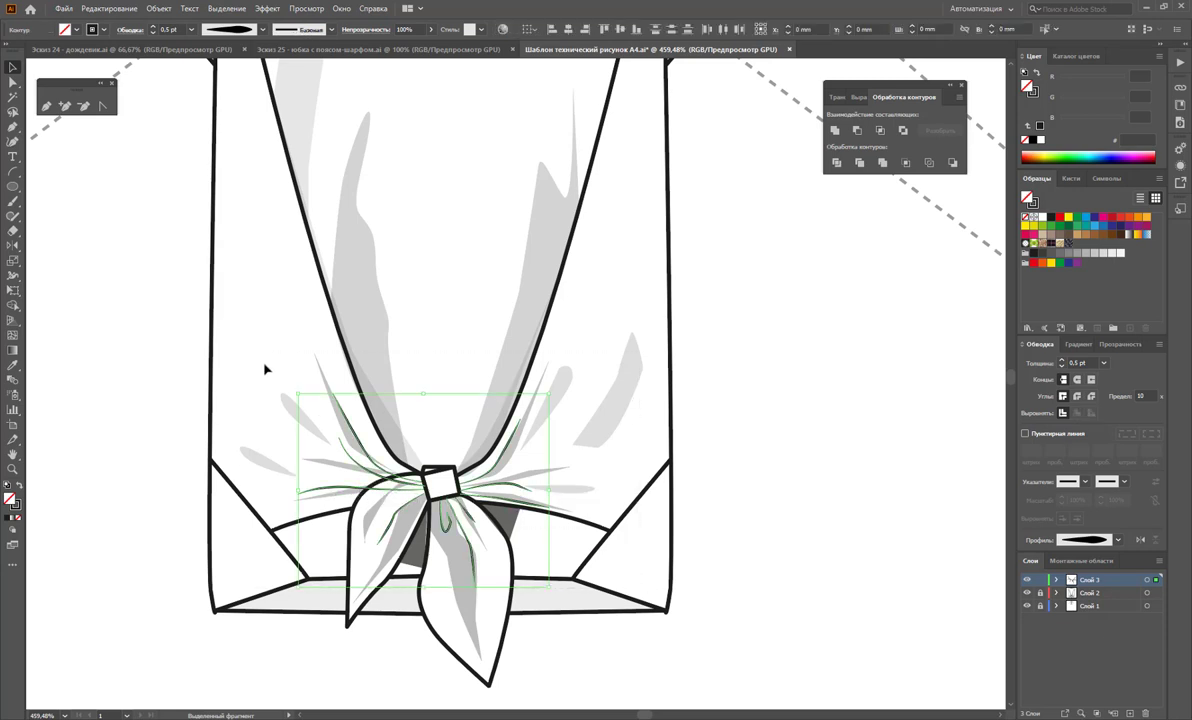
click(324, 393)
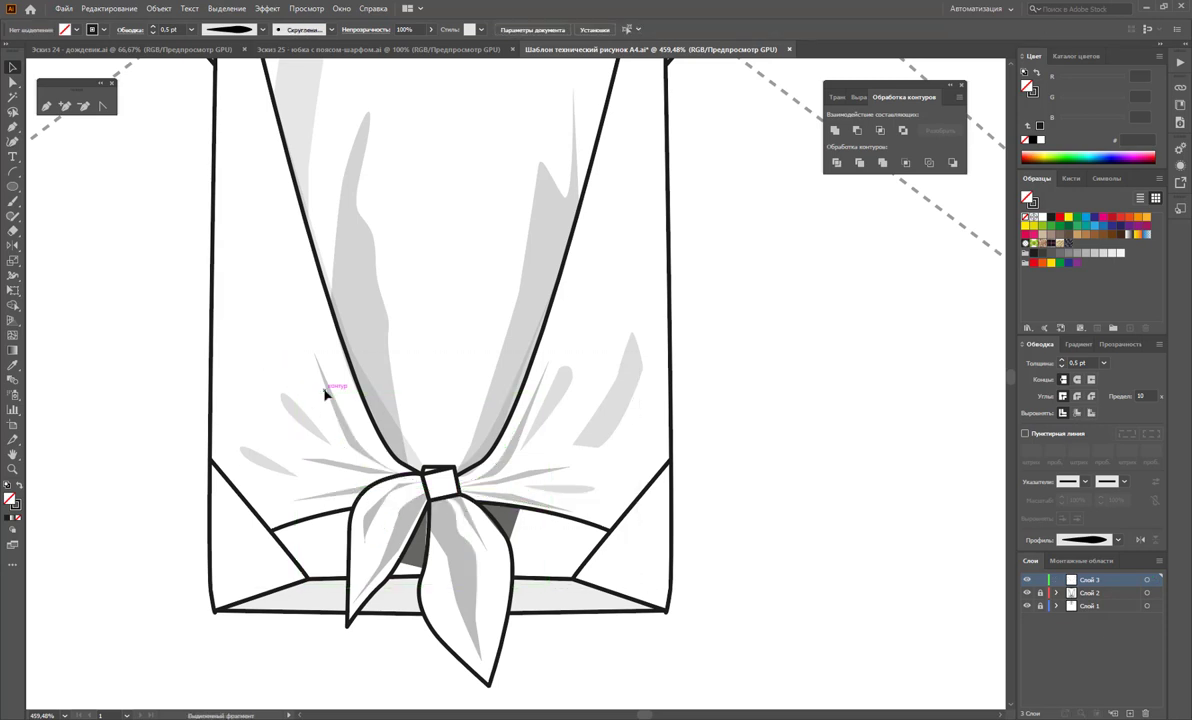
Step: Select all fold strokes on layer Слой 2 and bring them to the front
click(1091, 594)
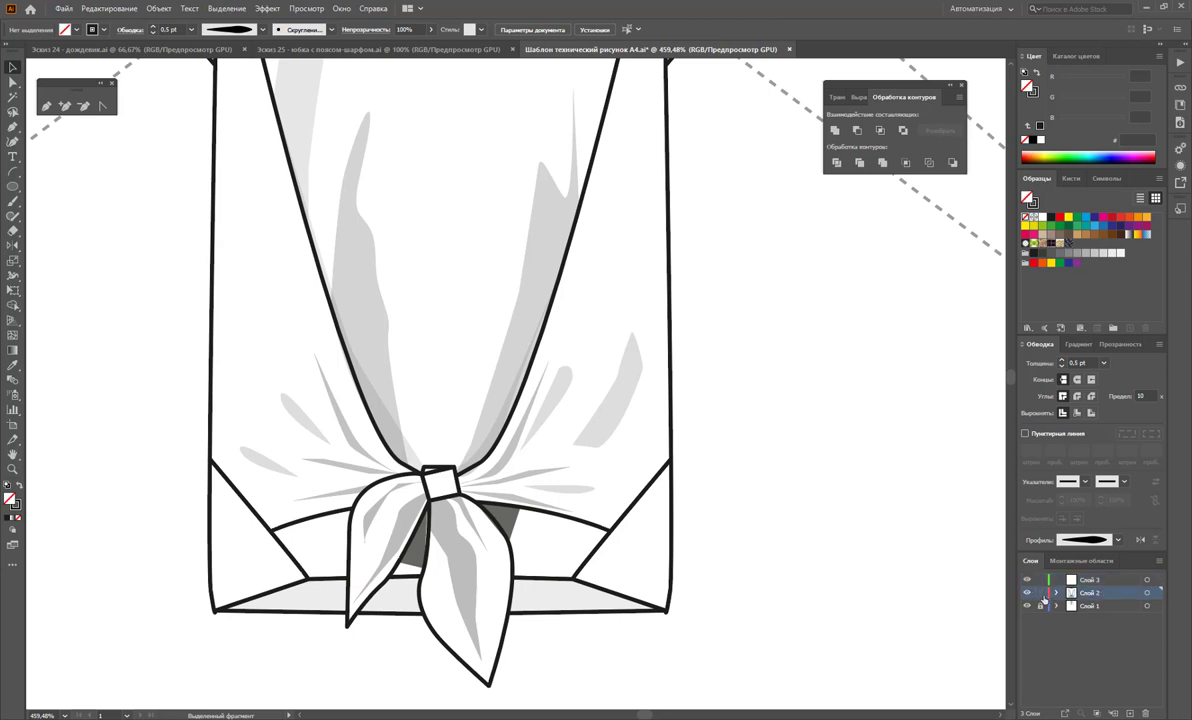
key(ctrl+a)
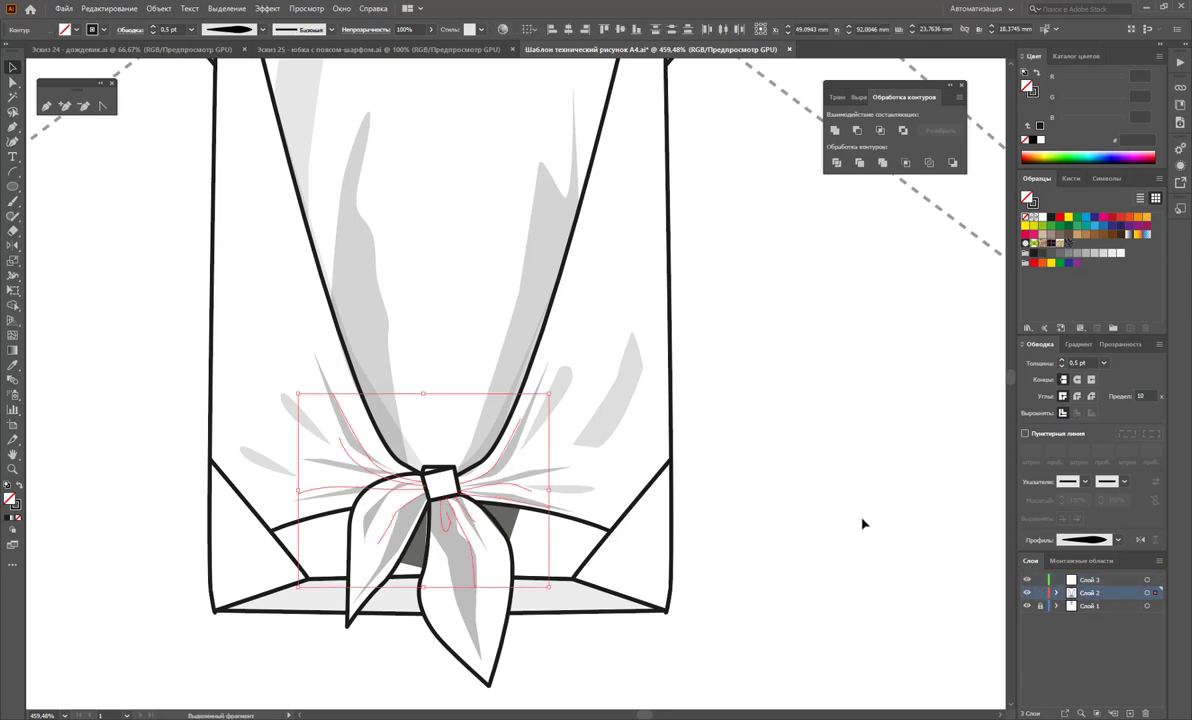
right_click(529, 482)
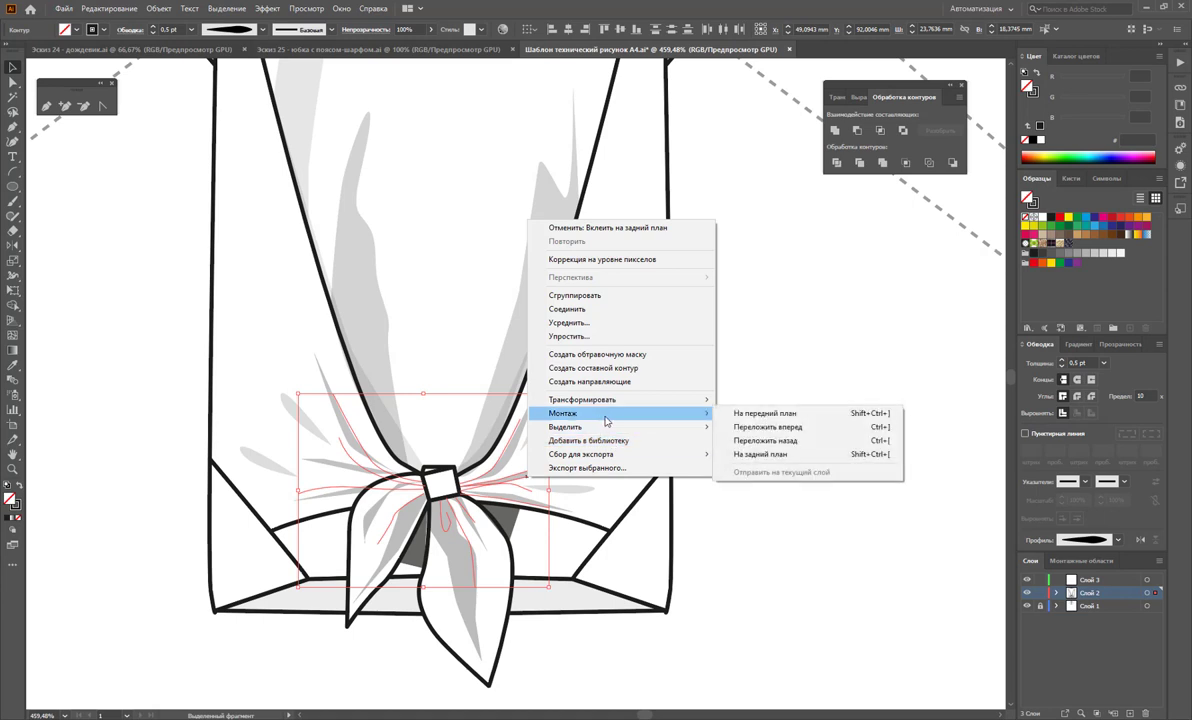
click(806, 418)
click(675, 510)
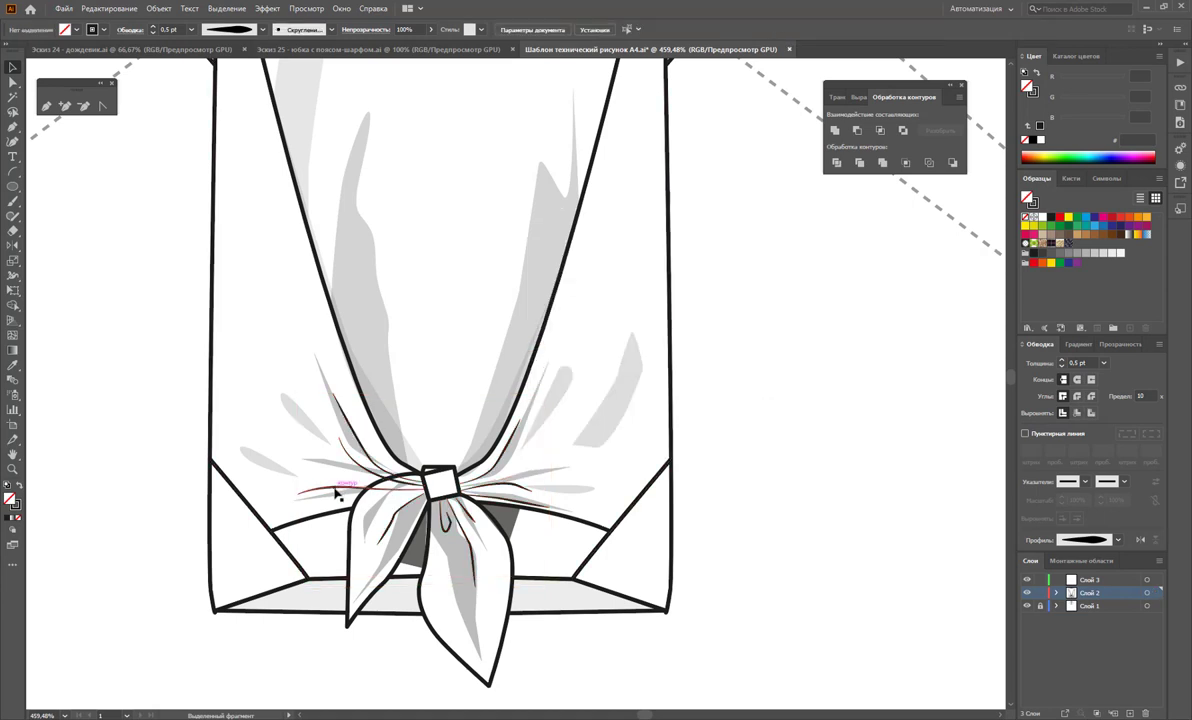
Step: Select several fold strokes by the knot, inspect their anchor points, then deselect
click(355, 463)
shift+click(340, 443)
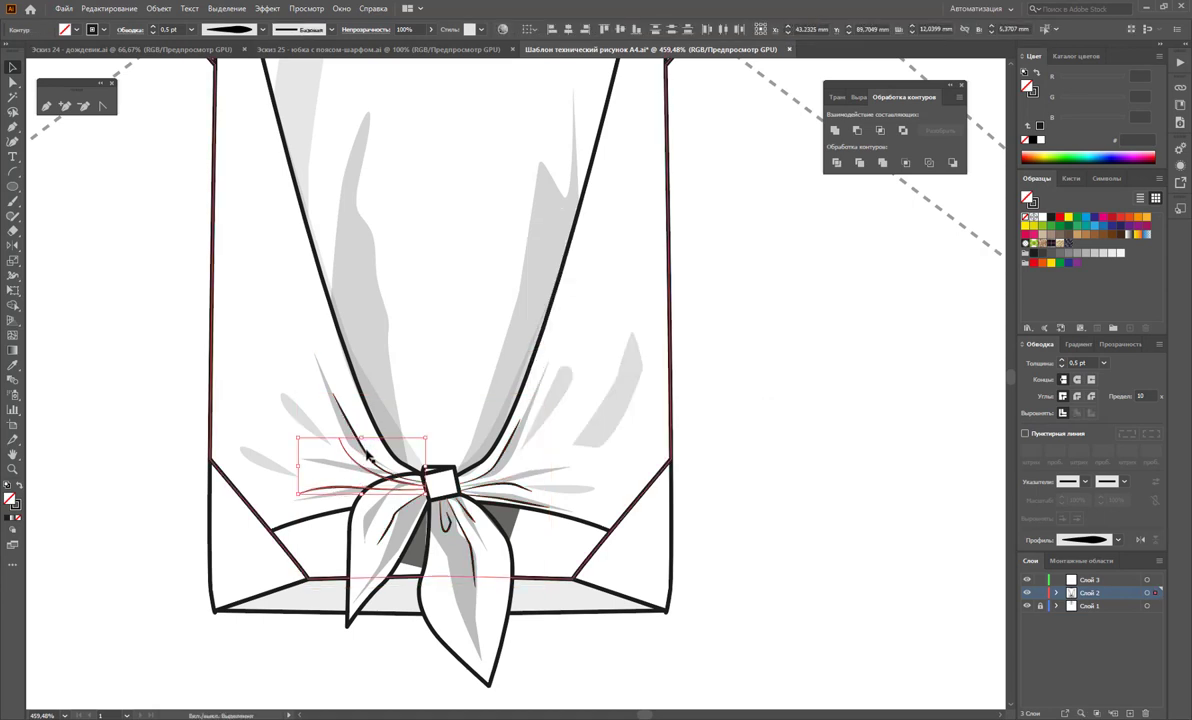
shift+click(343, 420)
key(a)
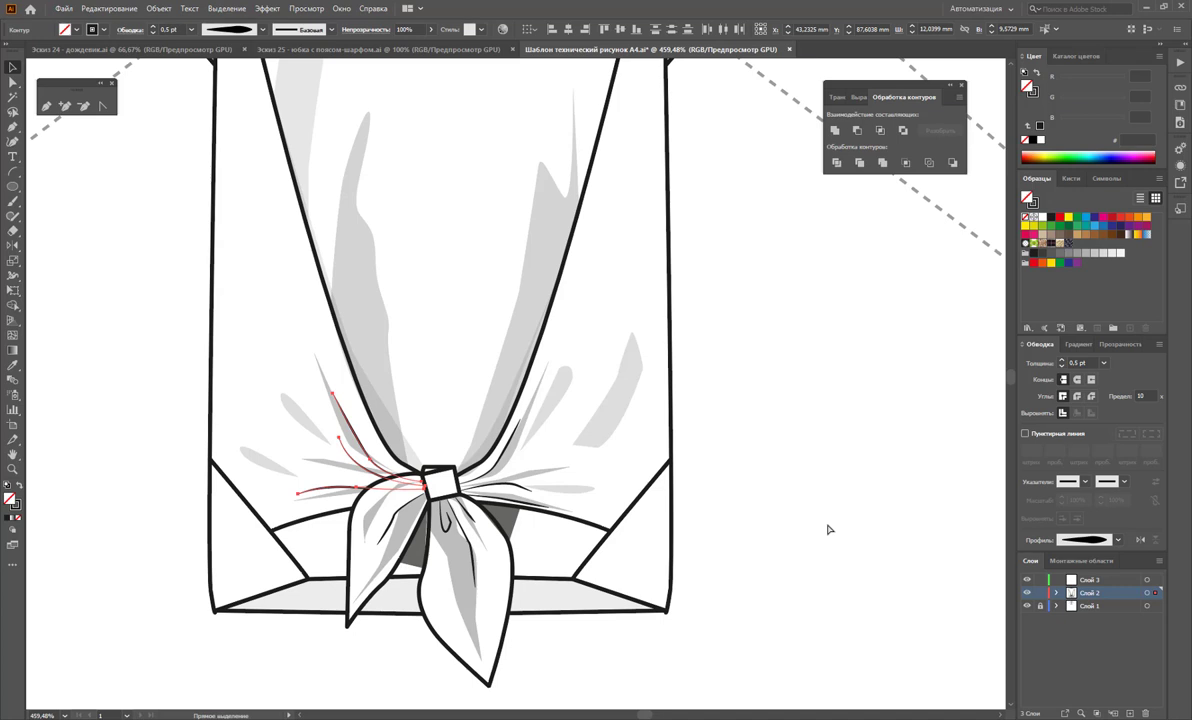
key(v)
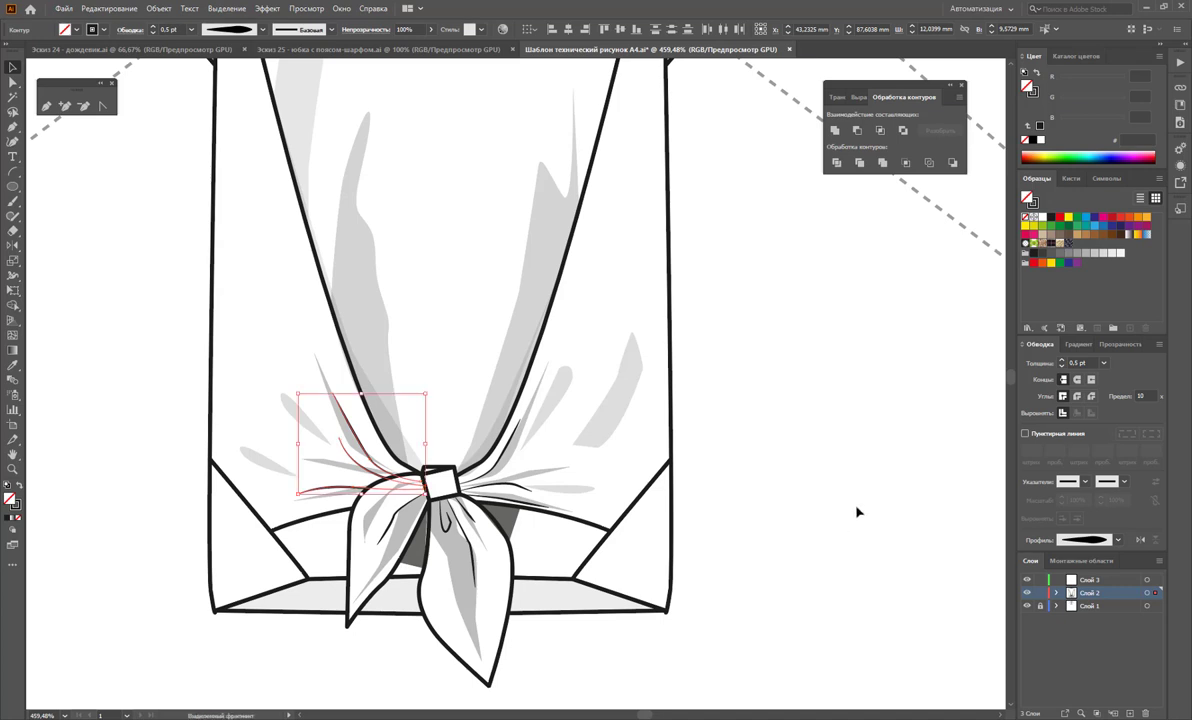
click(854, 512)
Step: Fill the shirt's bottom hem band with D9D9D9 grey, then zoom out to the whole page
key(z)
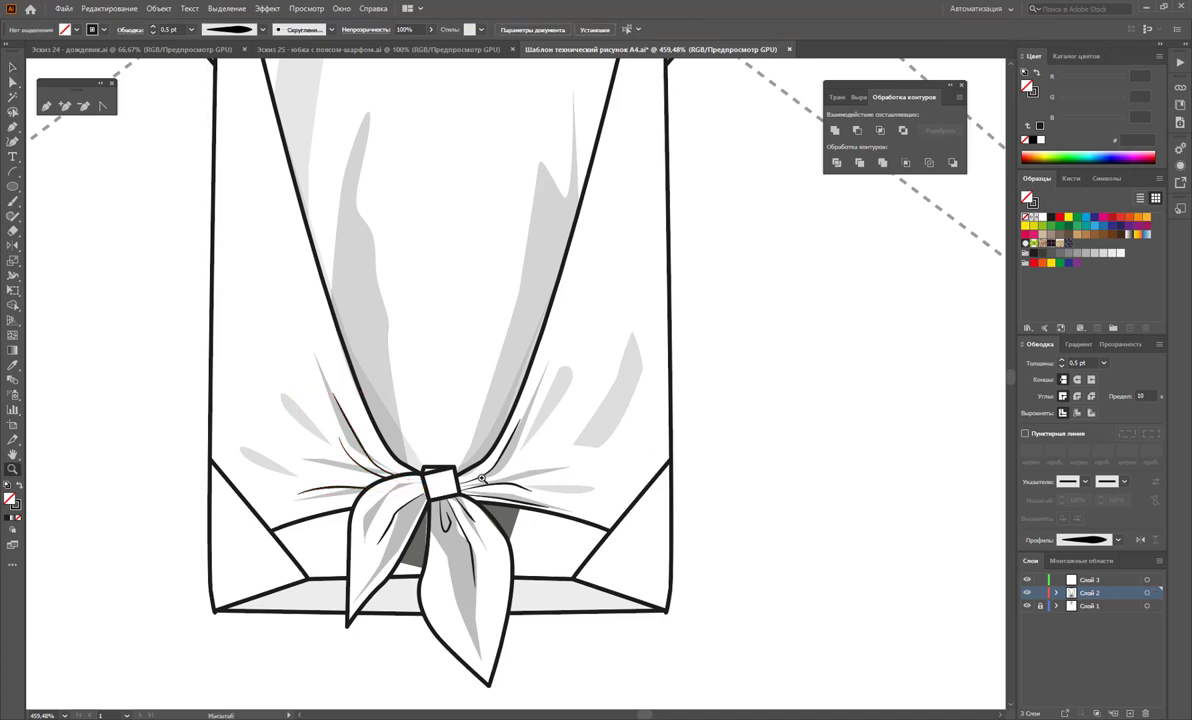
alt+click(474, 425)
alt+click(474, 425)
alt+click(573, 313)
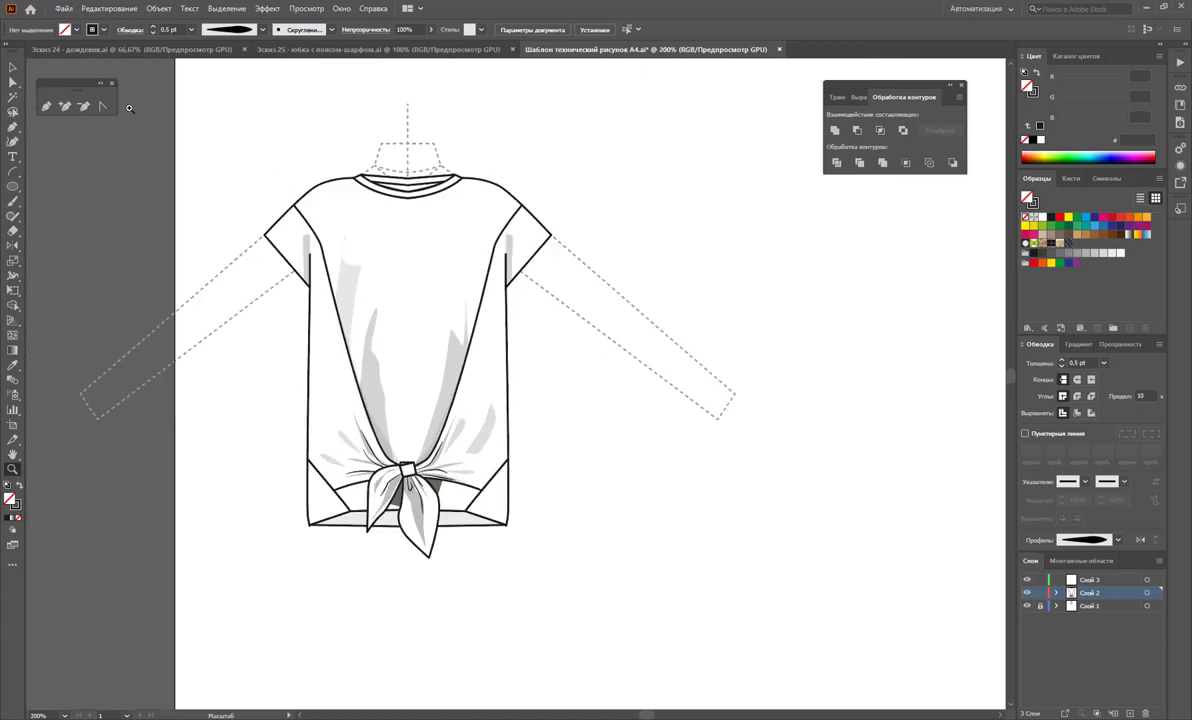
click(13, 67)
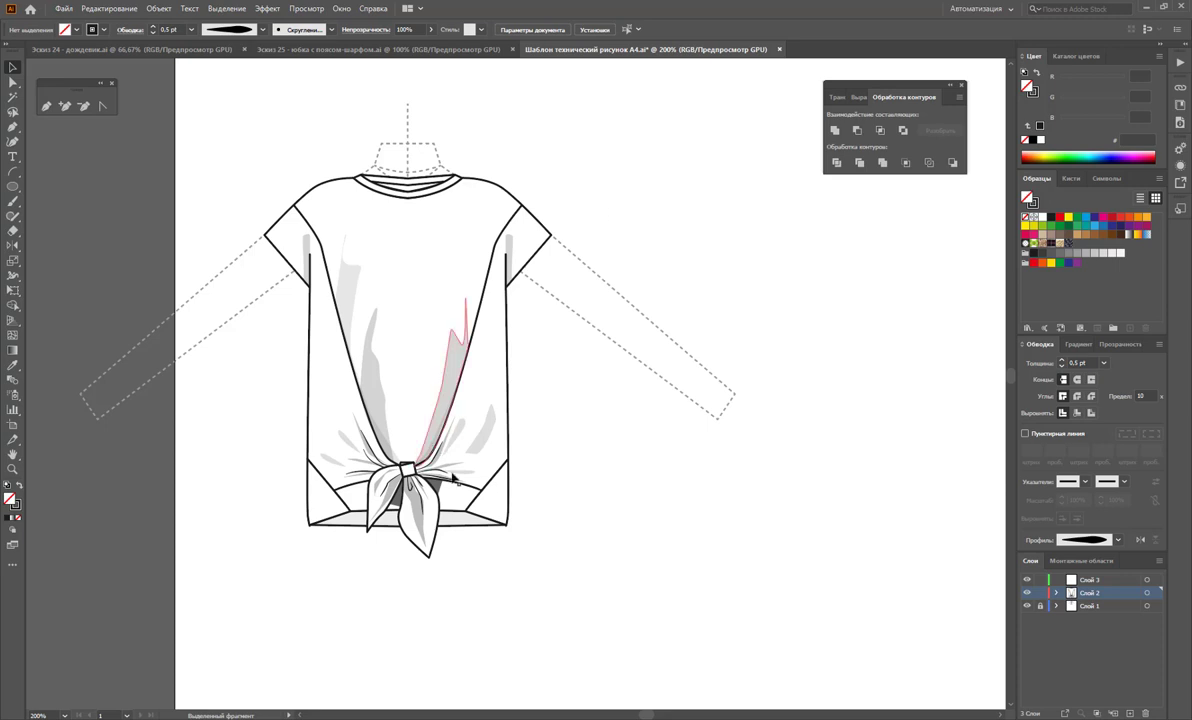
click(473, 520)
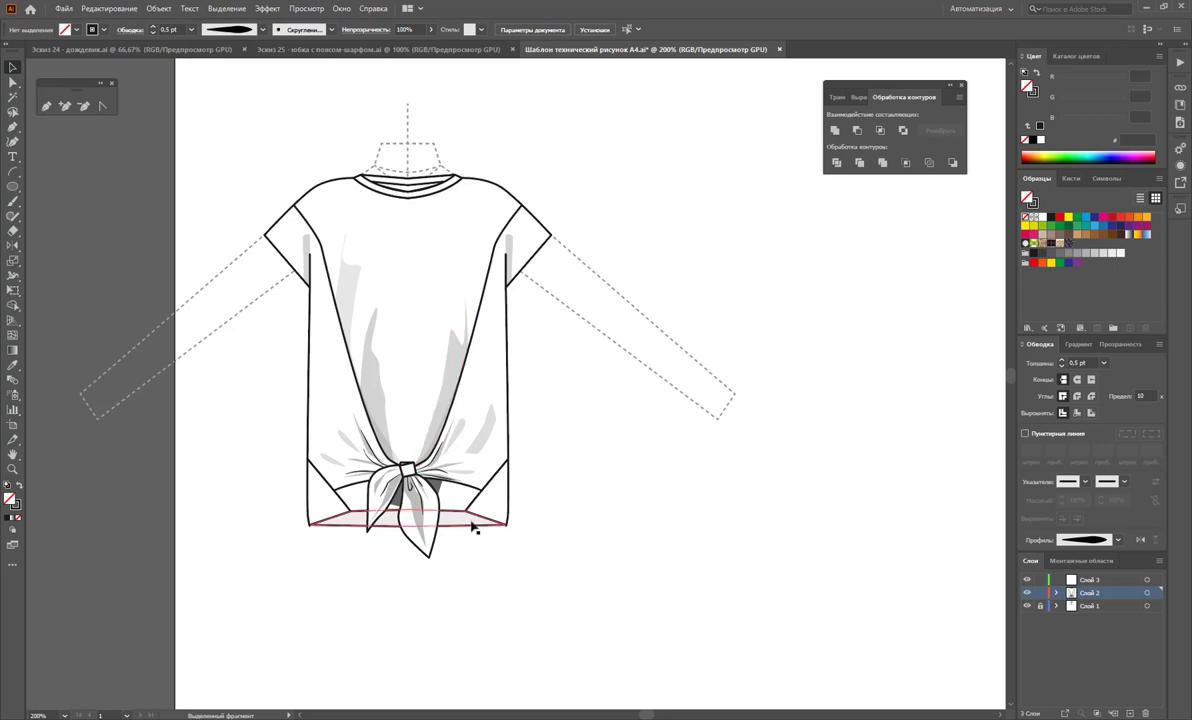
click(1101, 253)
click(862, 452)
key(z)
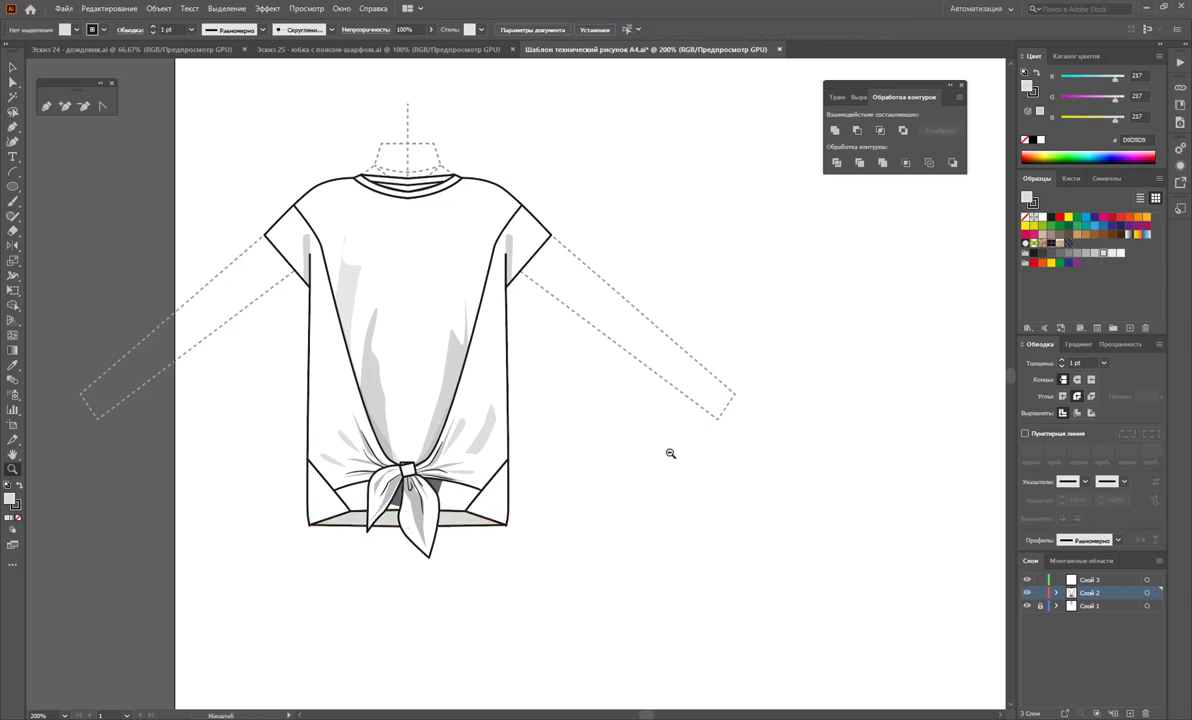
alt+click(660, 445)
alt+click(543, 342)
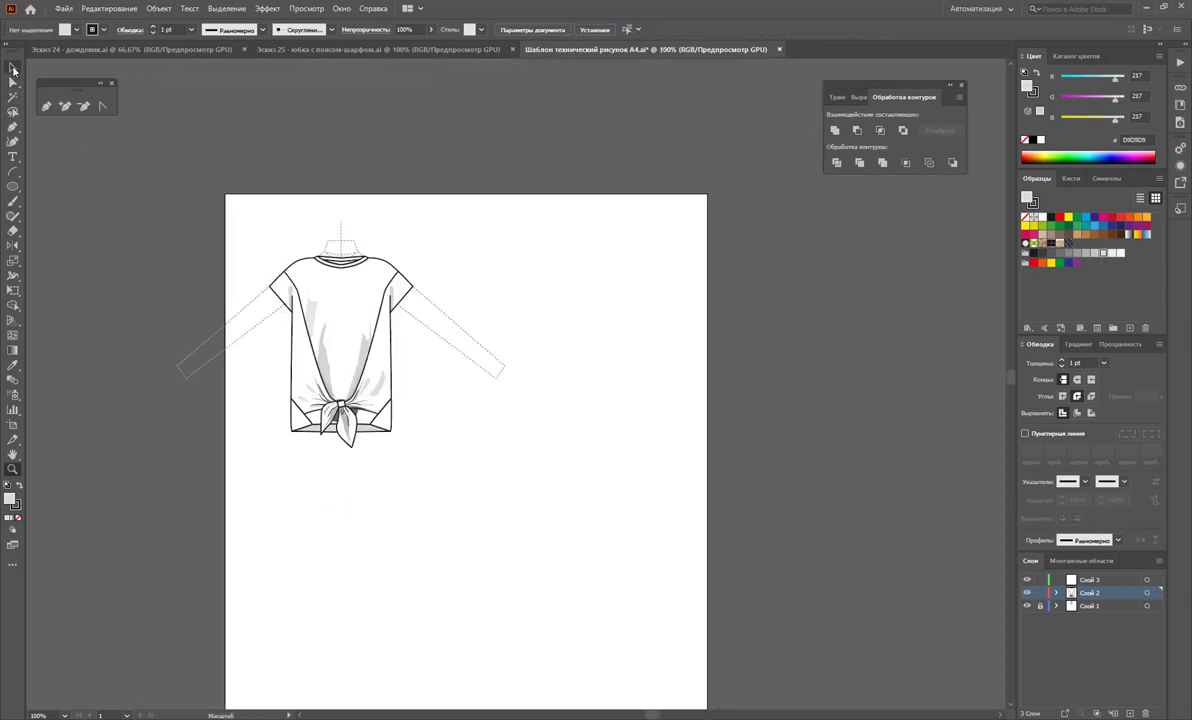
Step: Select all parts of the shirt drawing and group them
click(13, 69)
scroll(439, 200, down, 1)
drag(428, 194, 277, 479)
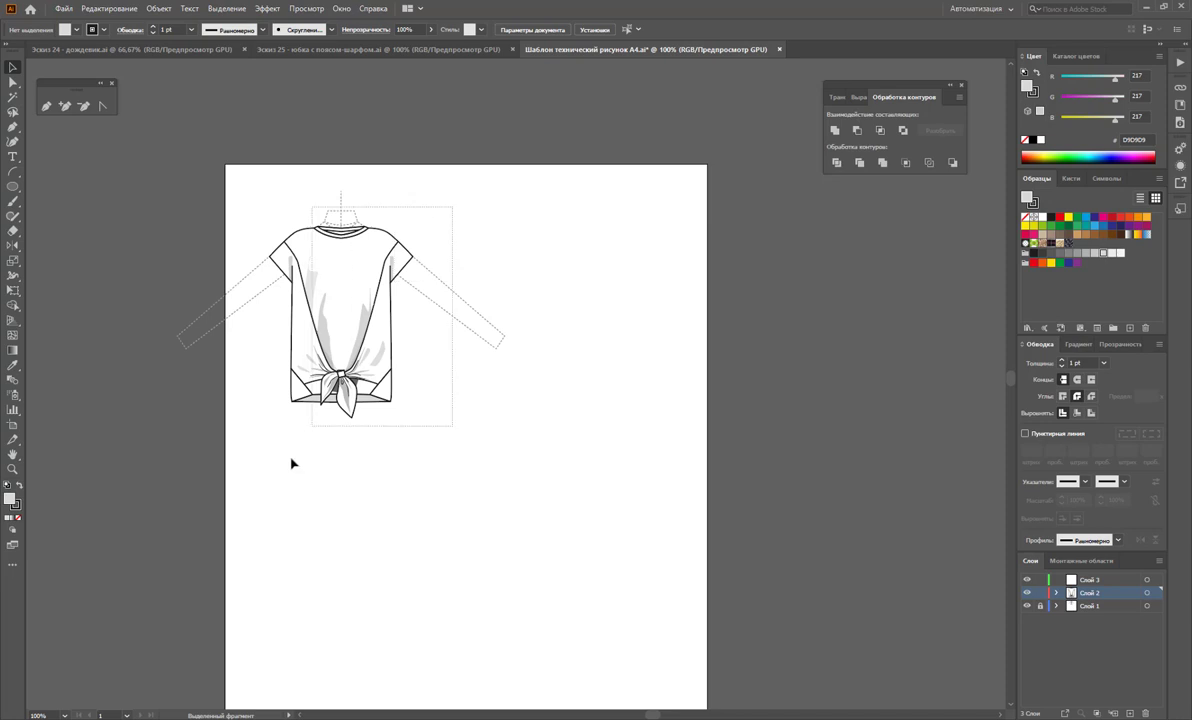
right_click(362, 376)
click(380, 446)
Step: Place a duplicate of the shirt group to its right and zoom in on the copy
drag(345, 388, 596, 374)
click(568, 485)
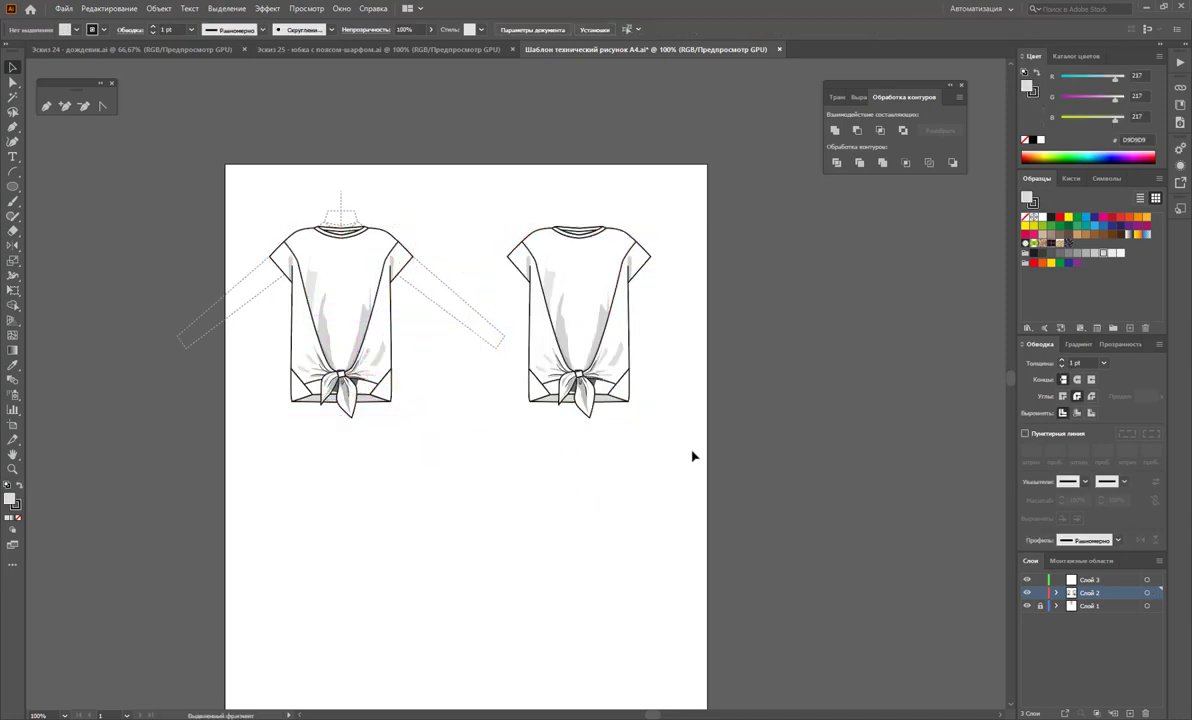
click(13, 469)
click(599, 327)
scroll(686, 362, up, 2)
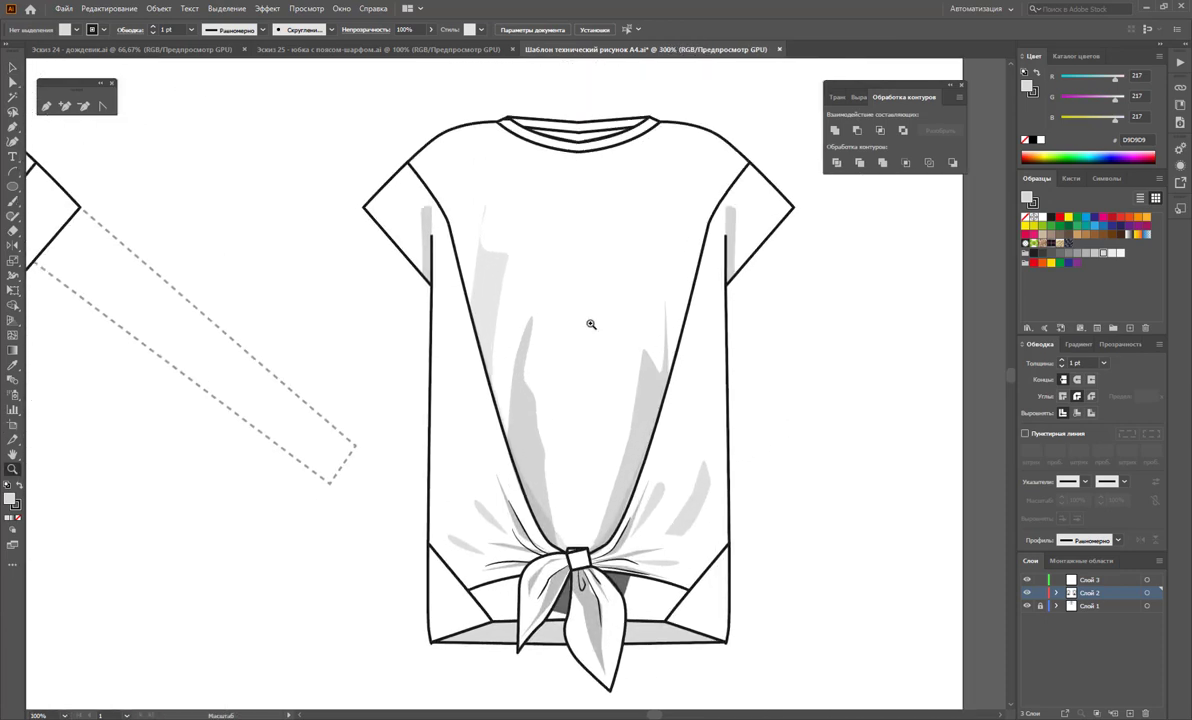
Step: Inside the copy's group, fill the shirt body with pale pink EDD5CC and save it as a swatch
key(v)
double_click(551, 214)
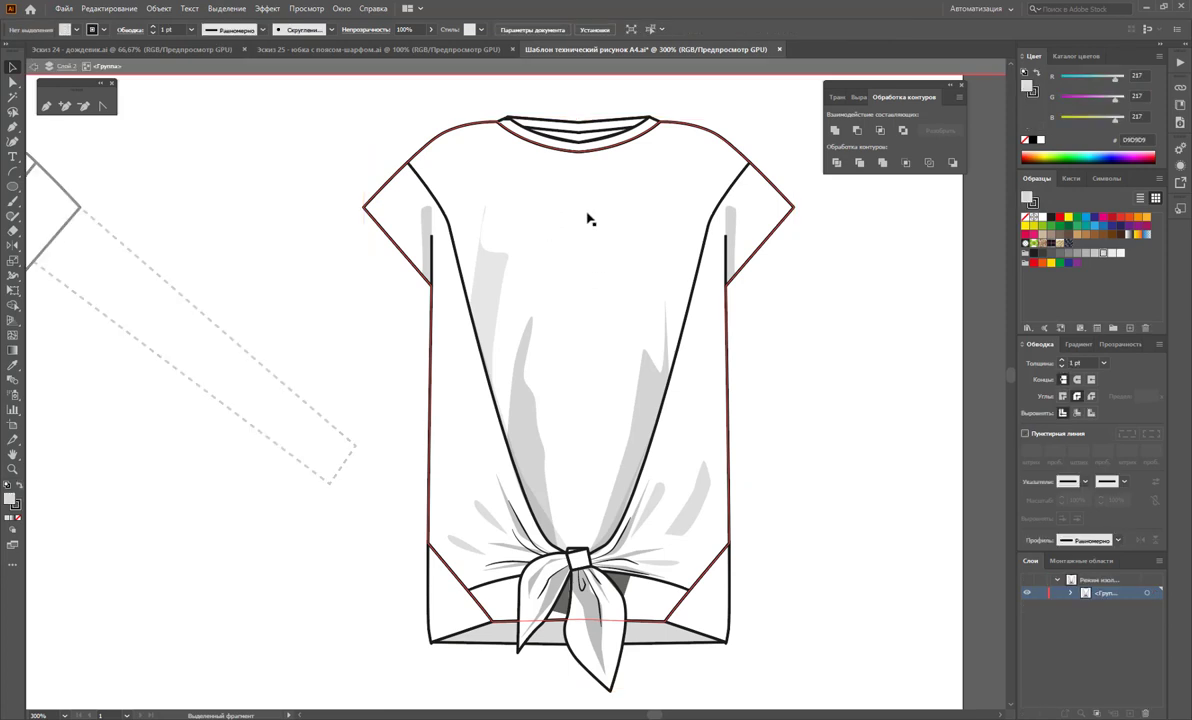
click(590, 219)
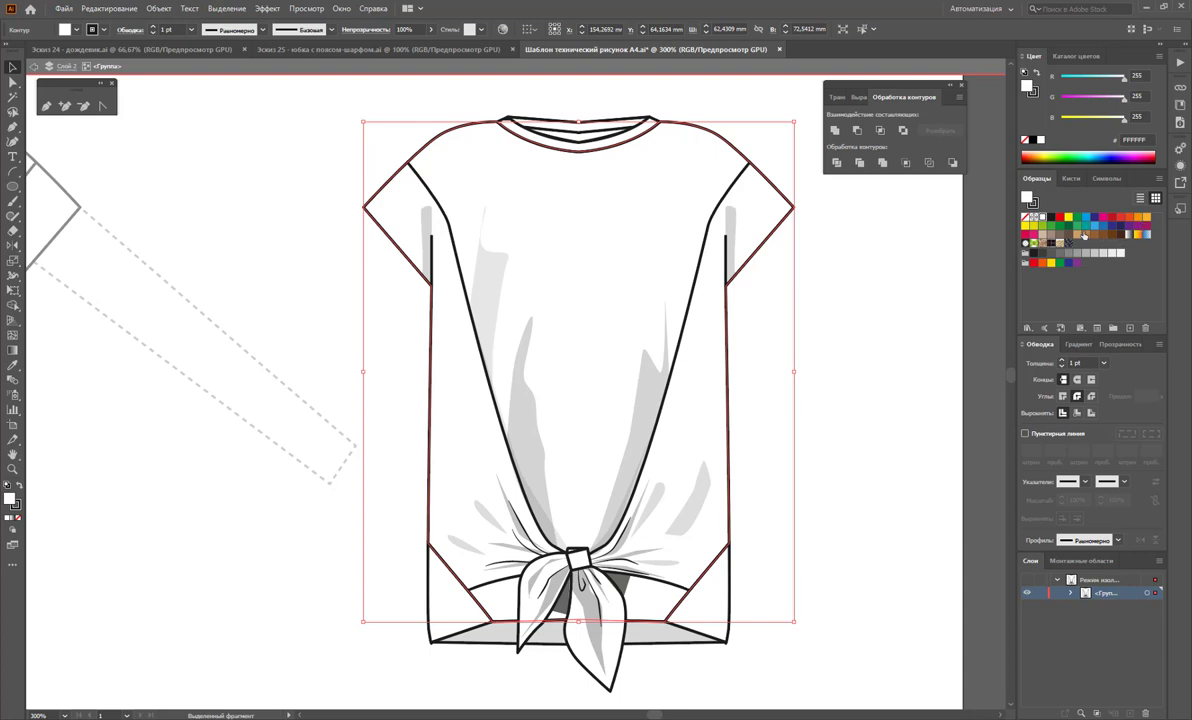
click(1044, 237)
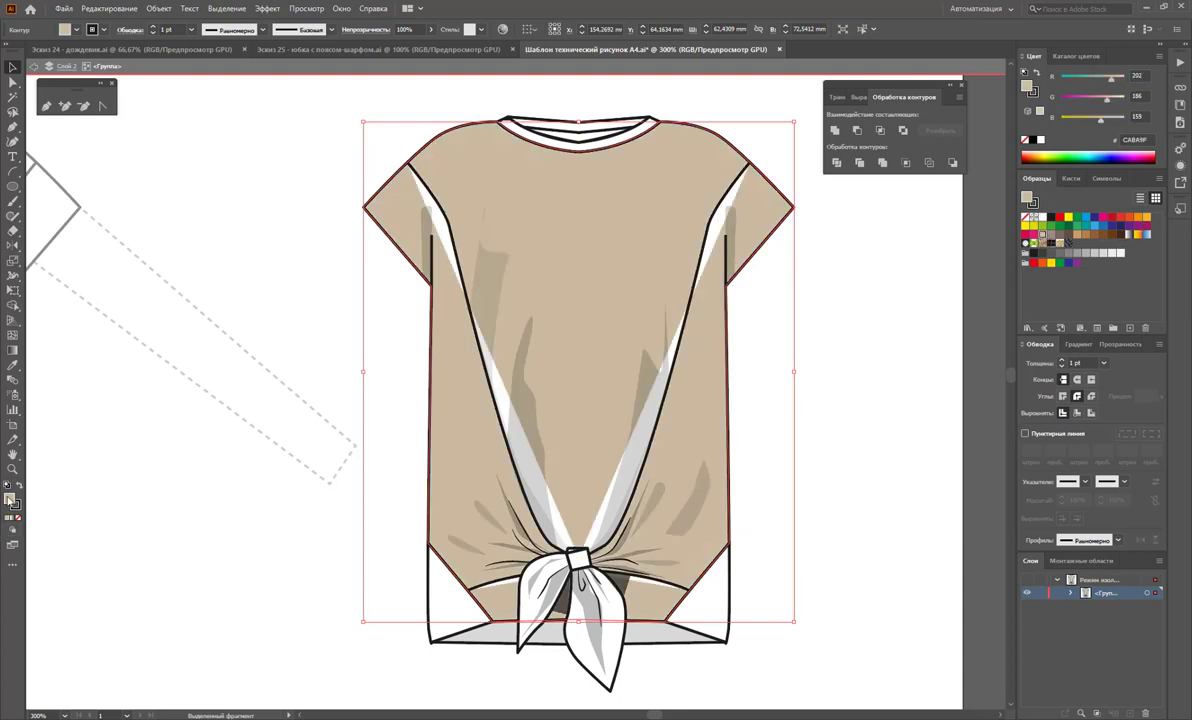
double_click(12, 499)
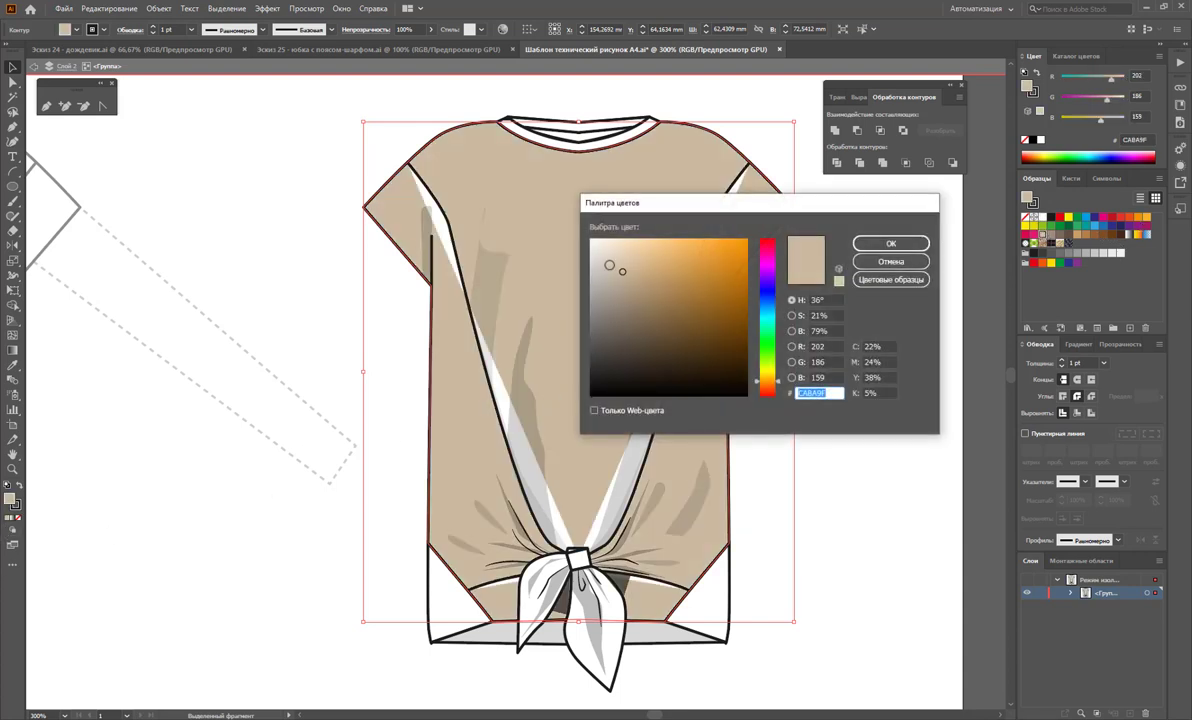
click(613, 262)
drag(775, 381, 775, 390)
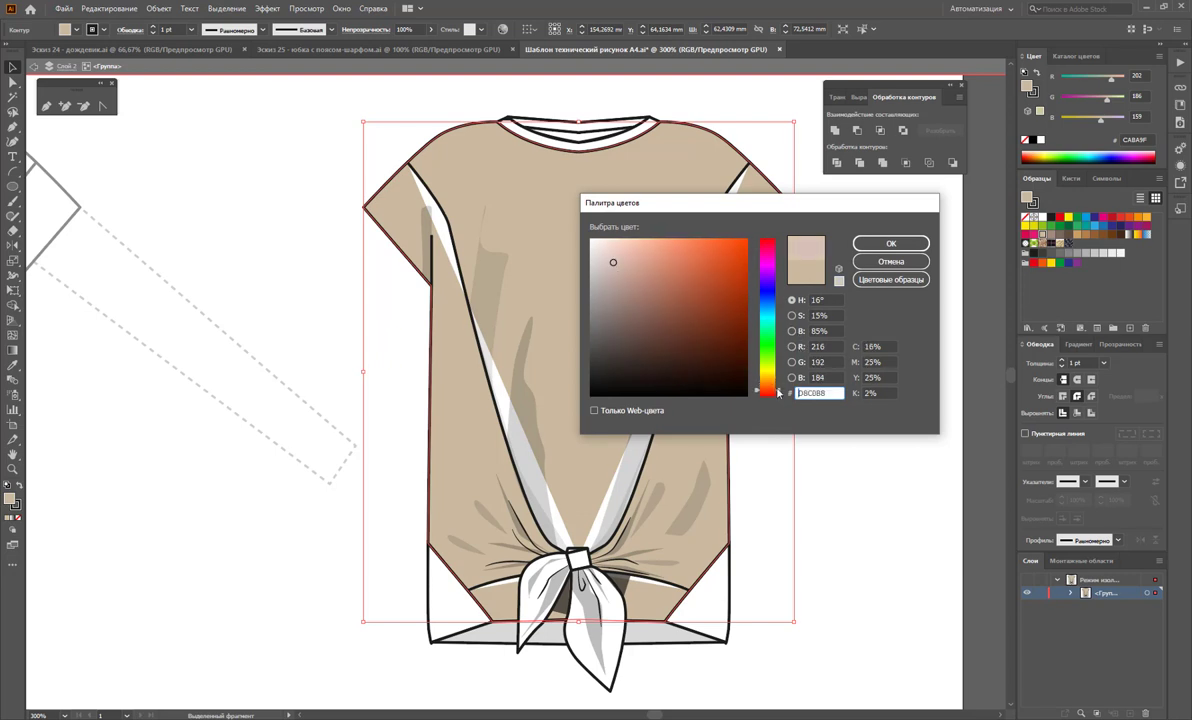
click(610, 254)
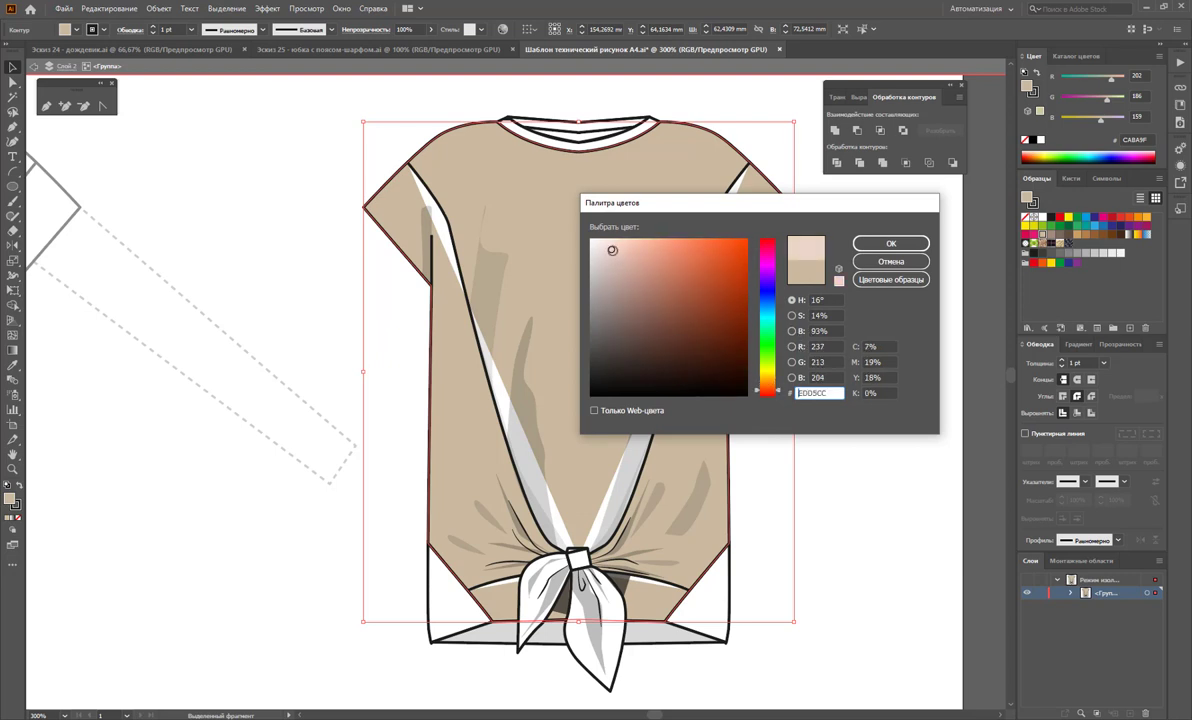
click(880, 244)
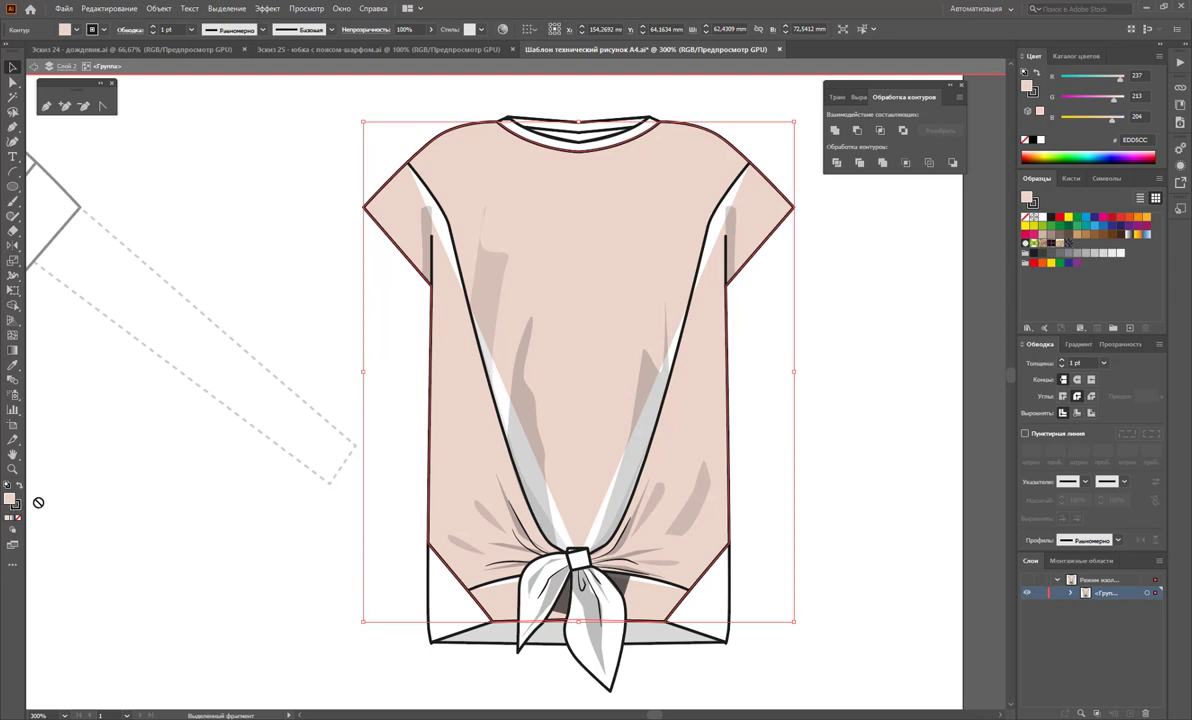
drag(20, 495, 1040, 258)
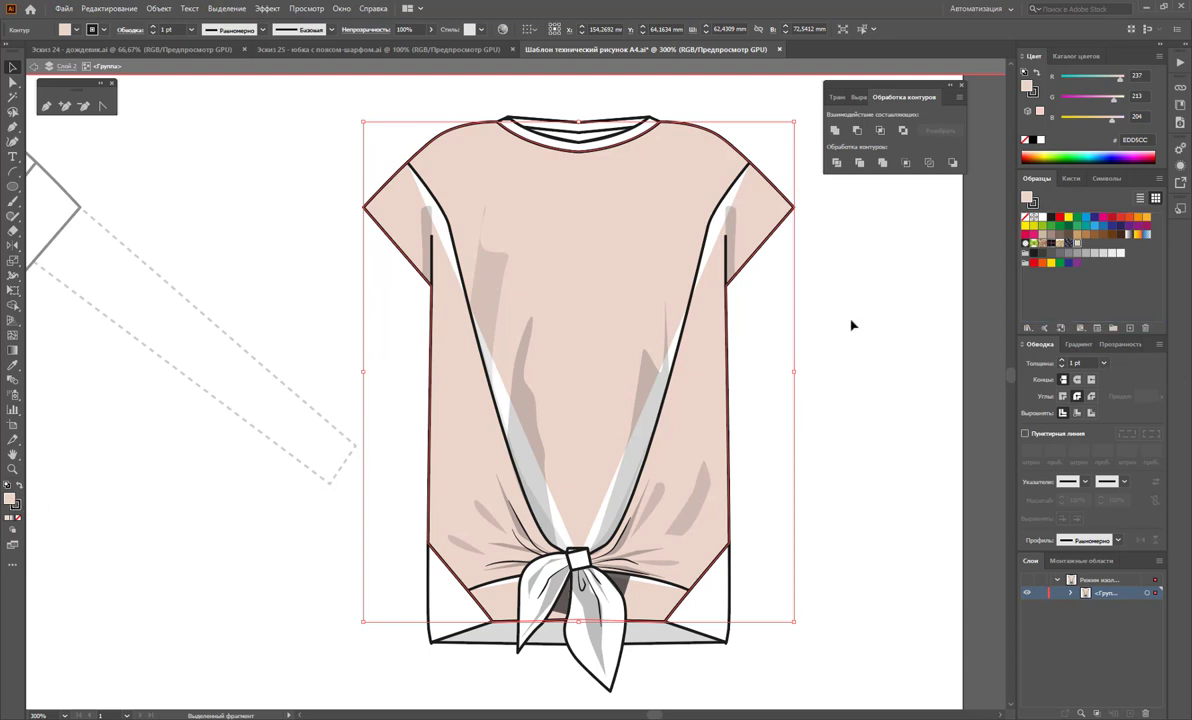
Step: Remove the fill from the left and right V-strips
click(442, 230)
shift+click(712, 229)
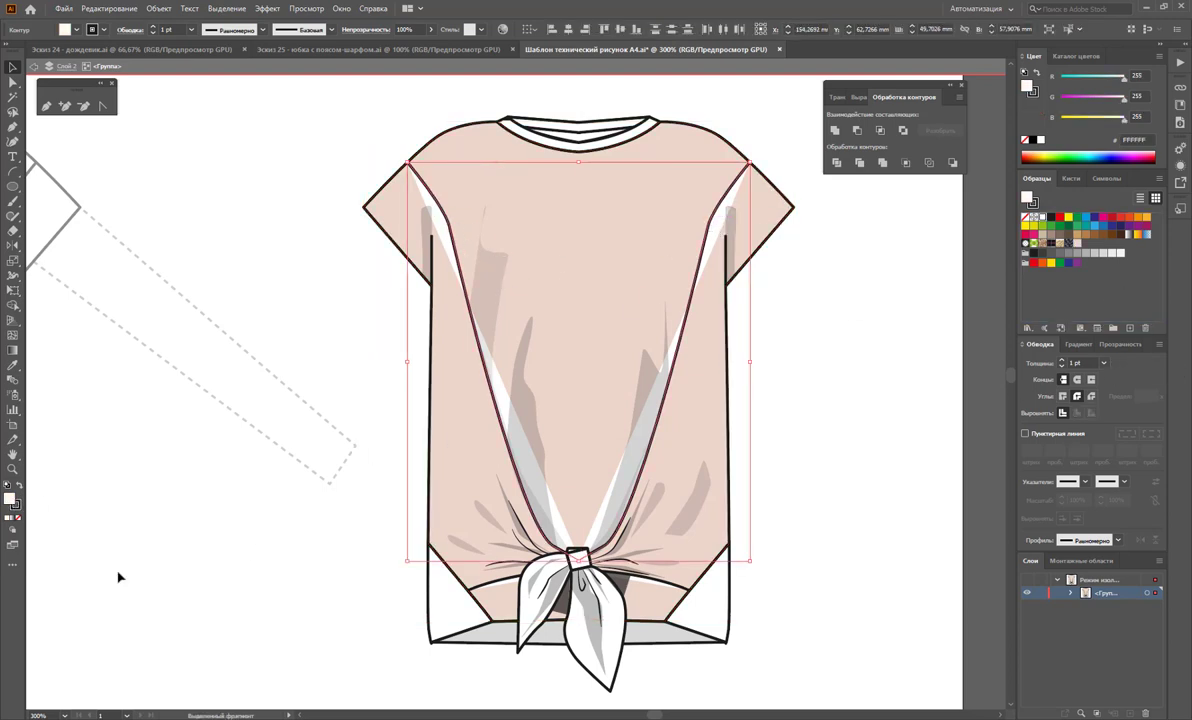
click(18, 520)
key(ctrl+shift+a)
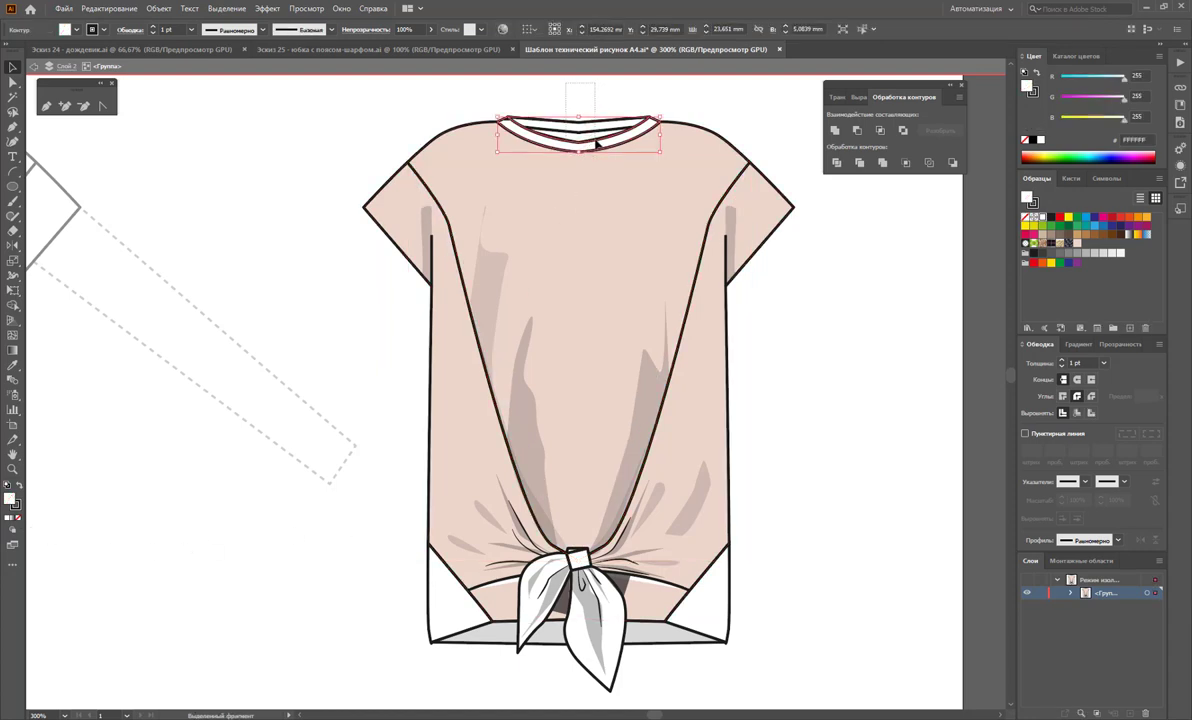
Step: Inspect the collar stripe paths and their fills, then deselect
click(596, 145)
click(604, 148)
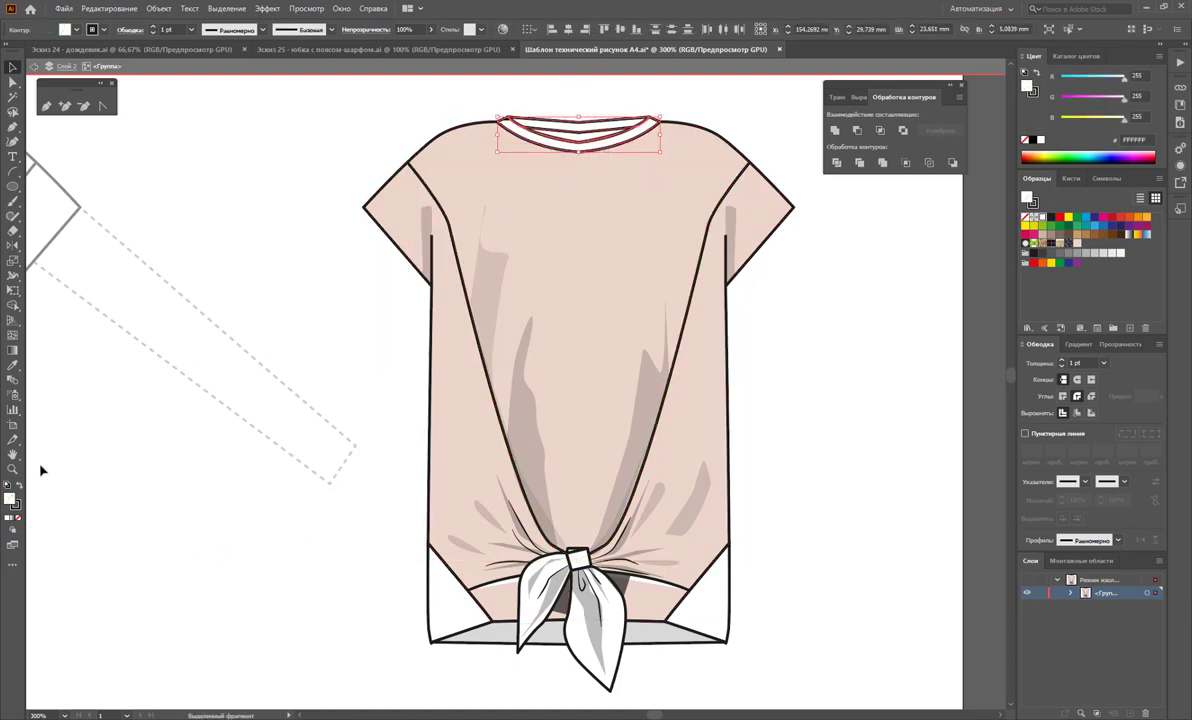
click(534, 104)
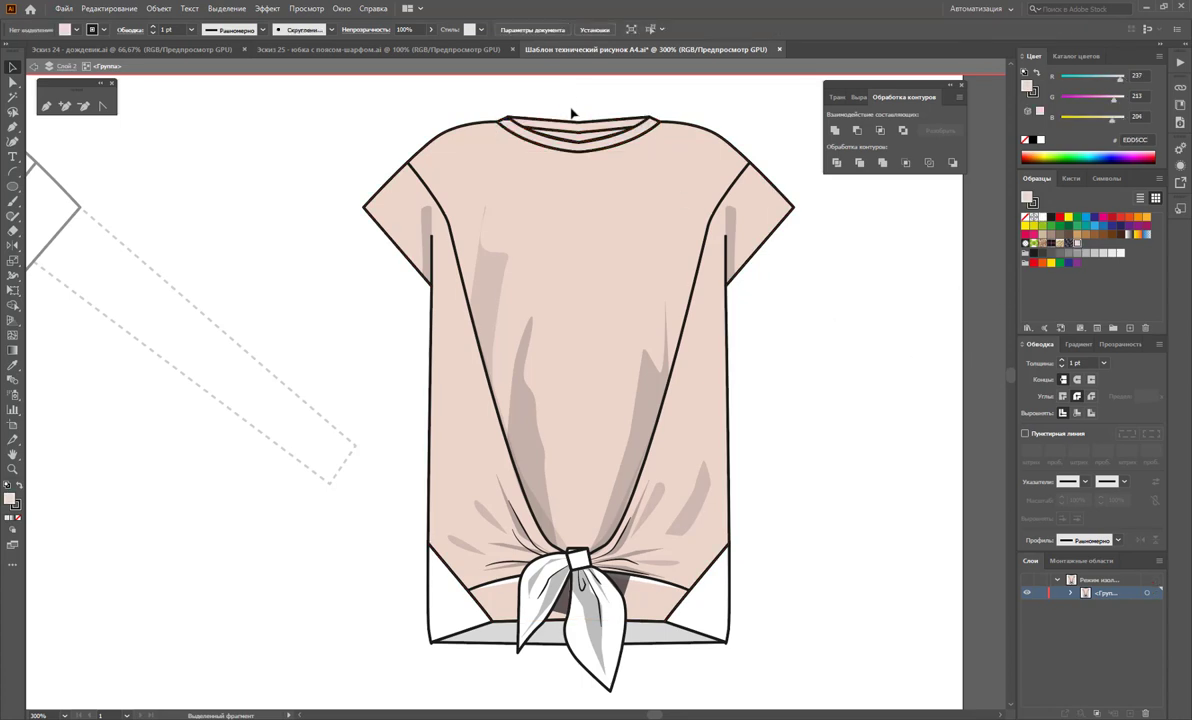
click(590, 140)
click(850, 450)
Step: Fill both white hem triangles with the pale pink swatch
click(718, 622)
shift+click(435, 625)
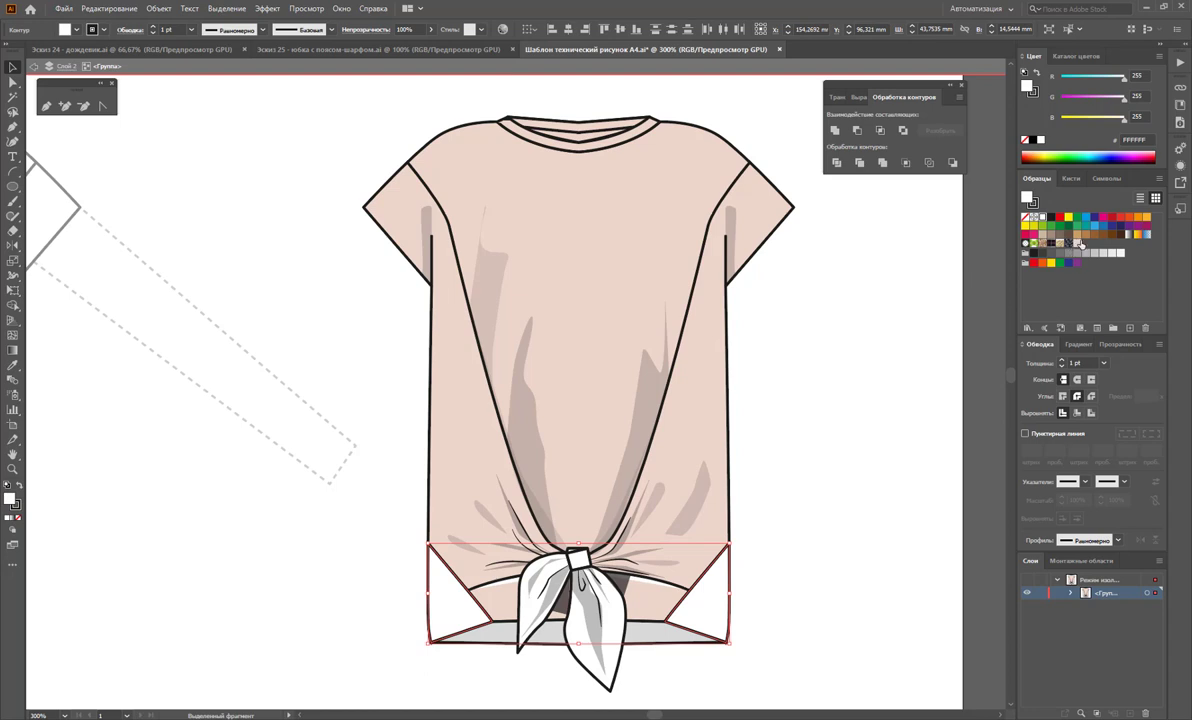
click(1079, 243)
click(857, 592)
Step: Fill the scarf tie and its small centre knot with the pale pink swatch
click(655, 585)
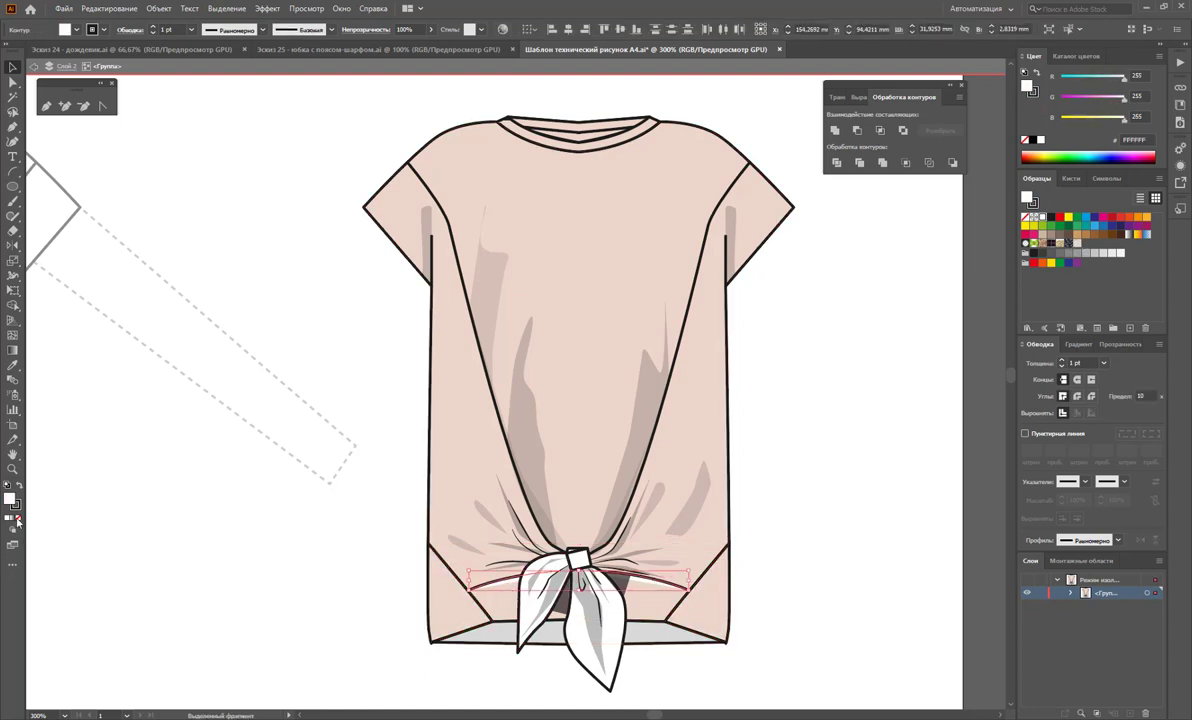
click(530, 620)
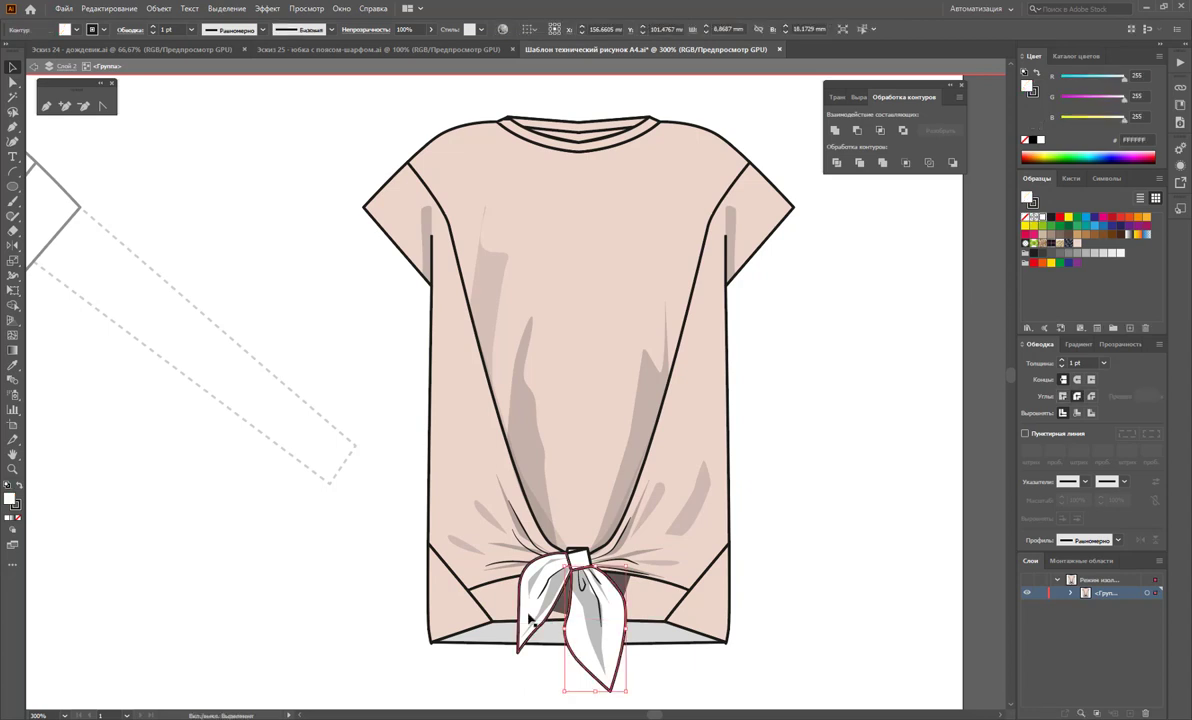
shift+click(575, 558)
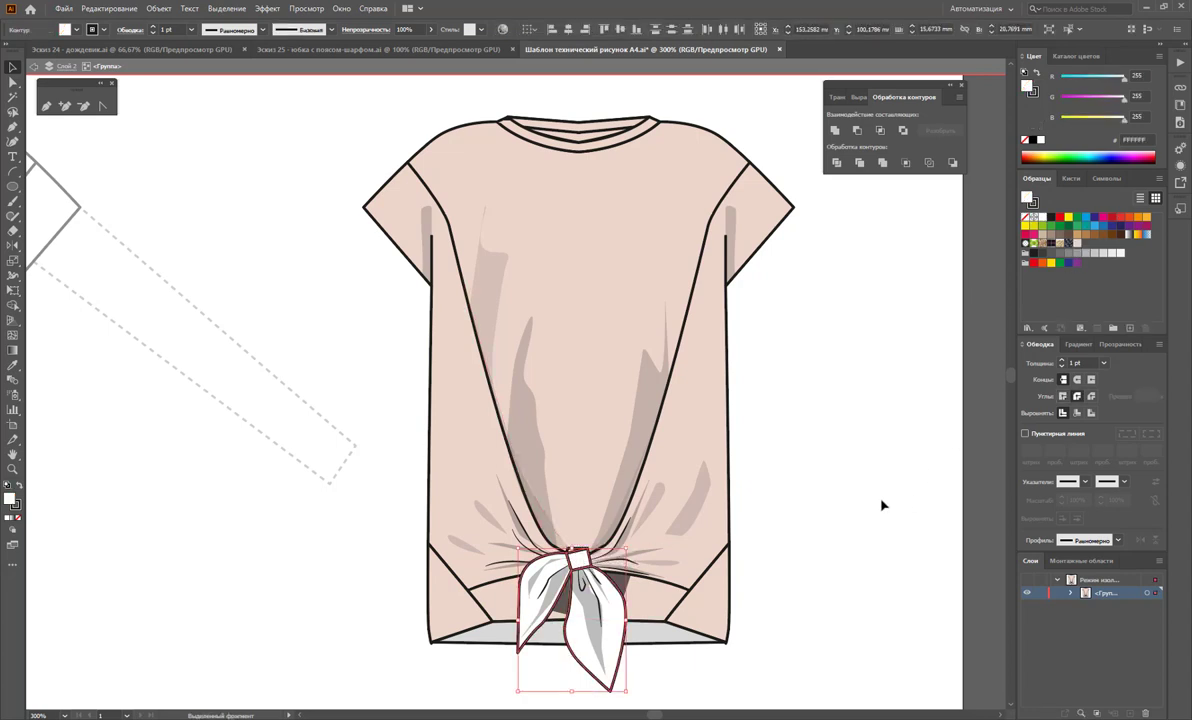
click(1077, 243)
click(829, 443)
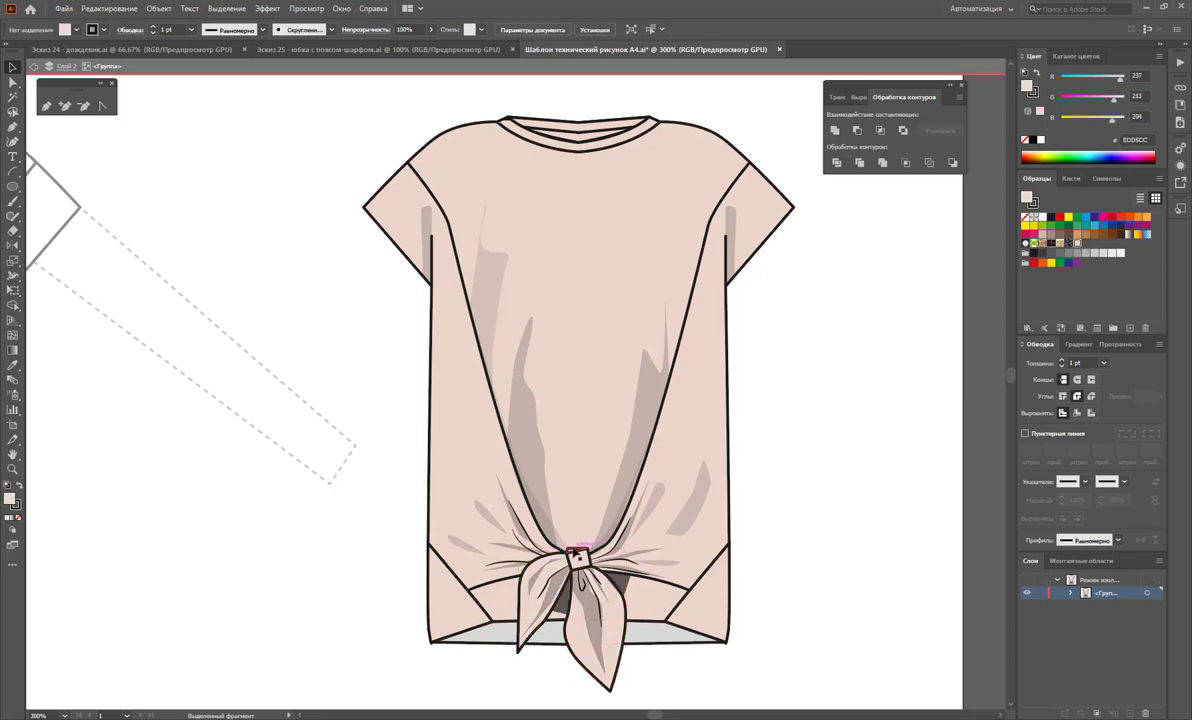
click(577, 553)
click(1077, 245)
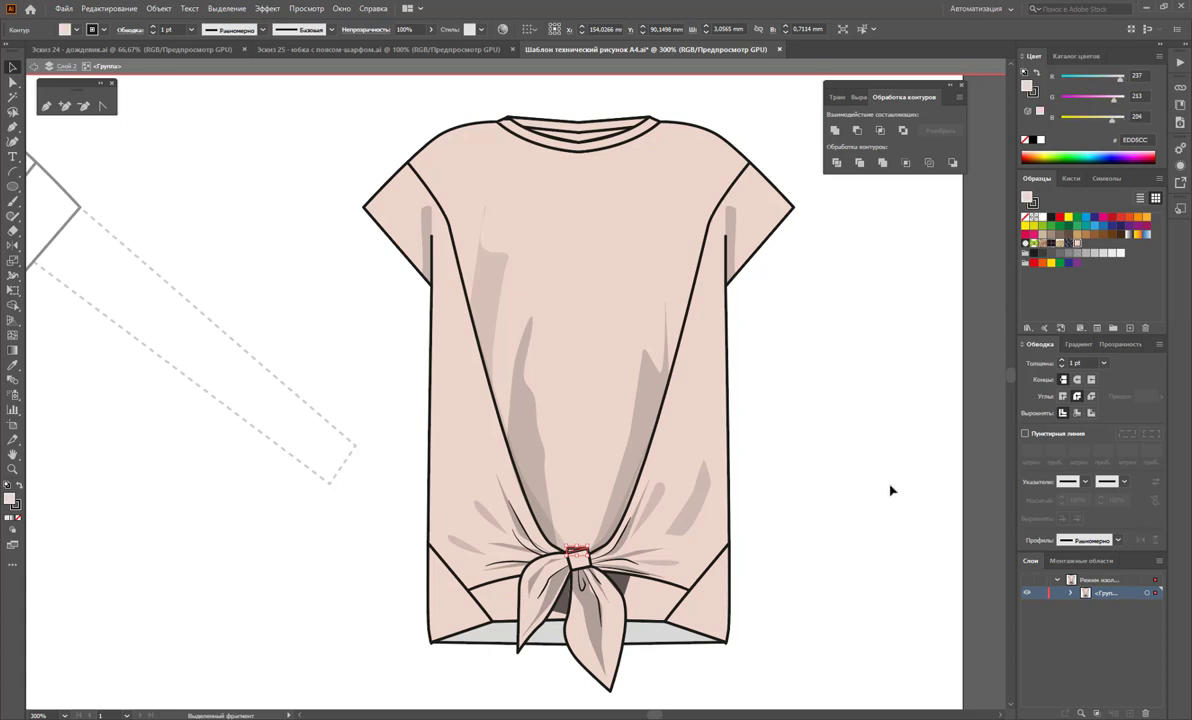
click(645, 632)
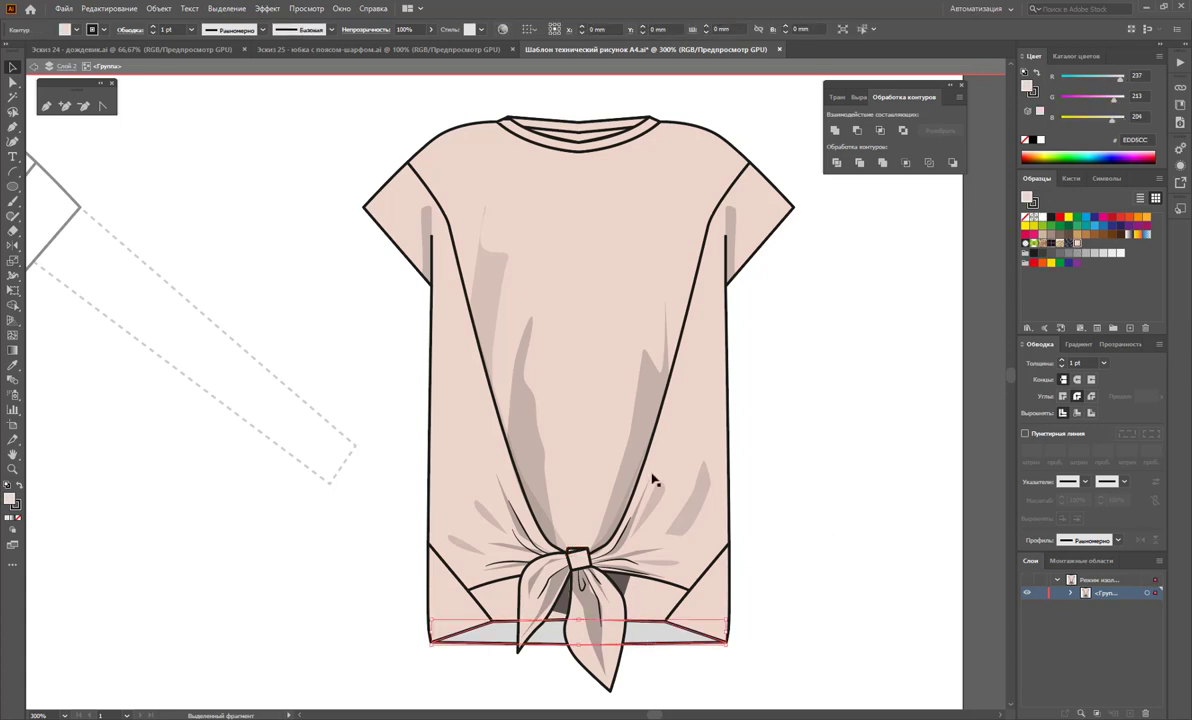
click(589, 138)
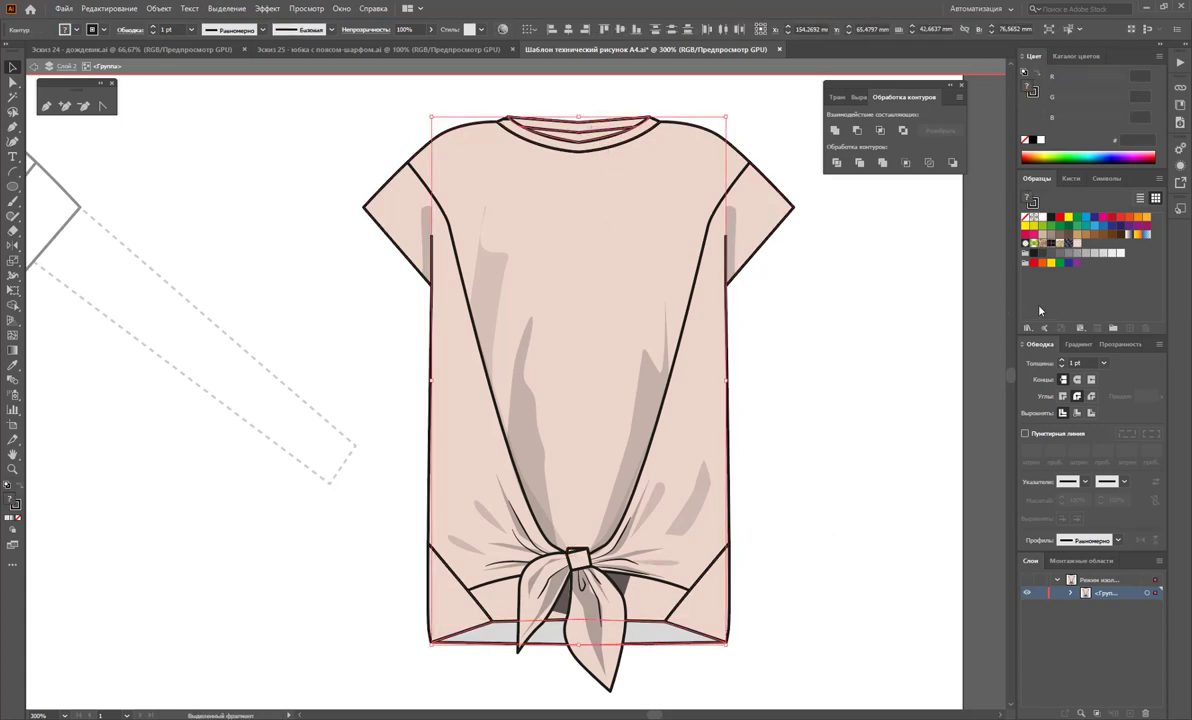
Step: Fill the hem strip pink, deepen it to dusty pink C9B5AF, and zoom out
click(1077, 245)
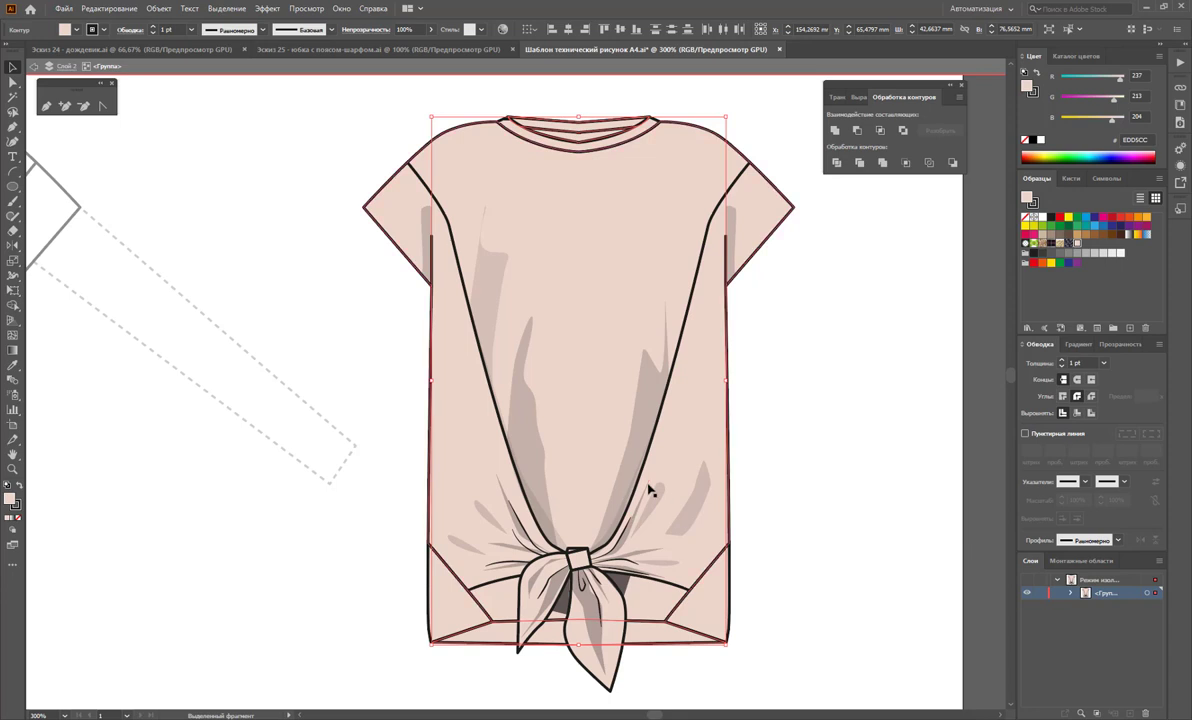
double_click(10, 498)
click(610, 271)
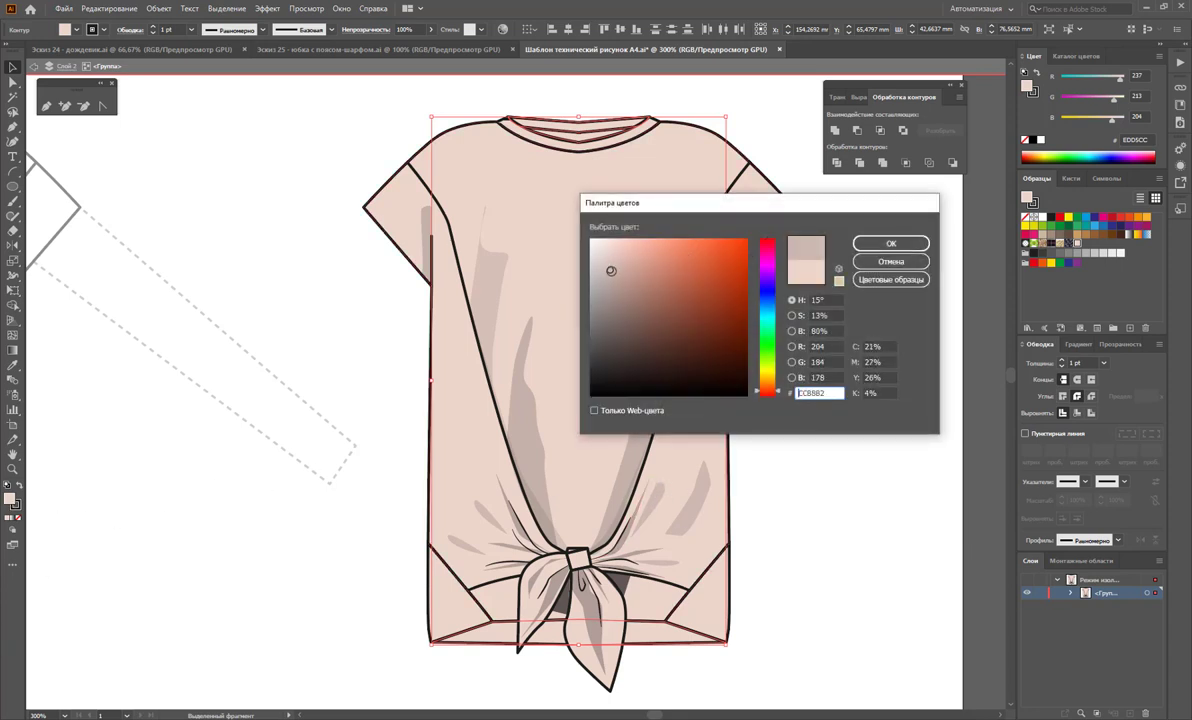
click(891, 243)
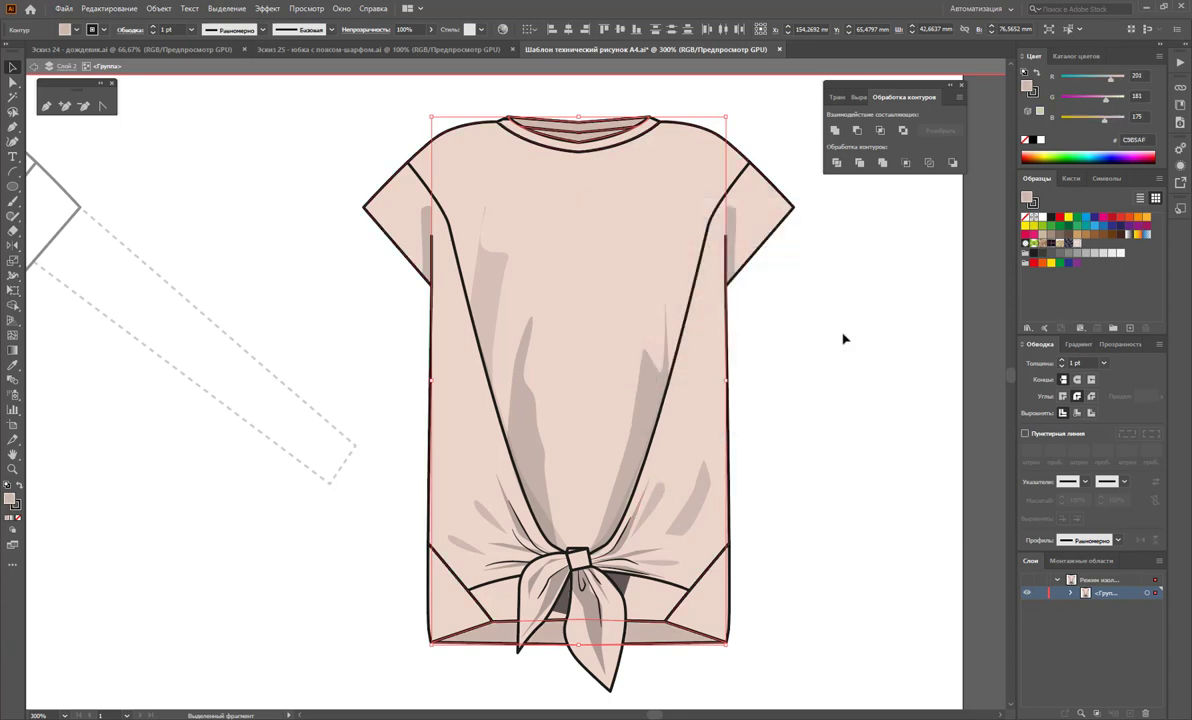
click(815, 441)
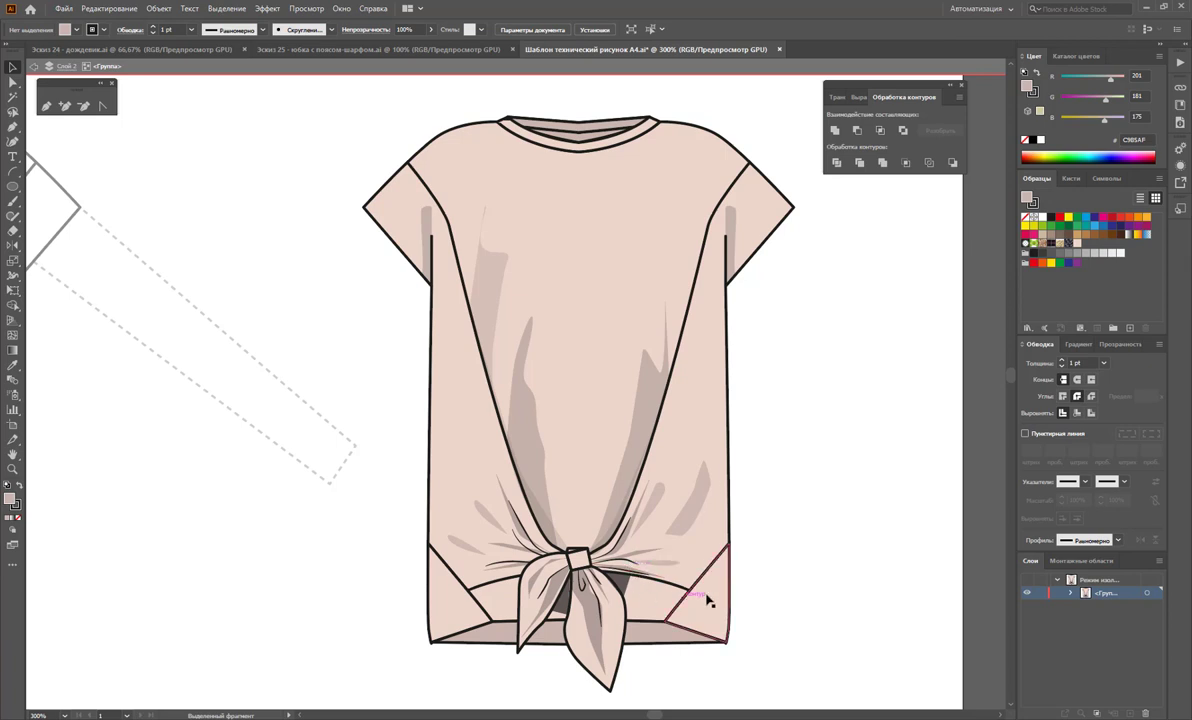
key(ctrl+1)
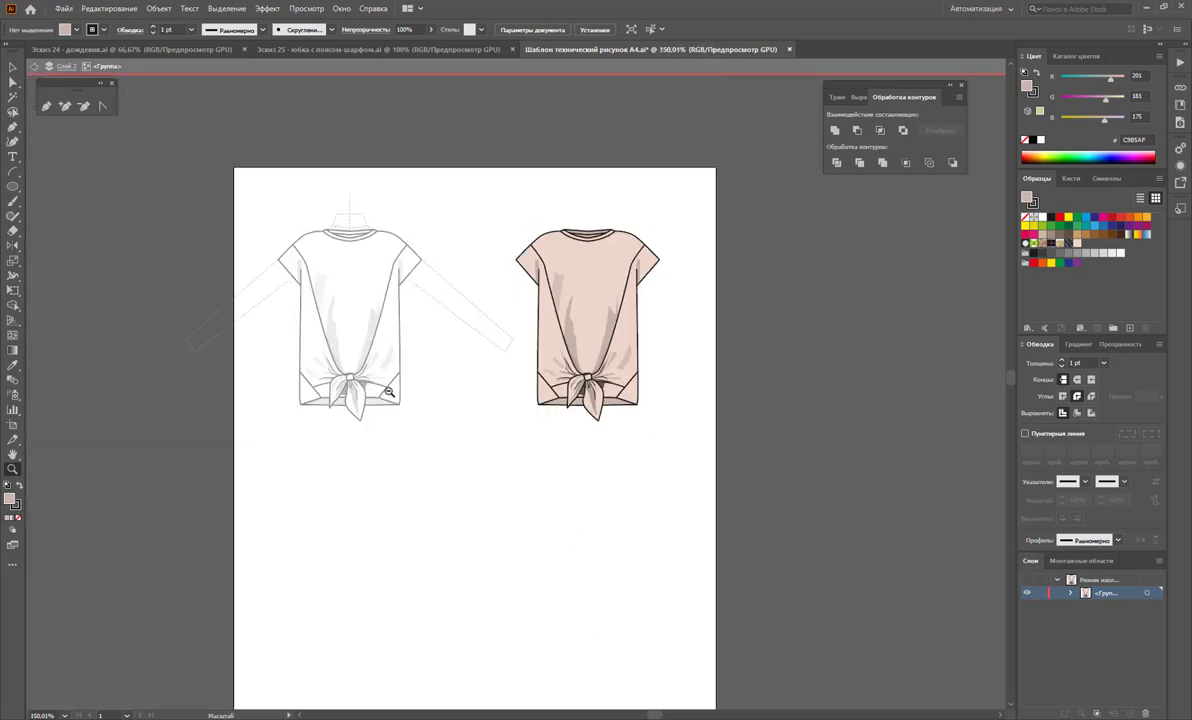
Step: Exit isolation mode, zoom to the A4 page, and duplicate the pink shirt to the lower left
click(12, 67)
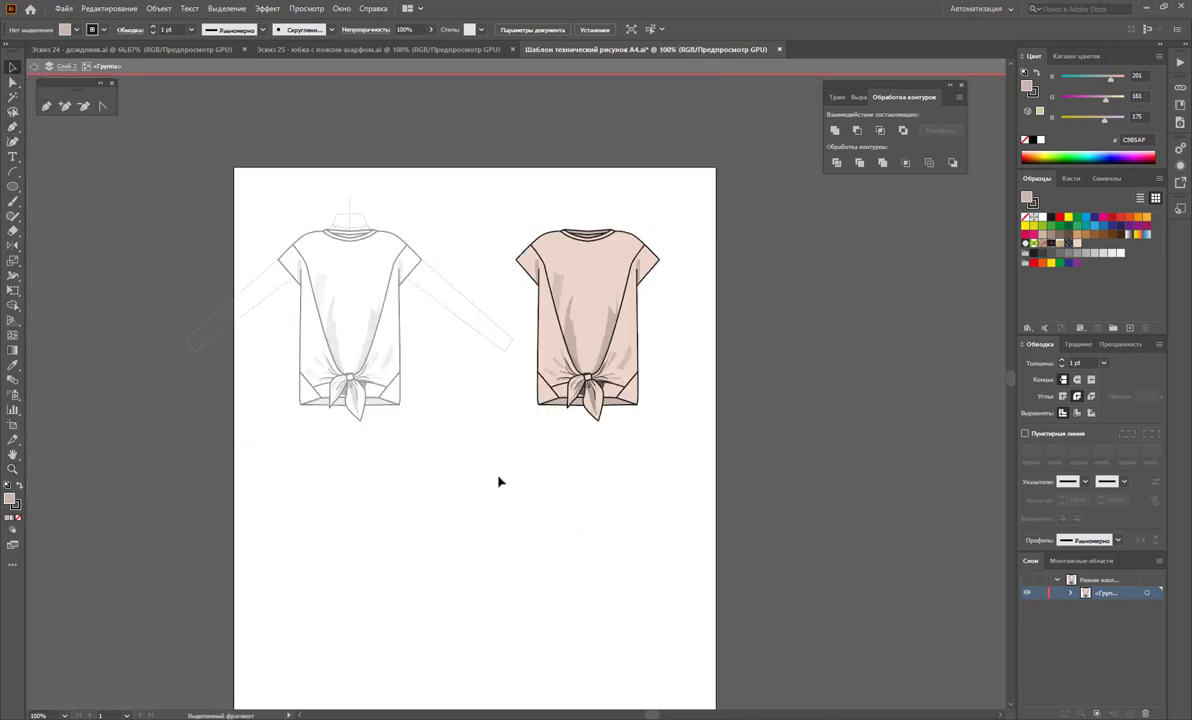
double_click(495, 485)
key(z)
alt+click(490, 480)
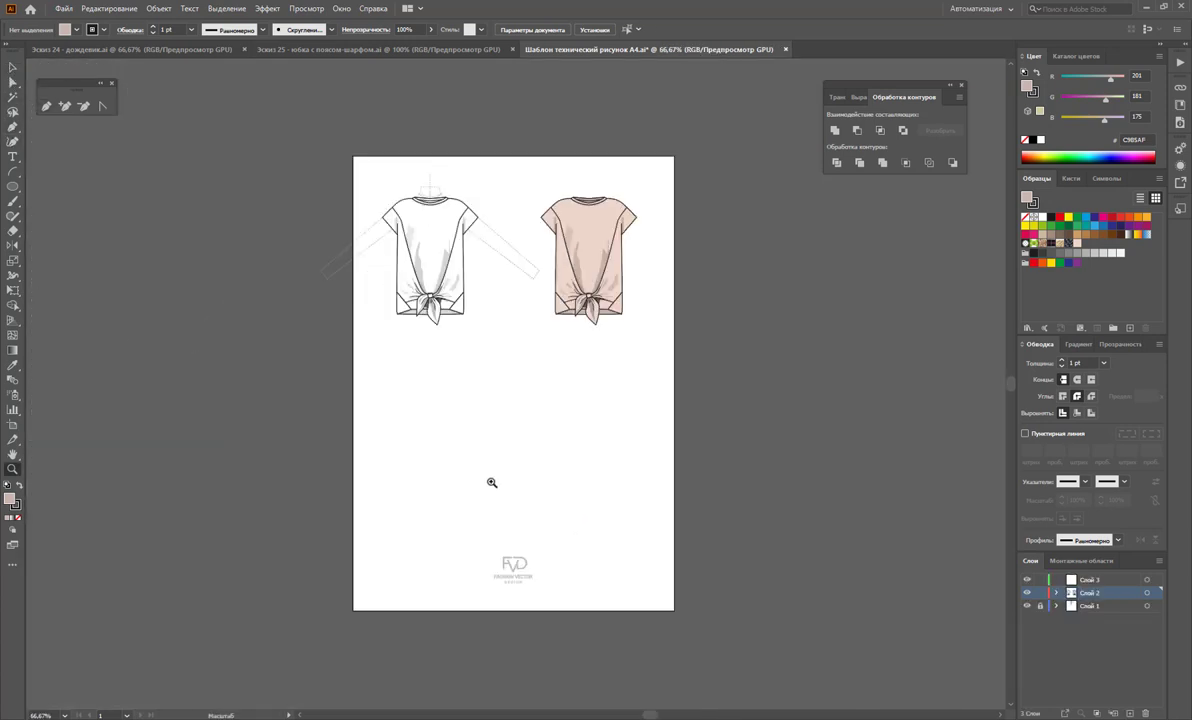
click(12, 67)
drag(585, 299, 427, 487)
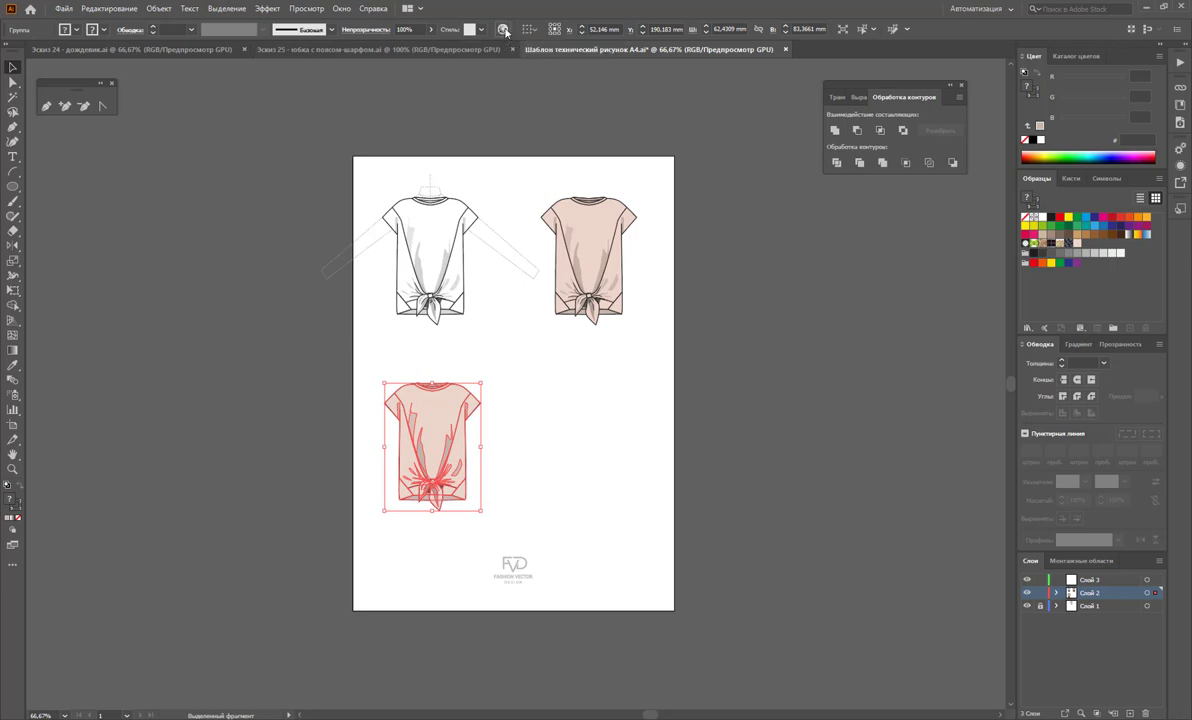
click(503, 29)
Step: Recolour the copy's main pink to lavender and its shading darker bluish-grey, then duplicate it rightward
drag(386, 118, 986, 118)
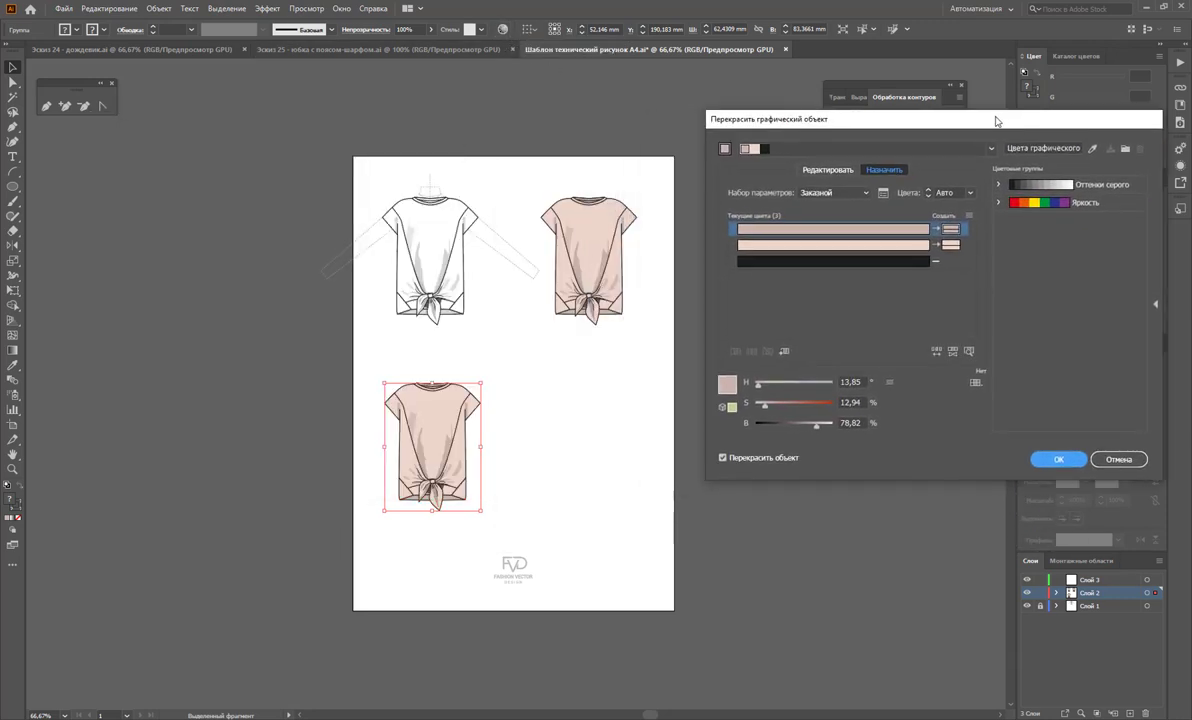
click(934, 248)
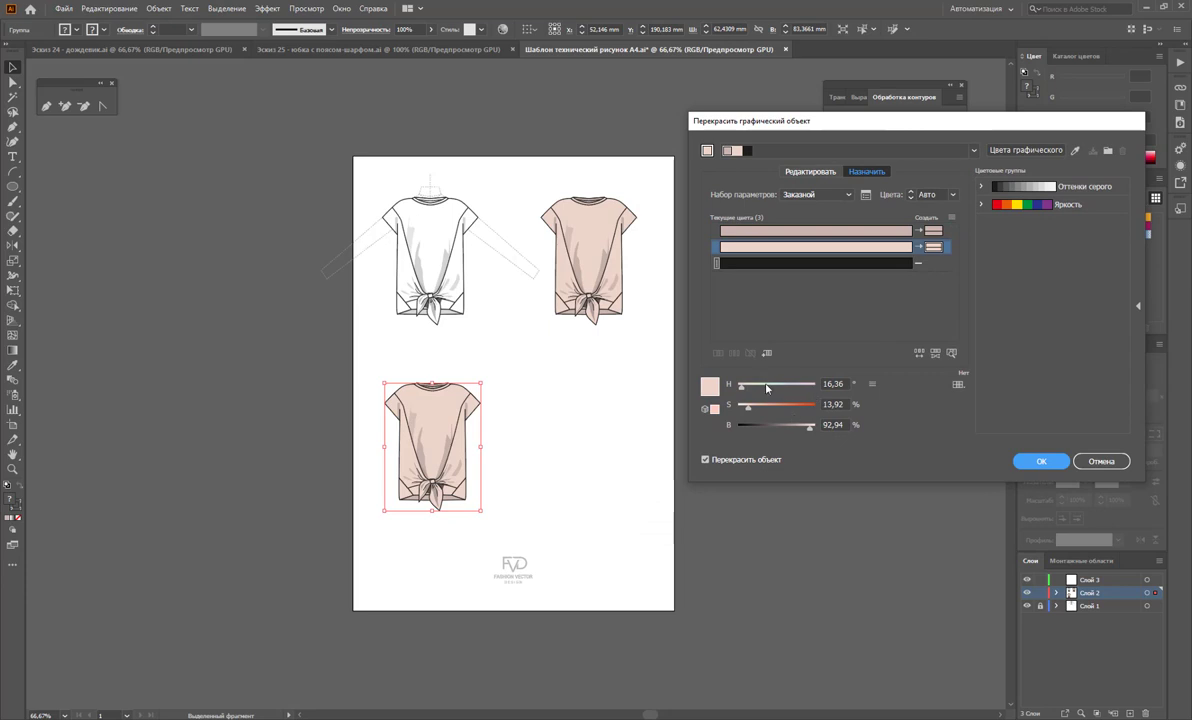
drag(783, 390, 795, 390)
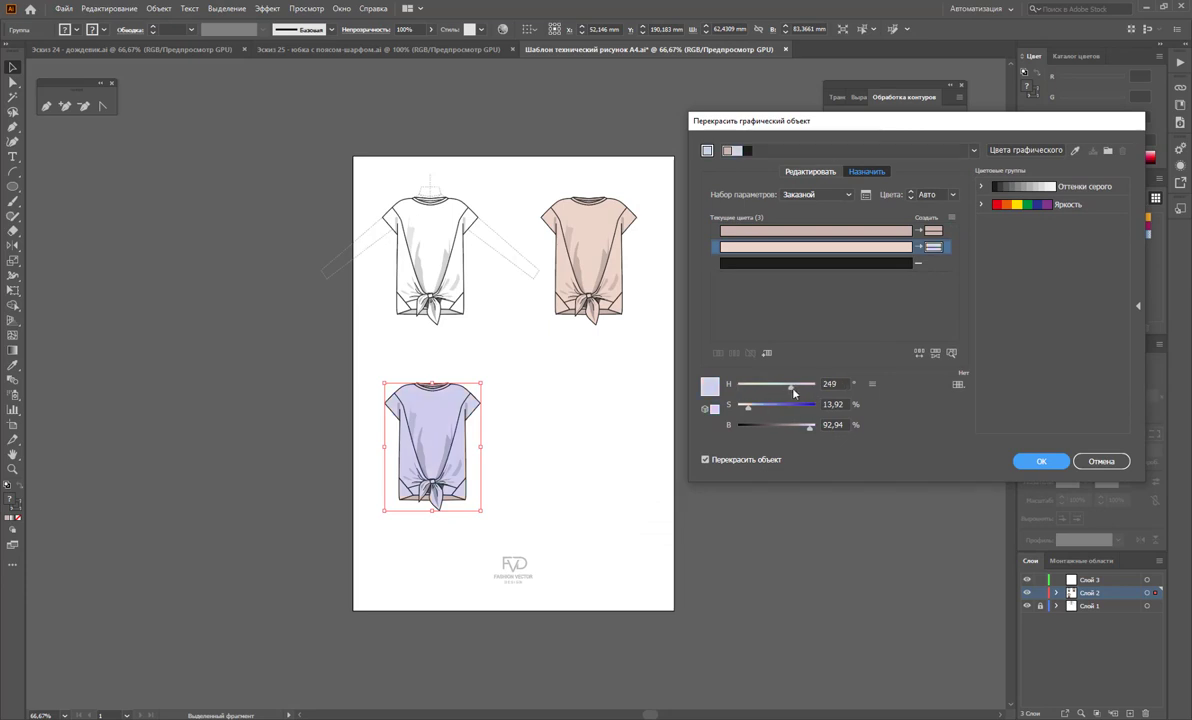
click(938, 234)
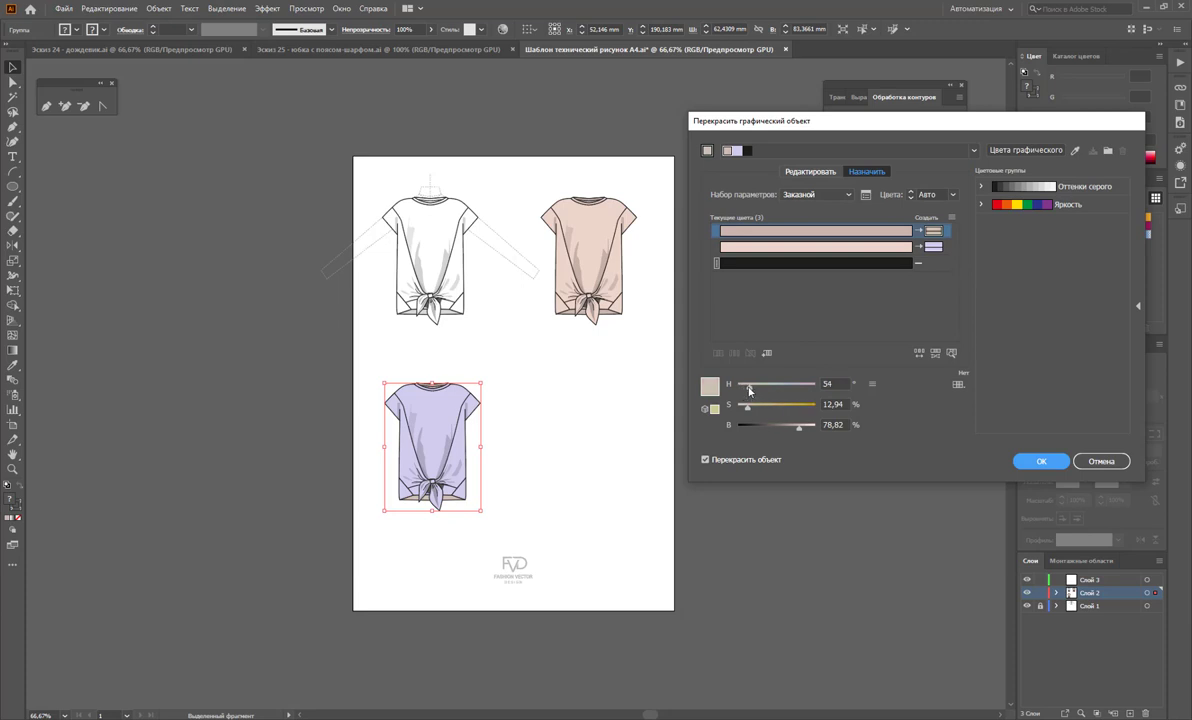
drag(749, 390, 784, 390)
drag(794, 428, 792, 428)
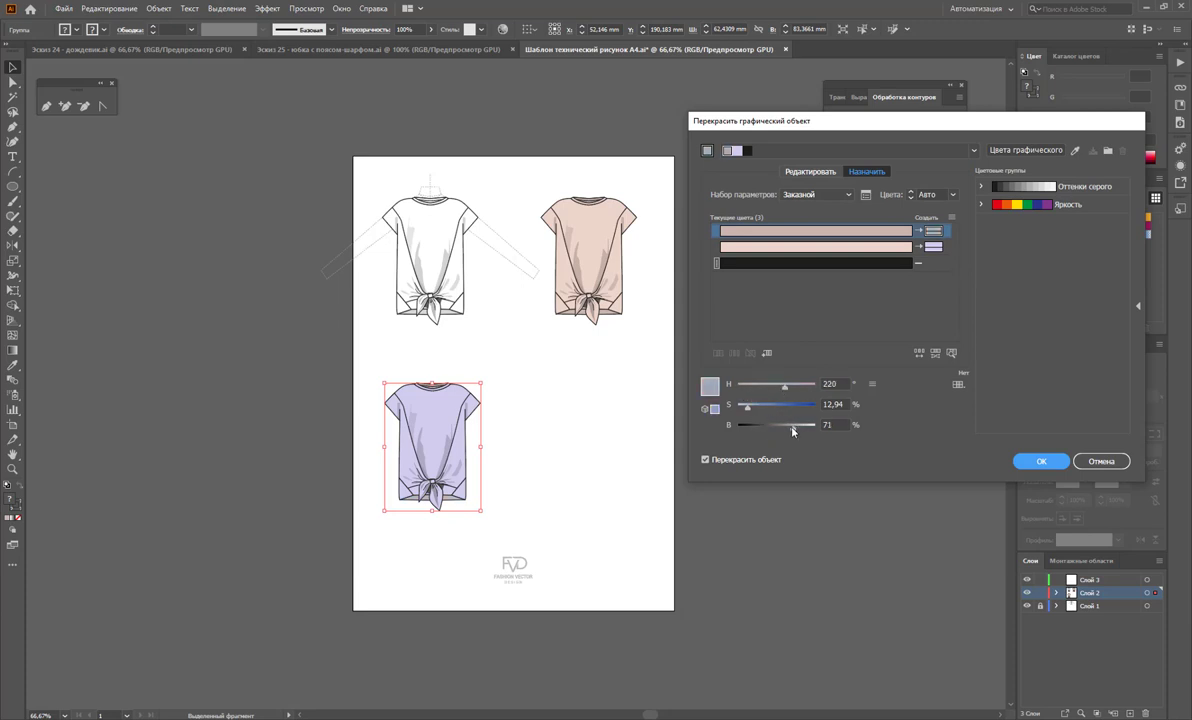
click(1050, 459)
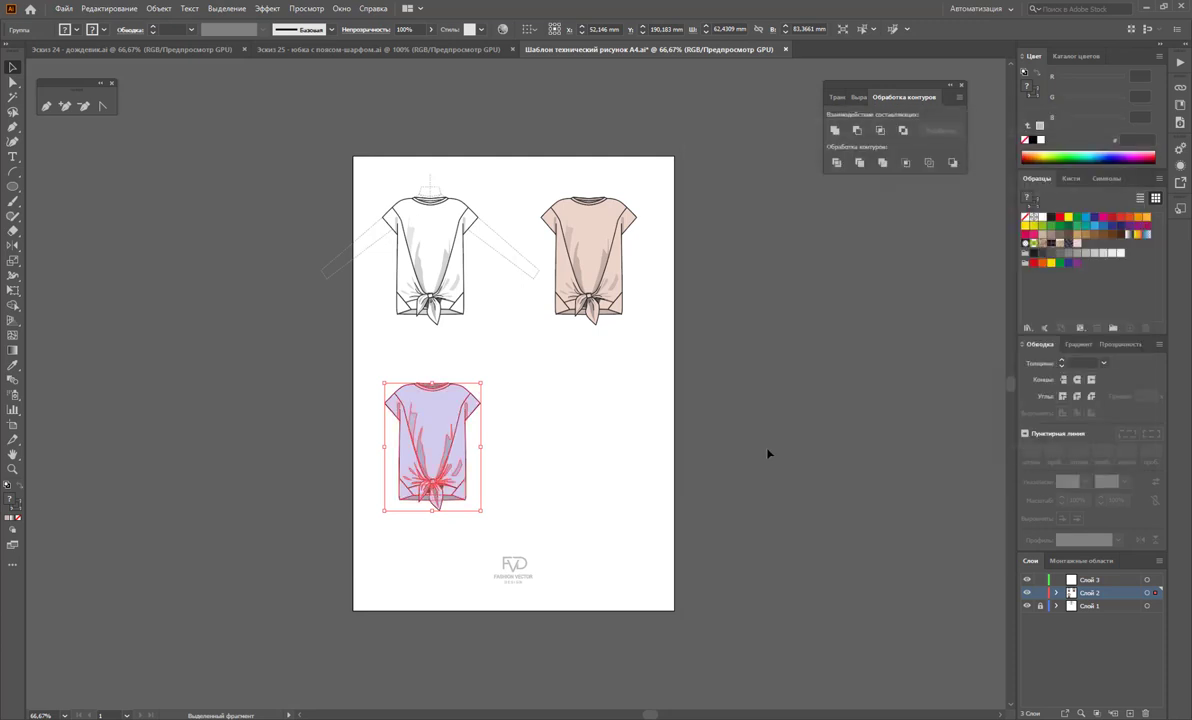
click(769, 452)
mouse_move(499, 354)
mouse_down()
mouse_move(389, 518)
mouse_move(579, 490)
mouse_up()
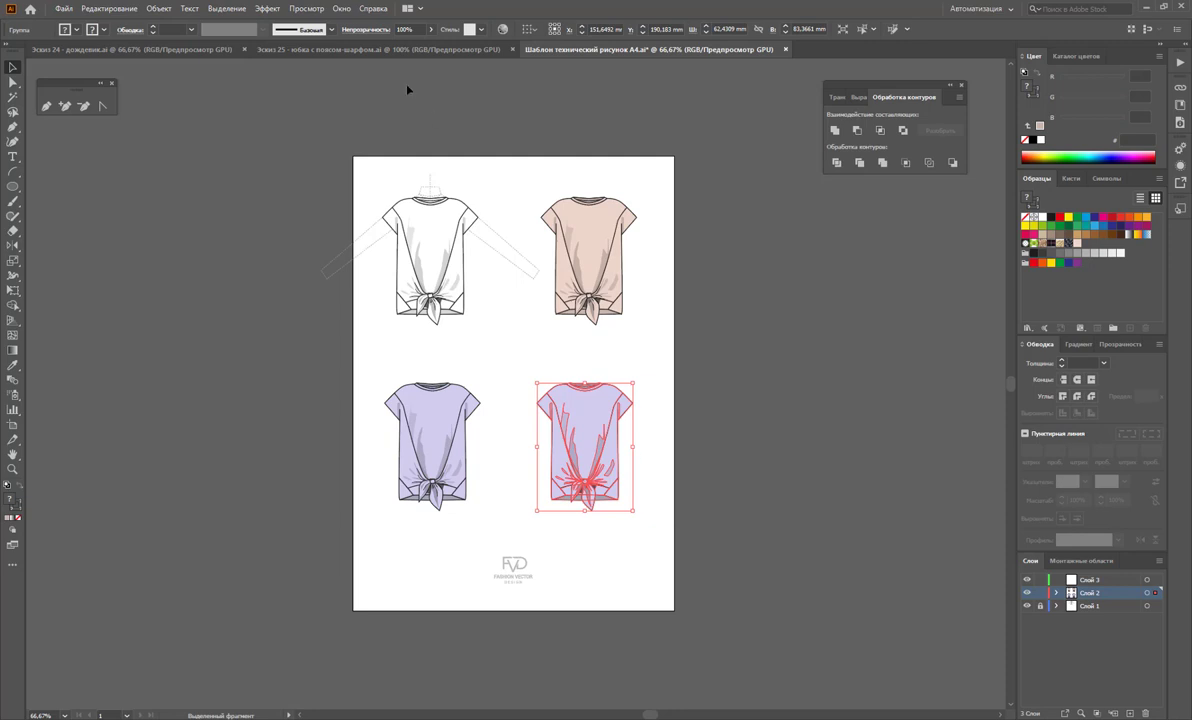
Step: Recolour the lower-right copy's main and shading colours to pale green
click(502, 28)
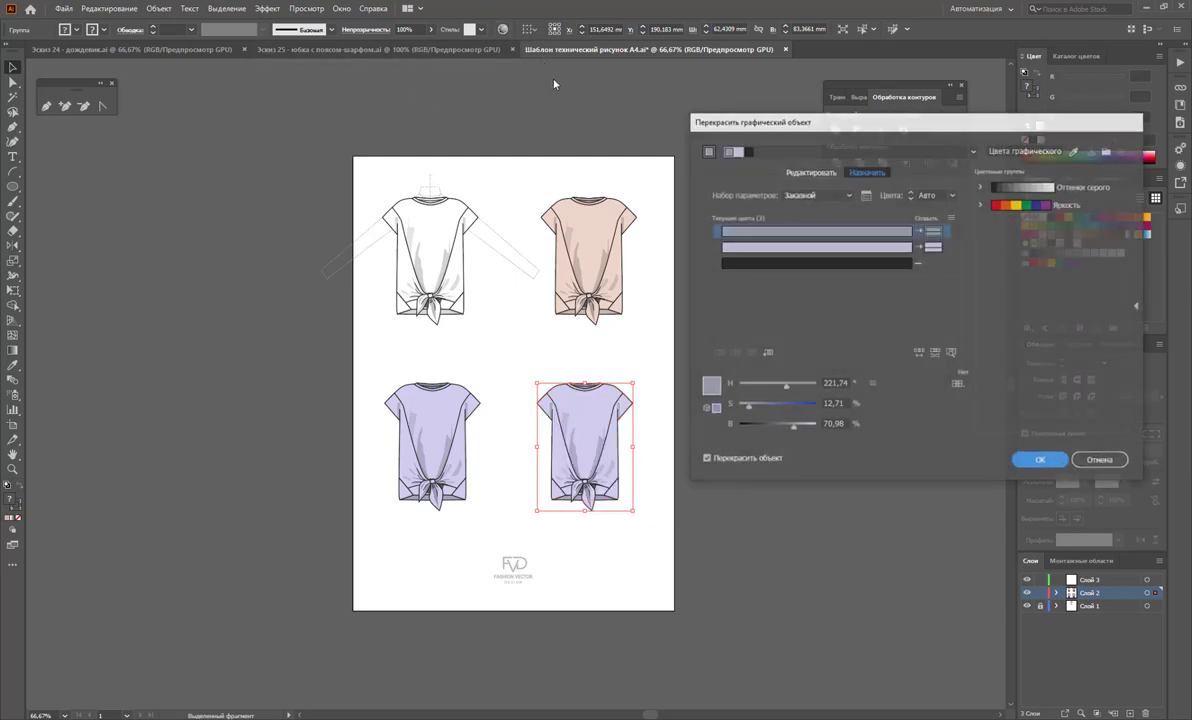
click(928, 248)
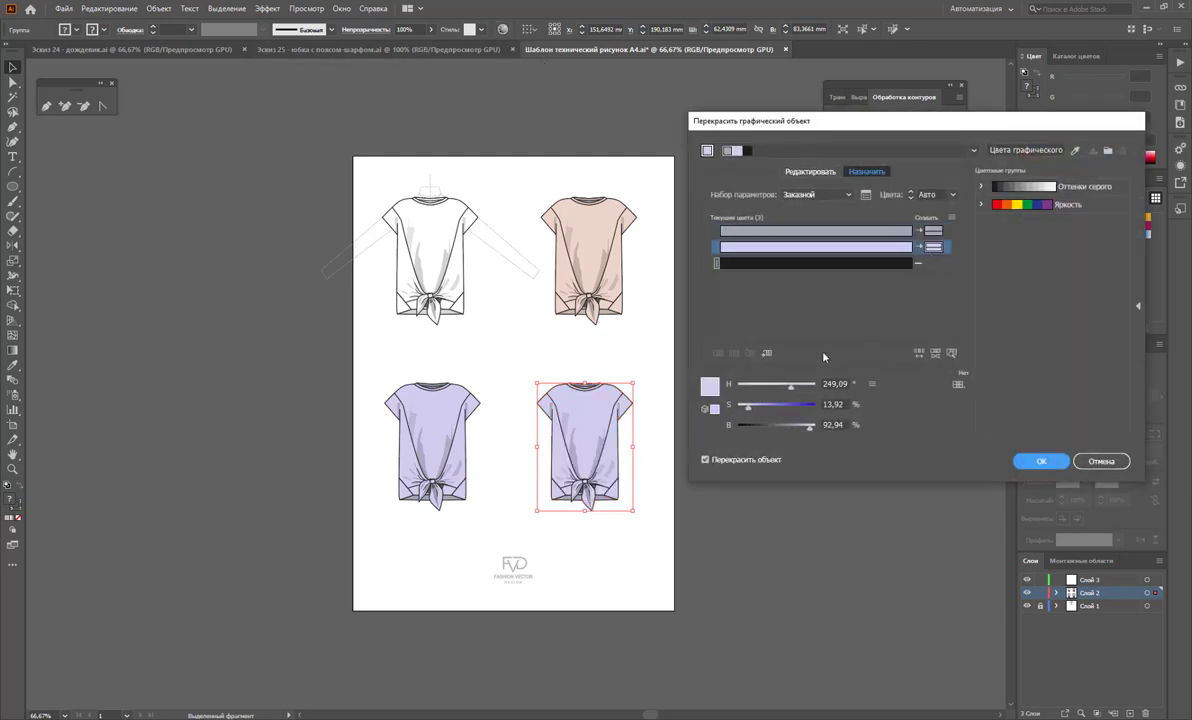
click(767, 387)
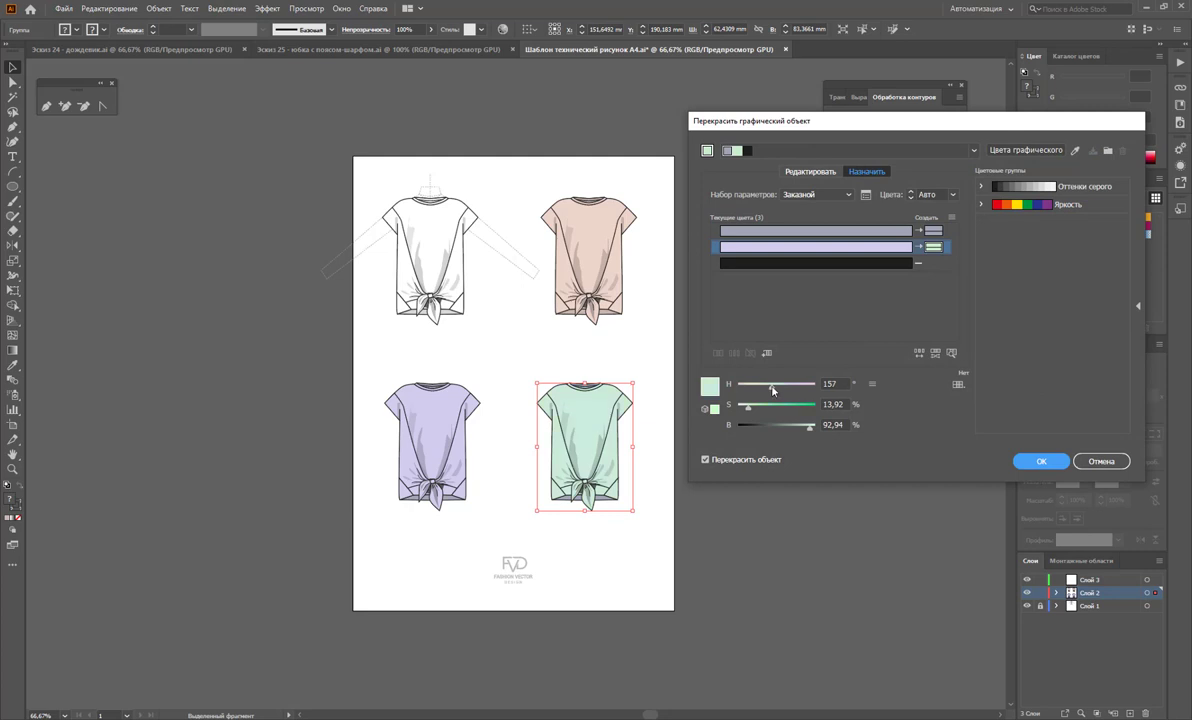
drag(772, 390, 767, 391)
drag(769, 393, 760, 391)
click(931, 232)
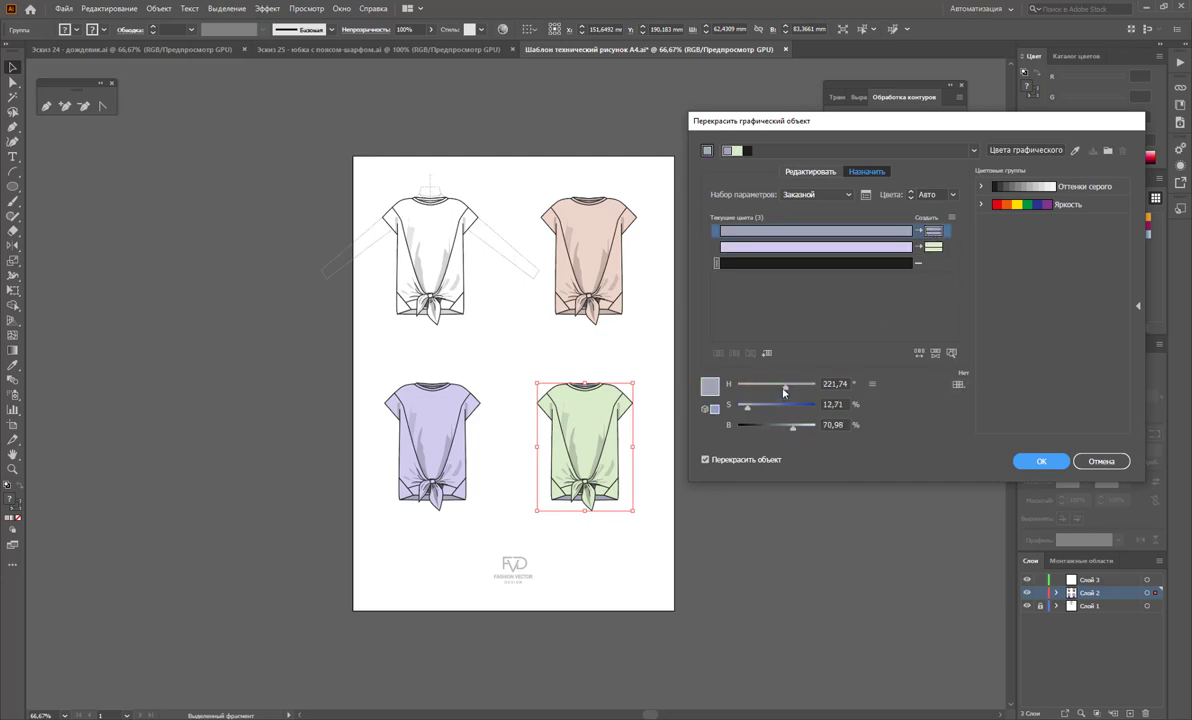
mouse_move(784, 393)
mouse_down()
mouse_move(767, 388)
mouse_move(784, 431)
mouse_up()
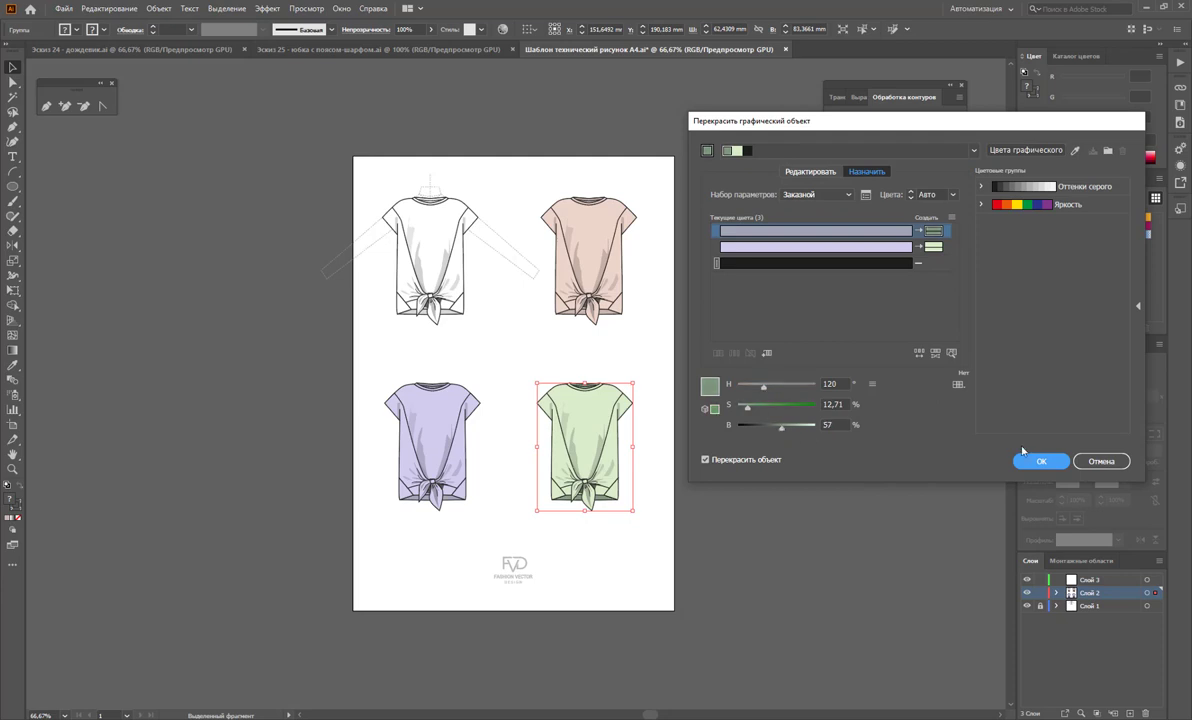
click(1025, 457)
click(855, 477)
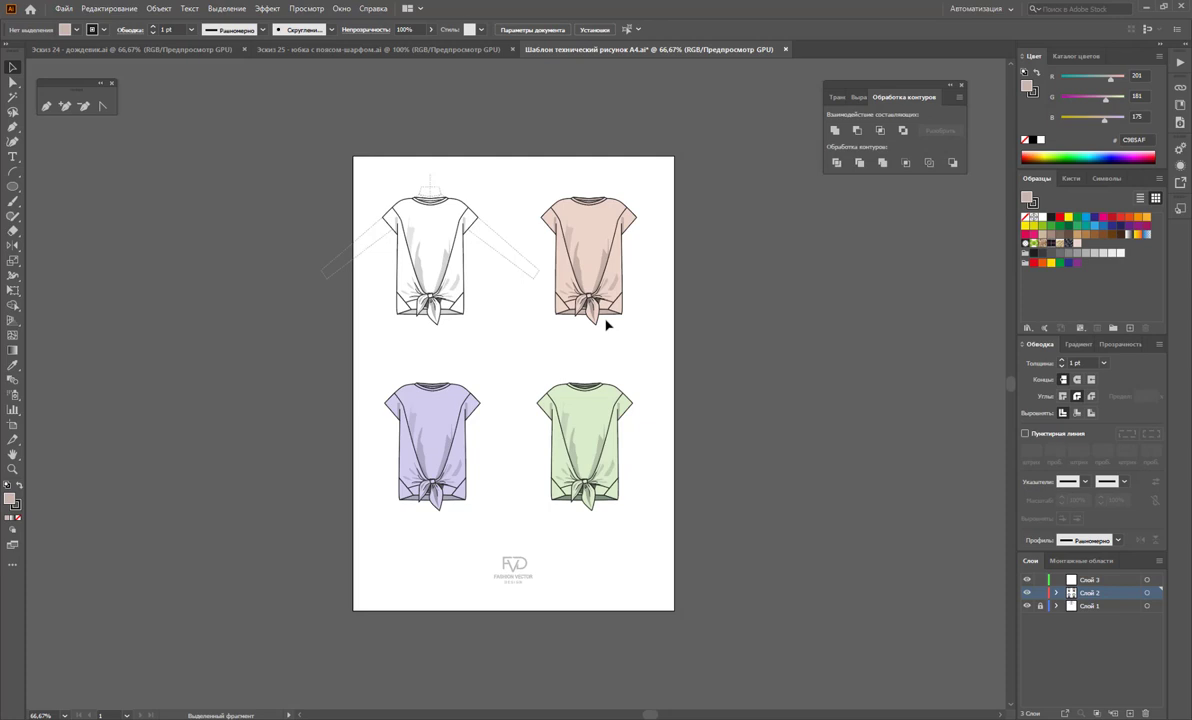
scroll(606, 325, up, 2)
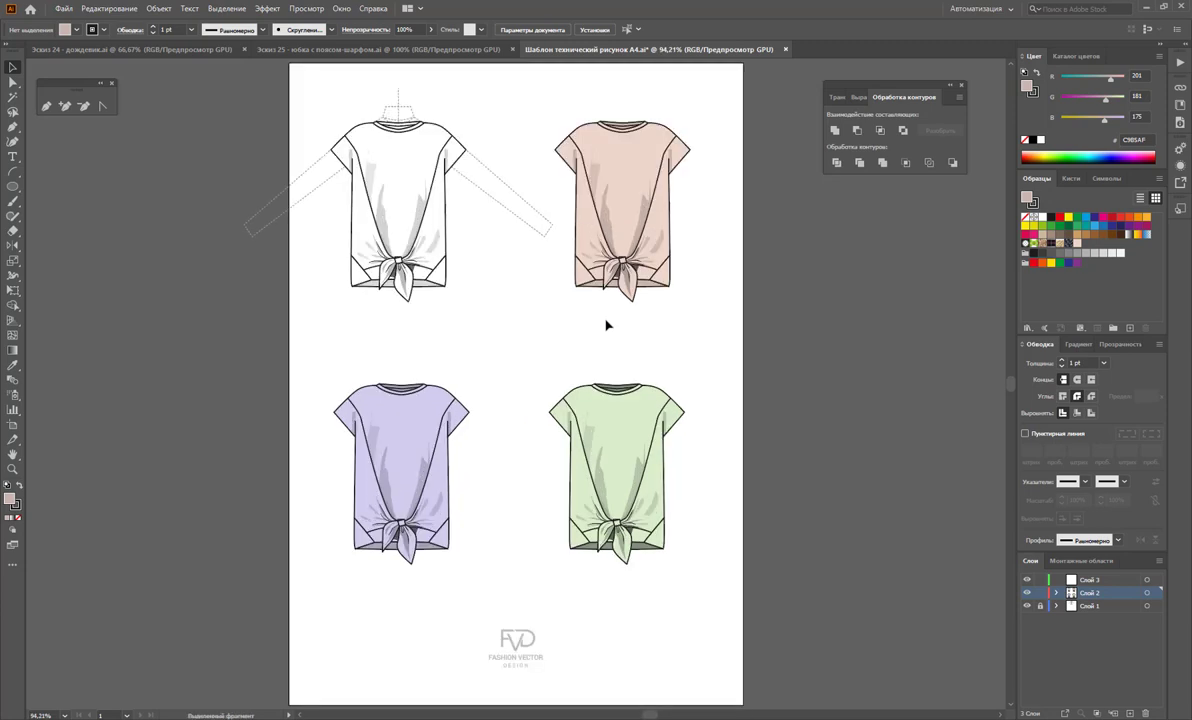